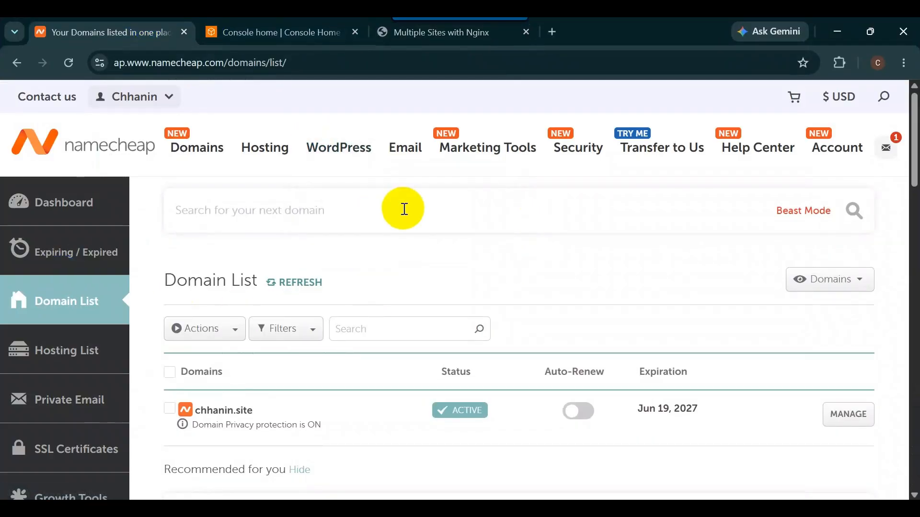
pyautogui.scroll(-1, 406, 213)
pyautogui.scroll(-5, 407, 213)
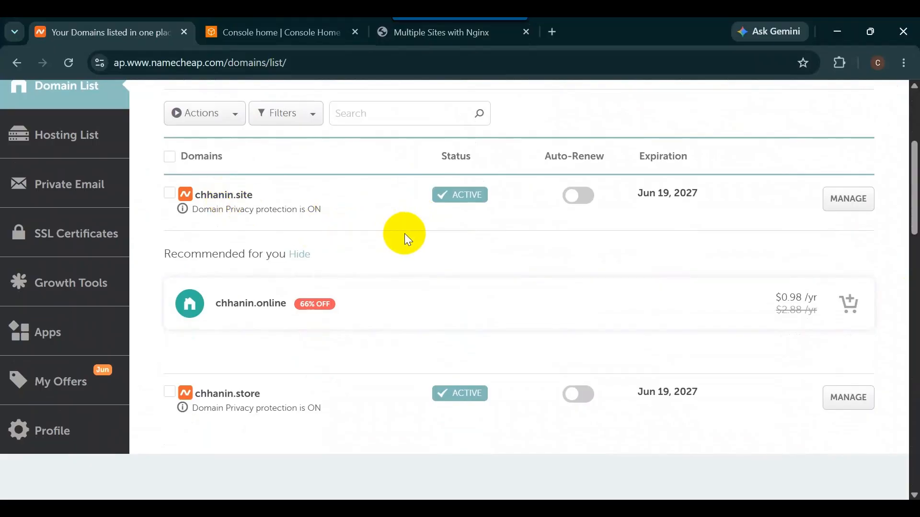
pyautogui.scroll(5, 461, 327)
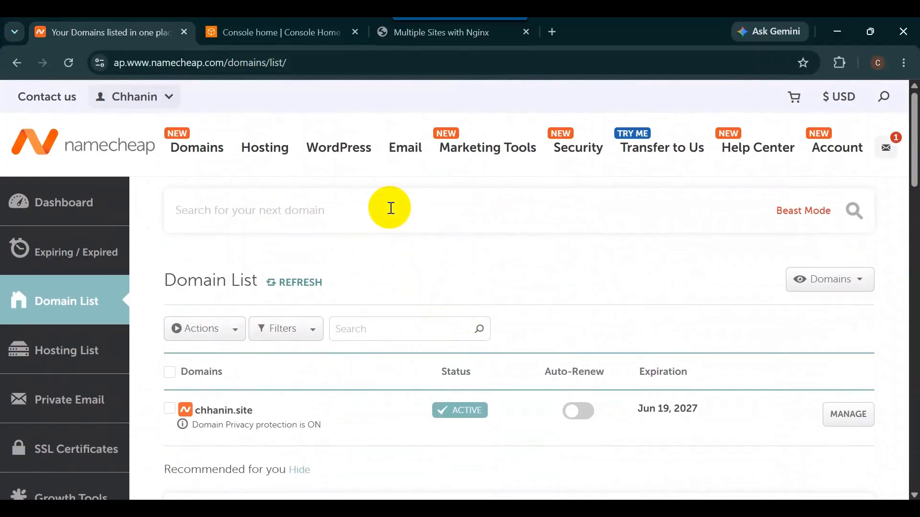
# Open the SSH client connection instructions for the running SU5 instance in the AWS EC2 console.
pyautogui.click(327, 29)
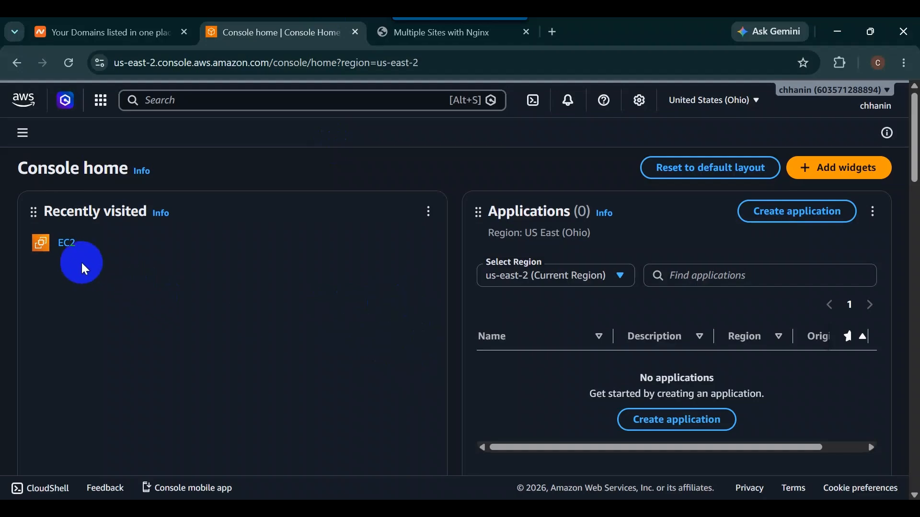
pyautogui.click(67, 243)
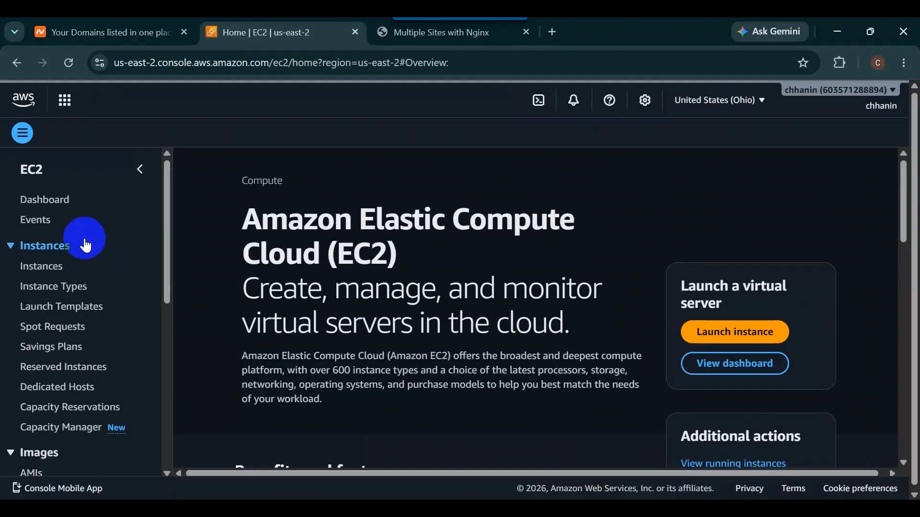
pyautogui.click(62, 199)
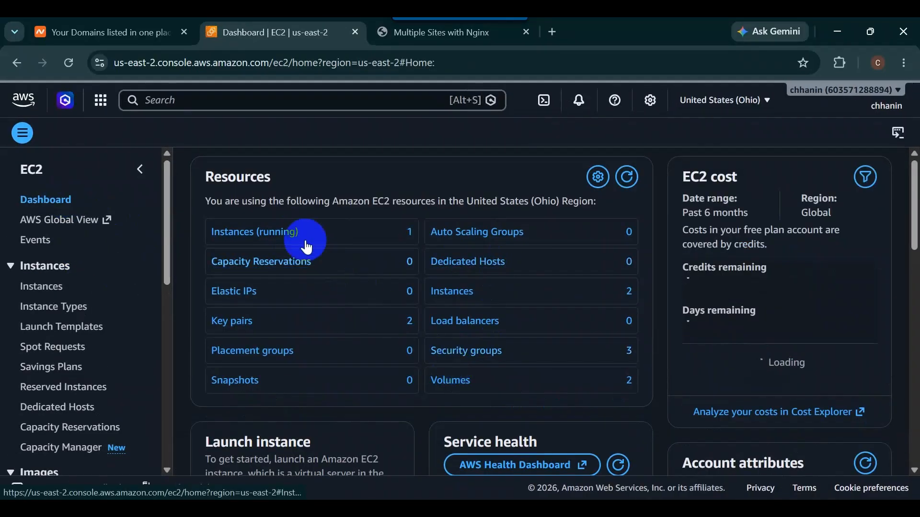
pyautogui.click(290, 231)
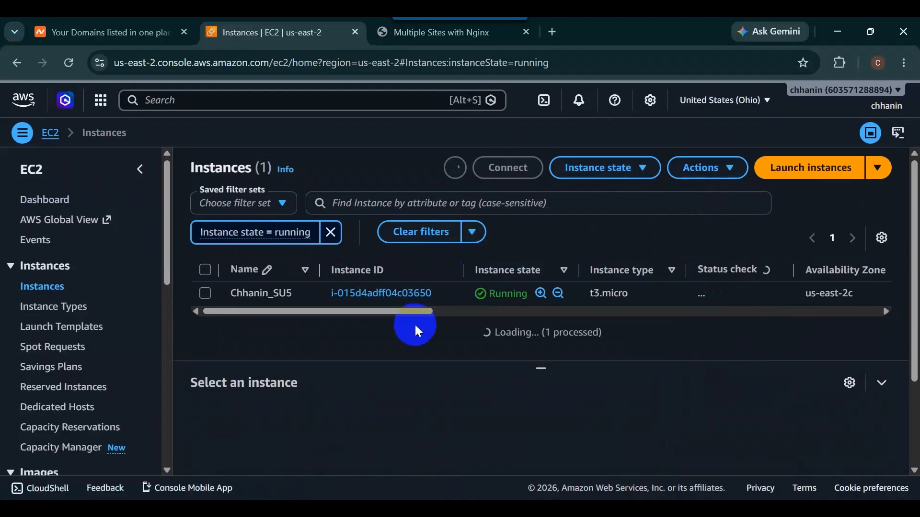
pyautogui.click(410, 293)
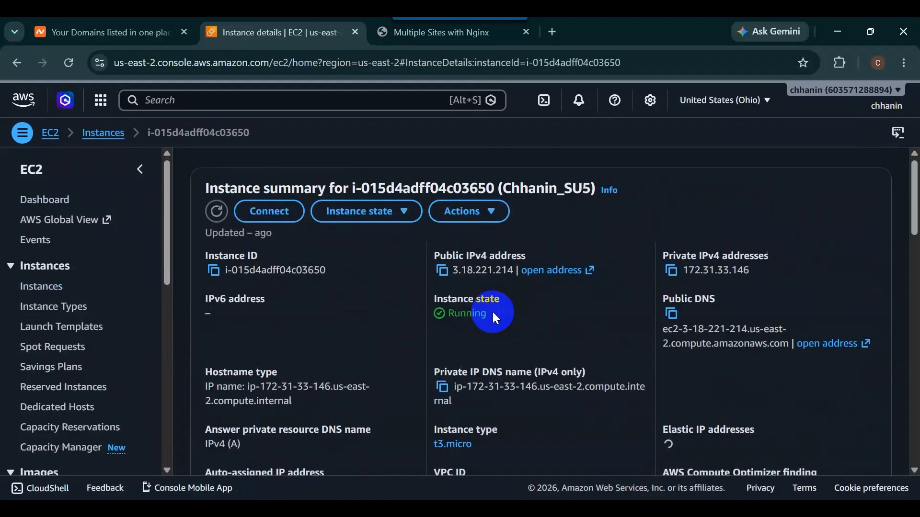
pyautogui.click(267, 212)
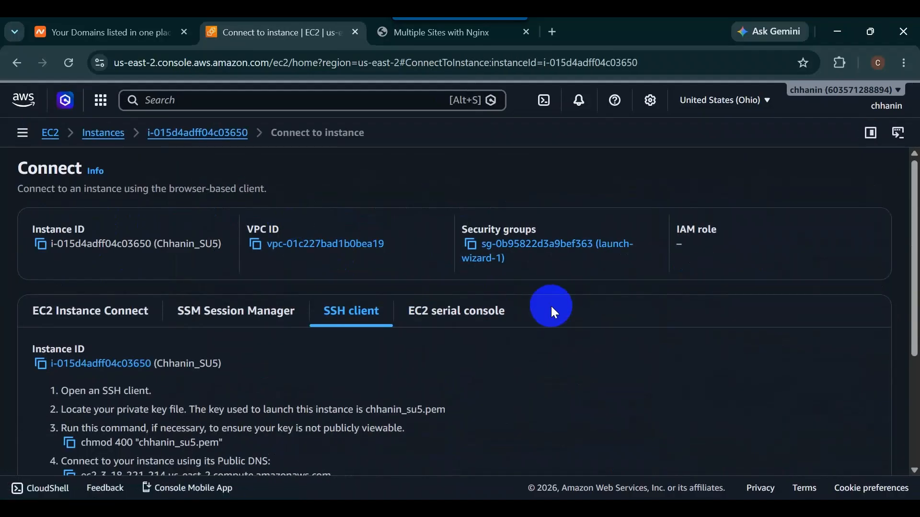
pyautogui.scroll(-3, 551, 306)
pyautogui.scroll(3, 305, 369)
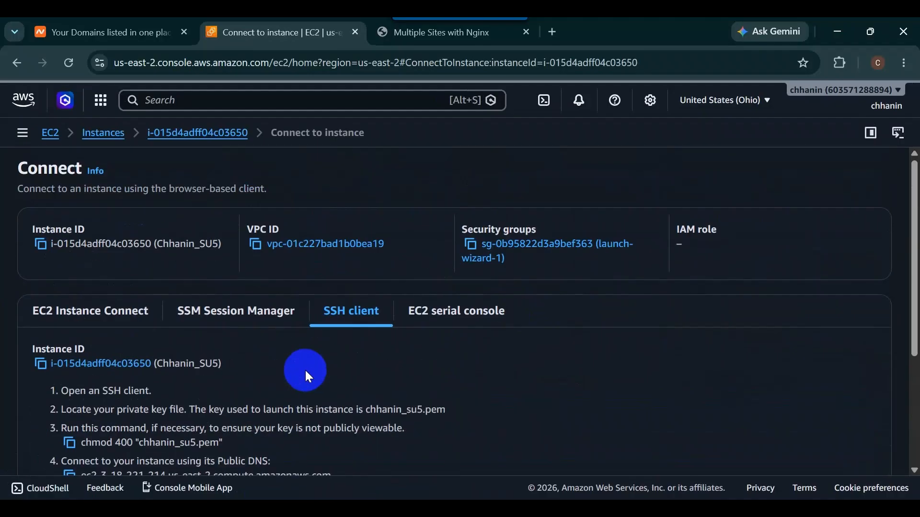
pyautogui.scroll(-3, 304, 376)
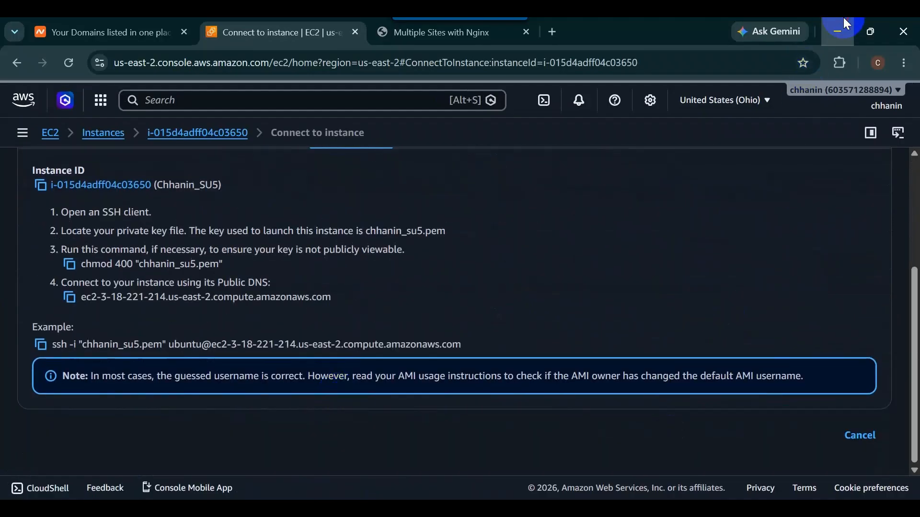
# Minimize the browser and open a Git Bash terminal in the desktop folder.
pyautogui.click(837, 31)
pyautogui.rightClick(639, 114)
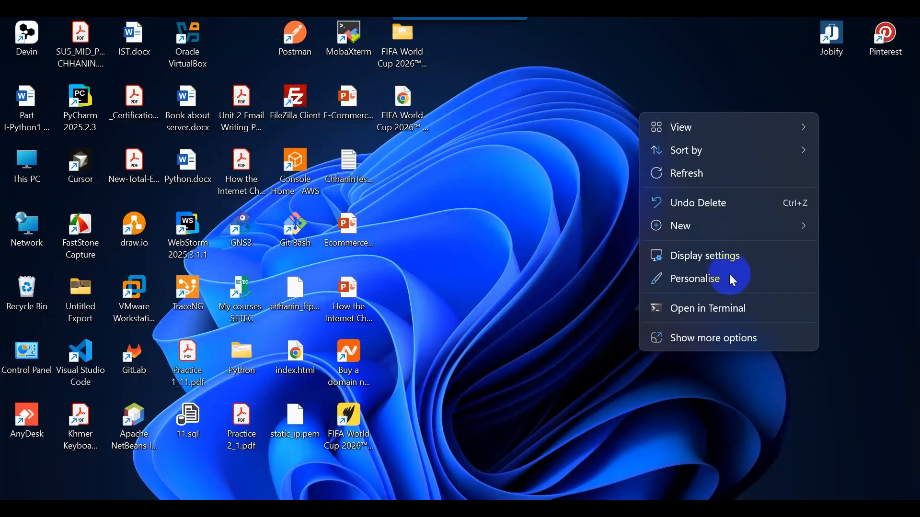
pyautogui.click(717, 337)
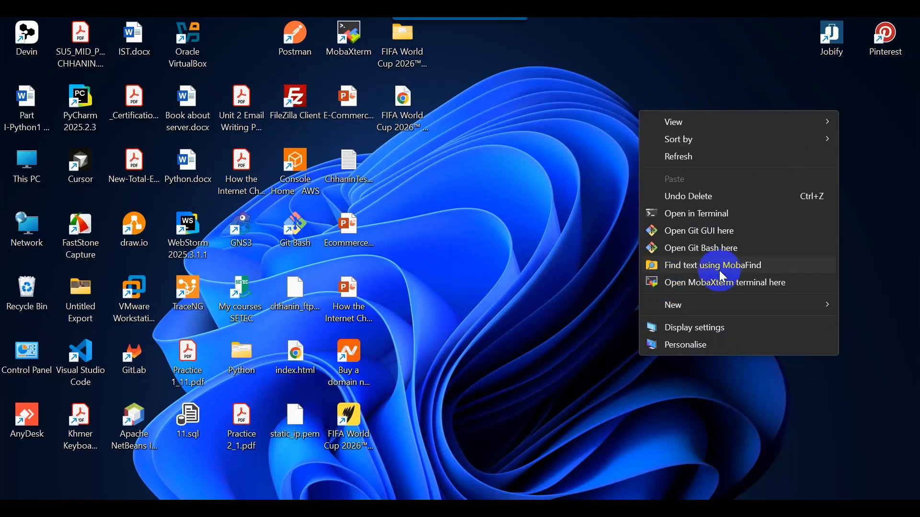
pyautogui.click(728, 248)
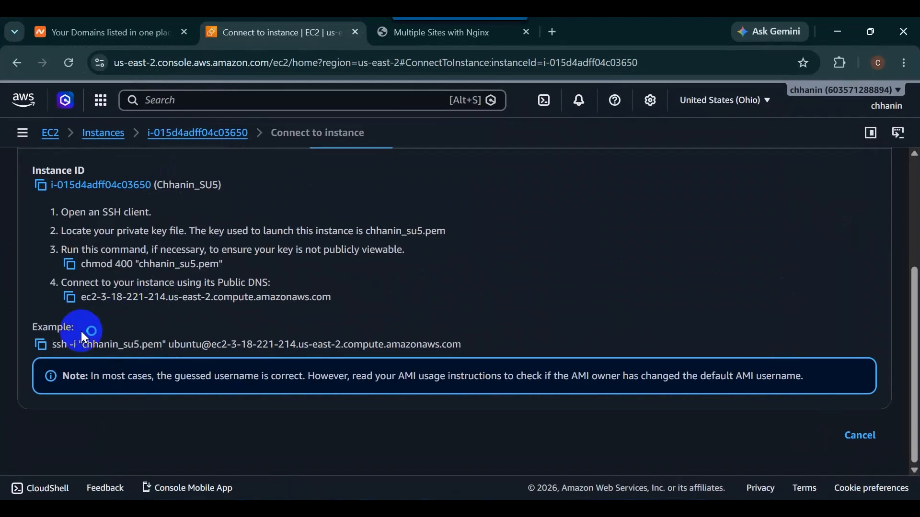
# Copy the SU5 instance's example SSH command and try to connect with it in Git Bash.
pyautogui.click(40, 344)
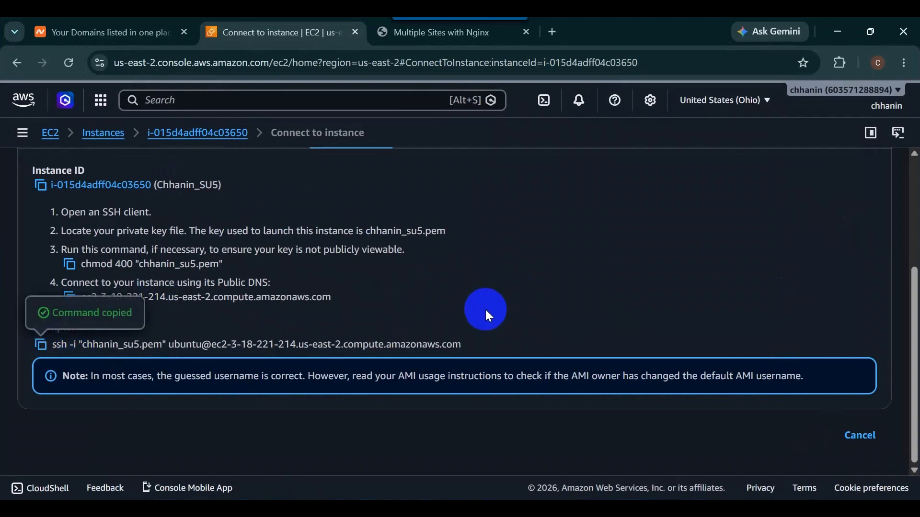
pyautogui.hotkey('alt', 'Tab')
pyautogui.rightClick(320, 155)
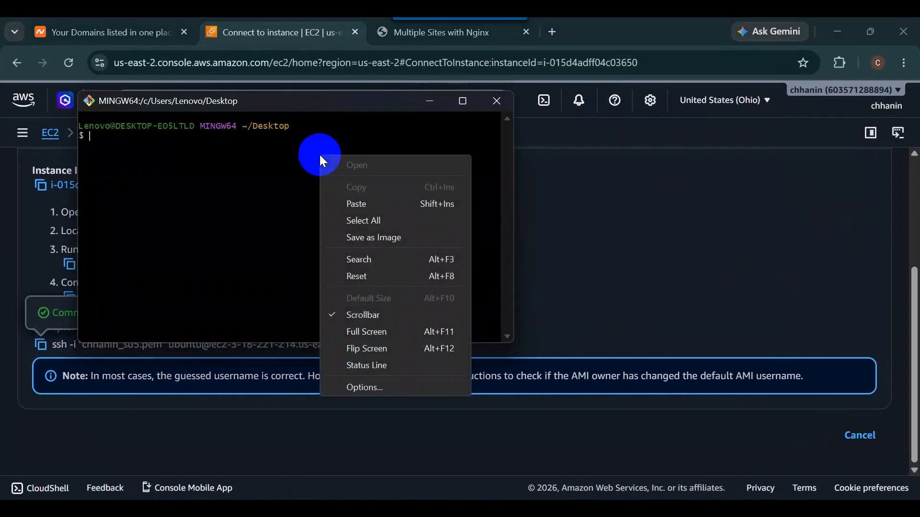
pyautogui.click(389, 204)
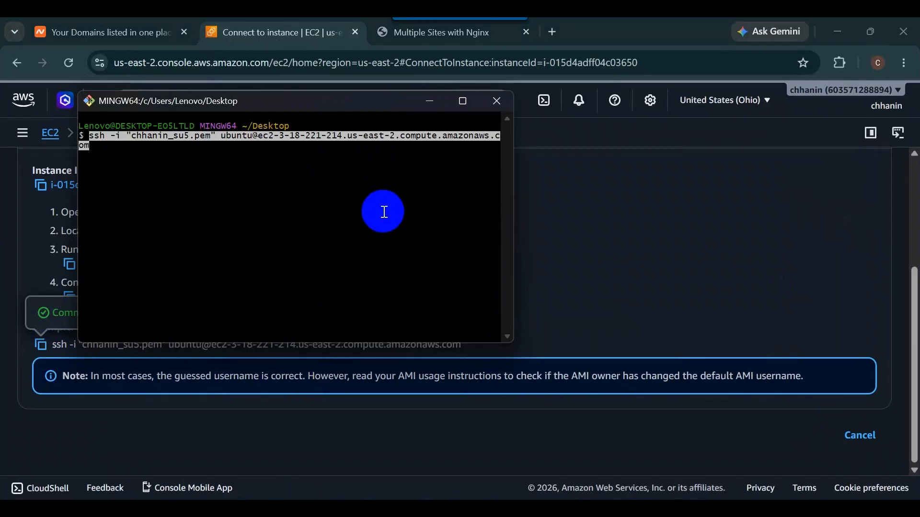
pyautogui.press('Return')
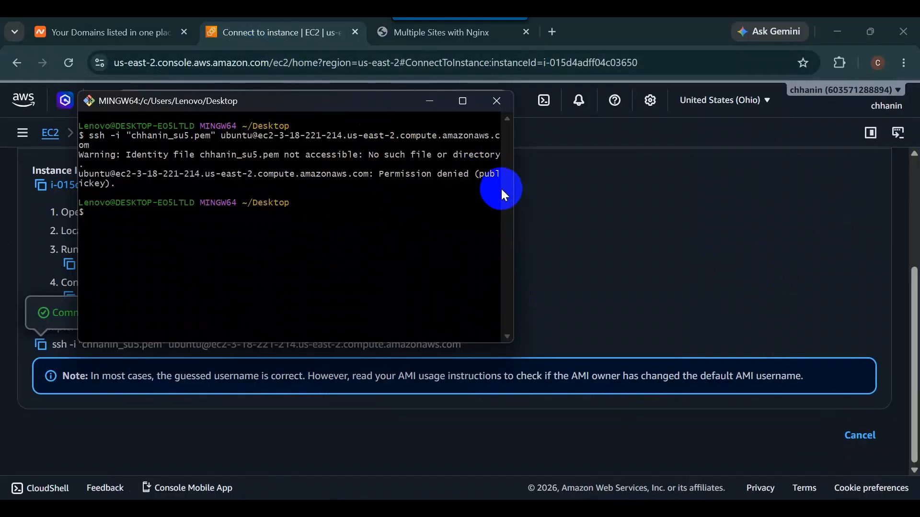
# Maximize the Git Bash window and close the SU5 instance's connection page in the browser.
pyautogui.press('super+Up')
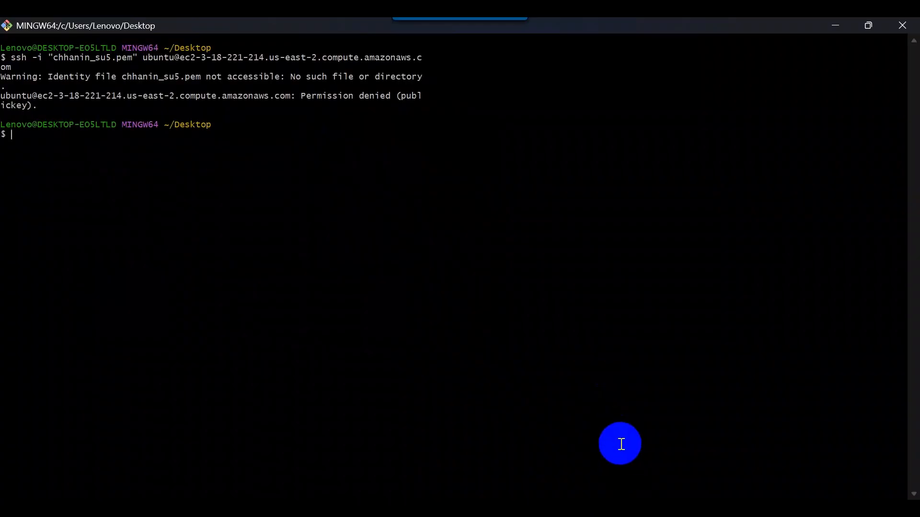
pyautogui.click(566, 509)
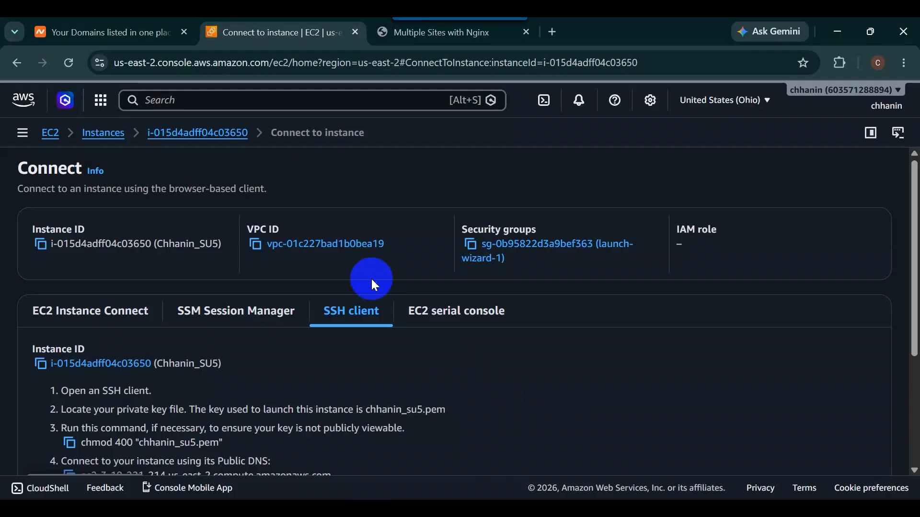
pyautogui.click(355, 32)
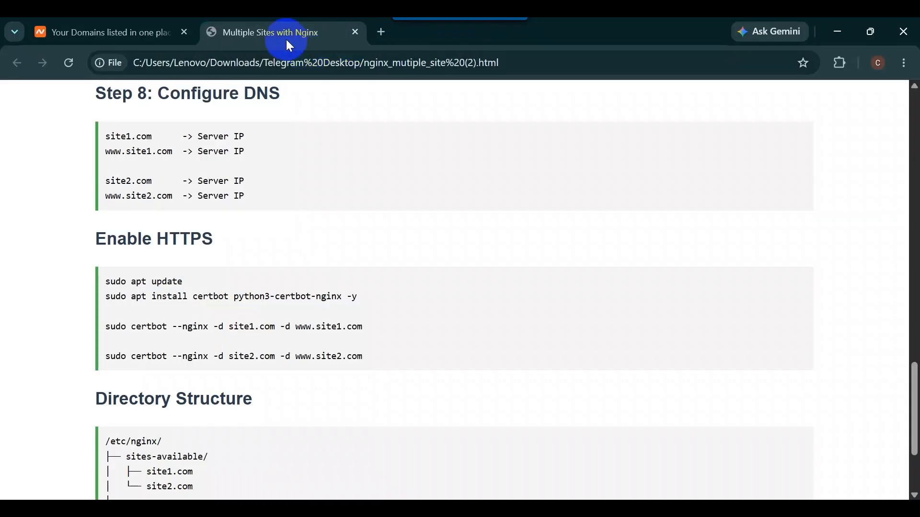
# Switch to the browser window of the other AWS account and open the running FTP instance's SSH client connection instructions.
pyautogui.hotkey('alt', 'Tab')
pyautogui.hotkey('alt', 'Tab')
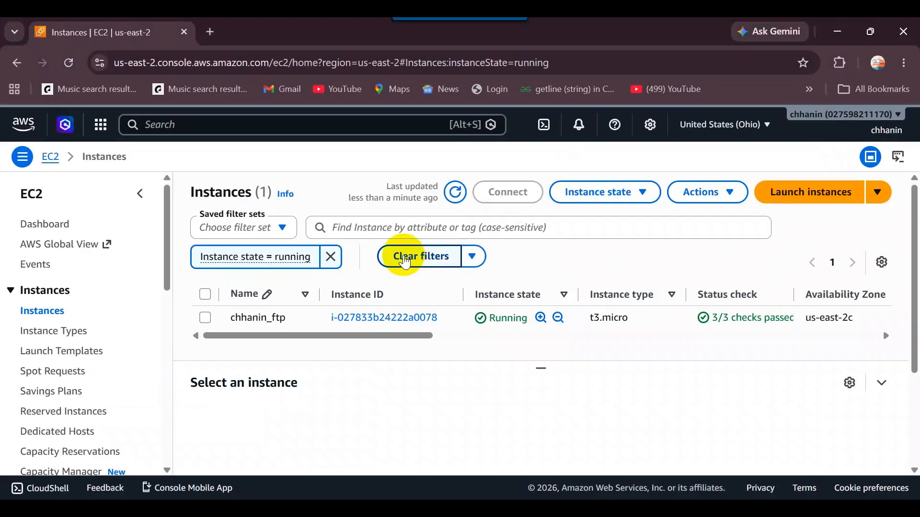
pyautogui.click(422, 318)
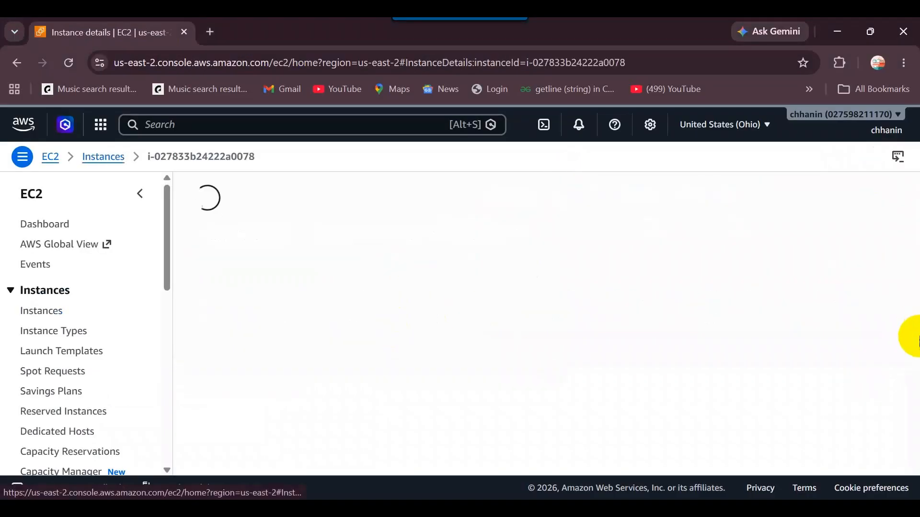
pyautogui.click(271, 236)
pyautogui.scroll(-3, 456, 262)
pyautogui.scroll(-2, 456, 262)
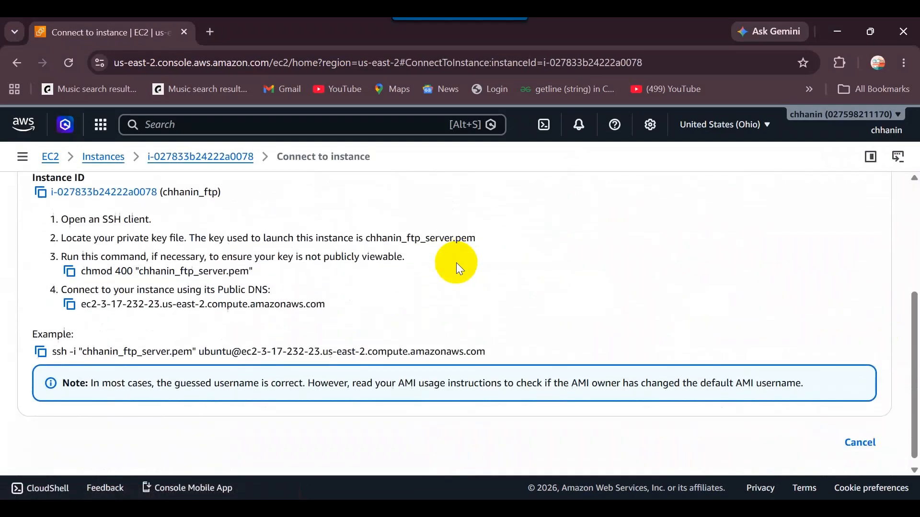
pyautogui.scroll(5, 456, 265)
pyautogui.scroll(-3, 456, 266)
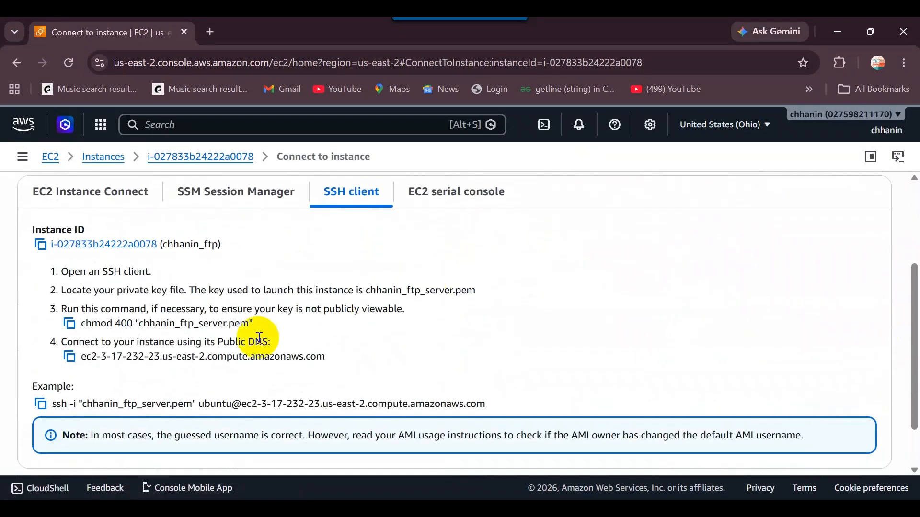
# Copy the example SSH command and run it in Git Bash to connect as ubuntu to ec2-3-17-232-23.us-east-2.compute.amazonaws.com.
pyautogui.click(41, 403)
pyautogui.hotkey('alt', 'Tab')
pyautogui.hotkey('alt', 'Tab')
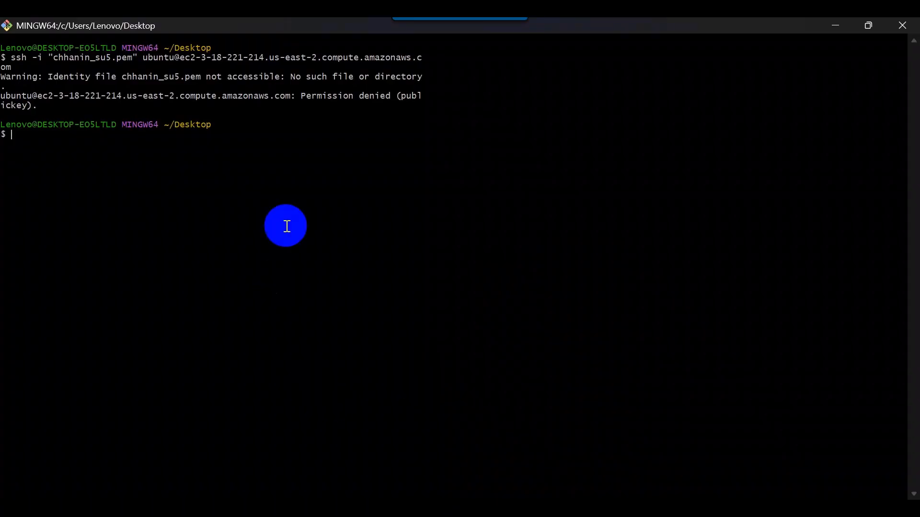
pyautogui.rightClick(217, 154)
pyautogui.click(306, 205)
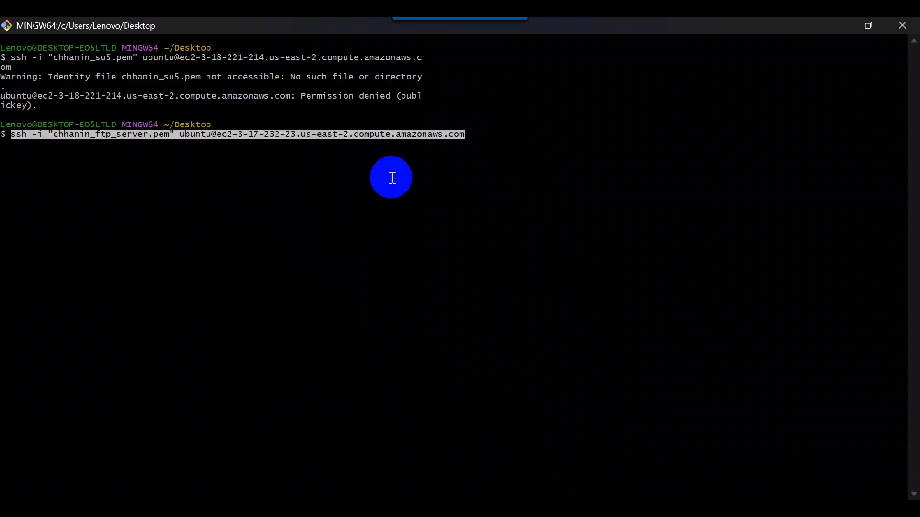
pyautogui.press('Return')
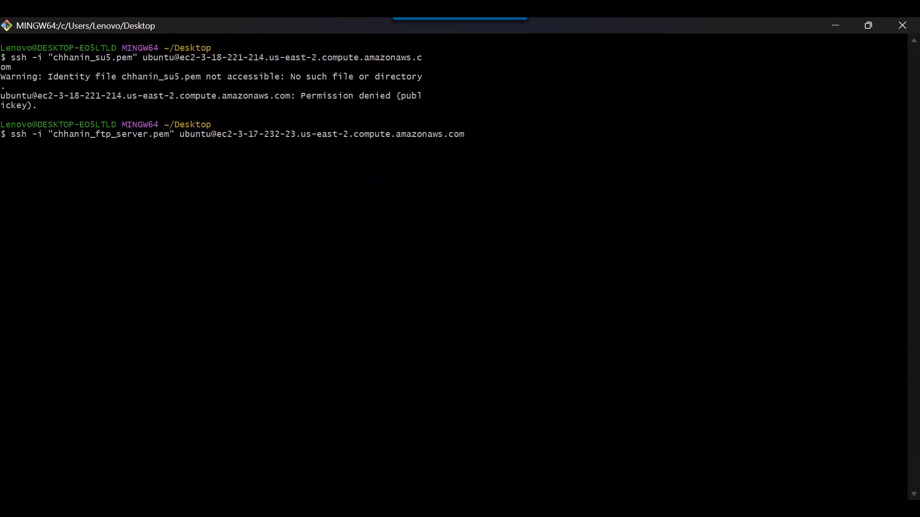
pyautogui.click(400, 178)
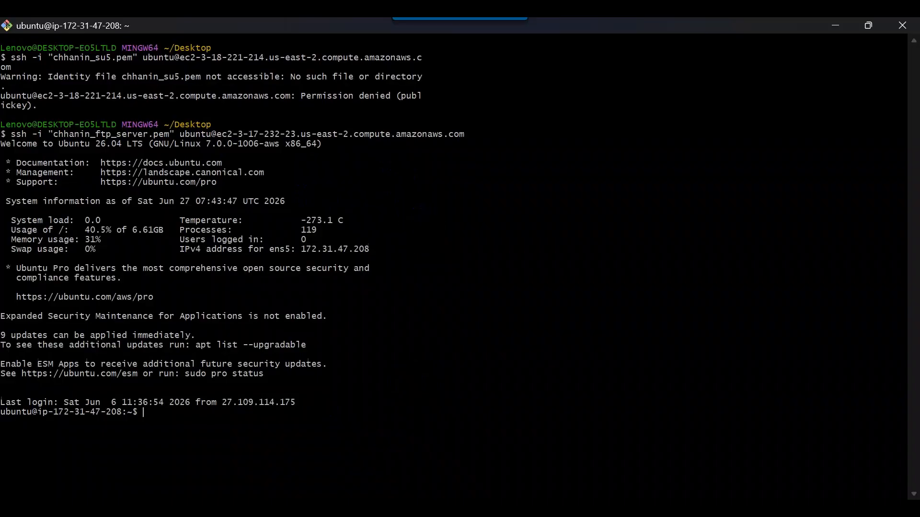
# Clear the terminal and refresh the server's package lists with sudo apt update.
pyautogui.hotkey('ctrl', 'l')
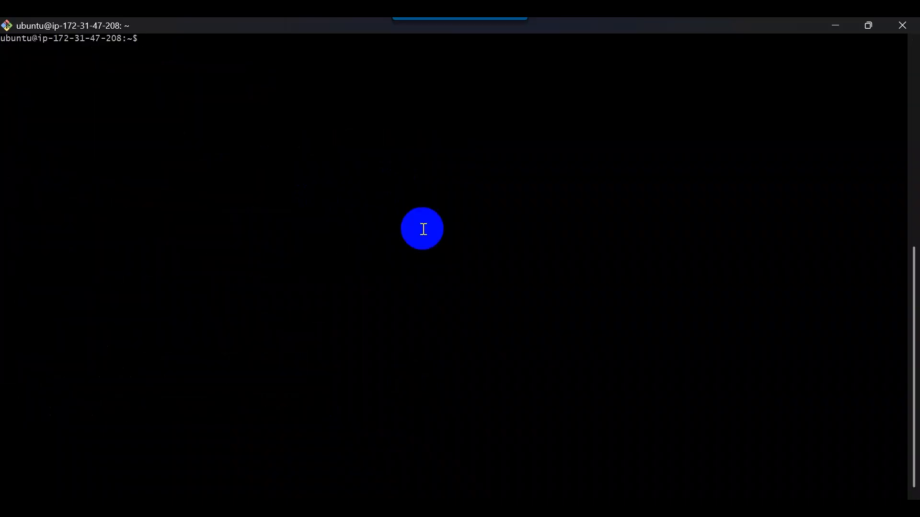
pyautogui.write('sudo ap')
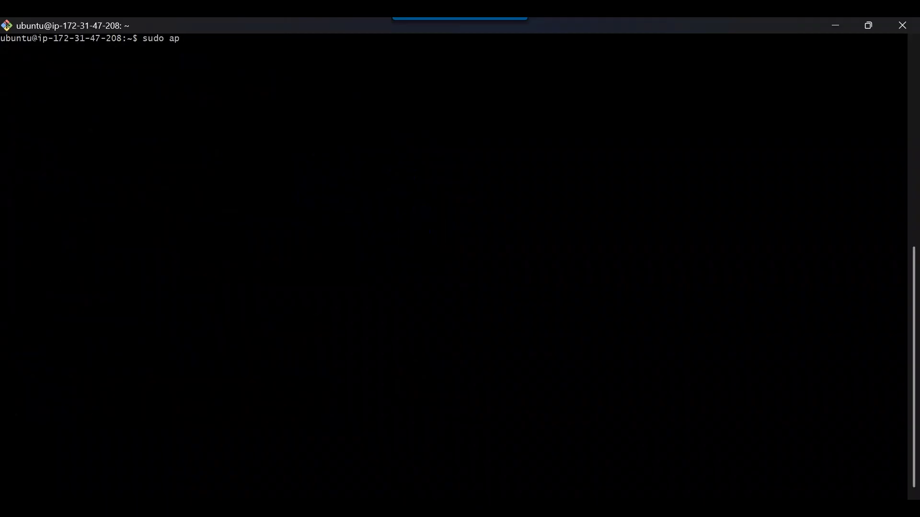
pyautogui.press('BackSpace')
pyautogui.write('t update')
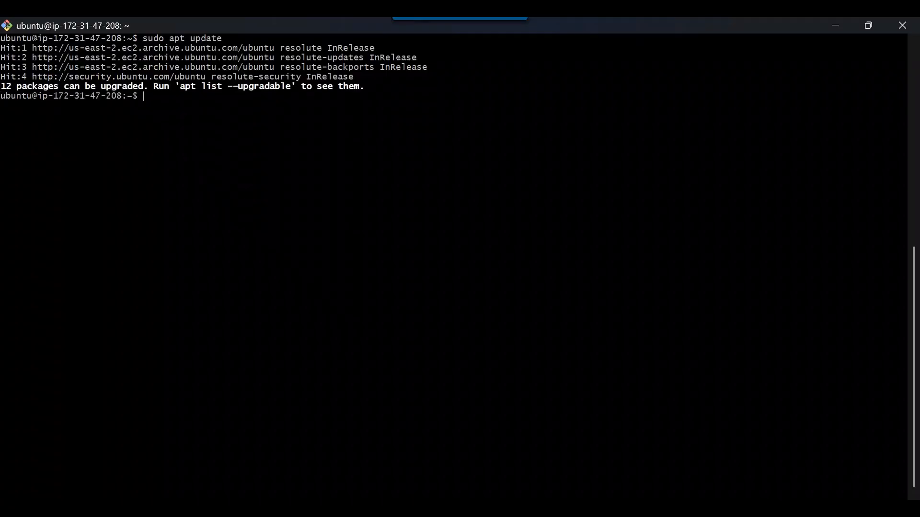
# Upgrade the server's packages with sudo apt upgrade and answer y to continue.
pyautogui.press('Up')
pyautogui.press('BackSpace')
pyautogui.press('BackSpace')
pyautogui.press('BackSpace')
pyautogui.press('BackSpace')
pyautogui.press('BackSpace')
pyautogui.press('BackSpace')
pyautogui.write('upgre')
pyautogui.press('BackSpace')
pyautogui.write('ade')
pyautogui.press('Return')
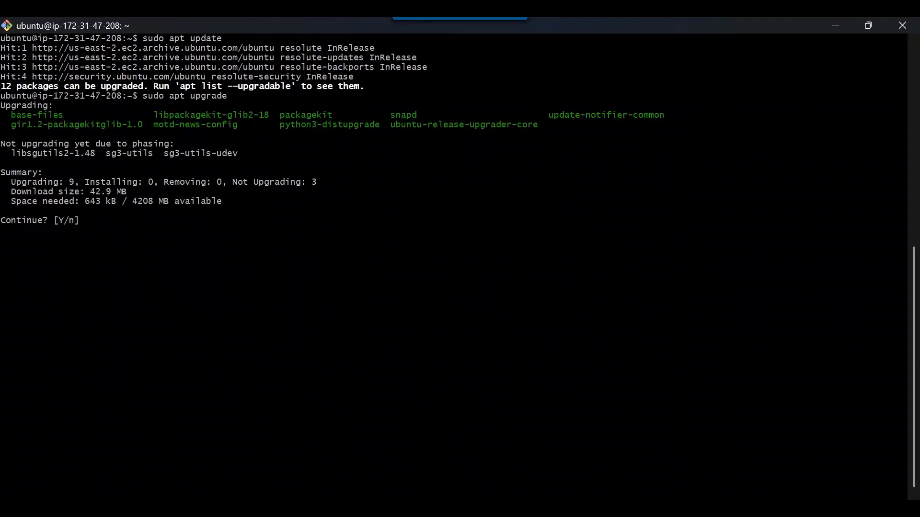
pyautogui.write('y')
pyautogui.press('Return')
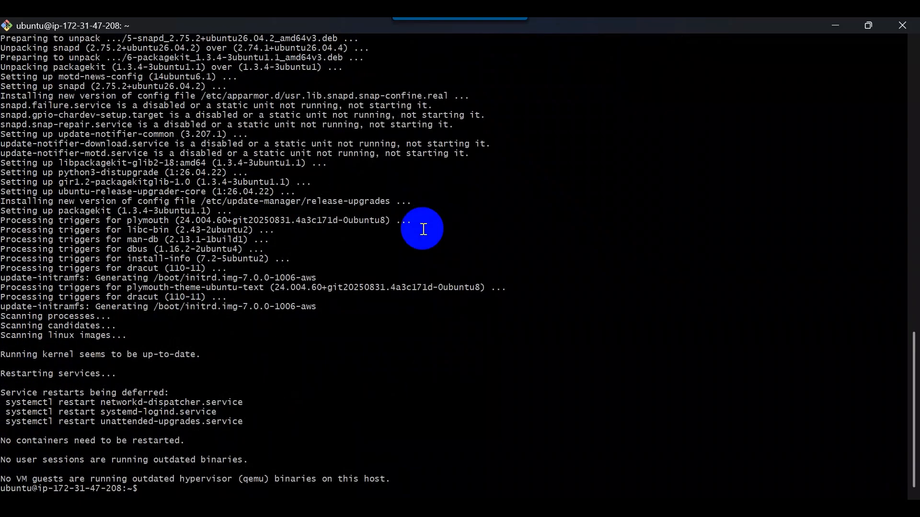
pyautogui.write('c')
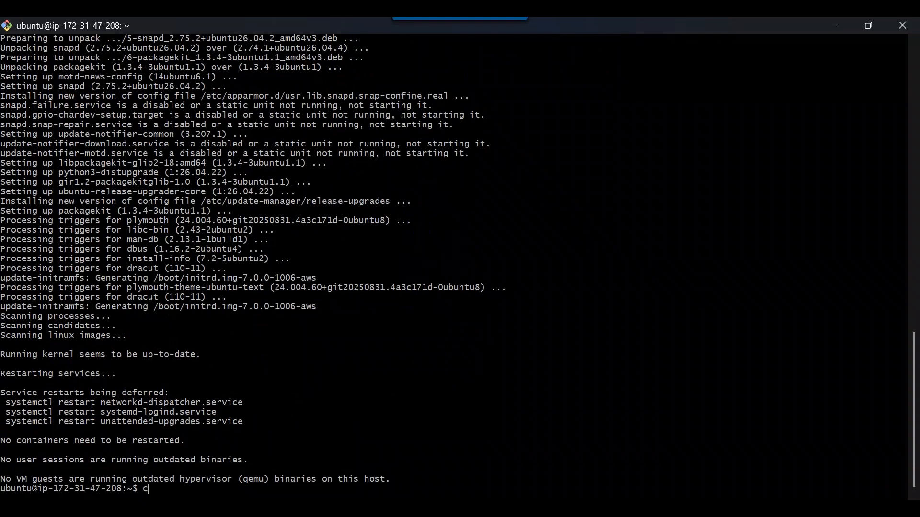
pyautogui.write('d /var/www')
pyautogui.press('Return')
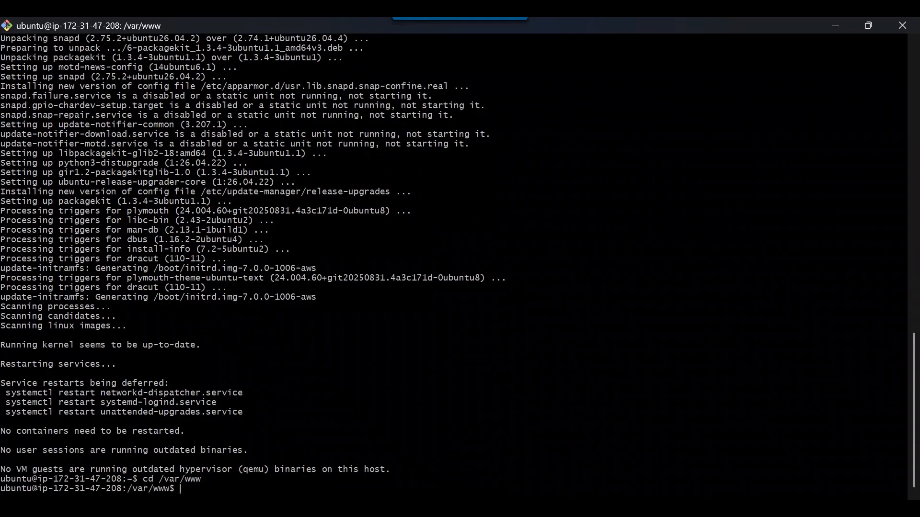
# List the contents of /var/www and clear the terminal.
pyautogui.write('ls')
pyautogui.press('Return')
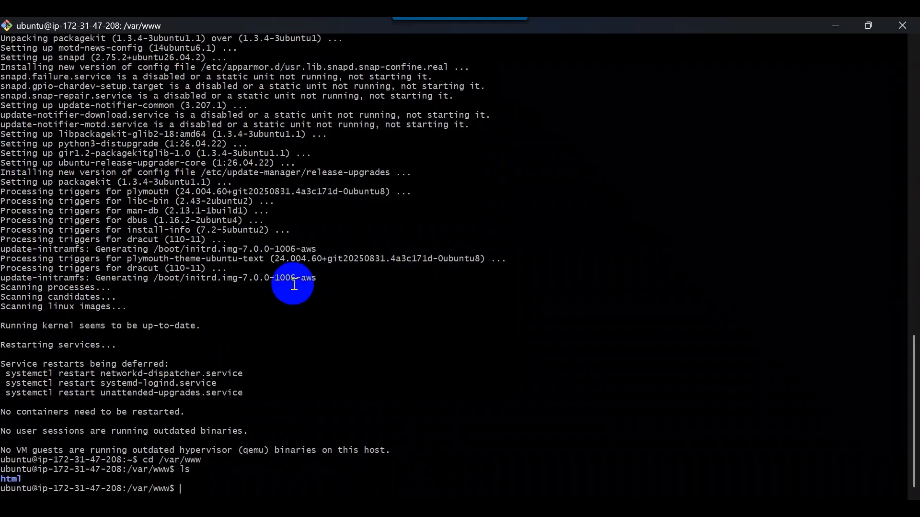
pyautogui.hotkey('ctrl', 'l')
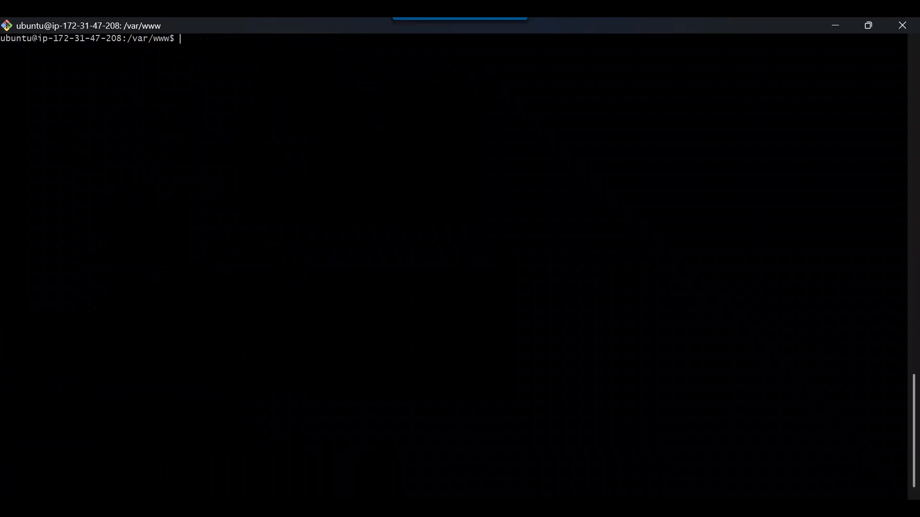
# Check the owned domains in the Namecheap domain list and create the directory chhanin.site/html in /var/www with mkdir -p.
pyautogui.write('m')
pyautogui.write('dir -p')
pyautogui.hotkey('alt', 'Tab')
pyautogui.hotkey('alt', 'Tab')
pyautogui.click(76, 21)
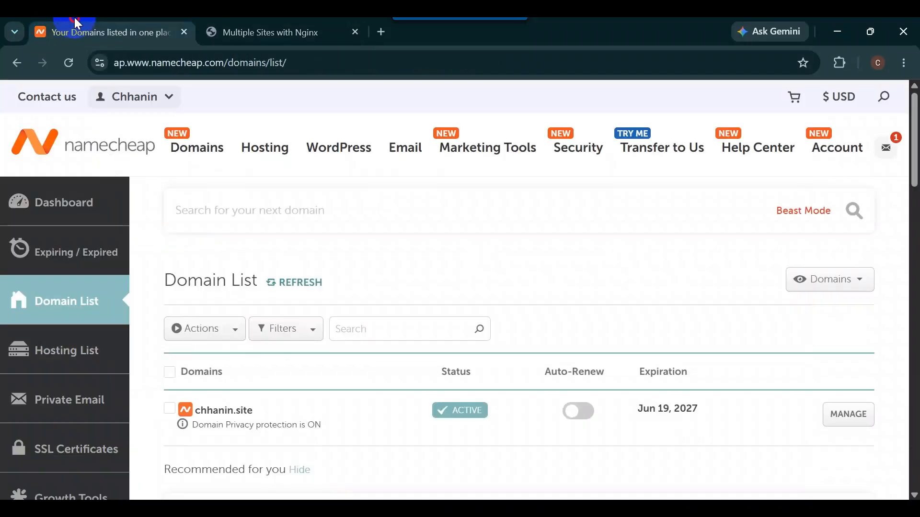
pyautogui.scroll(-3, 290, 308)
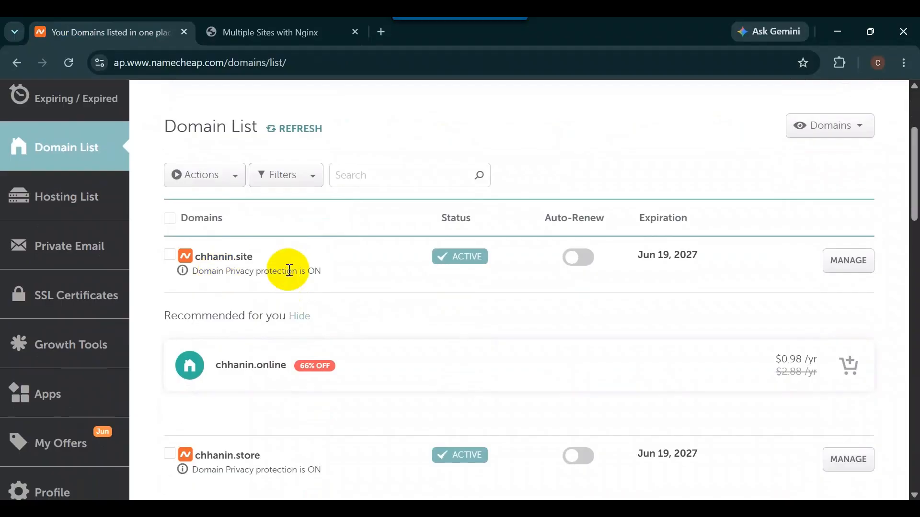
pyautogui.scroll(-2, 289, 271)
pyautogui.scroll(5, 289, 271)
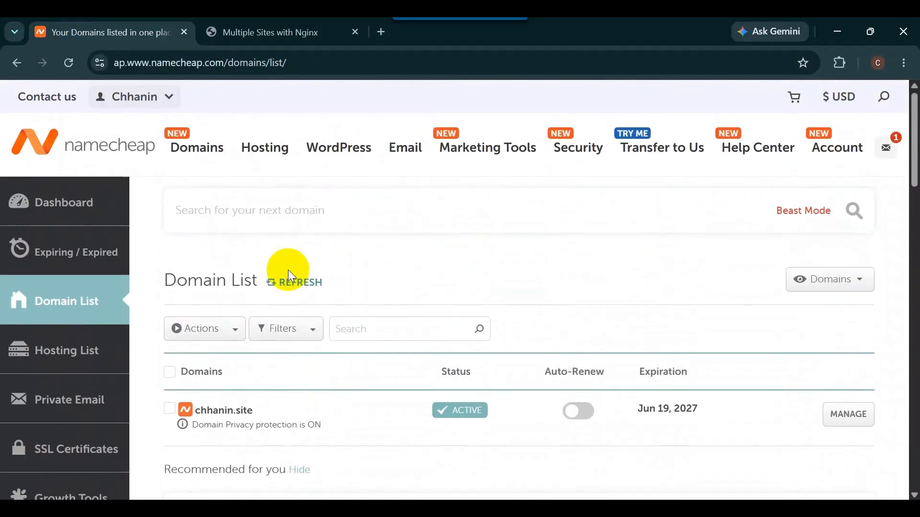
pyautogui.hotkey('alt', 'Tab')
pyautogui.write('chhanin.')
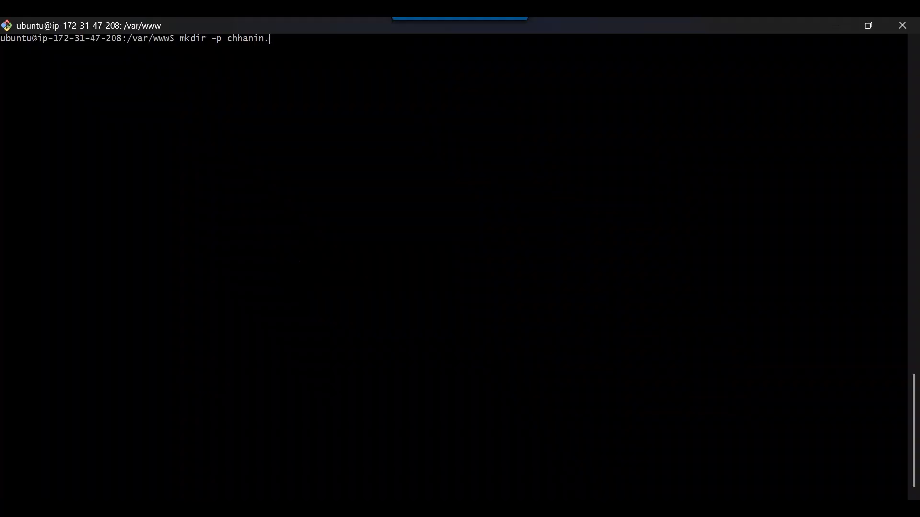
pyautogui.write('site/html')
pyautogui.press('Return')
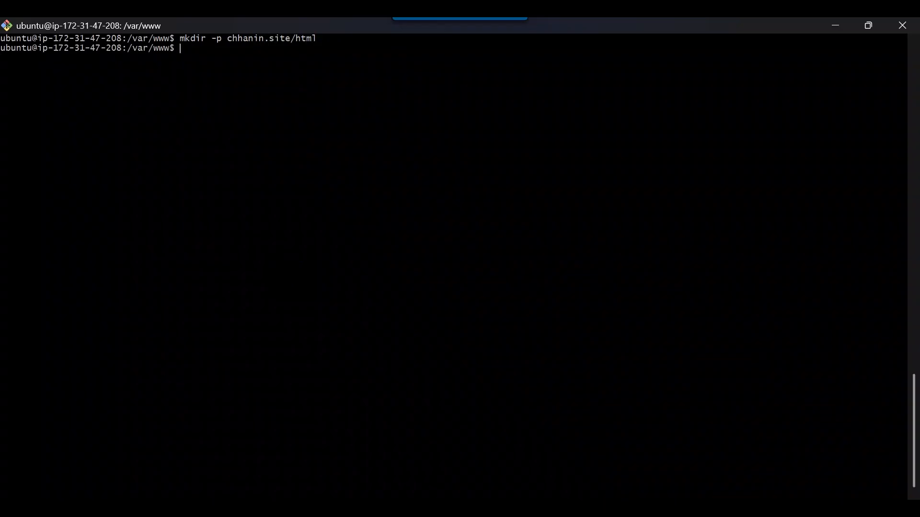
pyautogui.press('Up')
pyautogui.press('Left')
pyautogui.press('Left')
pyautogui.press('Left')
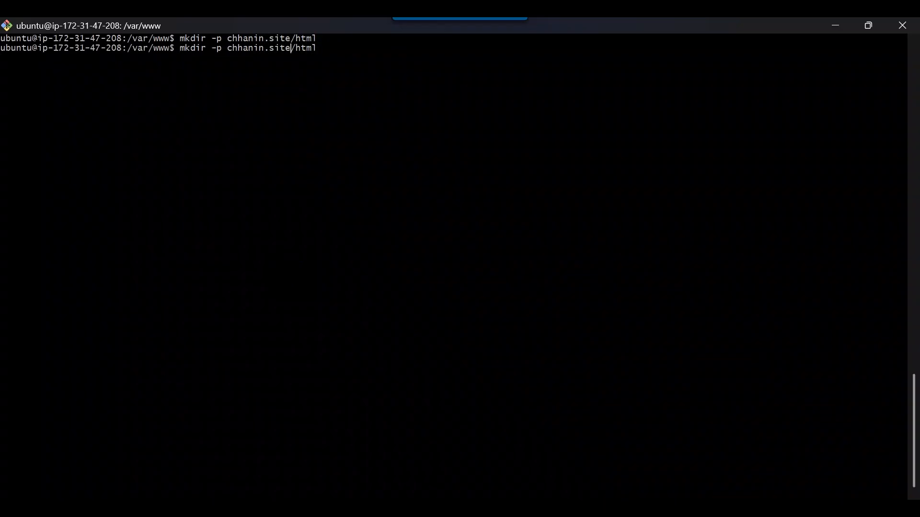
pyautogui.press('BackSpace')
pyautogui.press('BackSpace')
pyautogui.press('BackSpace')
pyautogui.press('BackSpace')
pyautogui.write('store')
pyautogui.hotkey('alt', 'Tab')
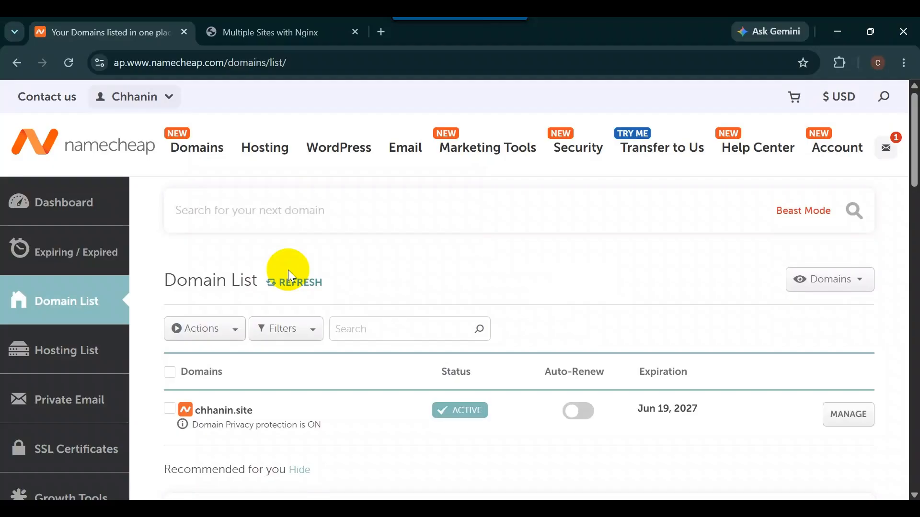
pyautogui.scroll(-5, 289, 269)
pyautogui.hotkey('alt', 'Tab')
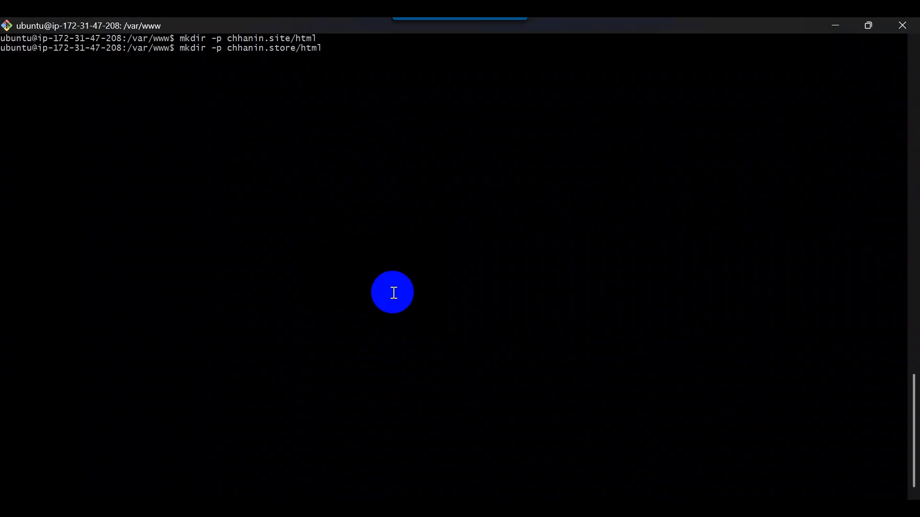
pyautogui.press('Right')
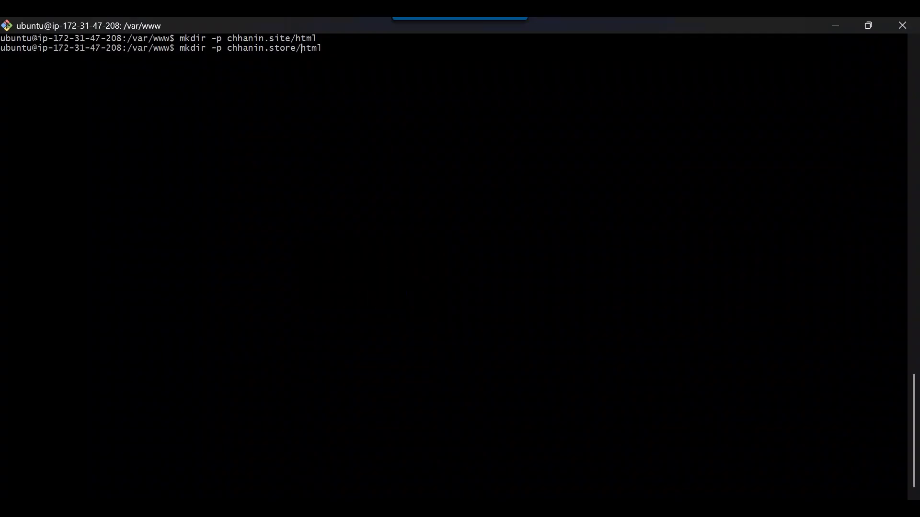
pyautogui.press('Return')
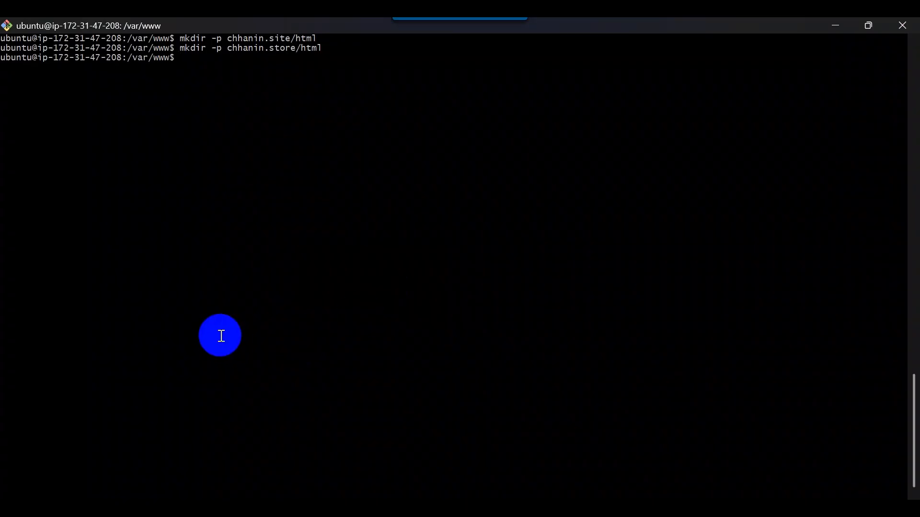
pyautogui.write('ls')
pyautogui.press('Return')
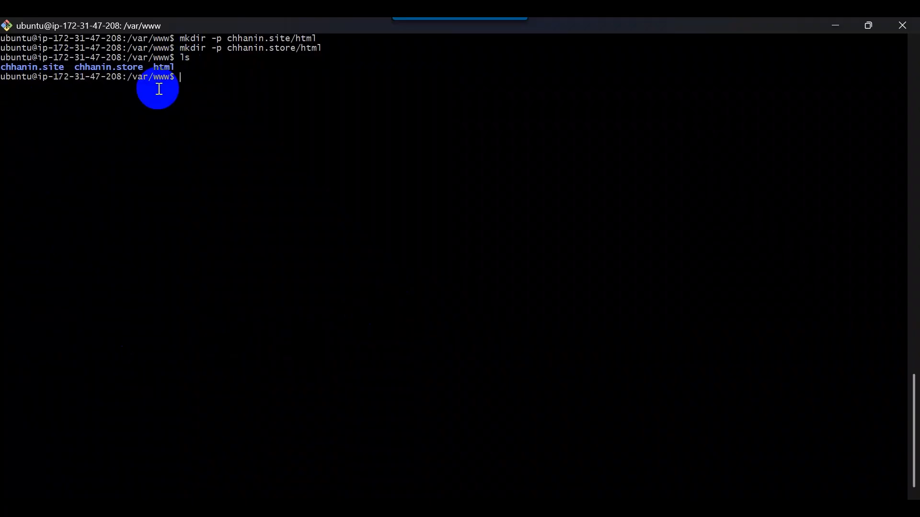
# Review the test page, permission and Nginx configuration steps in the Multiple Sites with Nginx guide and return to the terminal.
pyautogui.hotkey('alt', 'Tab')
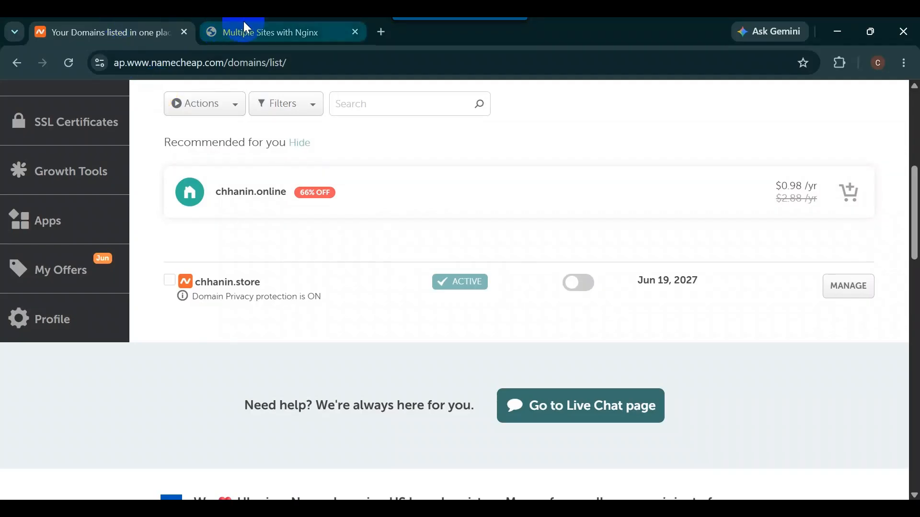
pyautogui.click(245, 29)
pyautogui.scroll(20, 260, 312)
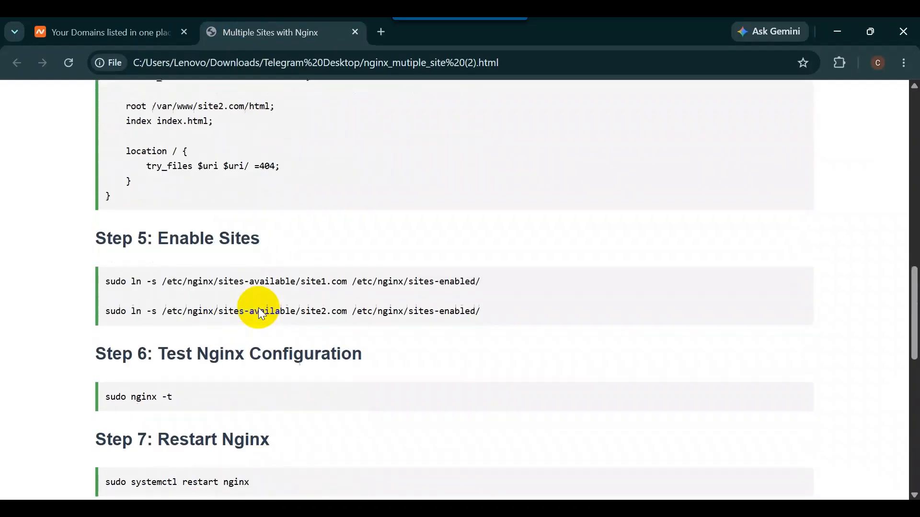
pyautogui.scroll(-3, 257, 307)
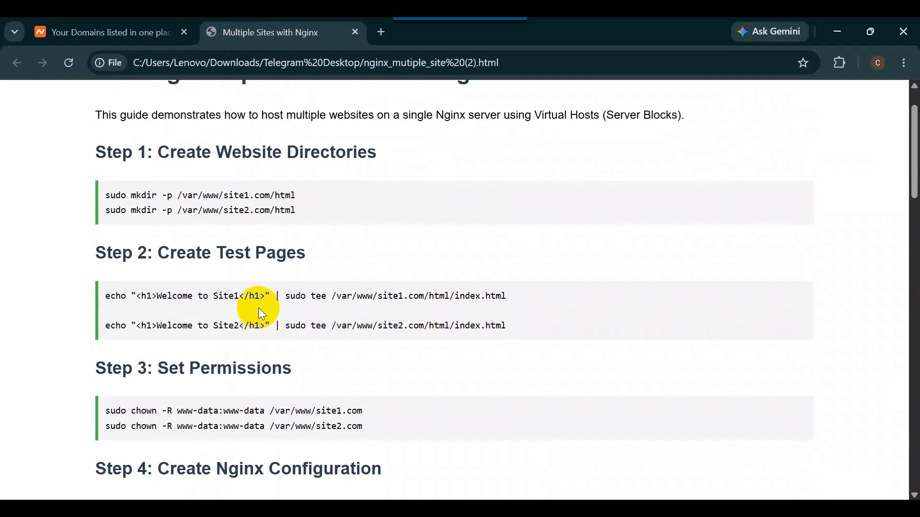
pyautogui.scroll(-2, 258, 308)
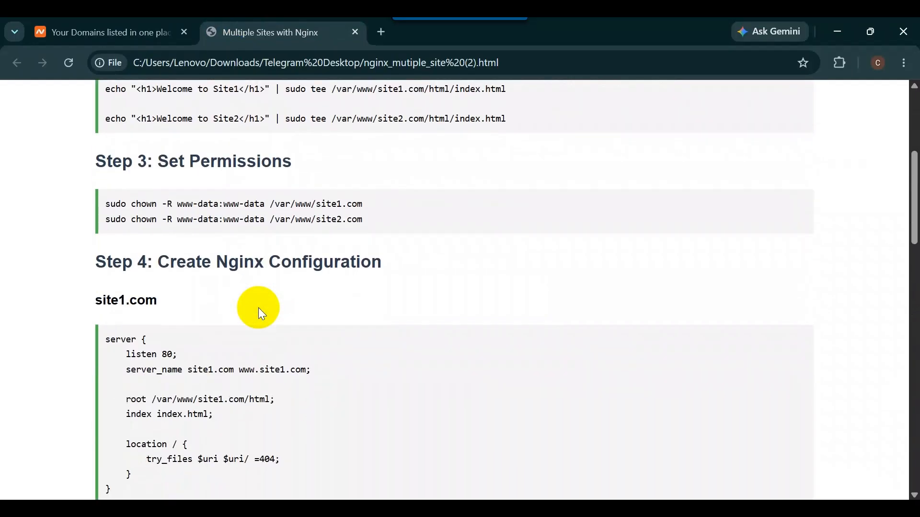
pyautogui.scroll(5, 258, 307)
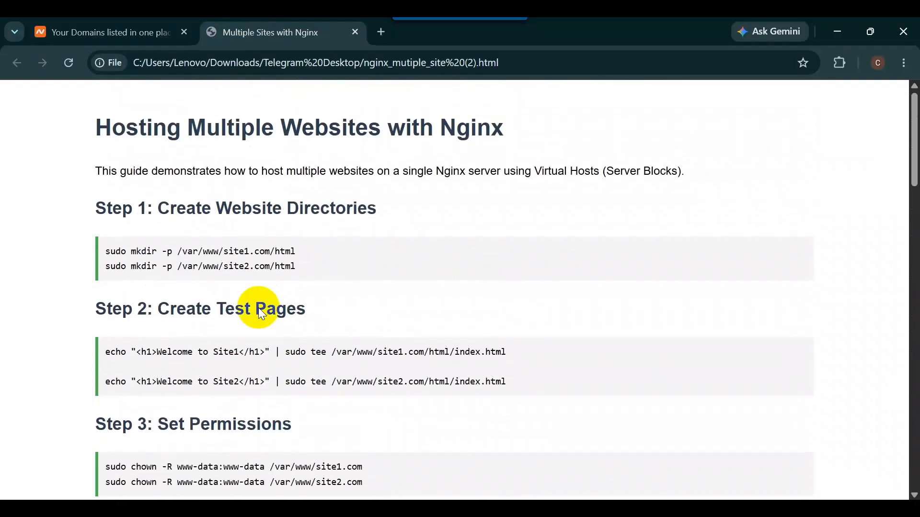
pyautogui.hotkey('alt', 'Tab')
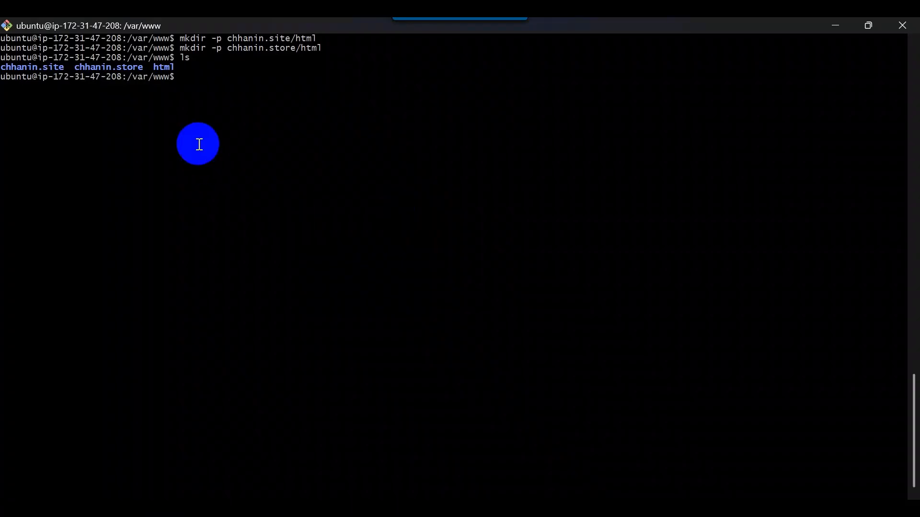
# Set the permissions of chhanin.site/html to 777 using sudo chmod.
pyautogui.write('sudo chmod')
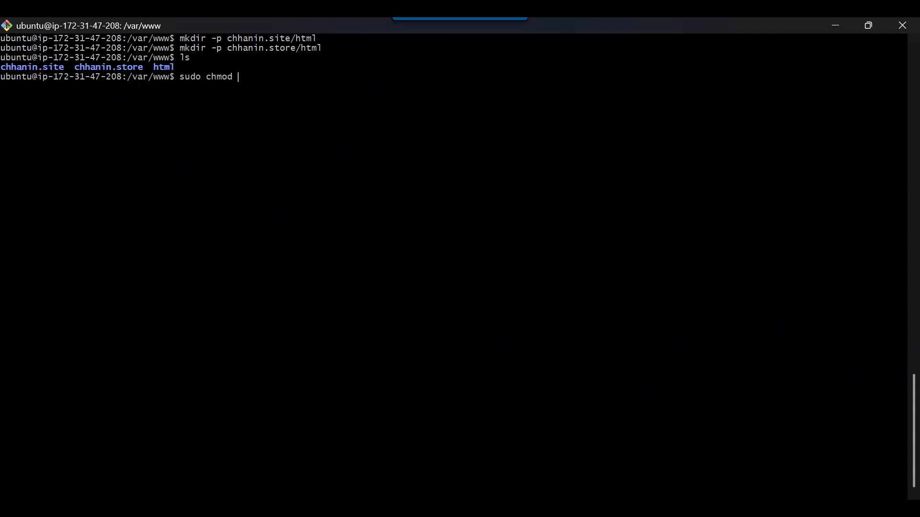
pyautogui.write(' 77')
pyautogui.press('BackSpace')
pyautogui.write('7 chhanin.site/html')
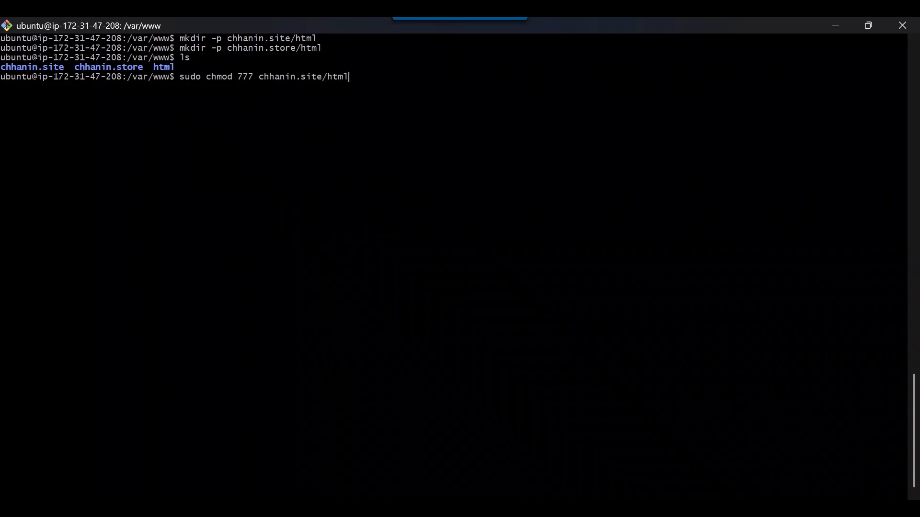
pyautogui.press('Return')
# Reuse the previous permissions command to set chhanin.store/html to 777.
pyautogui.press('Up')
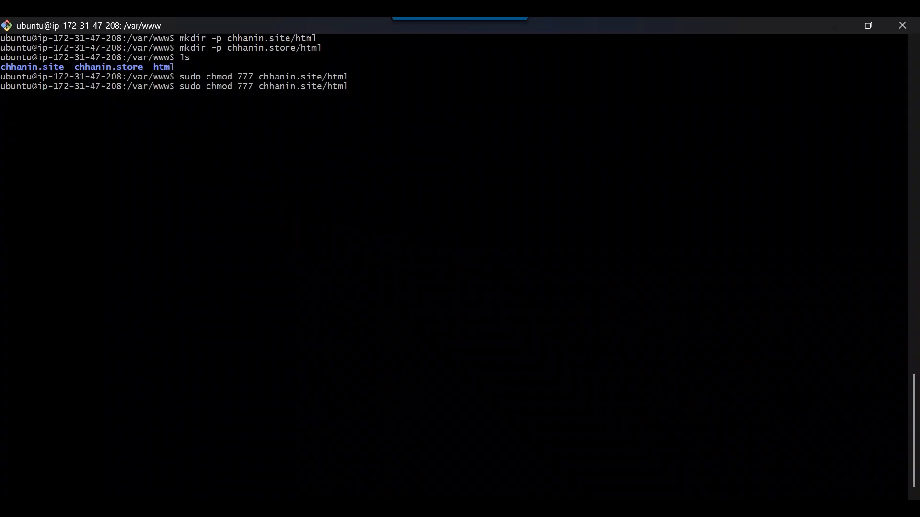
pyautogui.press('Left')
pyautogui.press('Left')
pyautogui.press('Left')
pyautogui.press('Left')
pyautogui.press('Left')
pyautogui.press('Left')
pyautogui.press('Right')
pyautogui.press('BackSpace')
pyautogui.press('BackSpace')
pyautogui.press('BackSpace')
pyautogui.write('tore')
pyautogui.press('Right')
pyautogui.press('Right')
pyautogui.press('Right')
pyautogui.press('Right')
pyautogui.press('Right')
pyautogui.press('Return')
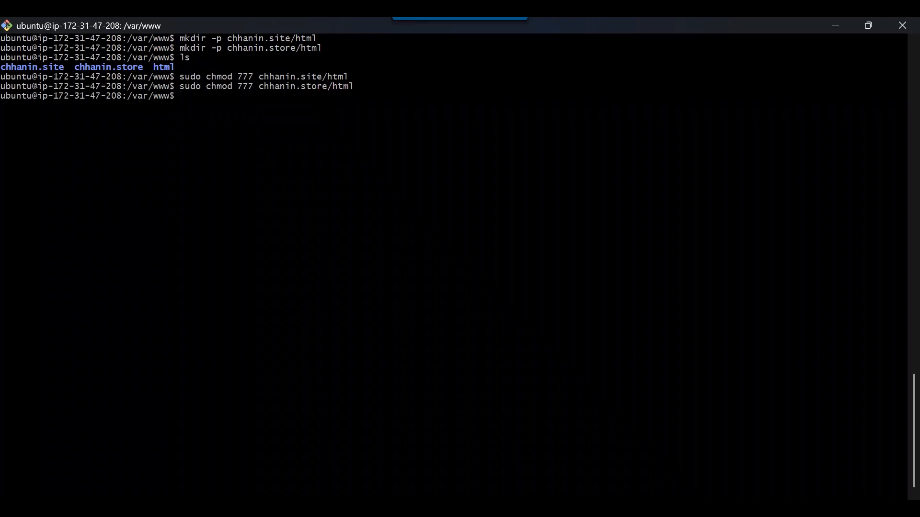
# Launch FileZilla in a maximized window and open the Site Manager with the saved FPTServer entry.
pyautogui.click(305, 147)
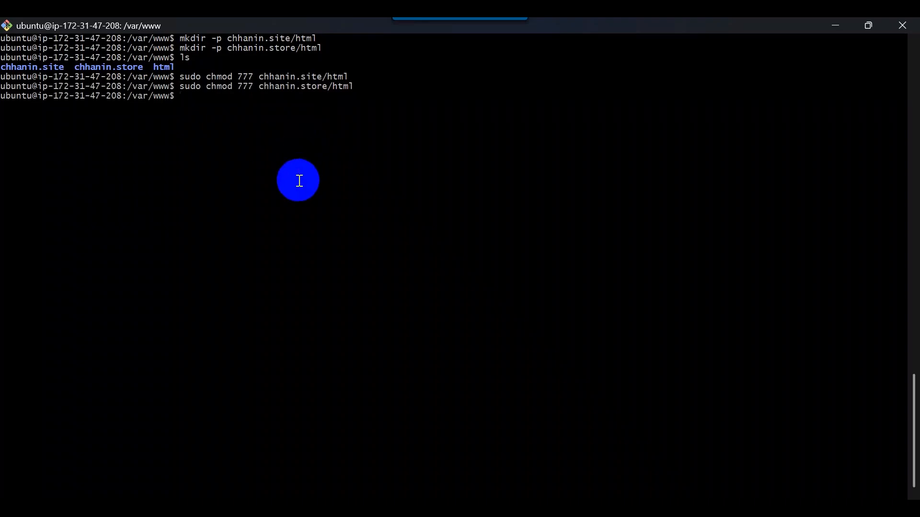
pyautogui.press('super')
pyautogui.write('fi')
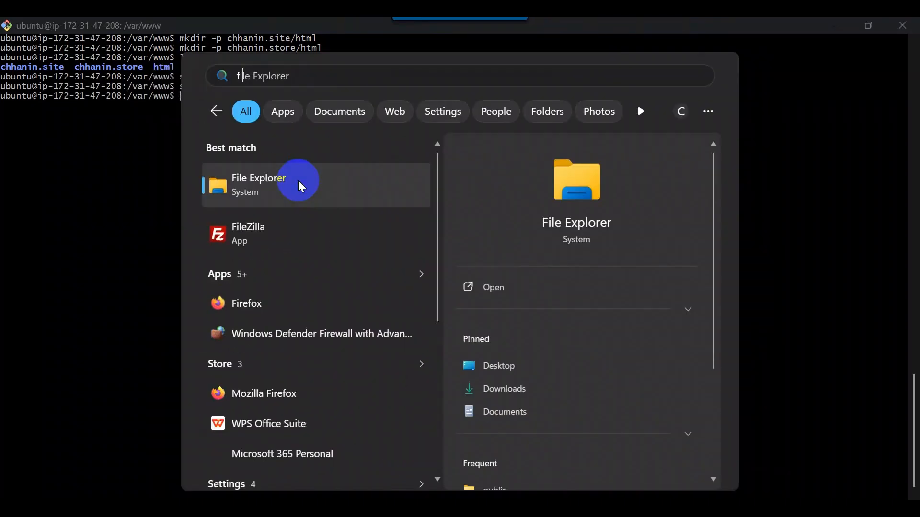
pyautogui.press('Down')
pyautogui.press('Return')
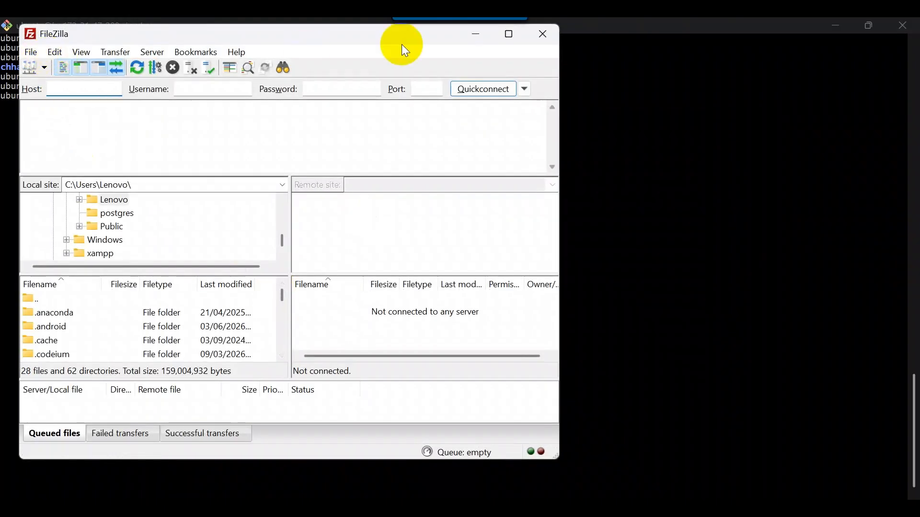
pyautogui.click(508, 36)
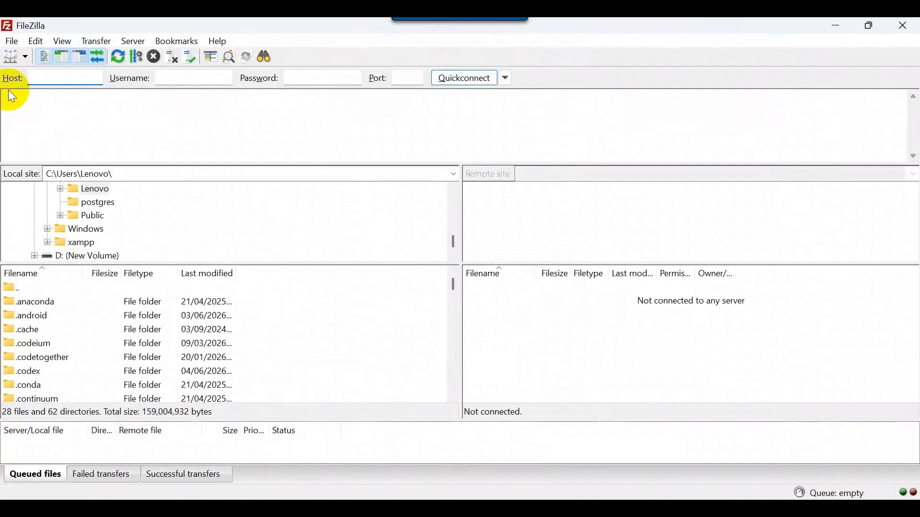
pyautogui.click(14, 42)
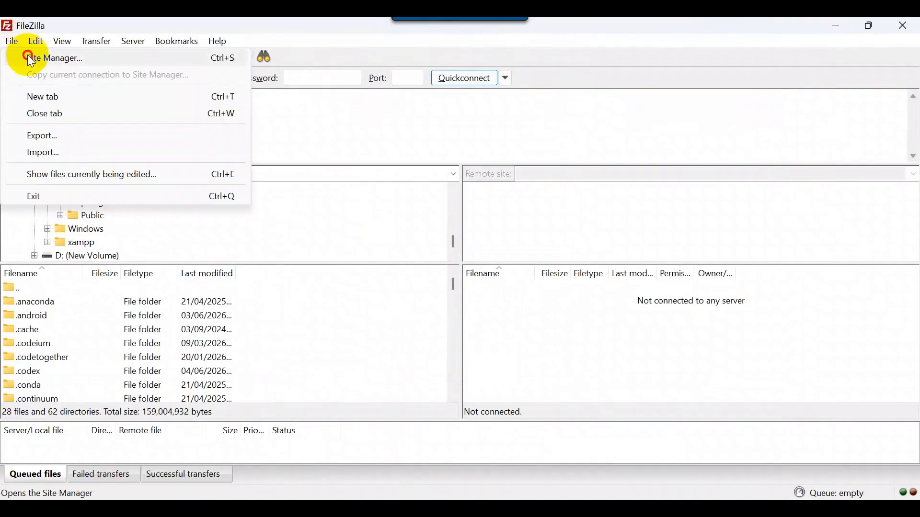
pyautogui.click(30, 59)
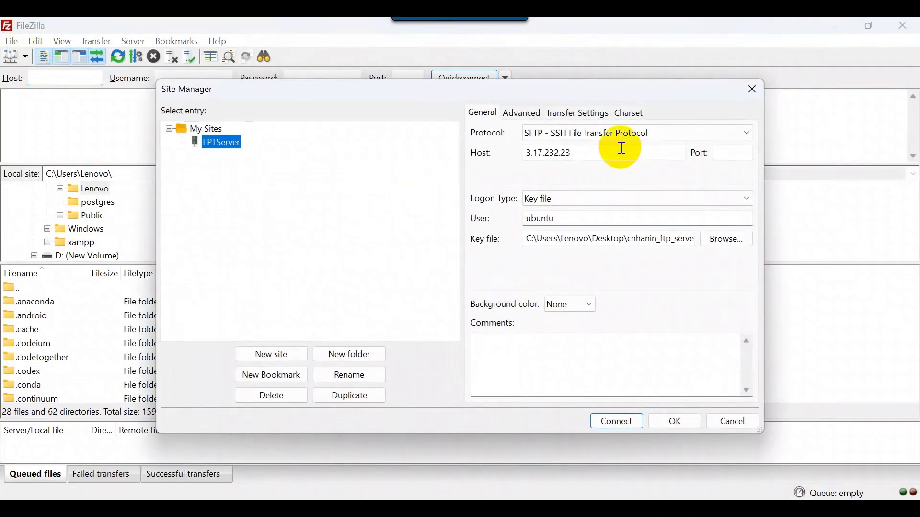
# Switch to the AWS EC2 console, go back to the running instances and open the connection details of the chhanin_ftp instance.
pyautogui.hotkey('alt', 'Tab')
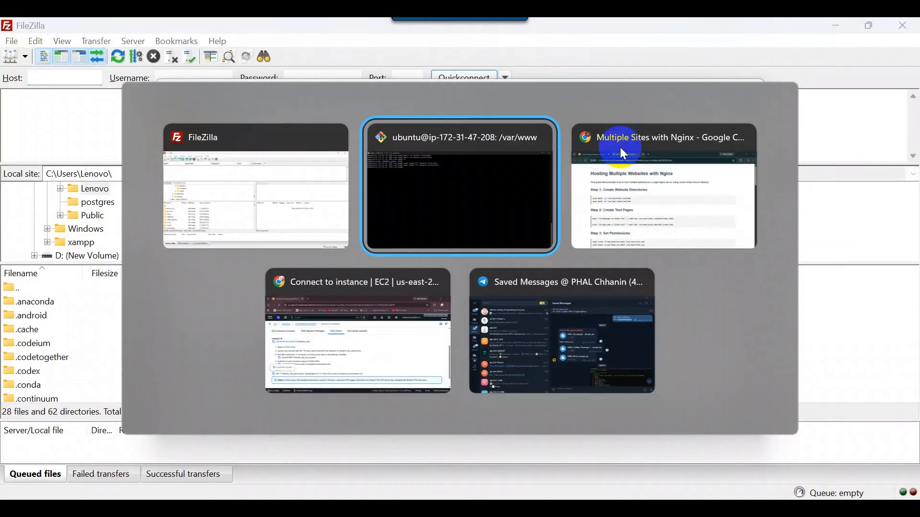
pyautogui.hotkey('alt', 'Tab')
pyautogui.hotkey('alt', 'Tab')
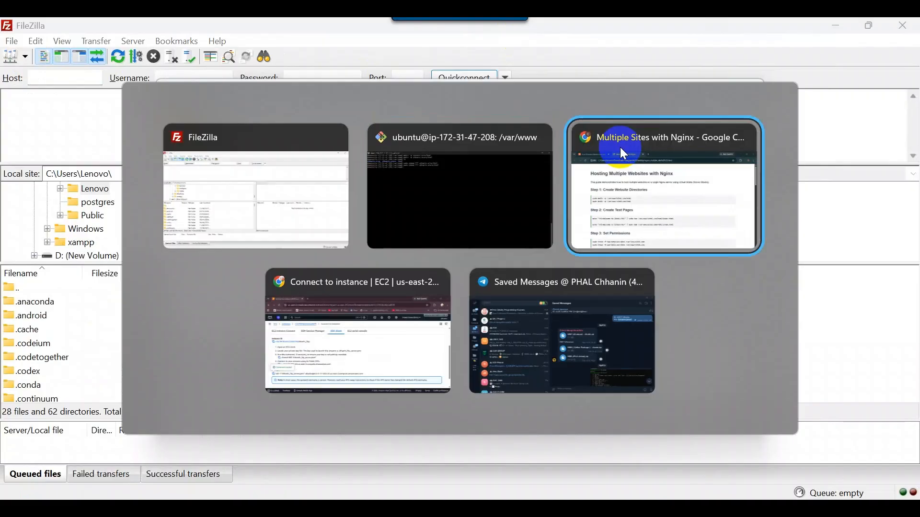
pyautogui.scroll(-1, 369, 219)
pyautogui.click(369, 219)
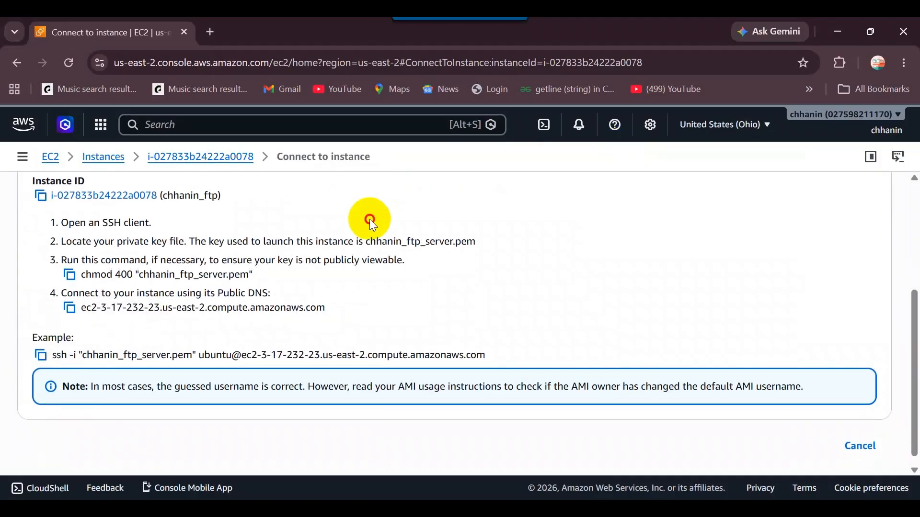
pyautogui.scroll(4, 369, 220)
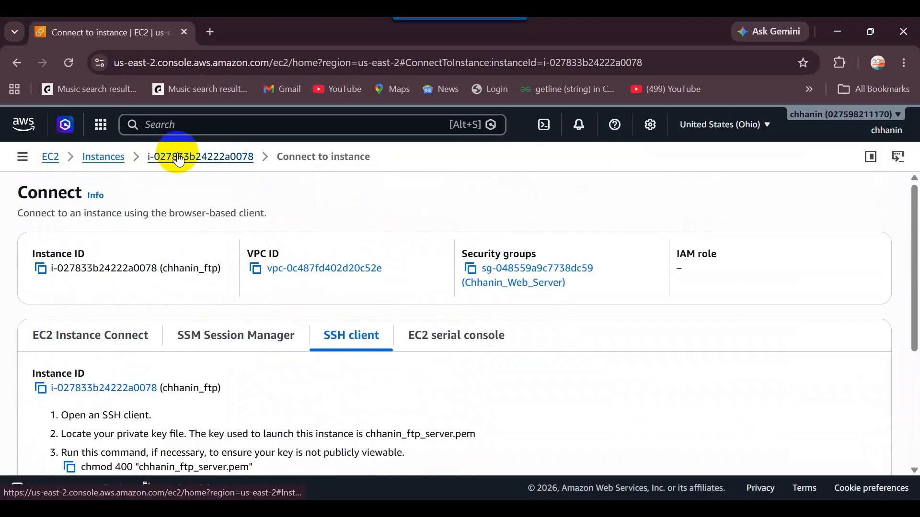
pyautogui.click(119, 164)
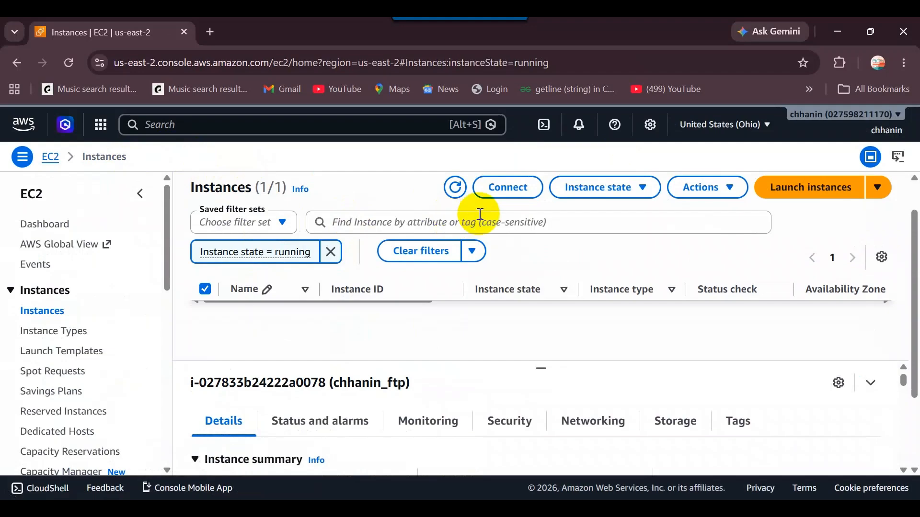
pyautogui.click(521, 191)
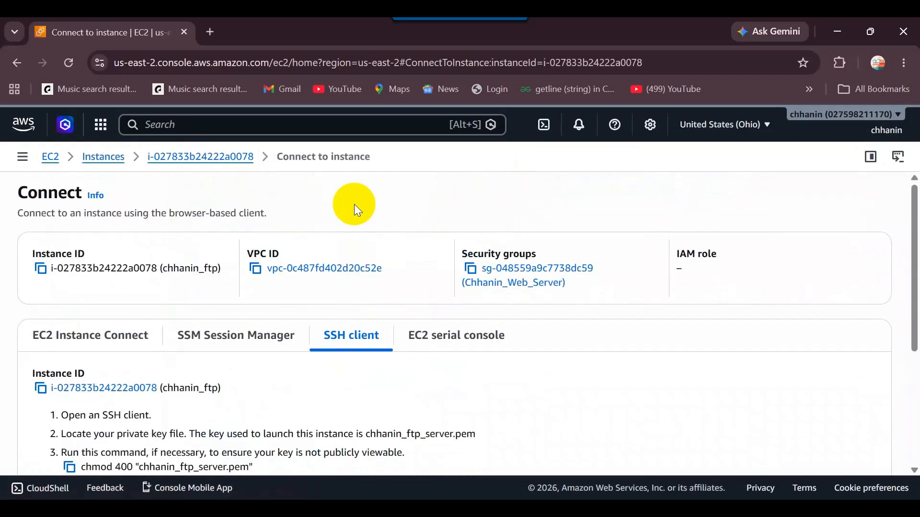
# Copy the chhanin_ftp instance's public IPv4 address from its EC2 Instance Connect details.
pyautogui.scroll(-3, 355, 205)
pyautogui.scroll(-2, 354, 204)
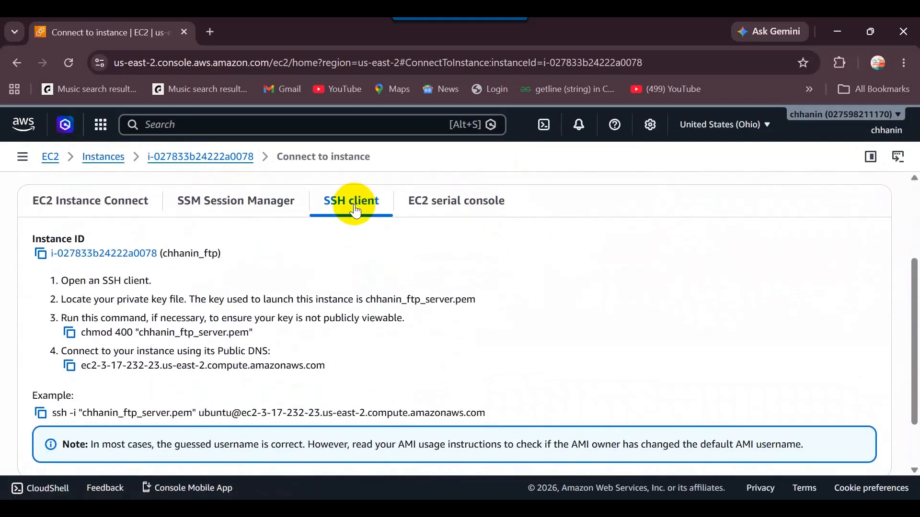
pyautogui.scroll(3, 309, 294)
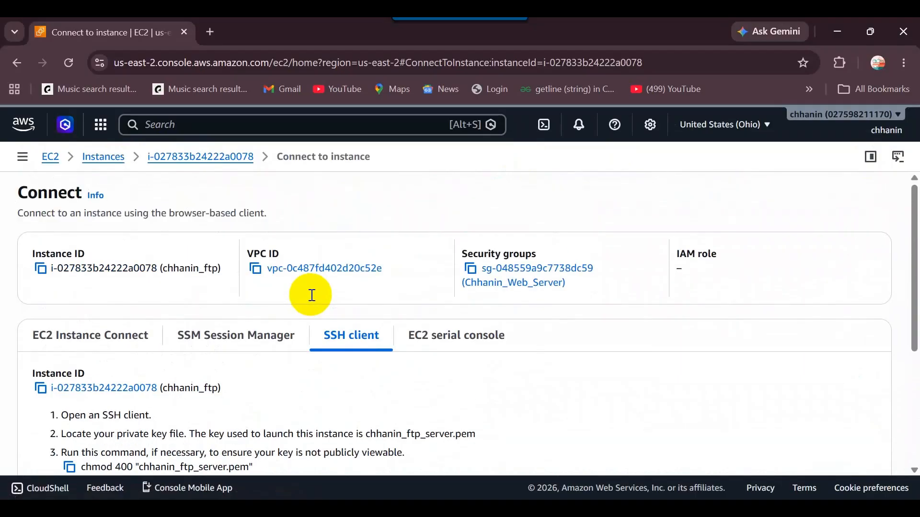
pyautogui.click(132, 341)
pyautogui.scroll(-2, 277, 337)
pyautogui.scroll(1, 277, 337)
pyautogui.click(57, 426)
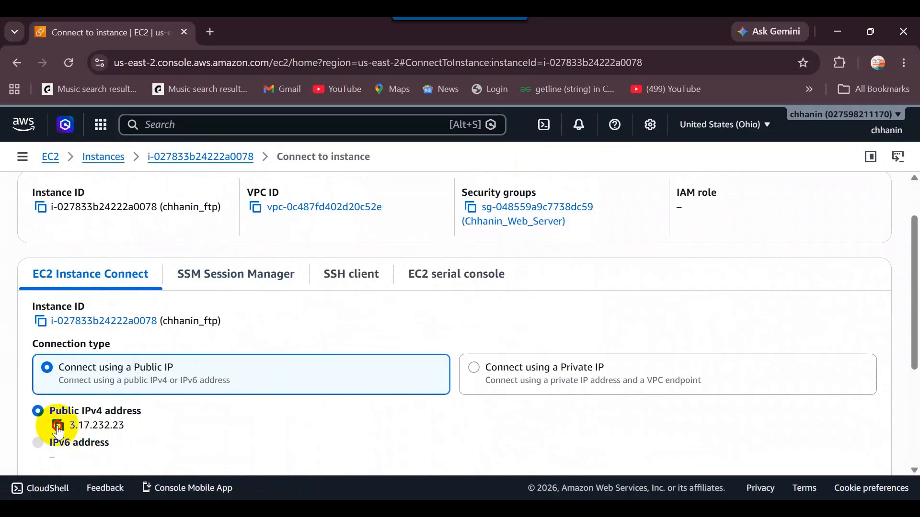
# Switch to FileZilla and connect to the FPTServer site at host 3.17.232.23, always trusting its host key.
pyautogui.hotkey('alt', 'Tab')
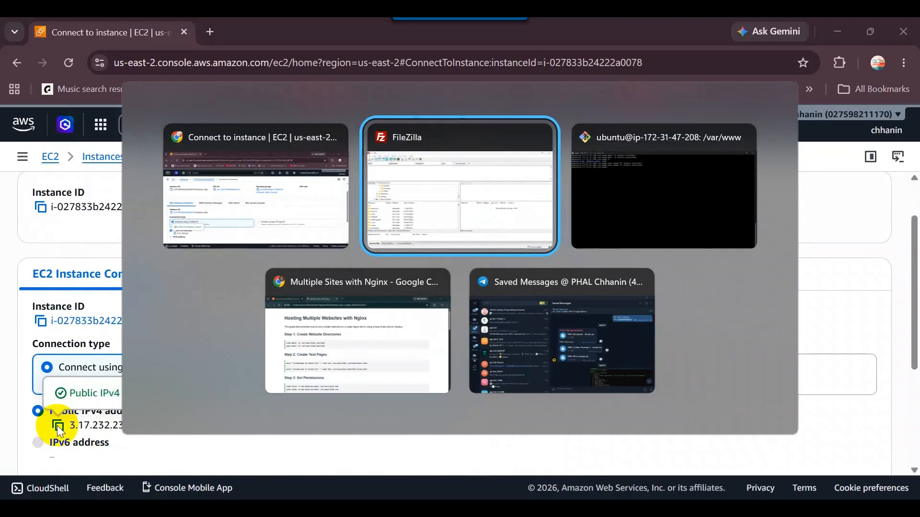
pyautogui.hotkey('alt', 'Tab')
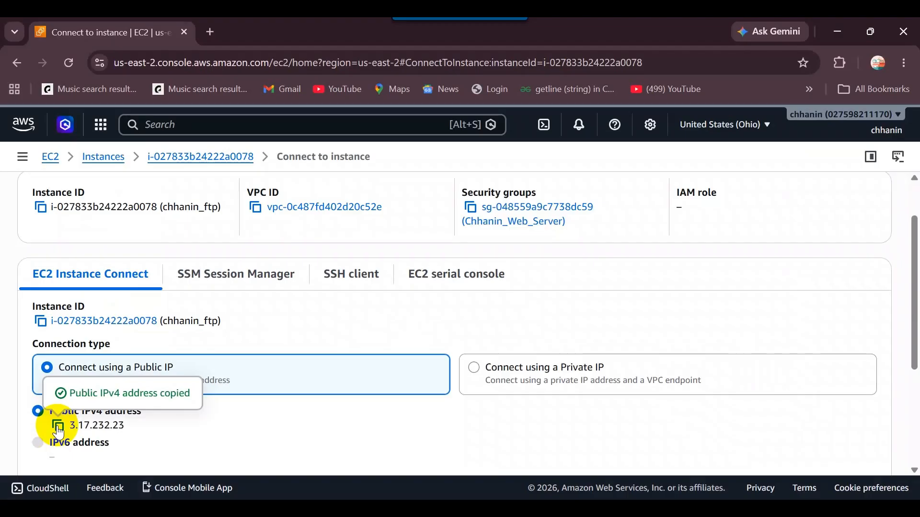
pyautogui.hotkey('alt', 'Tab')
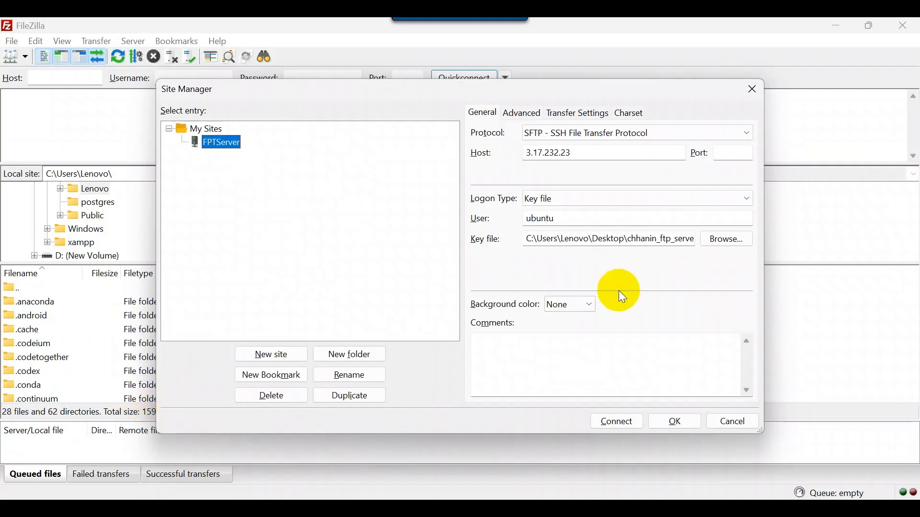
pyautogui.click(623, 422)
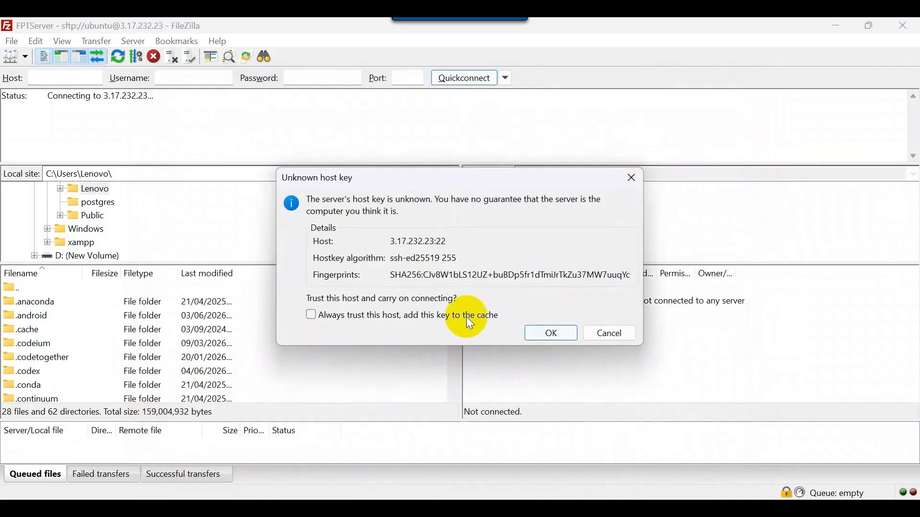
pyautogui.click(434, 312)
pyautogui.click(553, 334)
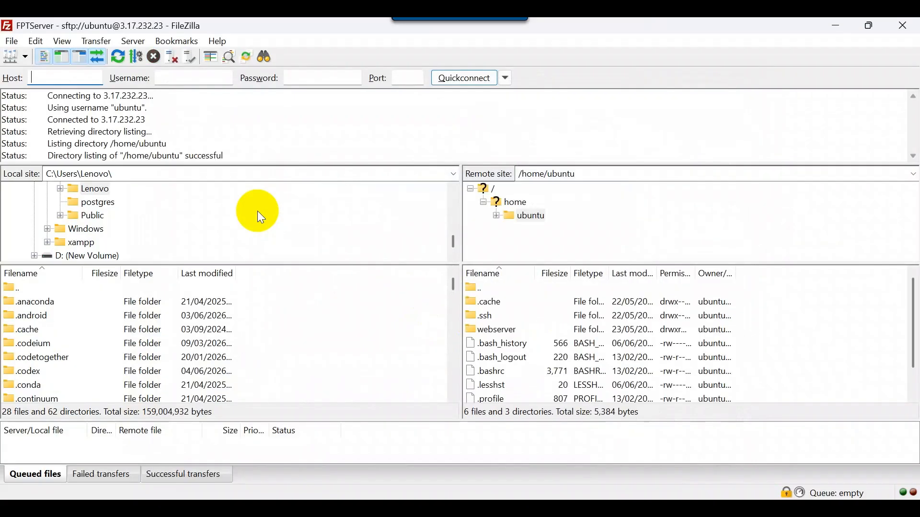
# Browse the remote site from the root directory to /var/www/chhanin.site.
pyautogui.click(491, 190)
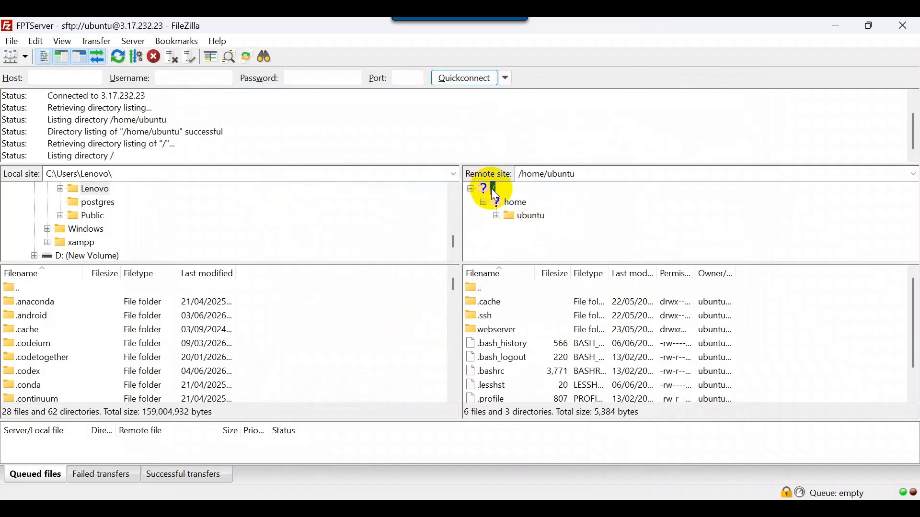
pyautogui.scroll(-7, 508, 242)
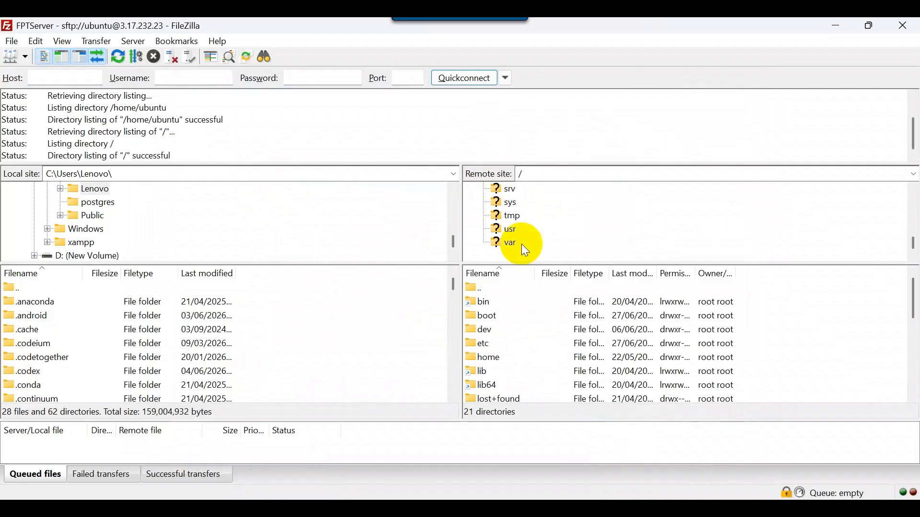
pyautogui.click(501, 244)
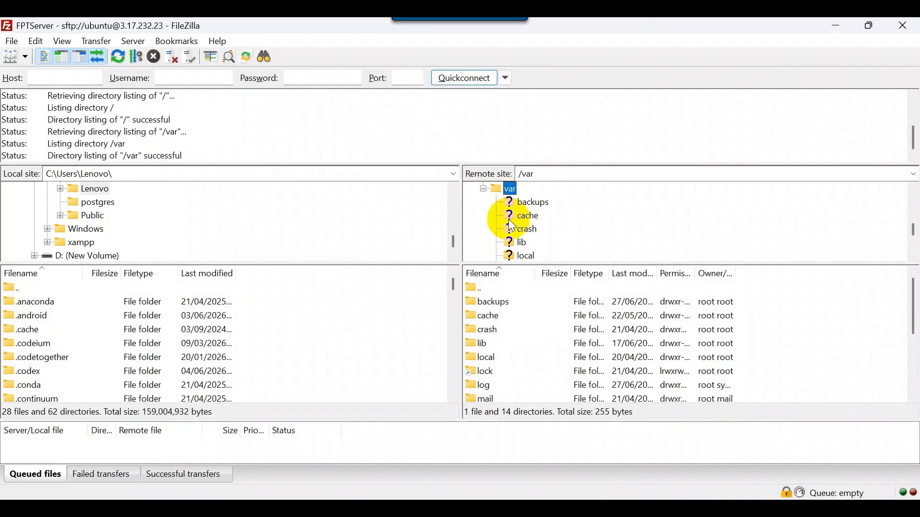
pyautogui.scroll(-3, 512, 225)
pyautogui.scroll(-1, 513, 227)
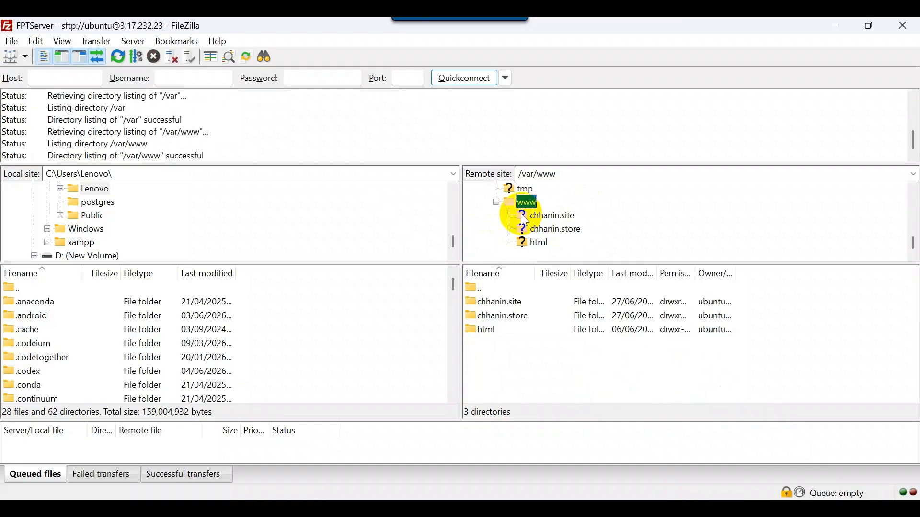
pyautogui.click(527, 219)
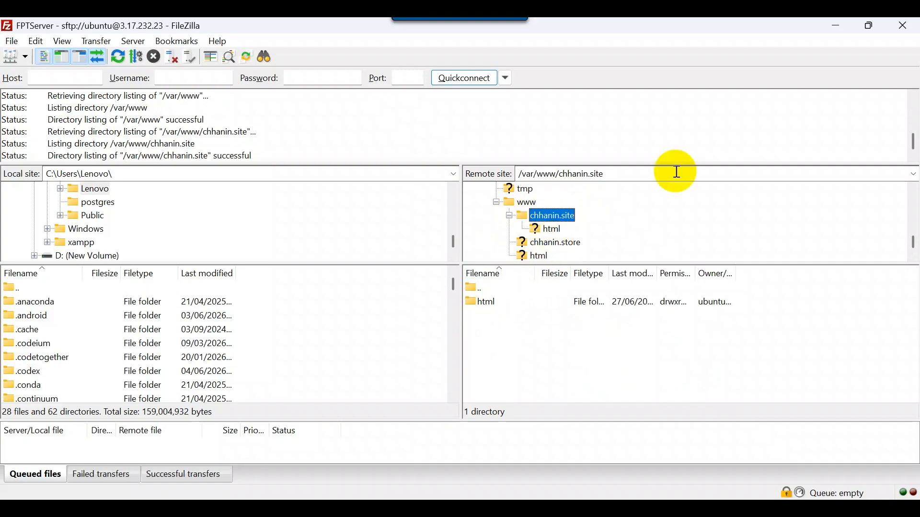
# Restore the FileZilla window to a smaller size and open LIN_II\New folder\portfolio in File Explorer.
pyautogui.click(873, 24)
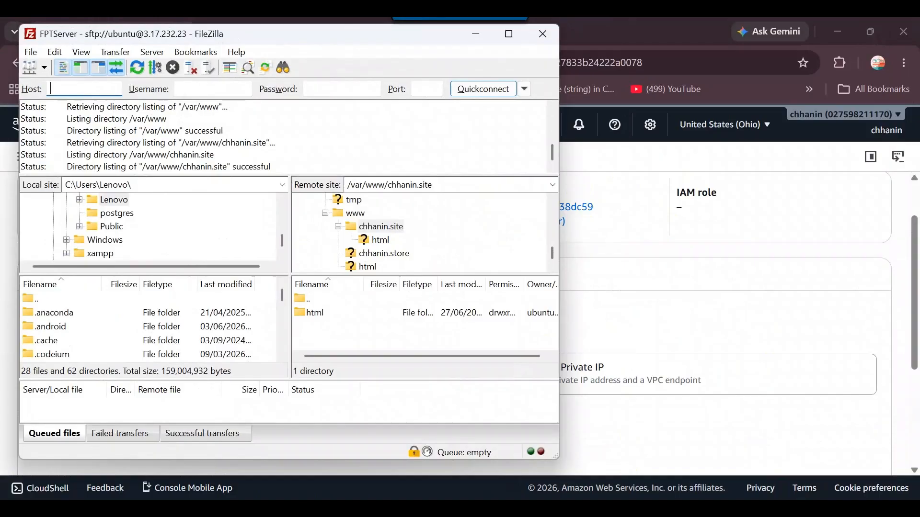
pyautogui.press('super+e')
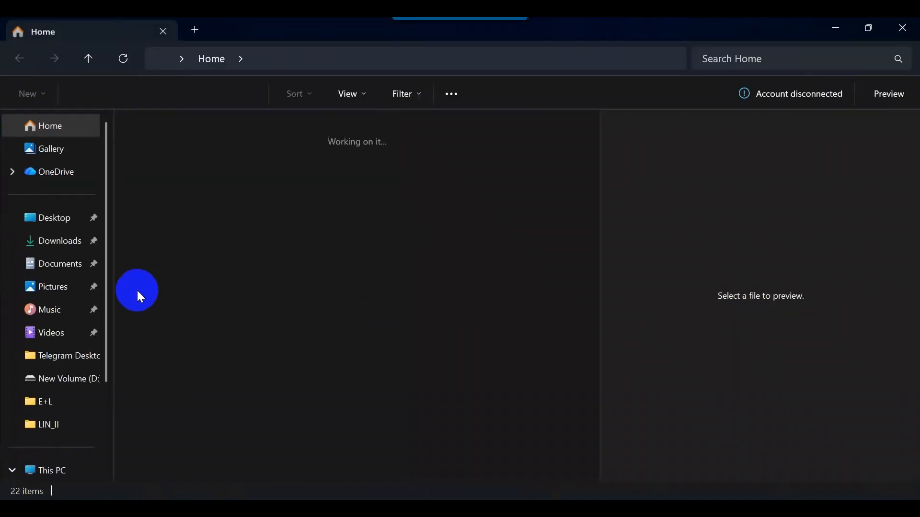
pyautogui.click(64, 431)
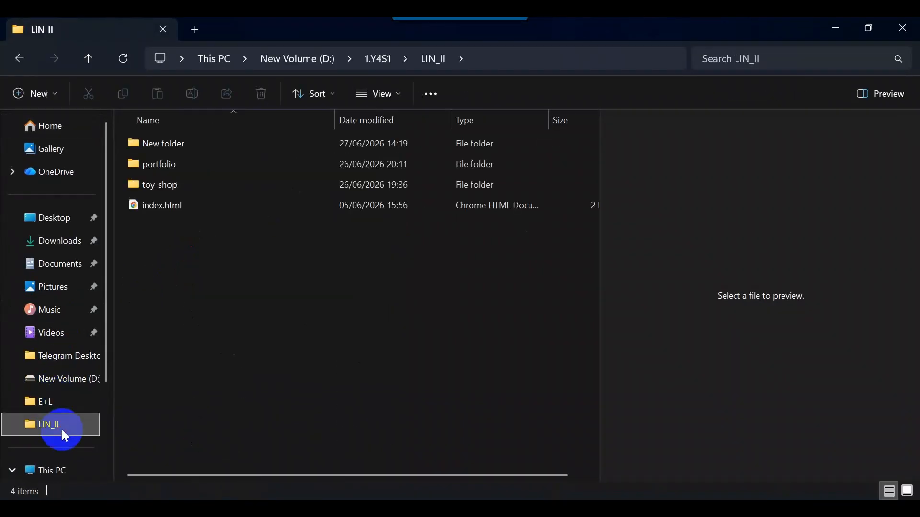
pyautogui.doubleClick(172, 149)
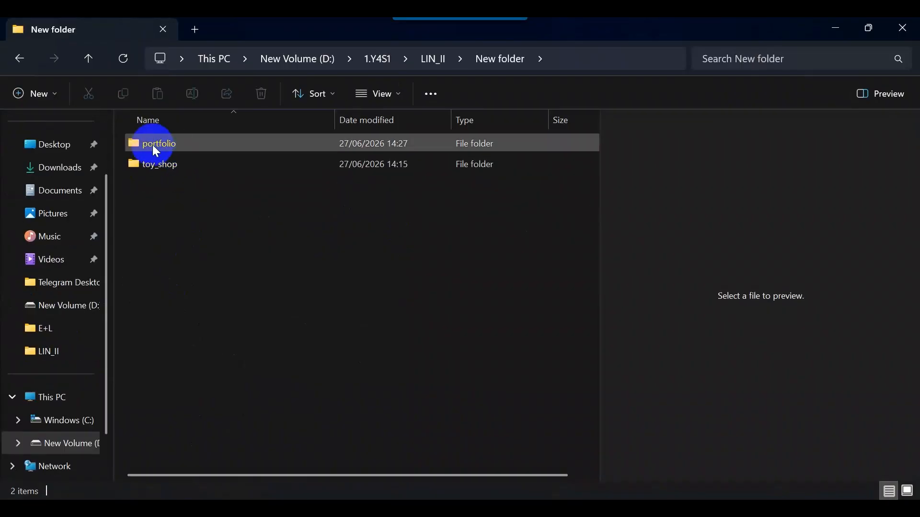
pyautogui.doubleClick(155, 149)
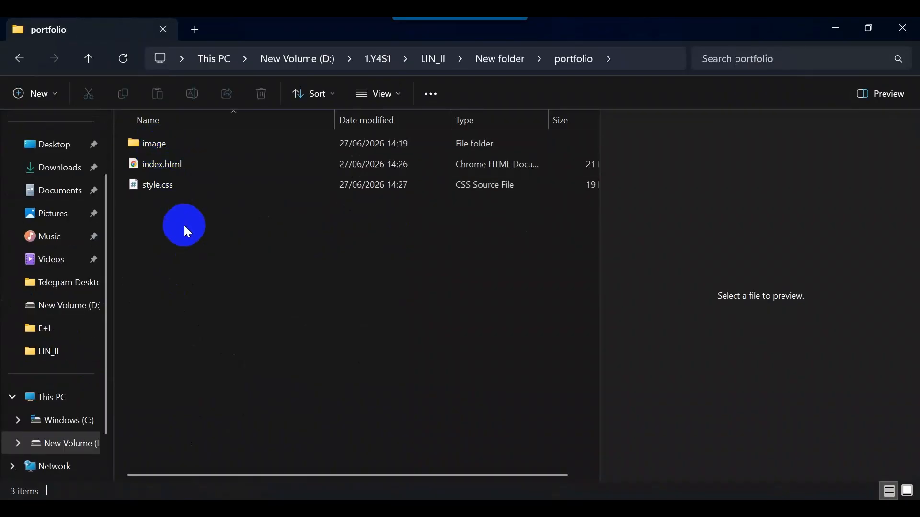
pyautogui.click(171, 144)
pyautogui.keyDown('shift'); pyautogui.click(175, 186); pyautogui.keyUp('shift')
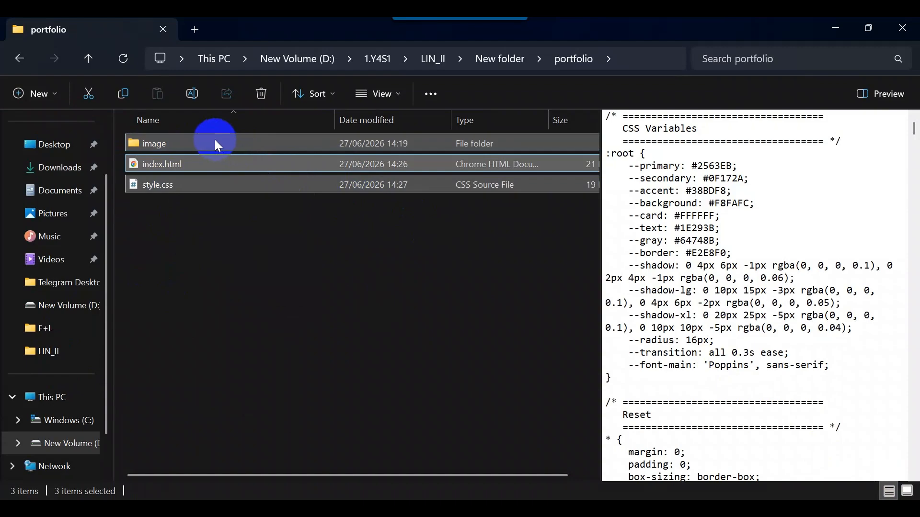
pyautogui.moveTo(215, 140); pyautogui.dragTo(338, 223)
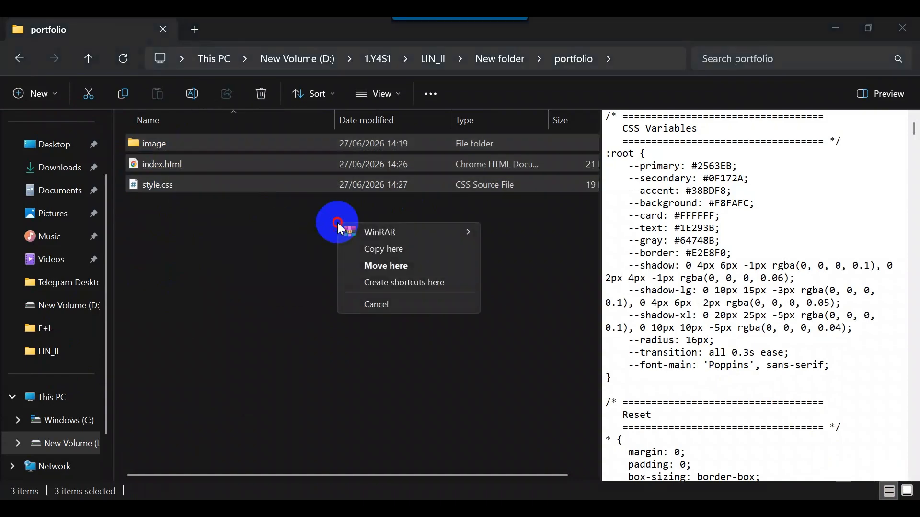
pyautogui.click(290, 217)
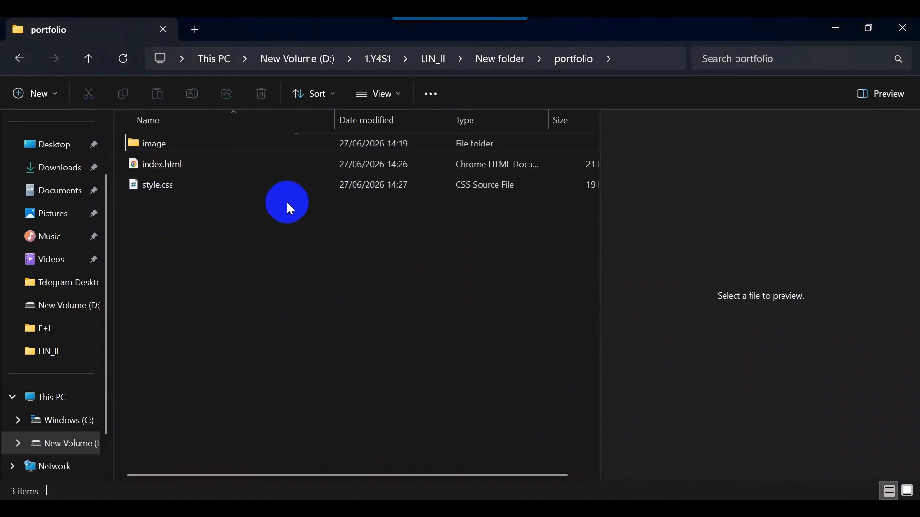
# Arrange the portfolio folder window and FileZilla side by side, with the remote directory /var/www/chhanin.site/html open.
pyautogui.click(870, 29)
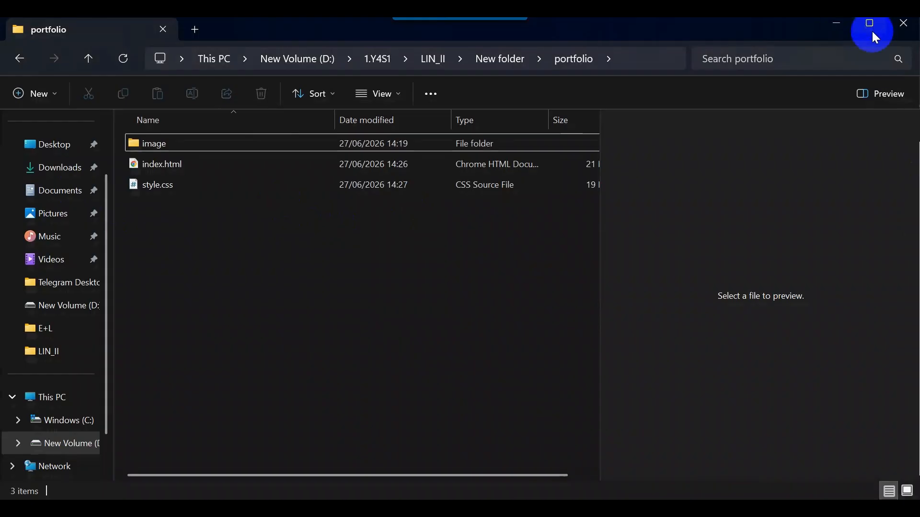
pyautogui.moveTo(916, 116); pyautogui.dragTo(273, 20)
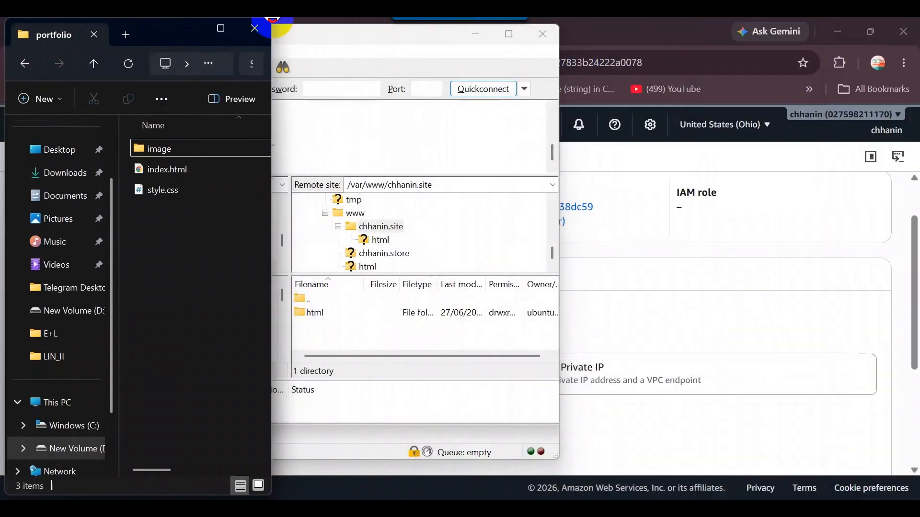
pyautogui.click(421, 322)
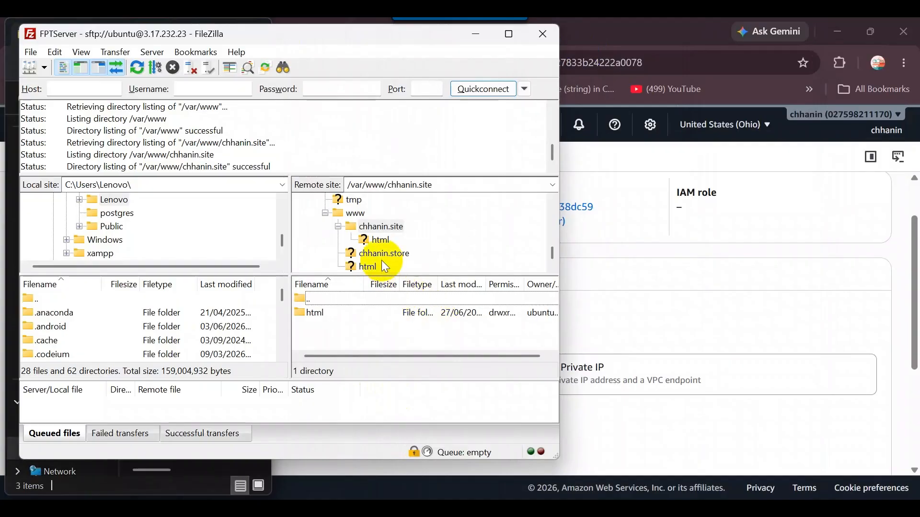
pyautogui.click(381, 240)
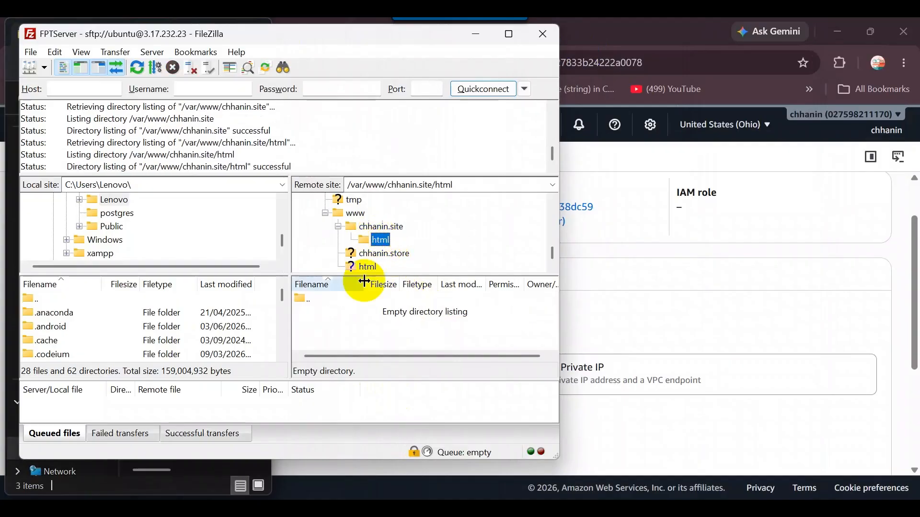
pyautogui.moveTo(452, 32); pyautogui.dragTo(797, 71)
# Upload the image folder, index.html and style.css from portfolio to /var/www/chhanin.site/html.
pyautogui.click(189, 148)
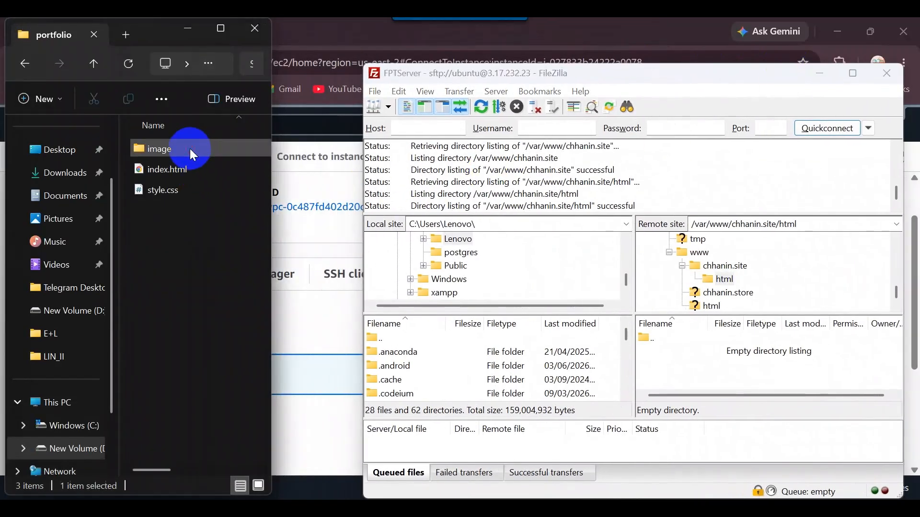
pyautogui.keyDown('shift'); pyautogui.click(186, 192); pyautogui.keyUp('shift')
pyautogui.moveTo(190, 148); pyautogui.dragTo(748, 370)
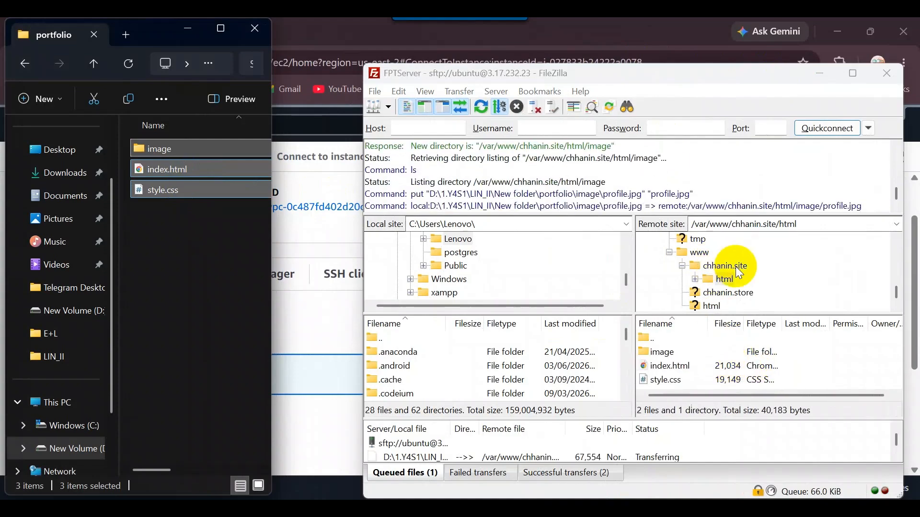
# Upload the image folder, index.html and style.css from the local toy_shop folder to /var/www/chhanin.store/html.
pyautogui.click(712, 293)
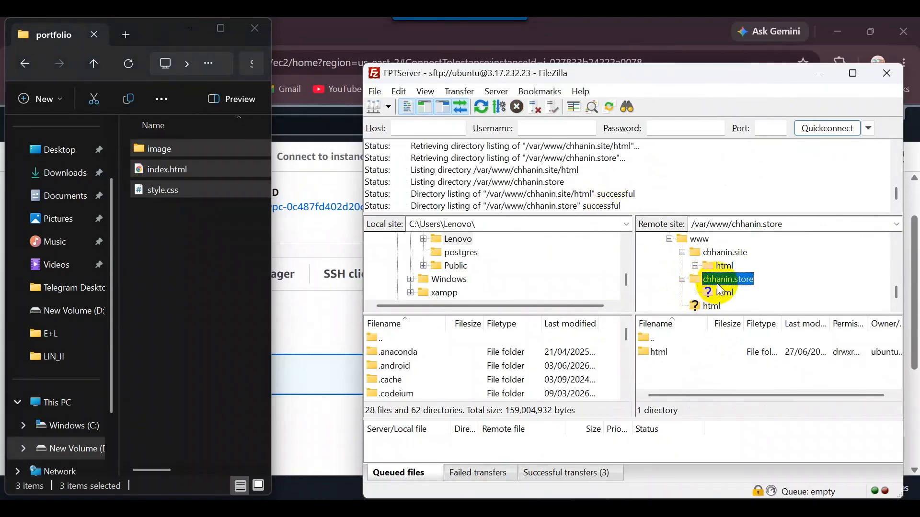
pyautogui.click(718, 293)
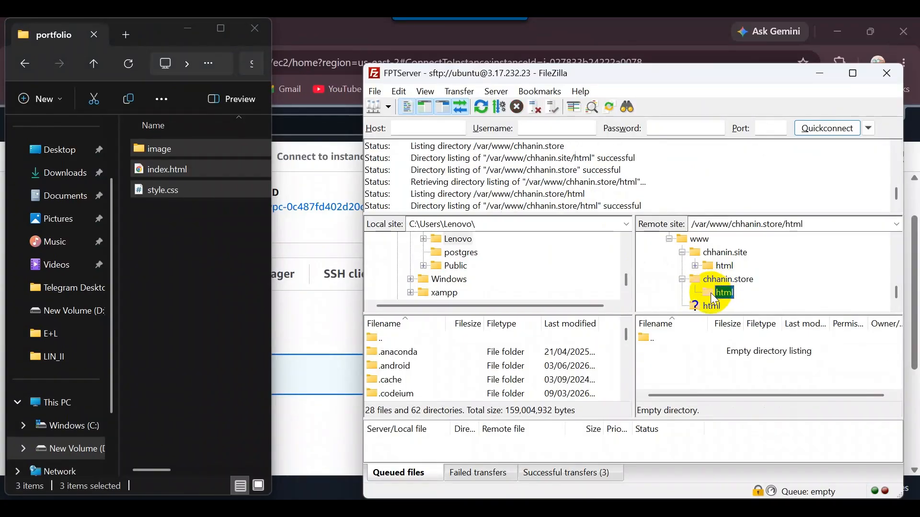
pyautogui.moveTo(253, 248); pyautogui.dragTo(197, 248)
pyautogui.hotkey('alt', 'Up')
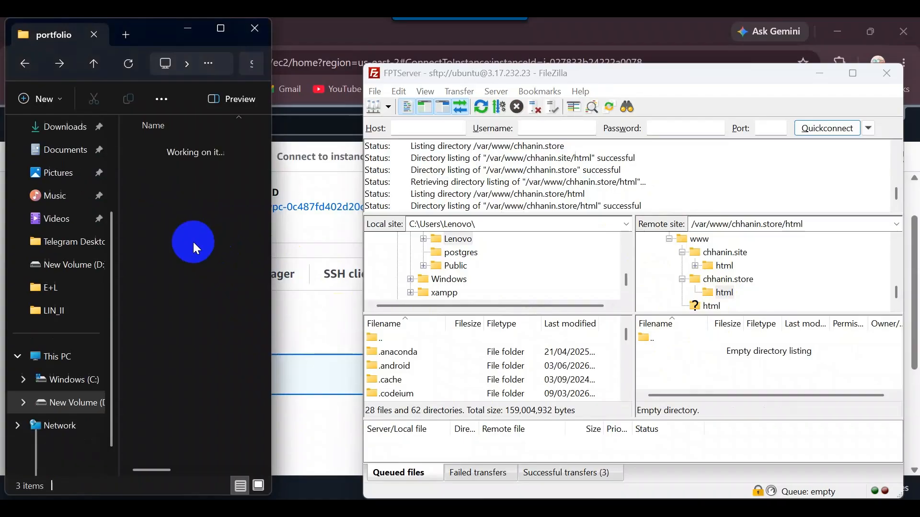
pyautogui.doubleClick(185, 169)
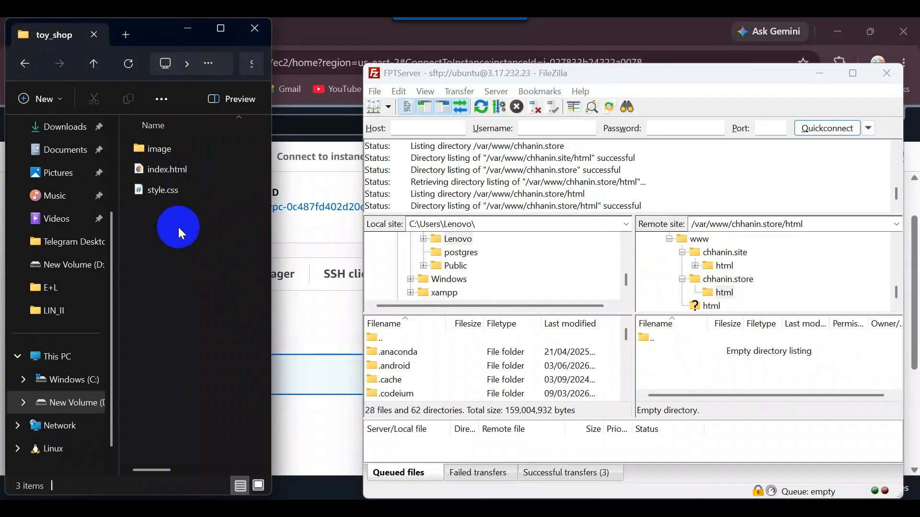
pyautogui.hotkey('ctrl', 'a')
pyautogui.moveTo(181, 192); pyautogui.dragTo(687, 354)
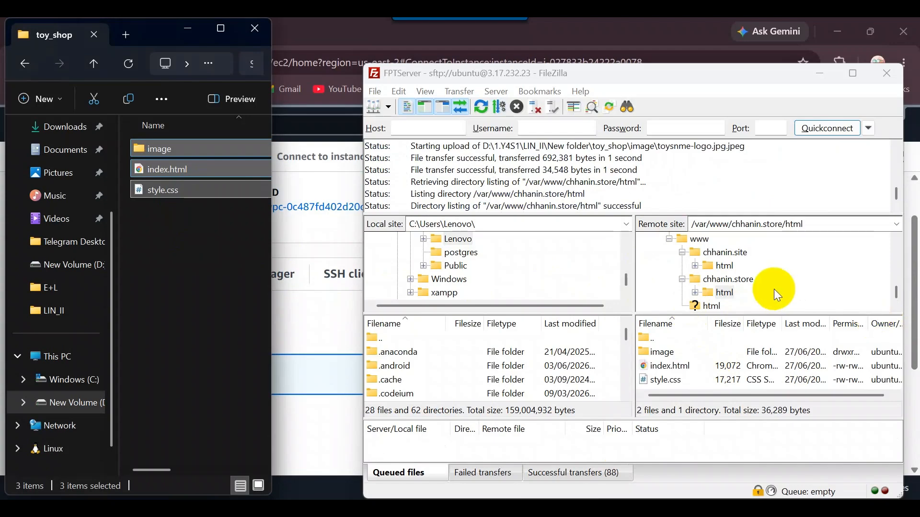
pyautogui.click(820, 73)
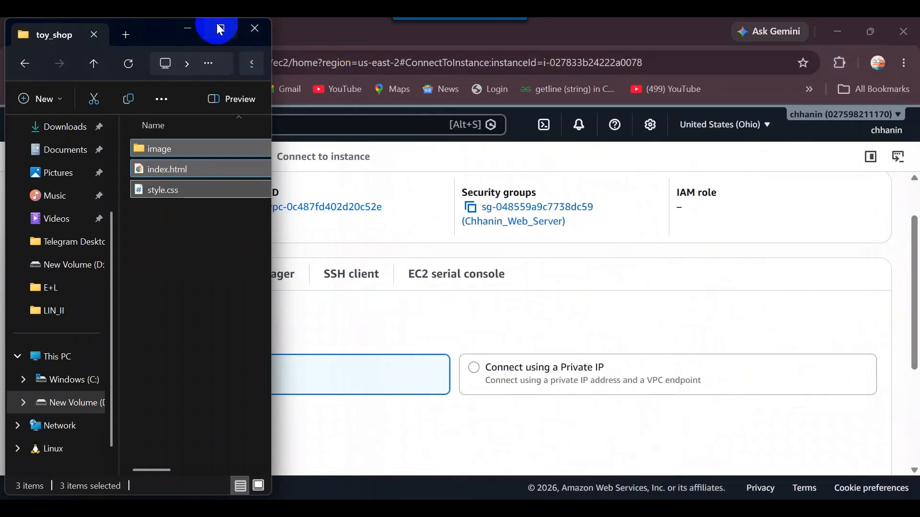
pyautogui.click(242, 31)
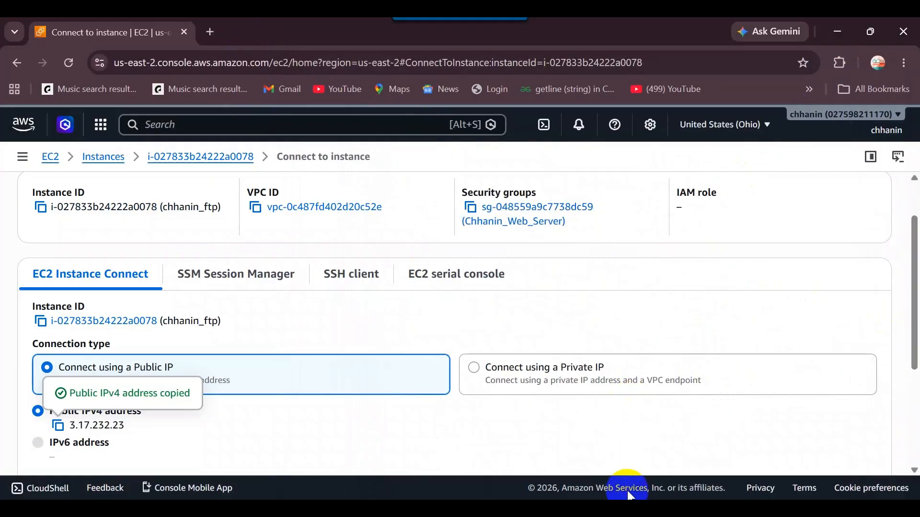
pyautogui.click(460, 508)
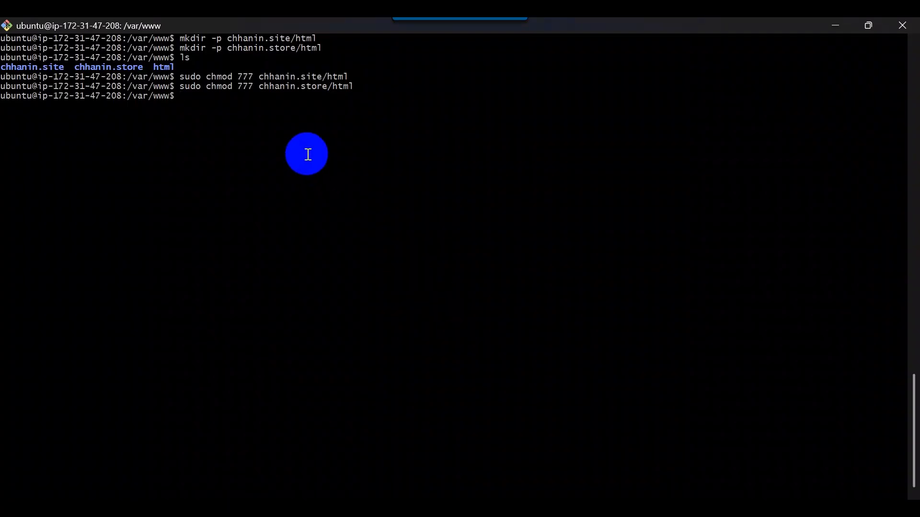
# Change to the /etc/nginx/sites-available/ directory and list its contents.
pyautogui.scroll(4, 307, 154)
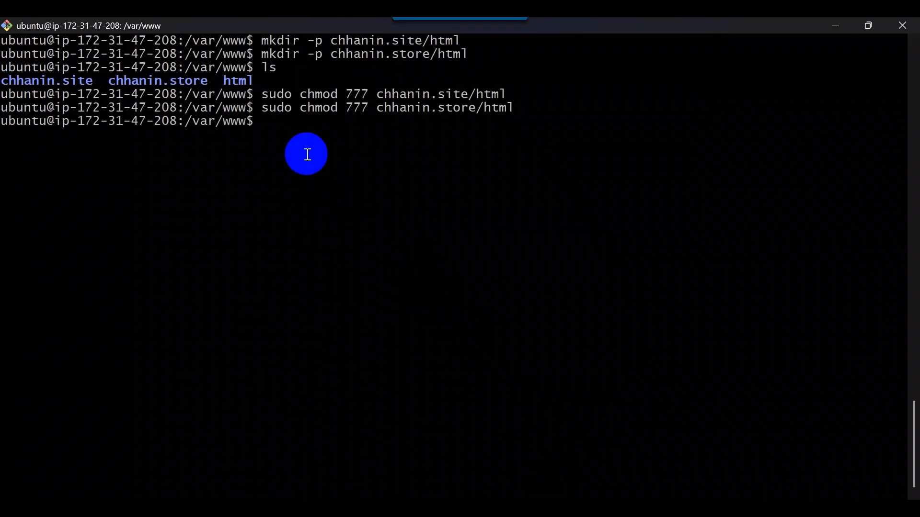
pyautogui.write('cd')
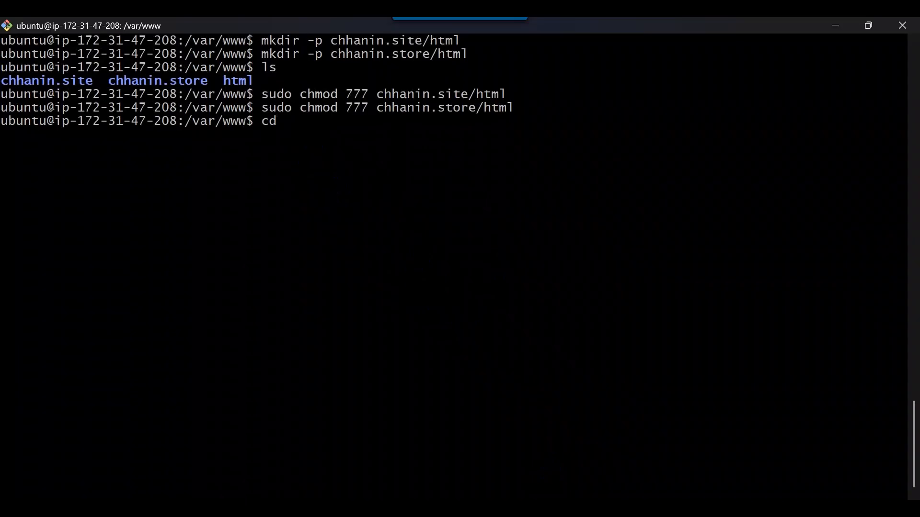
pyautogui.press('Return')
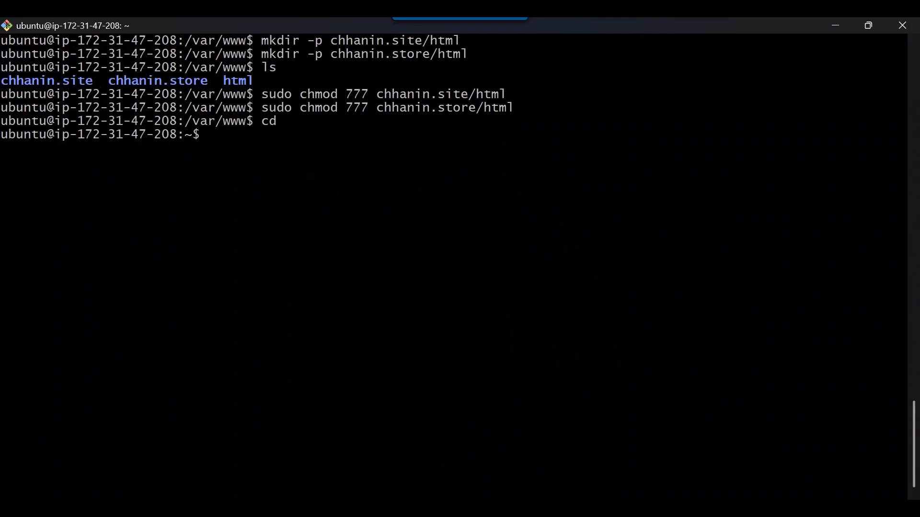
pyautogui.write('cd /etc/ngin')
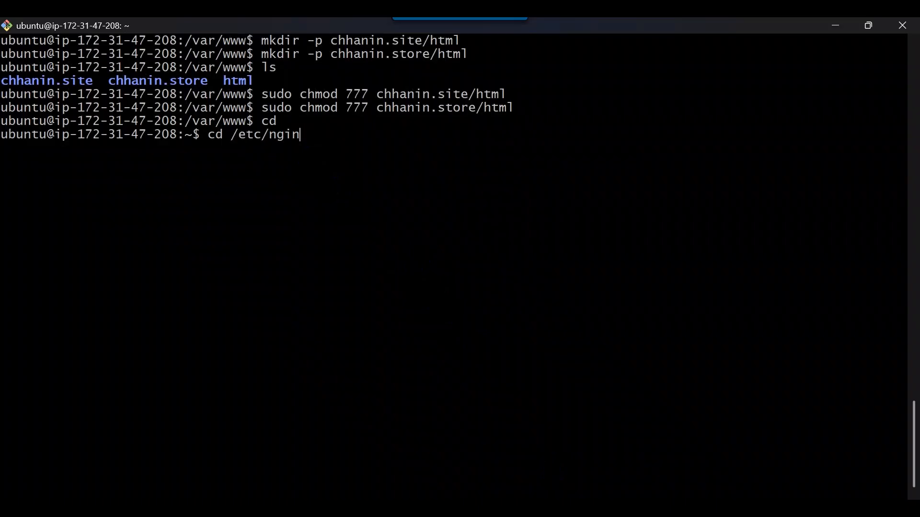
pyautogui.write('x/sites-ava')
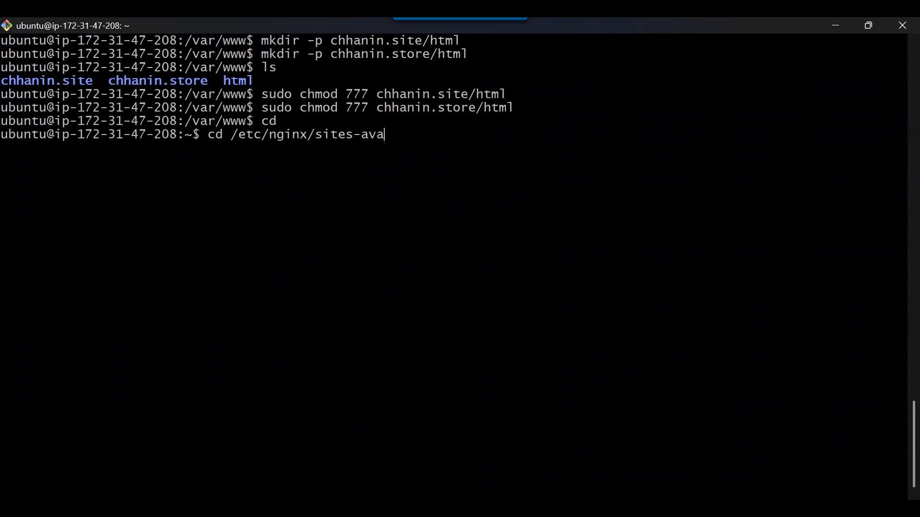
pyautogui.write('ilable/')
pyautogui.press('Return')
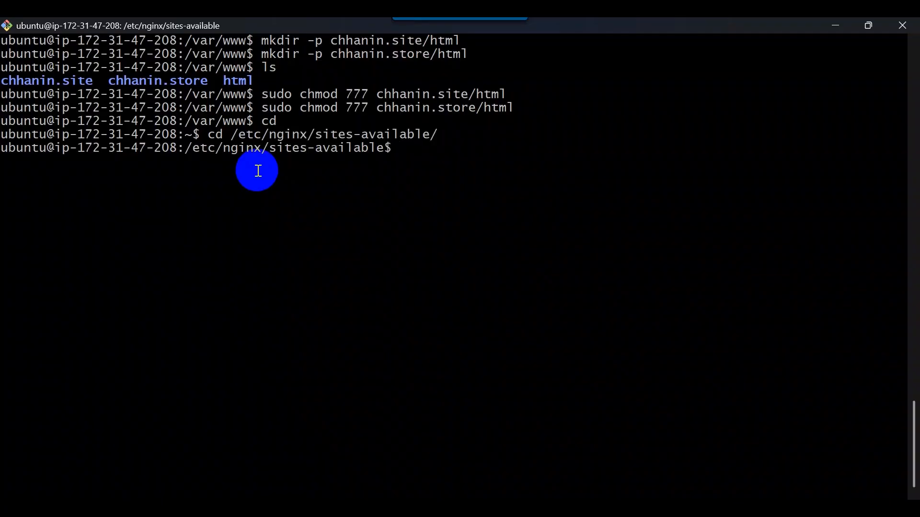
pyautogui.write('ls')
pyautogui.press('Return')
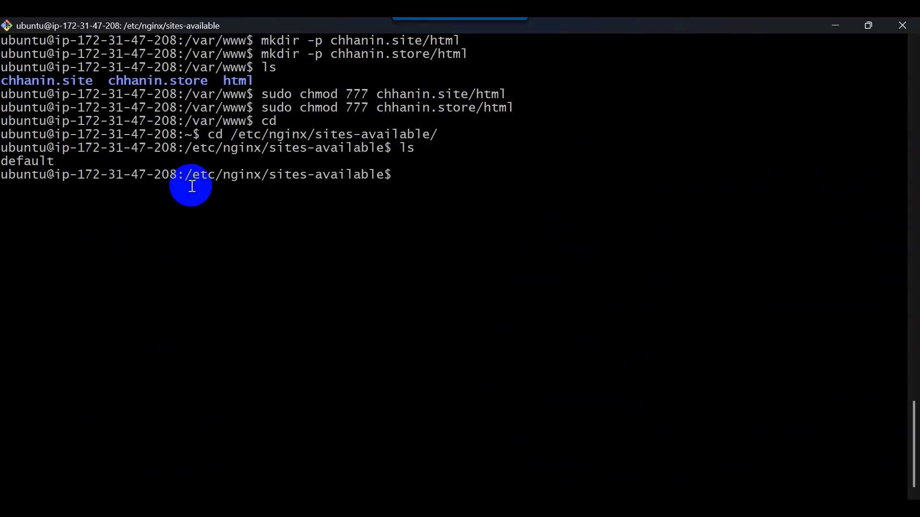
# Open a new file named chhanin.site in nano with sudo.
pyautogui.write('sud')
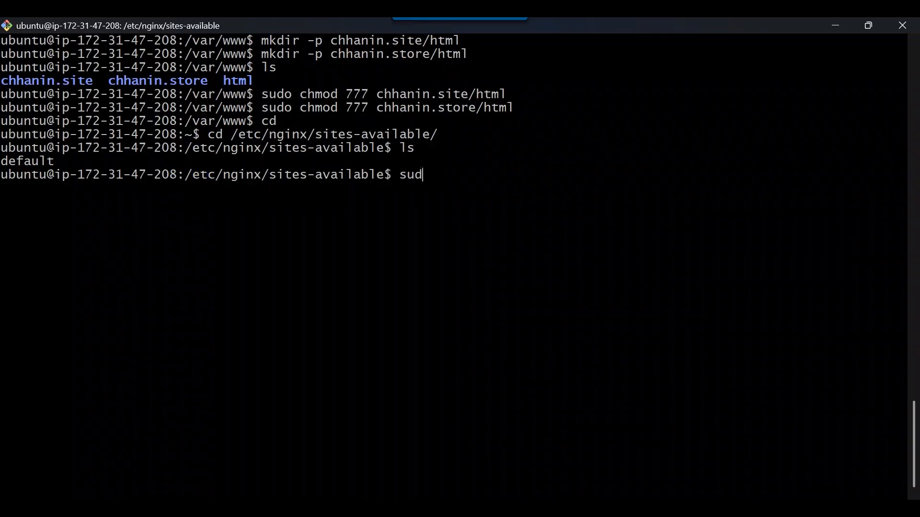
pyautogui.write('o nano chhanin.s')
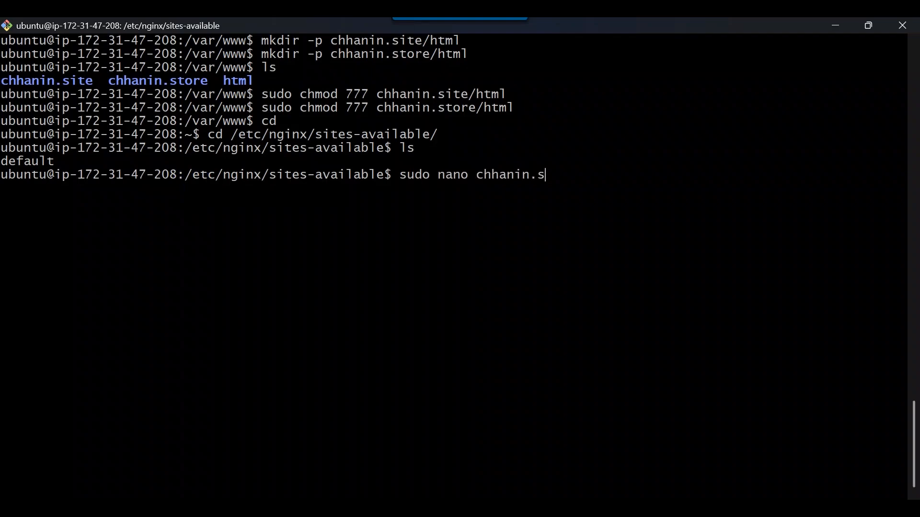
pyautogui.press('BackSpace')
pyautogui.write('site')
pyautogui.press('Return')
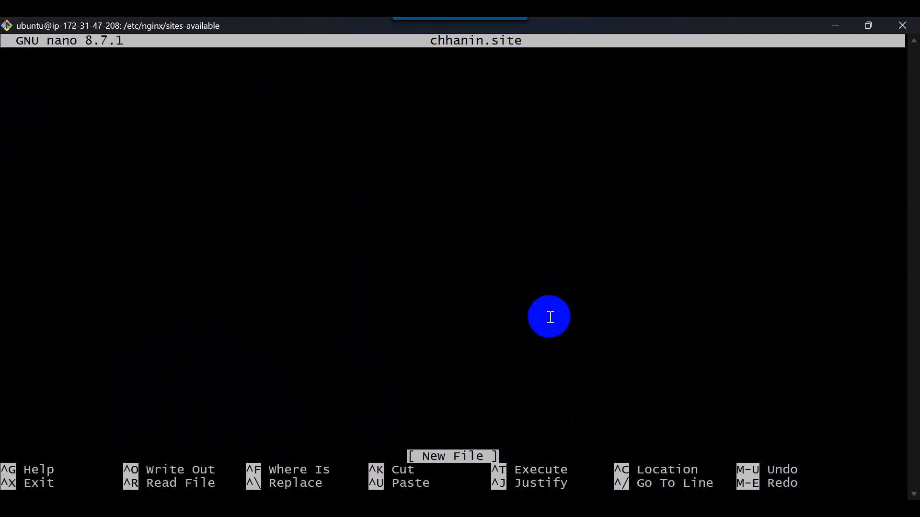
# Copy the site1.com server block from Step 4 of the browser's Nginx guide and paste it into chhanin.site in nano.
pyautogui.click(500, 446)
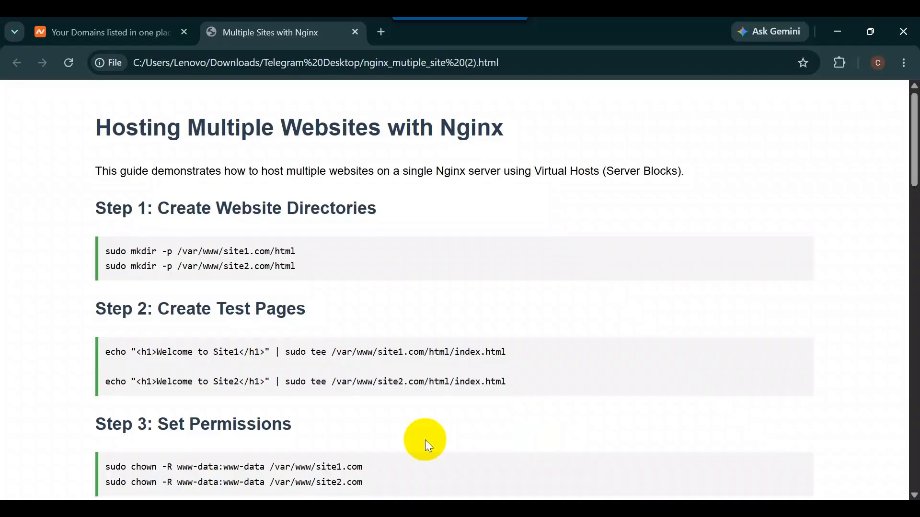
pyautogui.scroll(-2, 334, 295)
pyautogui.scroll(-5, 332, 293)
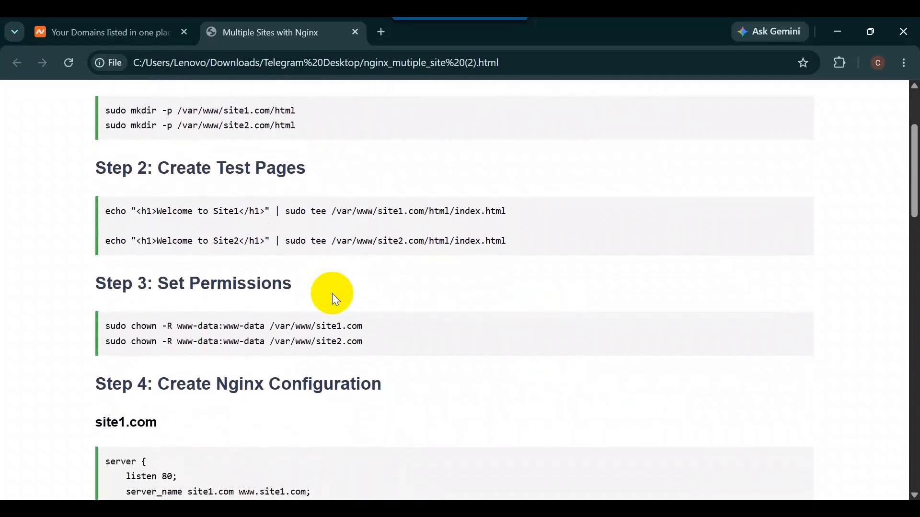
pyautogui.scroll(-2, 335, 299)
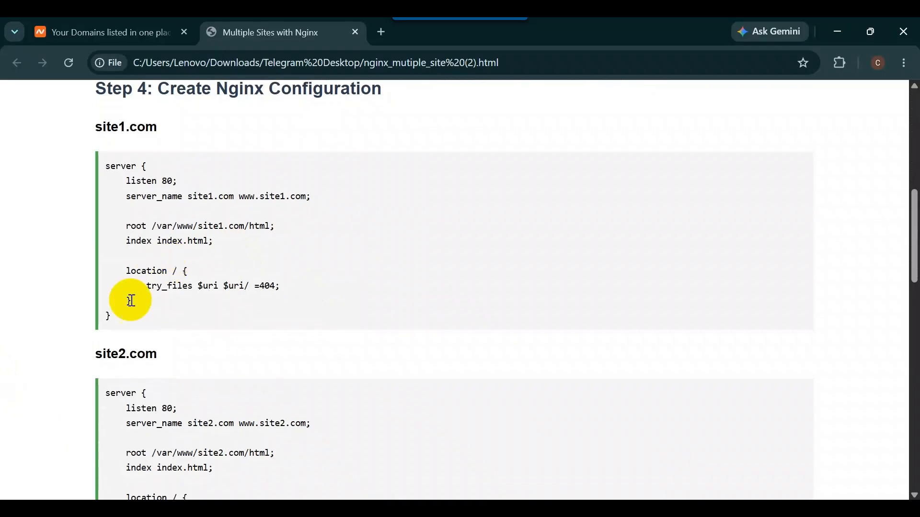
pyautogui.moveTo(119, 315); pyautogui.dragTo(95, 170)
pyautogui.press('super+c')
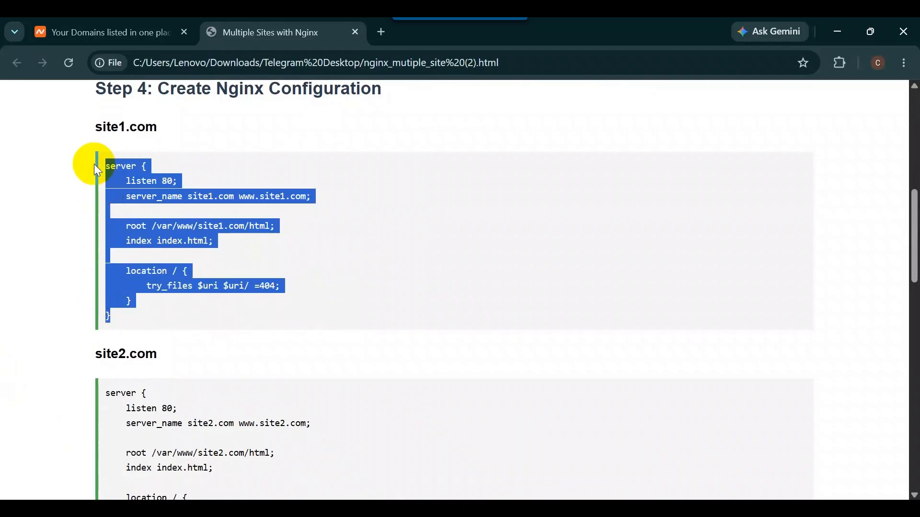
pyautogui.hotkey('alt', 'Tab')
pyautogui.rightClick(139, 142)
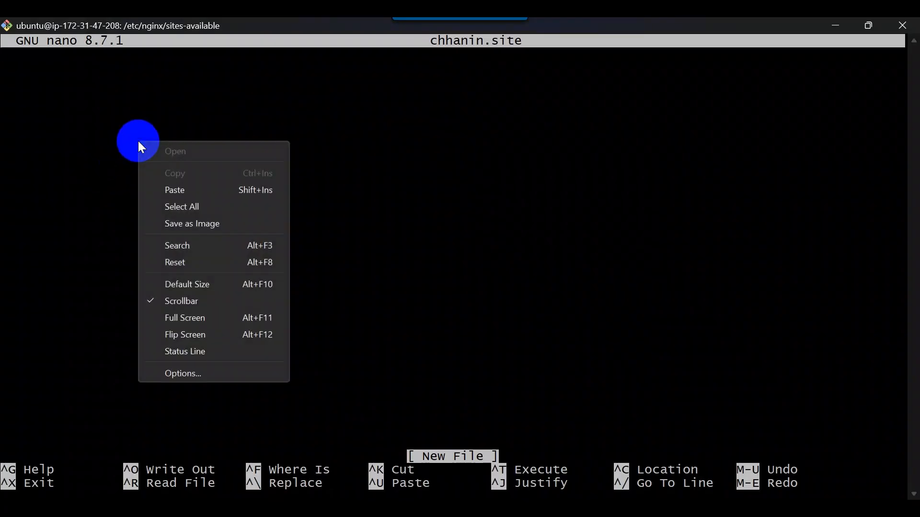
pyautogui.click(171, 190)
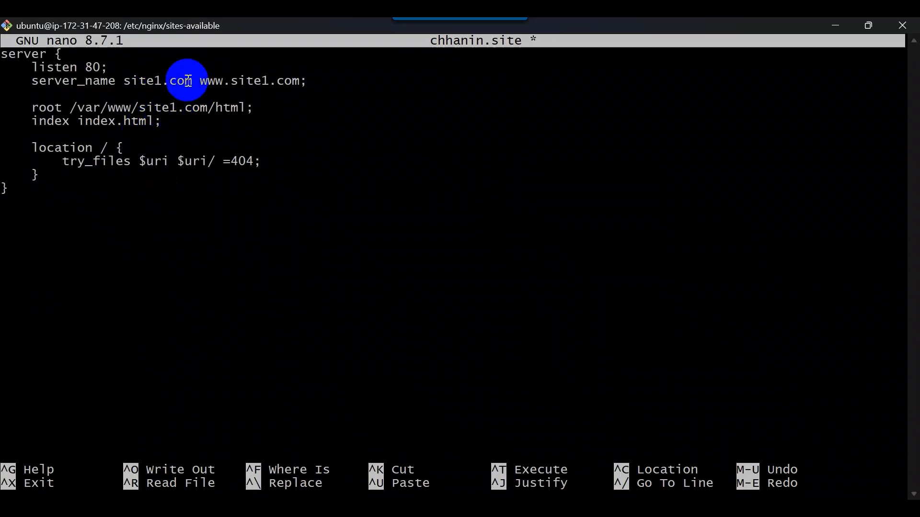
# Set the root path in the chhanin.site server block to /var/www/chhanin.site/html.
pyautogui.press('Left')
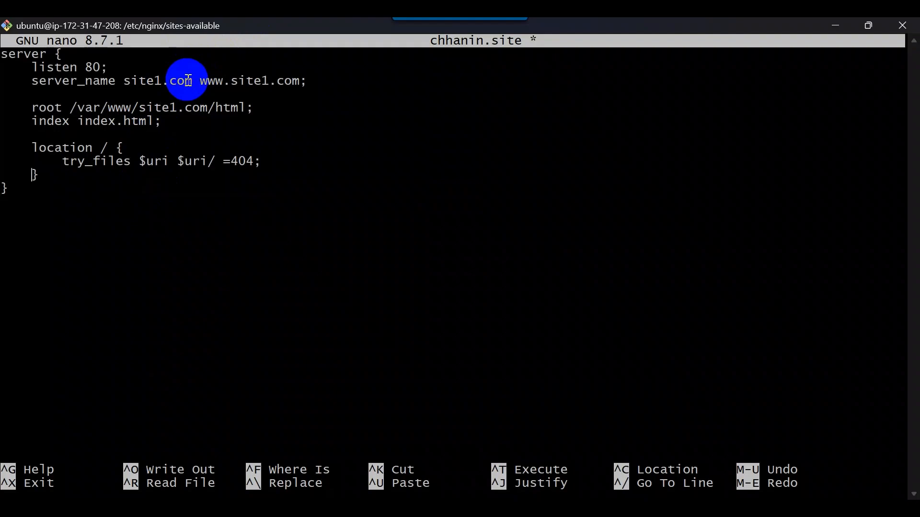
pyautogui.press('Left')
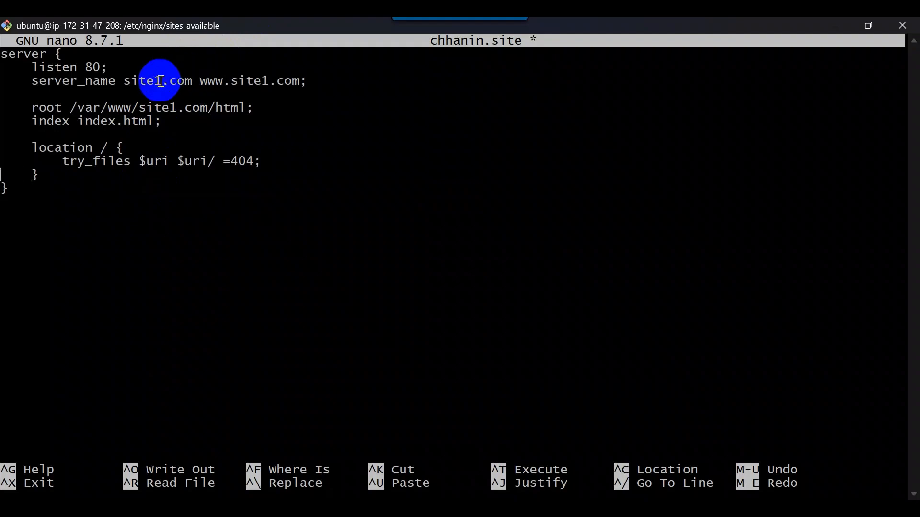
pyautogui.press('Up')
pyautogui.press('Up')
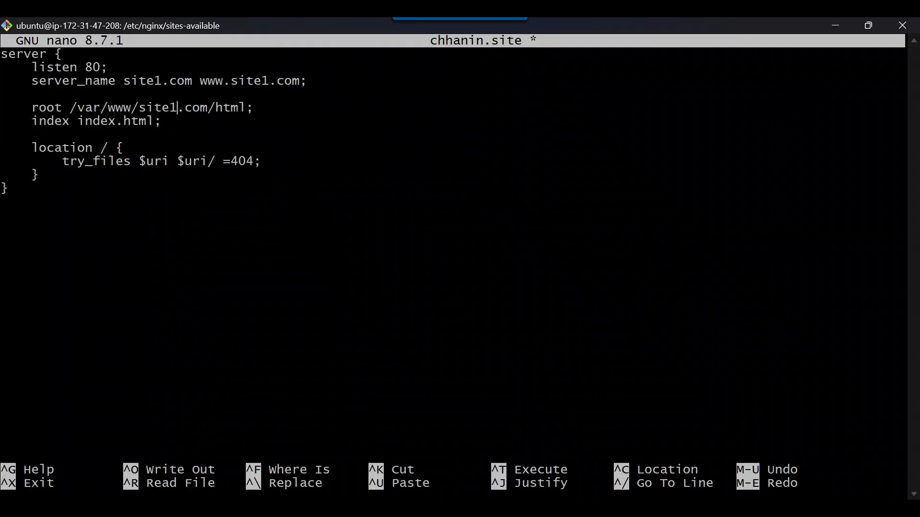
pyautogui.press('BackSpace')
pyautogui.press('BackSpace')
pyautogui.press('BackSpace')
pyautogui.write('site')
pyautogui.press('Left')
pyautogui.press('Left')
pyautogui.press('Left')
pyautogui.press('Left')
pyautogui.press('Left')
pyautogui.press('Left')
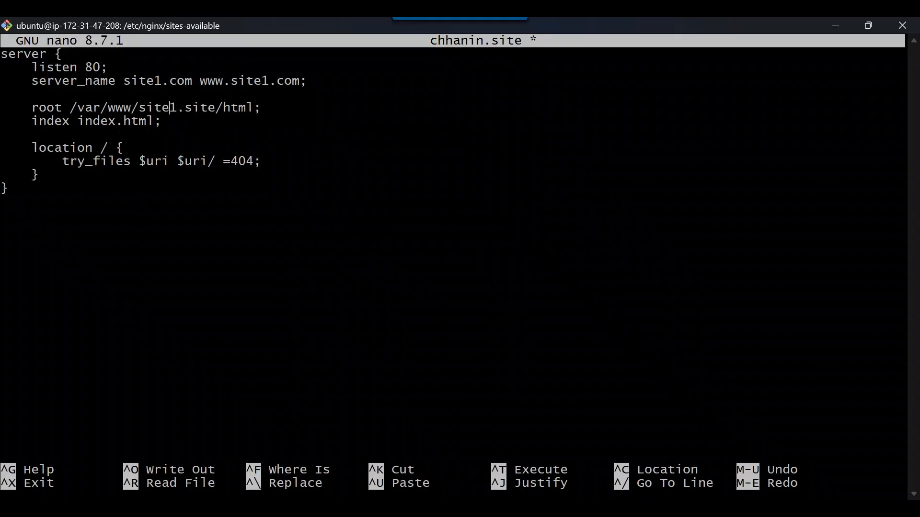
pyautogui.press('Delete')
pyautogui.press('BackSpace')
pyautogui.press('BackSpace')
pyautogui.press('BackSpace')
pyautogui.press('BackSpace')
pyautogui.write('chhanin')
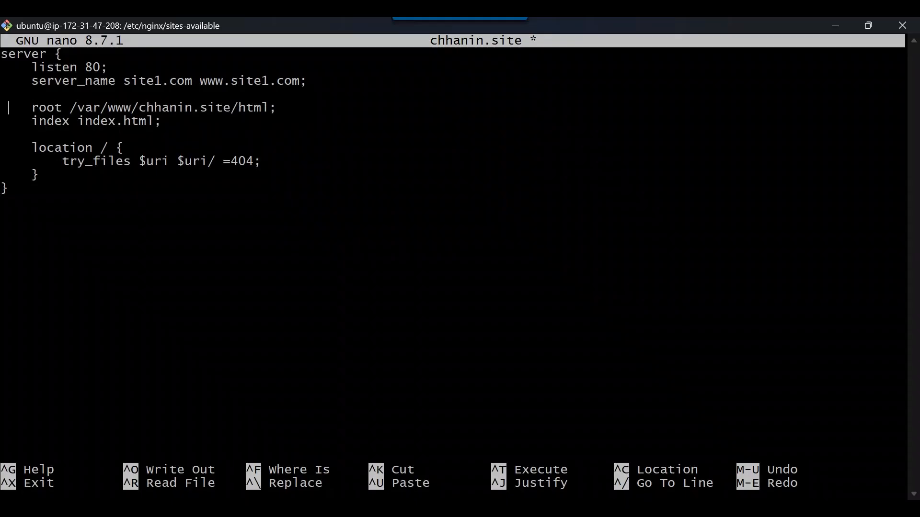
pyautogui.press('Right')
pyautogui.press('Right')
pyautogui.press('Right')
pyautogui.press('Right')
pyautogui.press('Right')
pyautogui.press('Right')
pyautogui.press('Right')
pyautogui.press('BackSpace')
pyautogui.press('BackSpace')
pyautogui.press('BackSpace')
pyautogui.write('site')
pyautogui.press('Left')
pyautogui.press('Left')
pyautogui.press('Left')
pyautogui.press('Left')
pyautogui.press('BackSpace')
pyautogui.press('BackSpace')
pyautogui.press('BackSpace')
pyautogui.press('BackSpace')
pyautogui.press('BackSpace')
pyautogui.write('chhanin')
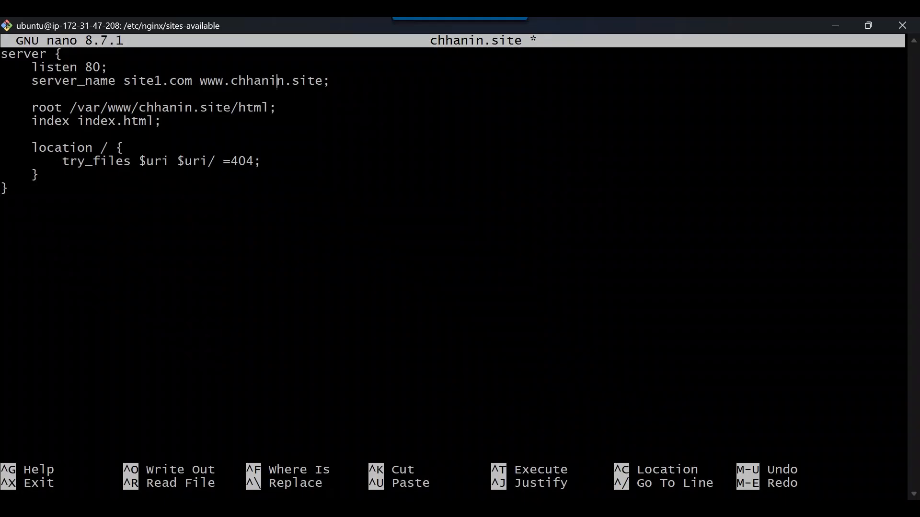
# Replace the bare site1.com domain on the server_name line with chhanin.site.
pyautogui.press('Left')
pyautogui.press('Left')
pyautogui.press('Left')
pyautogui.press('Left')
pyautogui.press('Left')
pyautogui.press('Left')
pyautogui.press('Left')
pyautogui.press('Left')
pyautogui.press('Left')
pyautogui.press('Left')
pyautogui.press('Left')
pyautogui.press('Left')
pyautogui.press('Left')
pyautogui.press('Right')
pyautogui.press('BackSpace')
pyautogui.press('BackSpace')
pyautogui.press('BackSpace')
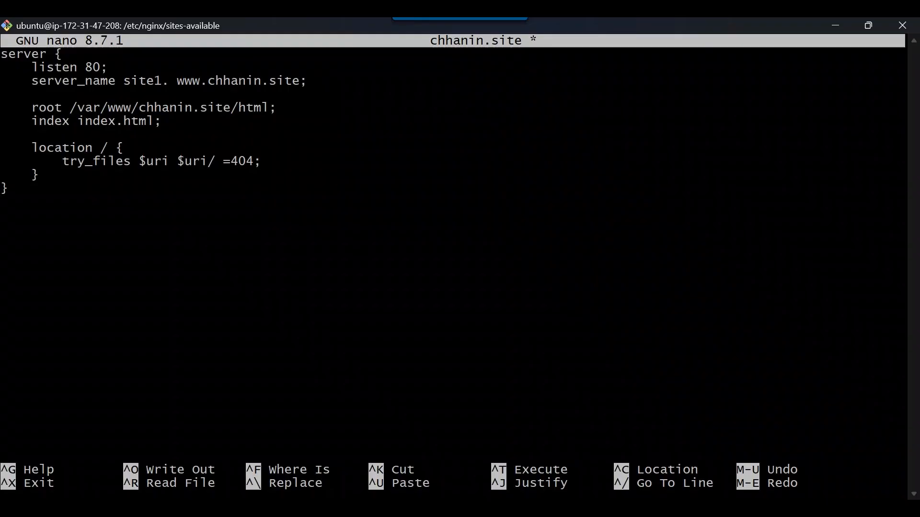
pyautogui.write('site')
pyautogui.press('Left')
pyautogui.press('Left')
pyautogui.press('BackSpace')
pyautogui.press('BackSpace')
pyautogui.press('BackSpace')
pyautogui.press('BackSpace')
pyautogui.press('BackSpace')
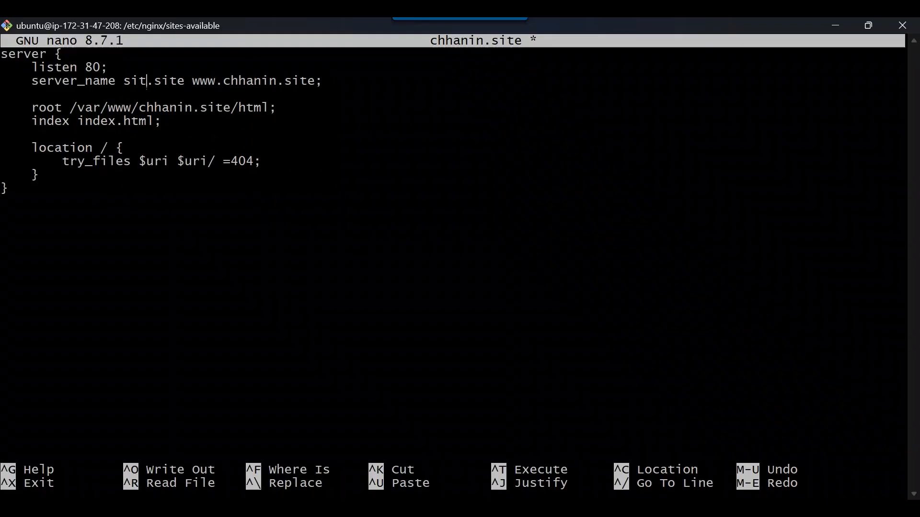
pyautogui.write('chhanin')
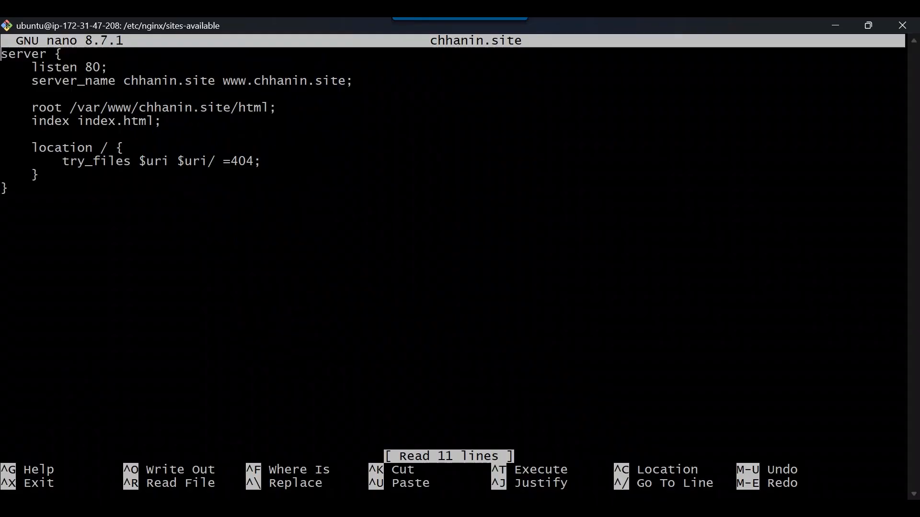
# Exit the chhanin.site file and open a new file named chhanin.store in nano with sudo.
pyautogui.hotkey('ctrl', 'x')
pyautogui.press('Up')
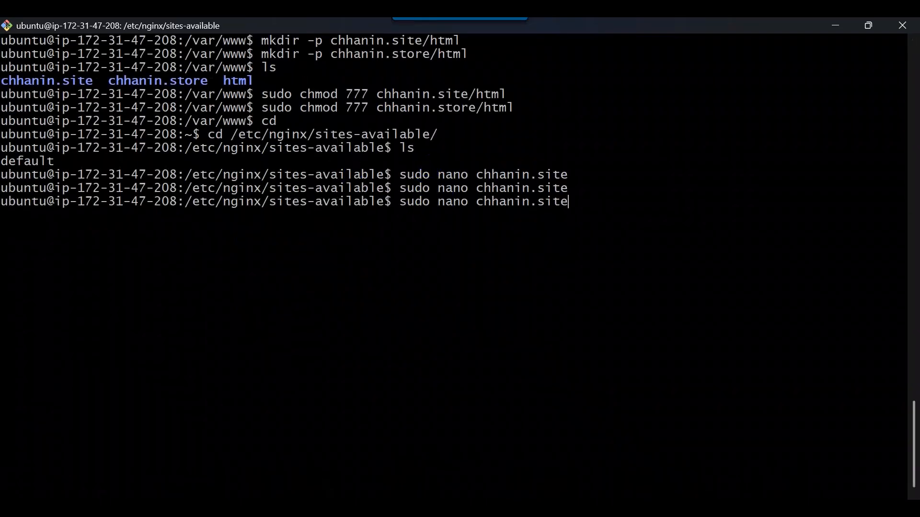
pyautogui.press('BackSpace')
pyautogui.press('BackSpace')
pyautogui.press('BackSpace')
pyautogui.write('tore')
pyautogui.press('Return')
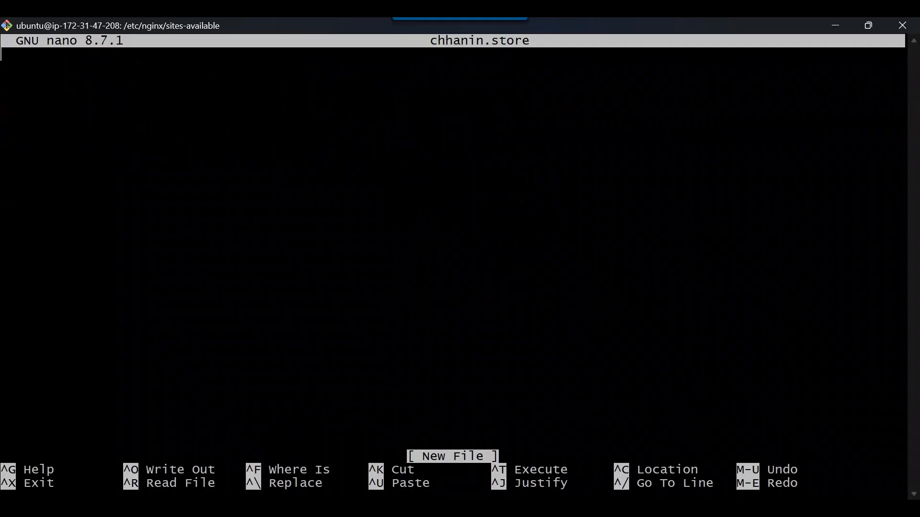
# Paste the guide's site1.com server block into the chhanin.store file.
pyautogui.rightClick(197, 101)
pyautogui.click(242, 147)
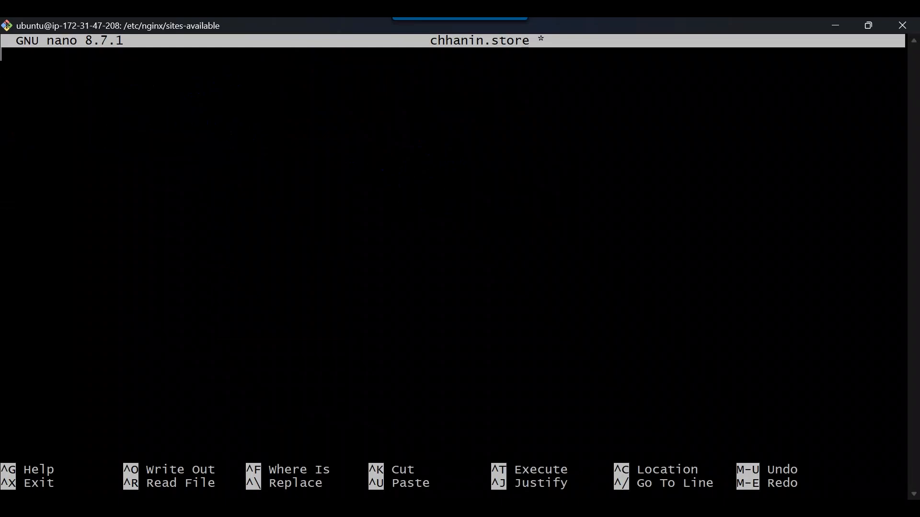
pyautogui.hotkey('alt', 'Tab')
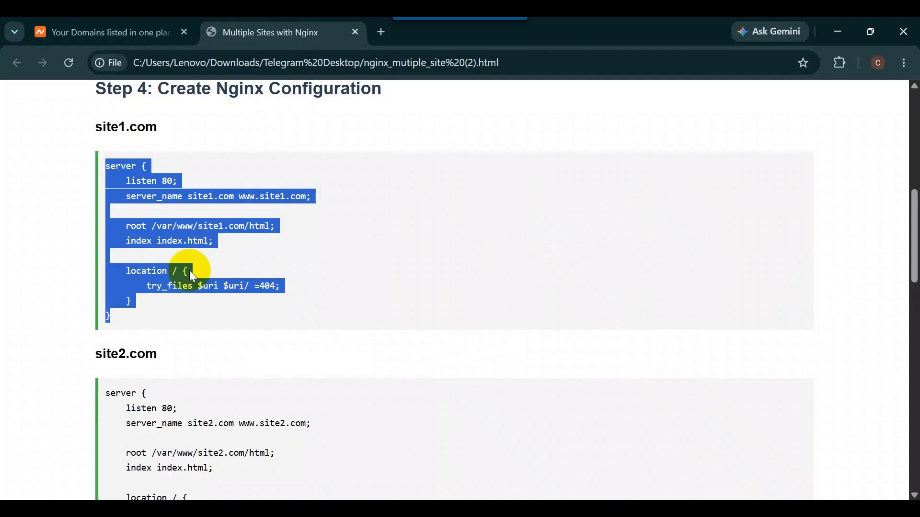
pyautogui.hotkey('alt', 'Tab')
pyautogui.rightClick(177, 138)
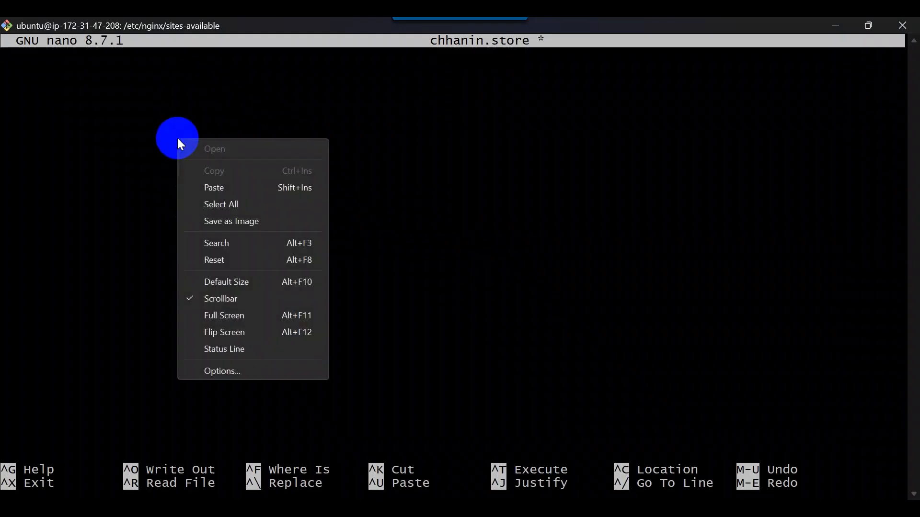
pyautogui.click(214, 192)
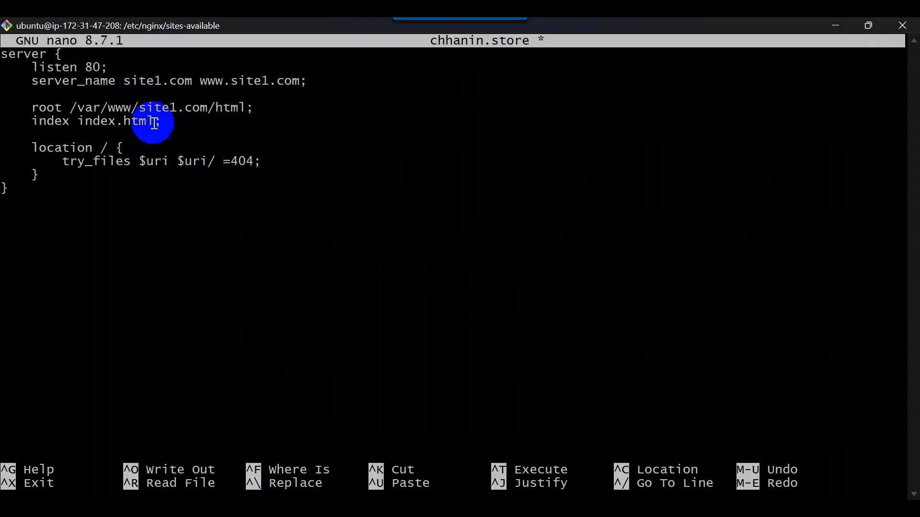
# Change the root path in the chhanin.store server block to /var/www/chhanin.store/html.
pyautogui.press('Up')
pyautogui.press('Up')
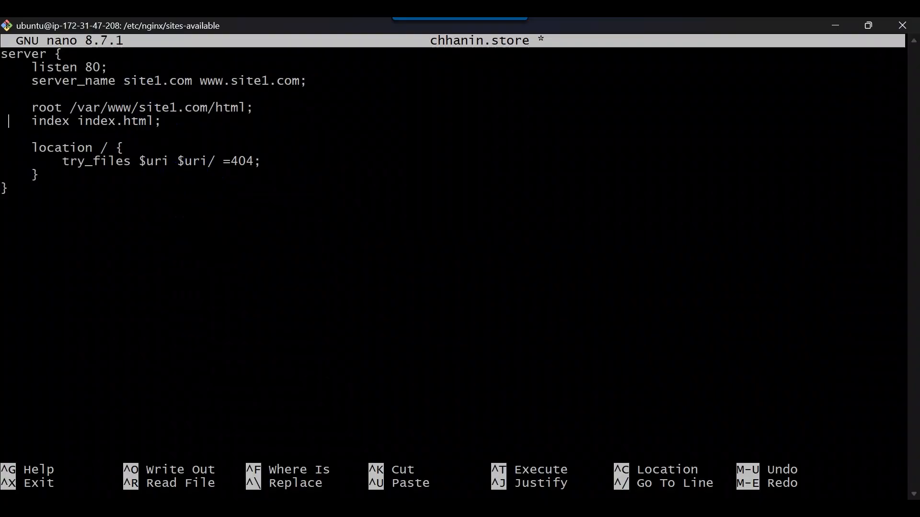
pyautogui.press('Right')
pyautogui.press('Right')
pyautogui.press('Right')
pyautogui.press('Right')
pyautogui.press('Right')
pyautogui.press('Right')
pyautogui.press('Right')
pyautogui.press('Right')
pyautogui.hotkey('alt', 'a')
pyautogui.press('Left')
pyautogui.press('Left')
pyautogui.press('Left')
pyautogui.press('Left')
pyautogui.press('Left')
pyautogui.write('chhanin')
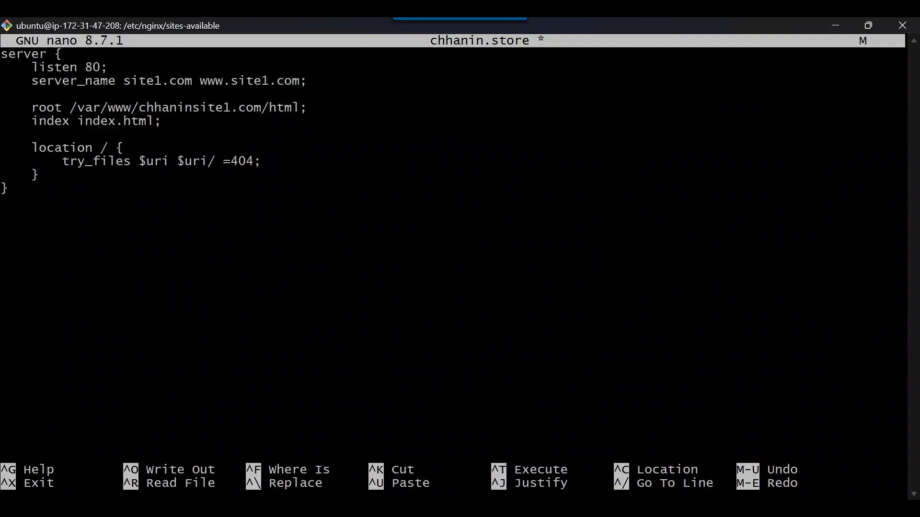
pyautogui.press('Right')
pyautogui.press('Right')
pyautogui.press('BackSpace')
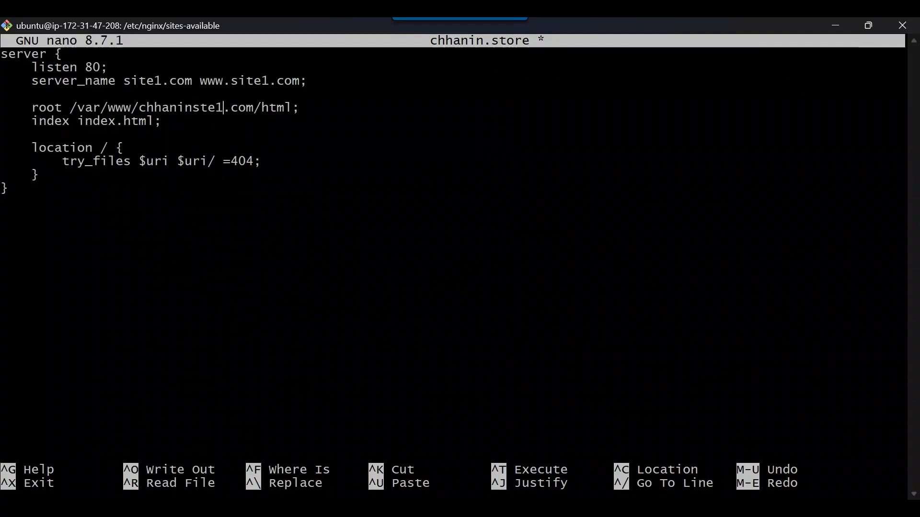
pyautogui.press('BackSpace')
pyautogui.press('BackSpace')
pyautogui.press('BackSpace')
pyautogui.press('BackSpace')
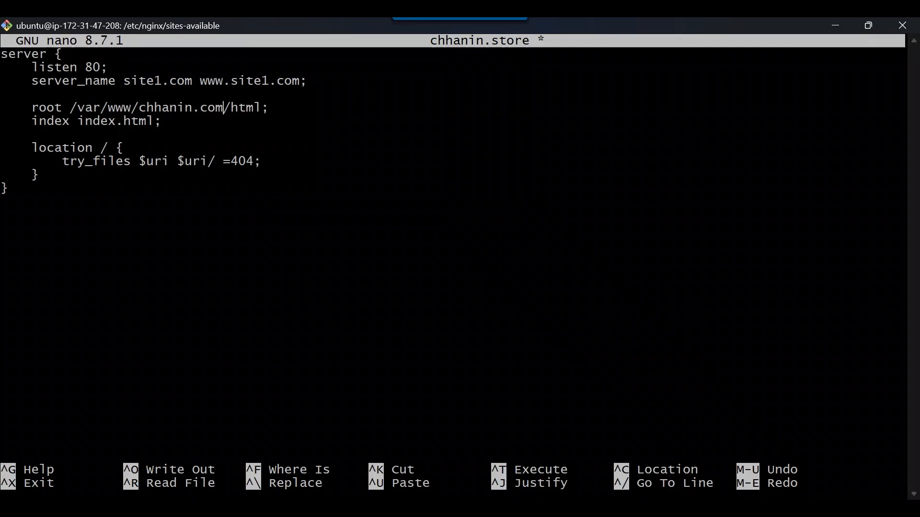
pyautogui.press('BackSpace')
pyautogui.press('BackSpace')
pyautogui.press('BackSpace')
pyautogui.write('store')
pyautogui.press('Right')
pyautogui.press('Right')
pyautogui.press('Right')
pyautogui.press('Right')
pyautogui.press('Right')
pyautogui.press('Right')
pyautogui.press('Right')
pyautogui.press('BackSpace')
pyautogui.press('BackSpace')
pyautogui.press('BackSpace')
pyautogui.press('BackSpace')
pyautogui.press('BackSpace')
pyautogui.press('BackSpace')
pyautogui.press('BackSpace')
pyautogui.press('BackSpace')
pyautogui.press('BackSpace')
pyautogui.write('chhanin.store')
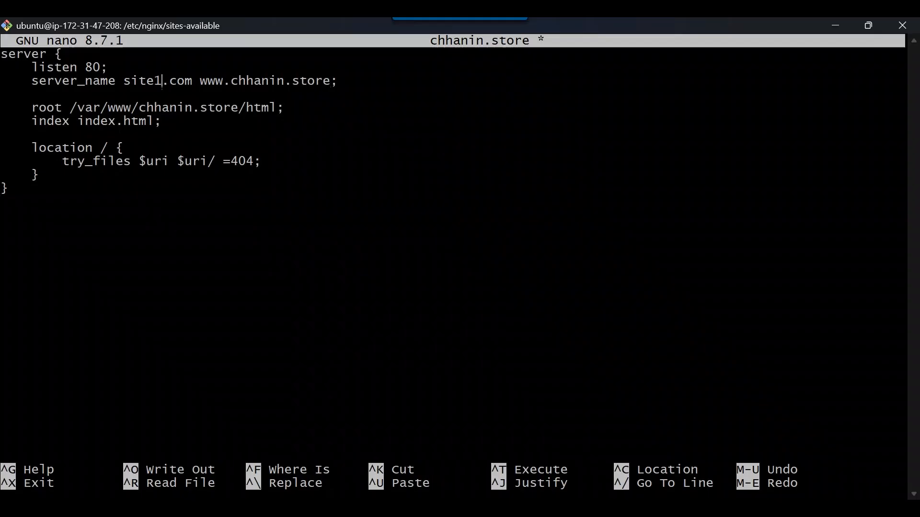
# Replace the bare site1.com domain on the server_name line with chhanin.store.
pyautogui.press('BackSpace')
pyautogui.press('BackSpace')
pyautogui.press('BackSpace')
pyautogui.press('BackSpace')
pyautogui.press('BackSpace')
pyautogui.press('BackSpace')
pyautogui.press('BackSpace')
pyautogui.press('BackSpace')
pyautogui.press('BackSpace')
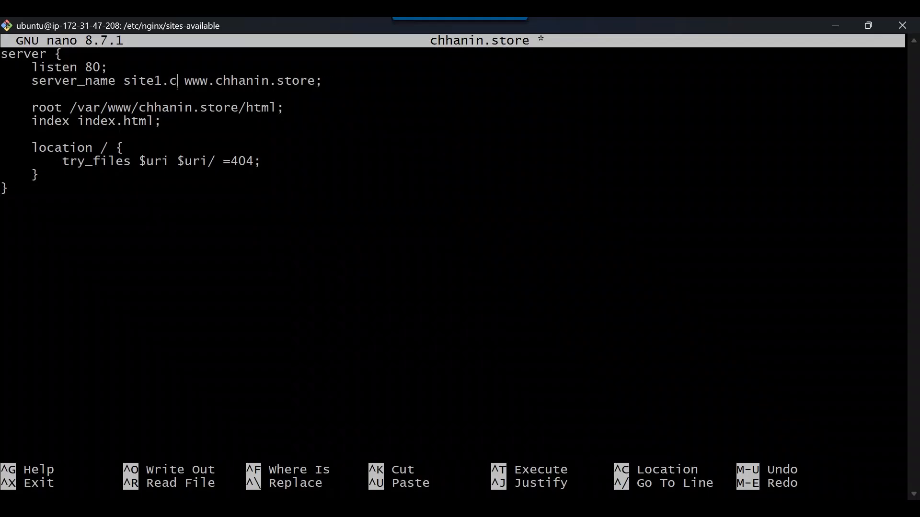
pyautogui.write('chhanin.store')
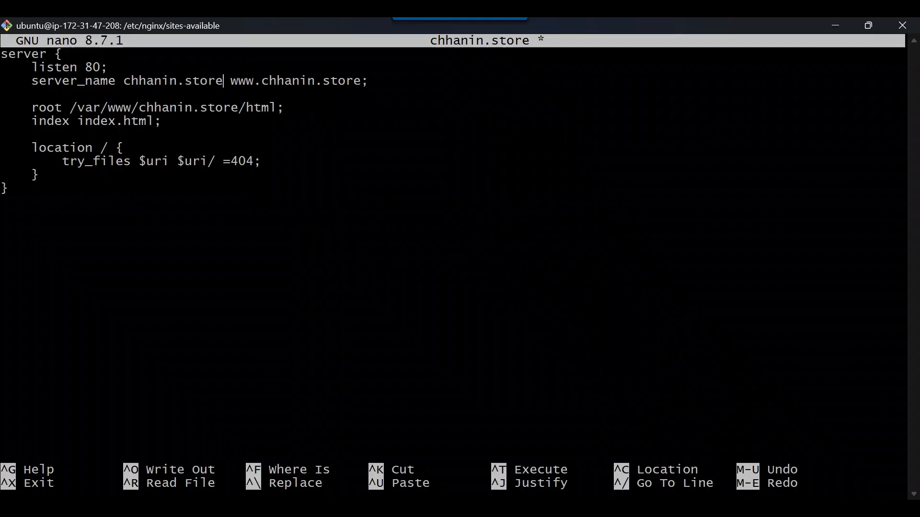
# Save the server block under the file name chhanin.store and exit nano.
pyautogui.hotkey('ctrl', 'o')
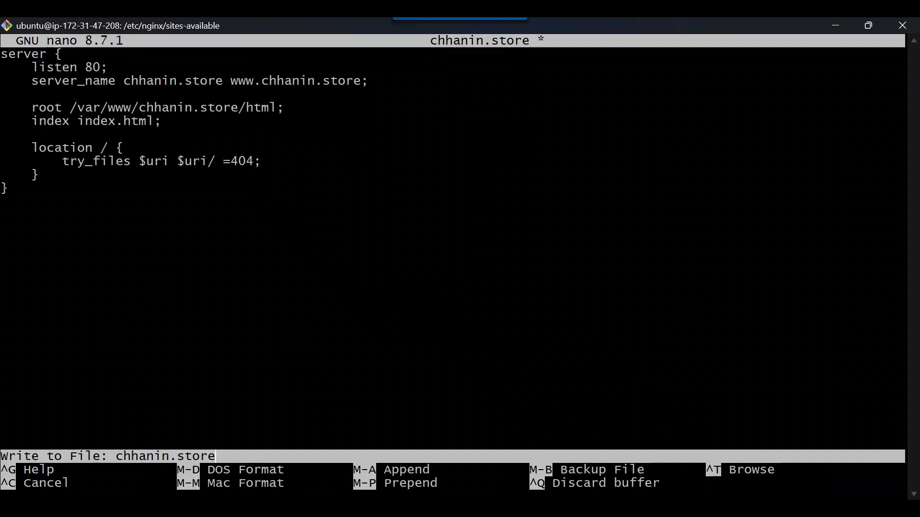
pyautogui.press('Return')
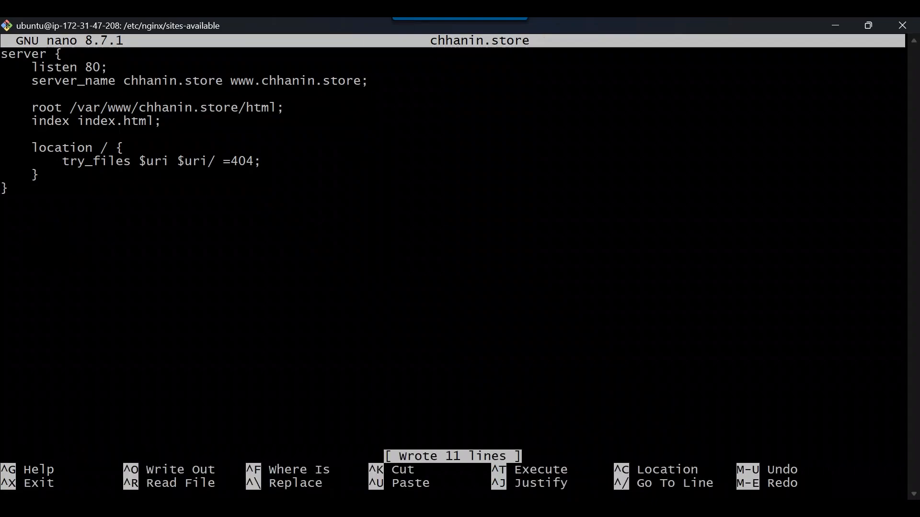
pyautogui.hotkey('ctrl', 'x')
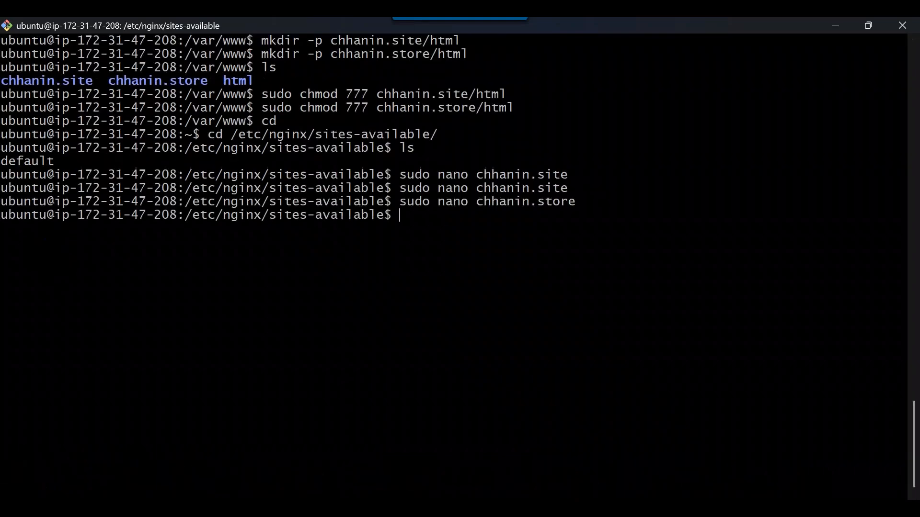
# Reopen chhanin.store in nano with sudo to review the saved server block, and exit again.
pyautogui.press('Up')
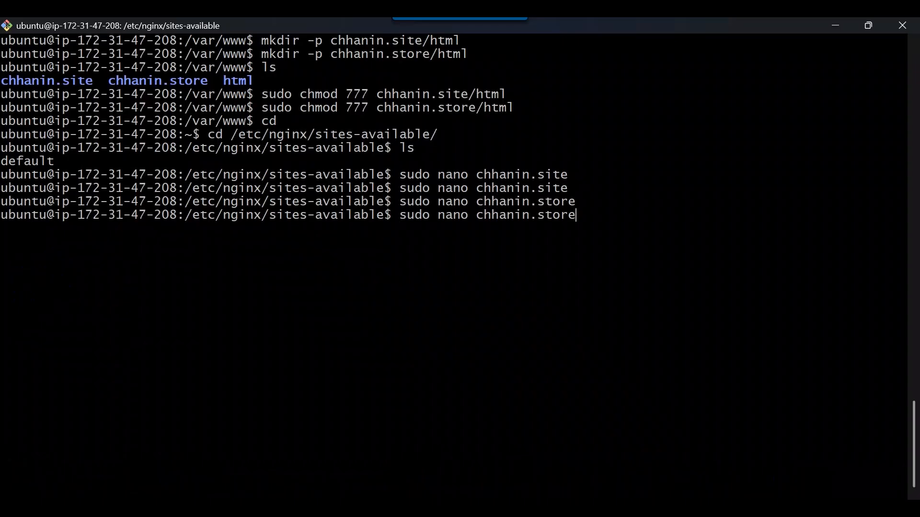
pyautogui.press('Return')
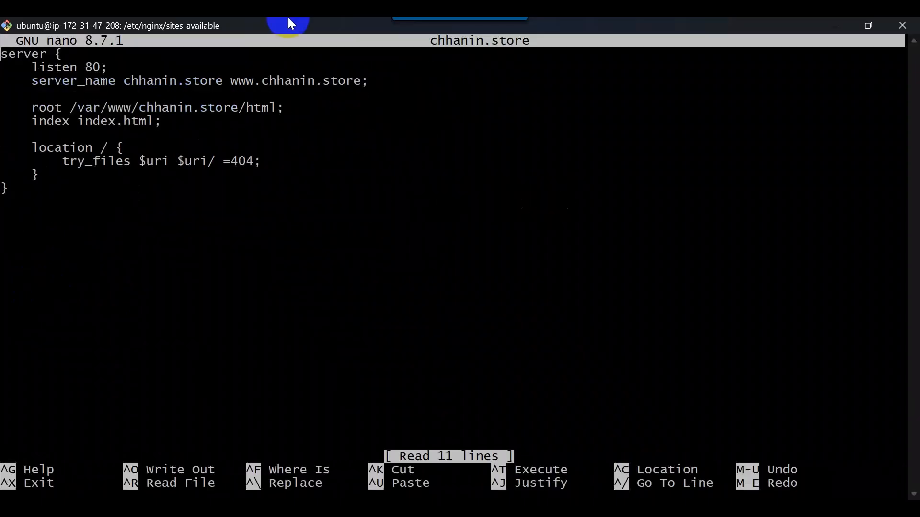
pyautogui.hotkey('ctrl', 'x')
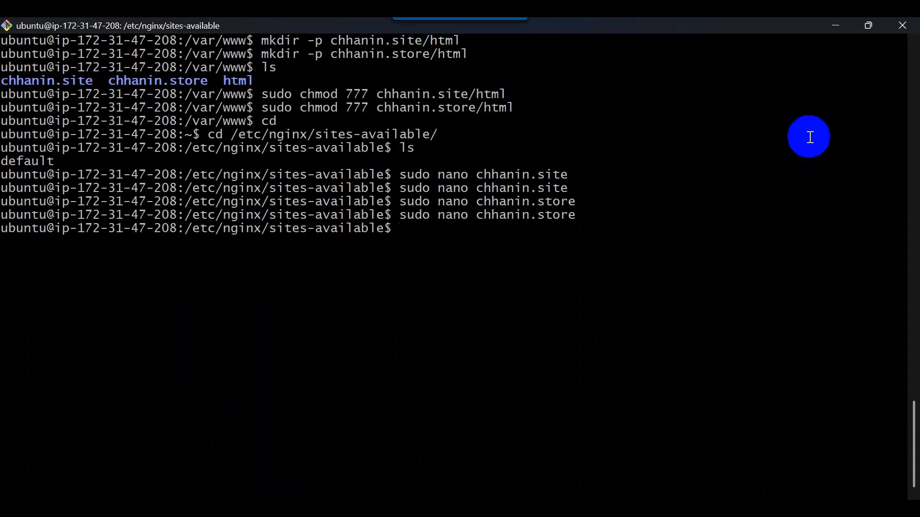
# Switch to the Nginx guide in Chrome and copy the Step 5 sudo ln -s command for site1.com.
pyautogui.hotkey('alt', 'Tab')
pyautogui.hotkey('alt', 'Tab')
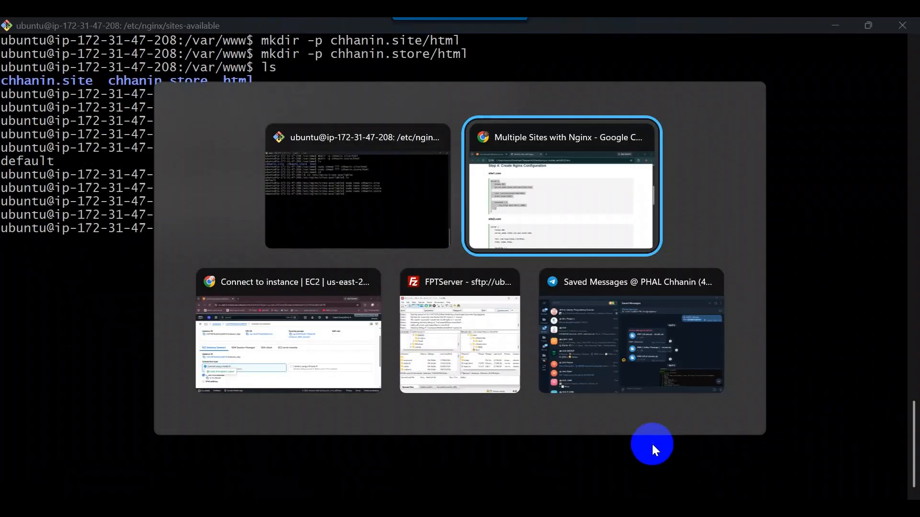
pyautogui.scroll(-5, 439, 334)
pyautogui.scroll(-1, 367, 287)
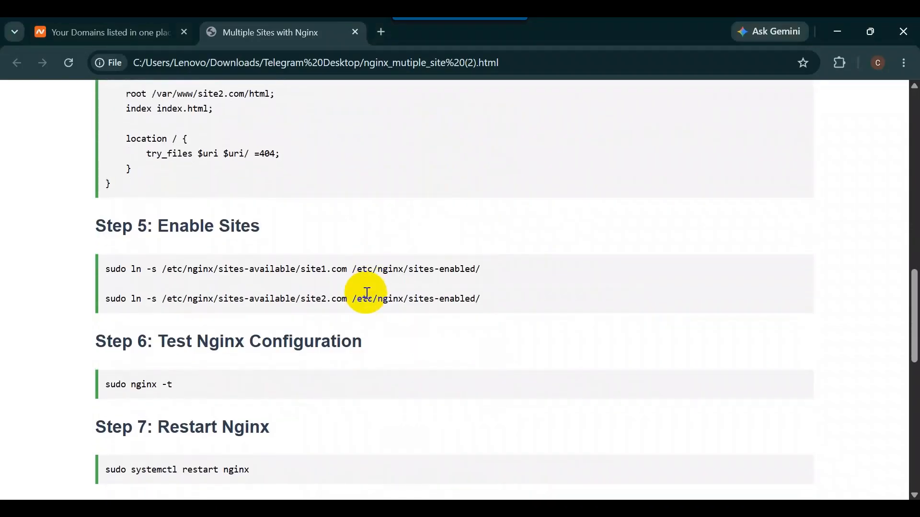
pyautogui.moveTo(484, 265); pyautogui.dragTo(68, 242)
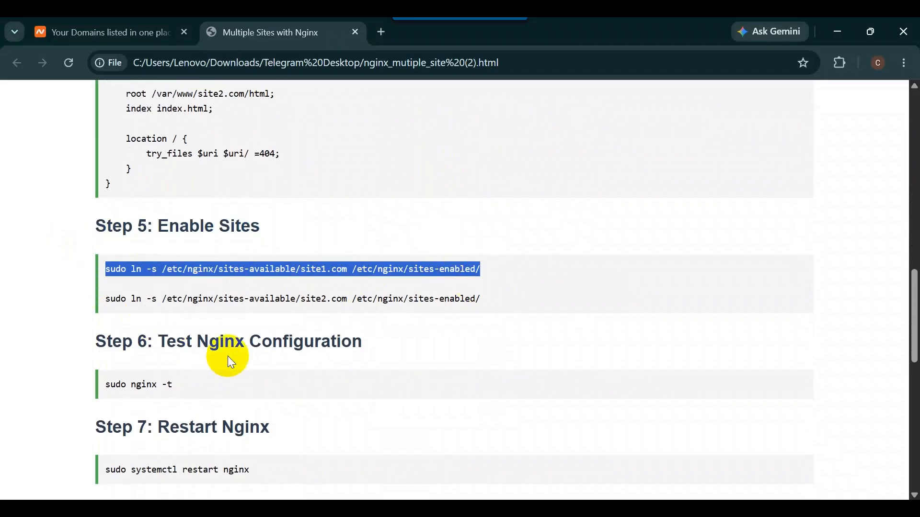
# Switch back to the terminal and change to the home directory with cd.
pyautogui.hotkey('alt', 'Tab')
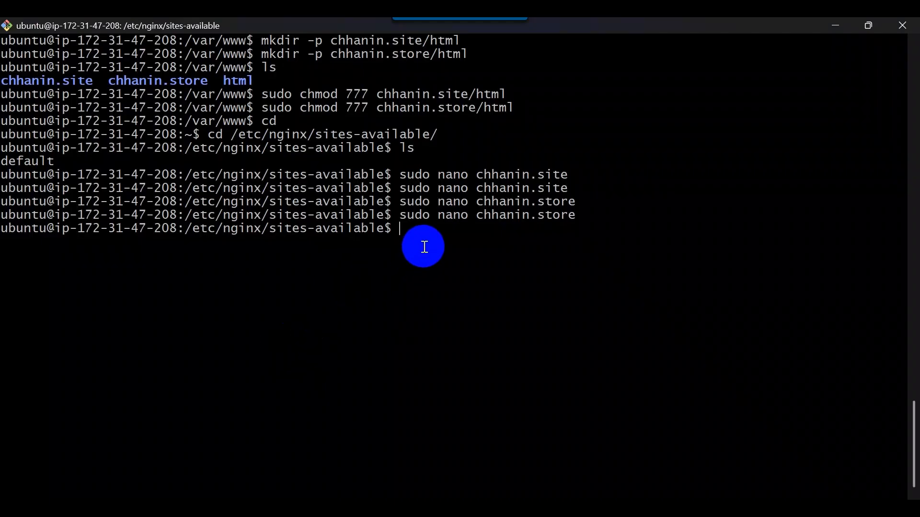
pyautogui.write('cd')
pyautogui.press('Return')
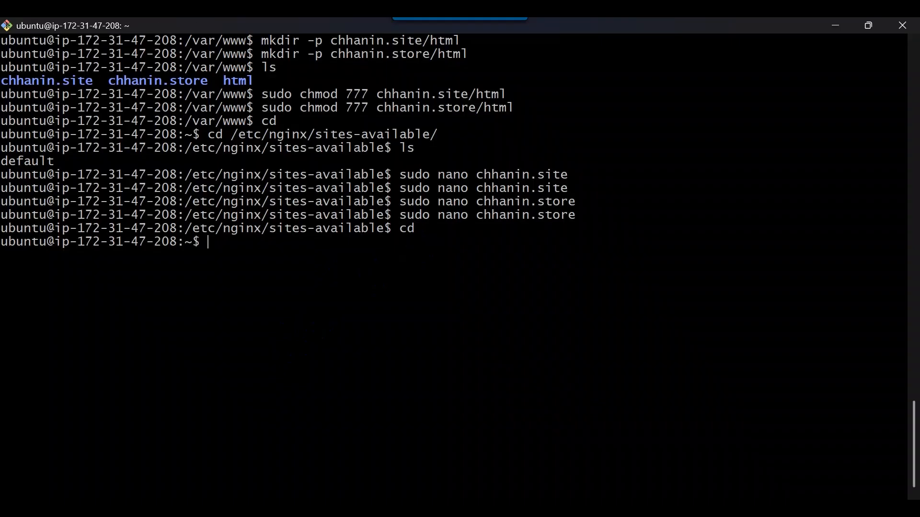
pyautogui.rightClick(333, 243)
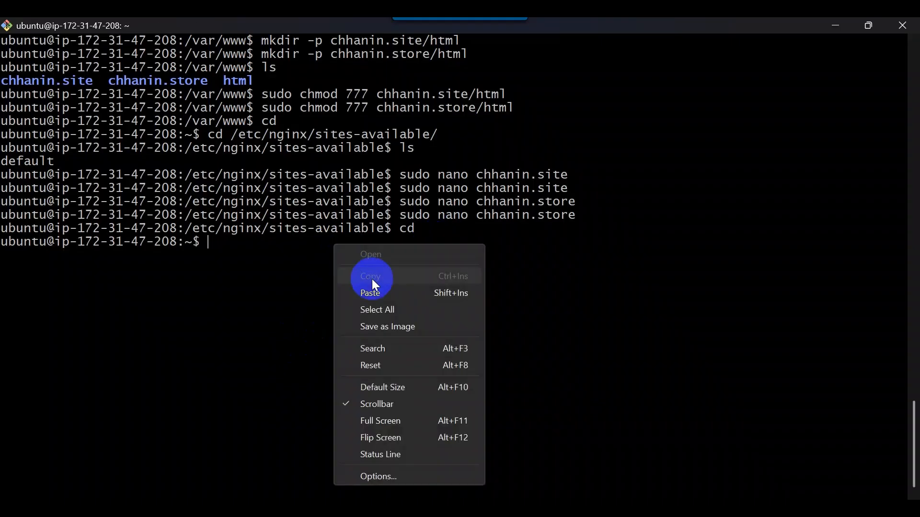
pyautogui.click(378, 293)
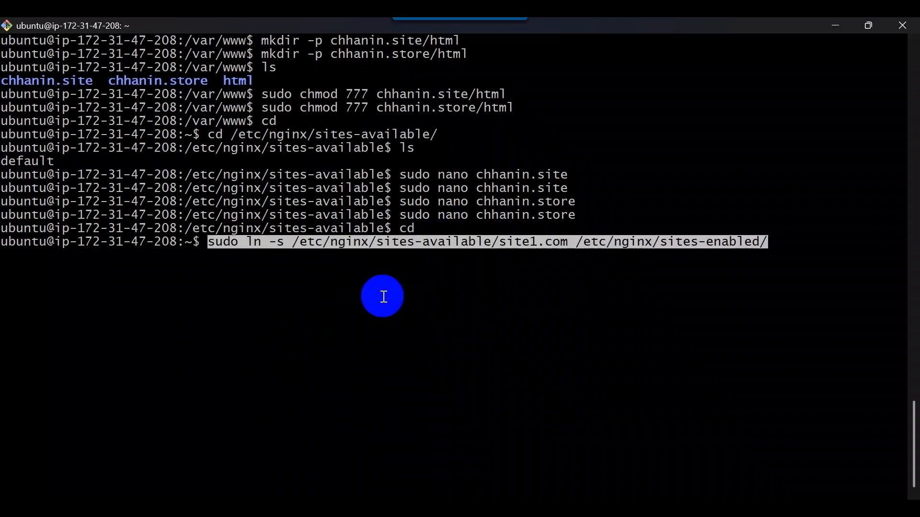
pyautogui.press('Right')
pyautogui.press('Left')
pyautogui.press('Left')
pyautogui.press('Left')
pyautogui.press('Left')
pyautogui.press('Left')
pyautogui.press('Left')
pyautogui.press('Left')
pyautogui.press('Left')
pyautogui.press('Left')
pyautogui.press('Left')
pyautogui.press('Left')
pyautogui.press('Left')
pyautogui.press('Left')
pyautogui.press('Left')
pyautogui.press('Left')
pyautogui.press('Left')
pyautogui.press('Left')
pyautogui.press('Left')
pyautogui.press('Left')
pyautogui.press('Left')
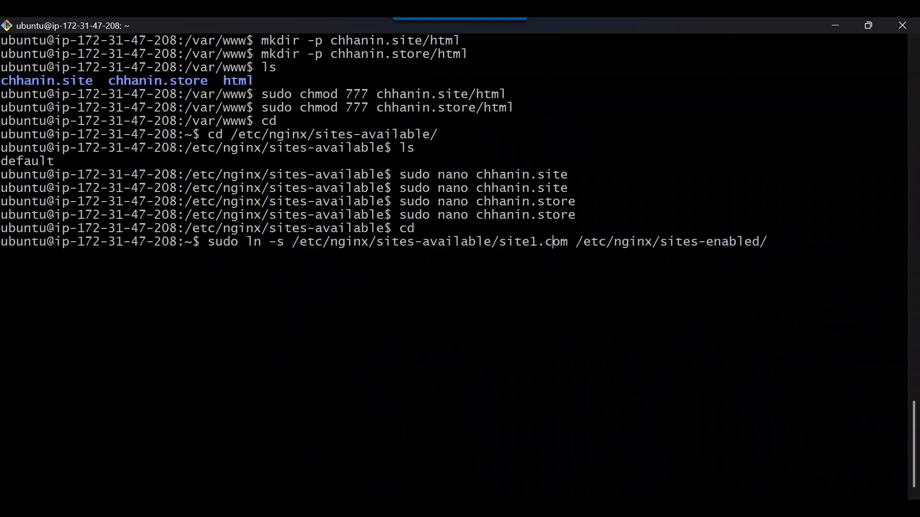
pyautogui.press('Right')
pyautogui.press('Right')
pyautogui.press('Right')
pyautogui.press('Right')
pyautogui.press('Right')
pyautogui.press('Right')
pyautogui.press('Right')
pyautogui.press('Right')
pyautogui.press('Right')
pyautogui.press('Right')
pyautogui.press('Right')
pyautogui.press('Right')
pyautogui.press('Right')
pyautogui.press('BackSpace')
pyautogui.press('BackSpace')
pyautogui.press('BackSpace')
pyautogui.press('BackSpace')
pyautogui.press('BackSpace')
pyautogui.press('BackSpace')
pyautogui.press('BackSpace')
pyautogui.press('BackSpace')
pyautogui.press('BackSpace')
pyautogui.press('BackSpace')
pyautogui.press('BackSpace')
pyautogui.press('BackSpace')
pyautogui.press('BackSpace')
pyautogui.press('BackSpace')
pyautogui.press('BackSpace')
pyautogui.press('BackSpace')
pyautogui.press('BackSpace')
pyautogui.press('BackSpace')
pyautogui.press('BackSpace')
pyautogui.press('BackSpace')
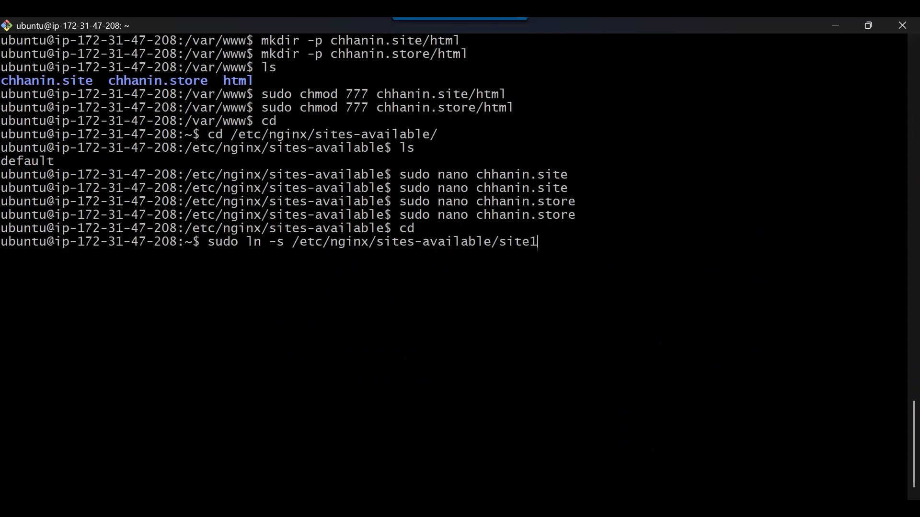
pyautogui.press('BackSpace')
pyautogui.press('BackSpace')
pyautogui.press('BackSpace')
pyautogui.press('BackSpace')
pyautogui.press('BackSpace')
pyautogui.press('BackSpace')
pyautogui.press('BackSpace')
pyautogui.press('BackSpace')
pyautogui.press('BackSpace')
pyautogui.press('BackSpace')
pyautogui.press('BackSpace')
pyautogui.press('BackSpace')
pyautogui.press('BackSpace')
pyautogui.press('BackSpace')
pyautogui.press('BackSpace')
pyautogui.press('BackSpace')
pyautogui.press('BackSpace')
pyautogui.press('BackSpace')
pyautogui.press('BackSpace')
pyautogui.press('BackSpace')
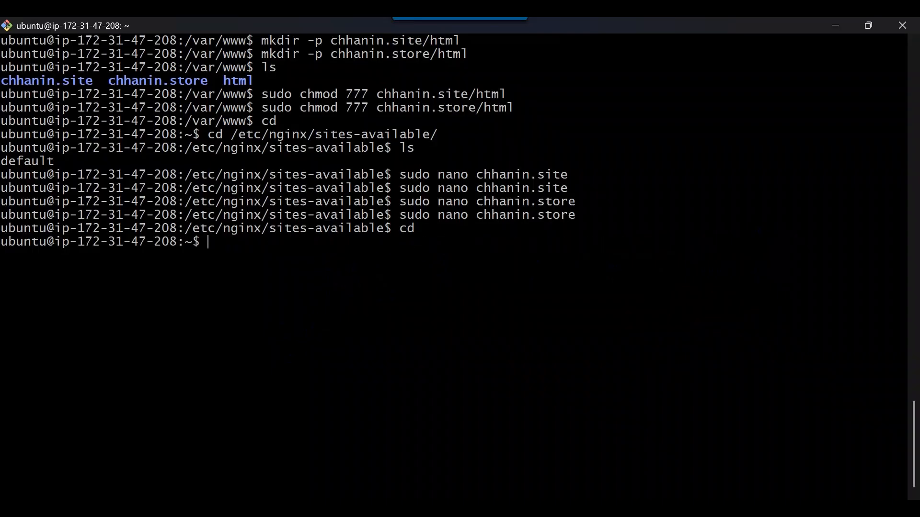
# Copy the guide's Step 3 sudo chown -R www-data:www-data /var/www/site1.com command and paste it at the terminal prompt.
pyautogui.hotkey('alt', 'Tab')
pyautogui.scroll(10, 561, 239)
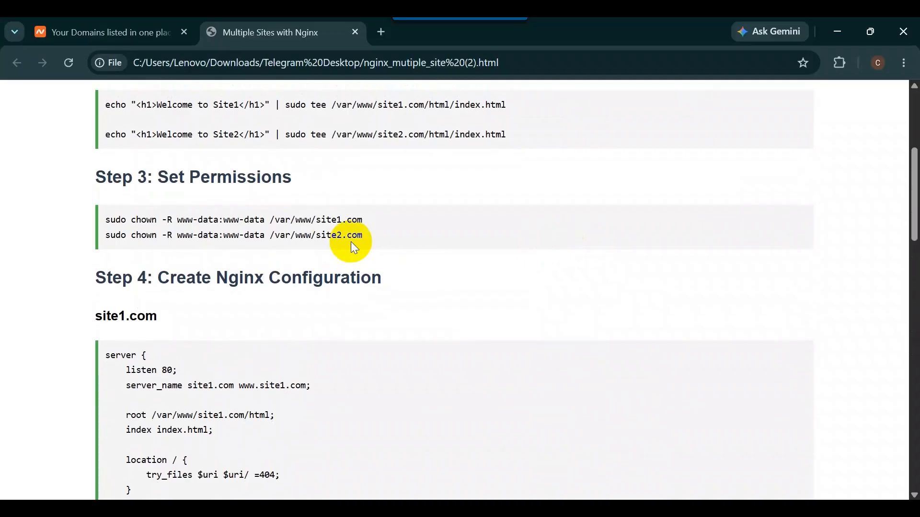
pyautogui.moveTo(363, 220); pyautogui.dragTo(104, 209)
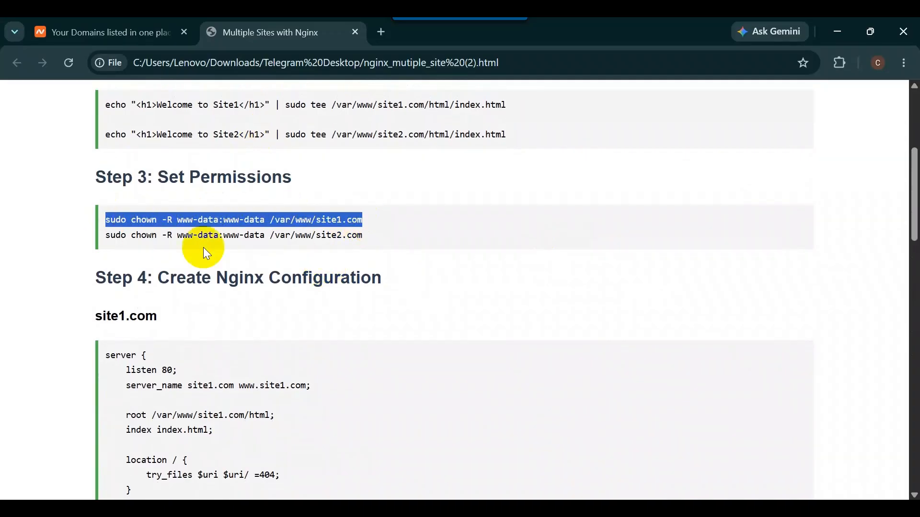
pyautogui.hotkey('alt', 'Tab')
pyautogui.rightClick(390, 266)
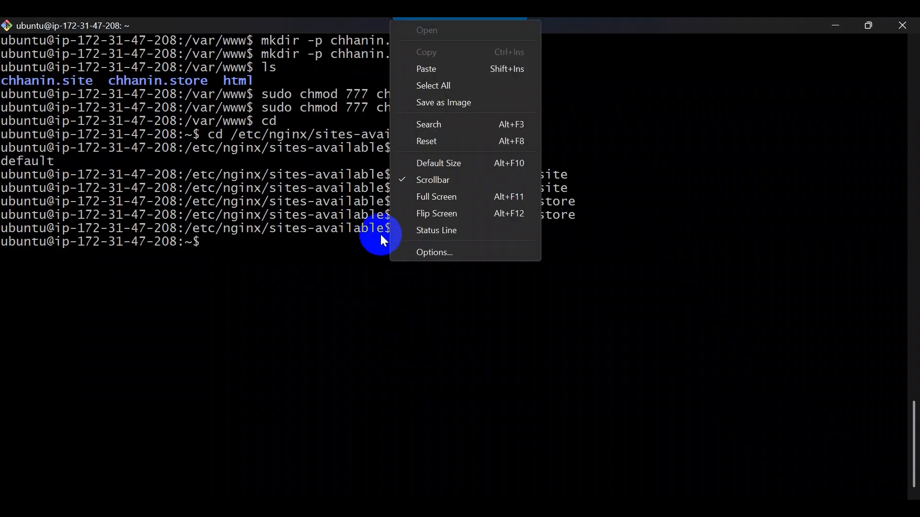
pyautogui.click(431, 68)
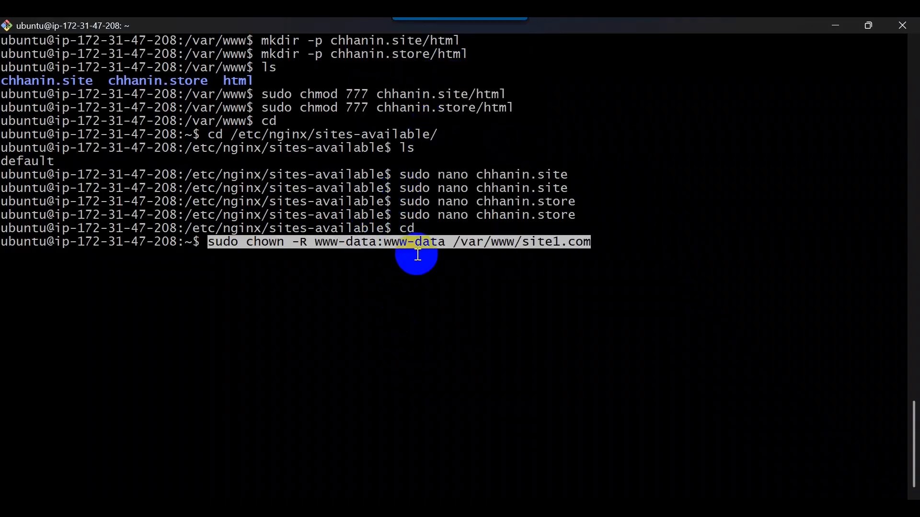
pyautogui.press('Right')
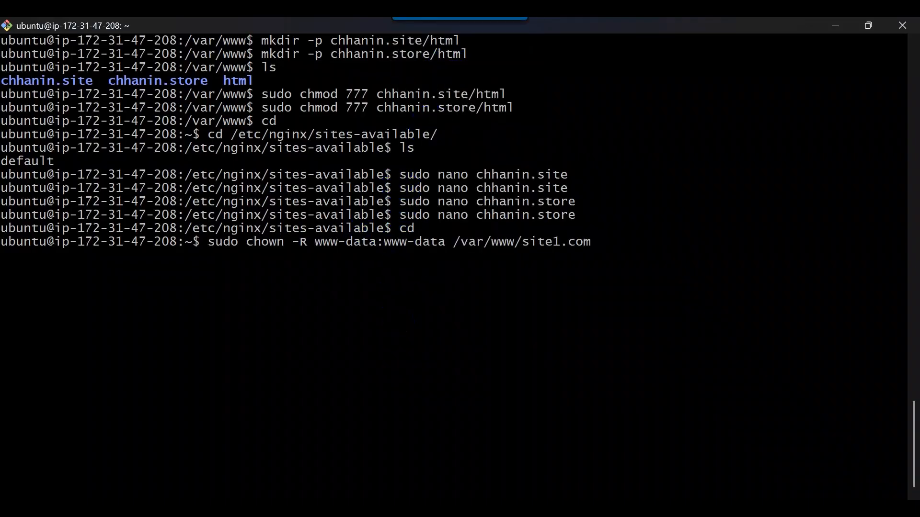
# Replace site1.com with chhanin.site in the pasted chown command and run it to give www-data ownership of /var/www/chhanin.site.
pyautogui.press('BackSpace')
pyautogui.press('BackSpace')
pyautogui.press('BackSpace')
pyautogui.press('BackSpace')
pyautogui.press('BackSpace')
pyautogui.press('BackSpace')
pyautogui.press('BackSpace')
pyautogui.press('BackSpace')
pyautogui.write('chhanin.site')
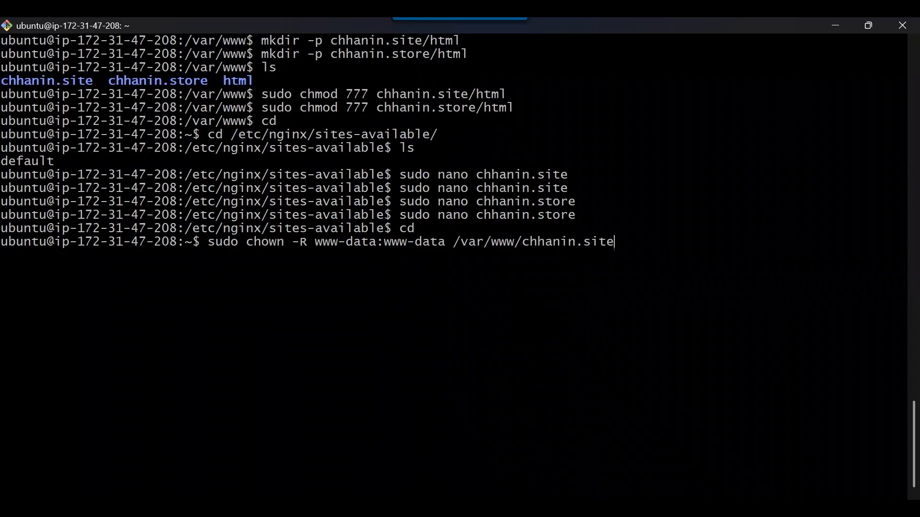
pyautogui.press('Return')
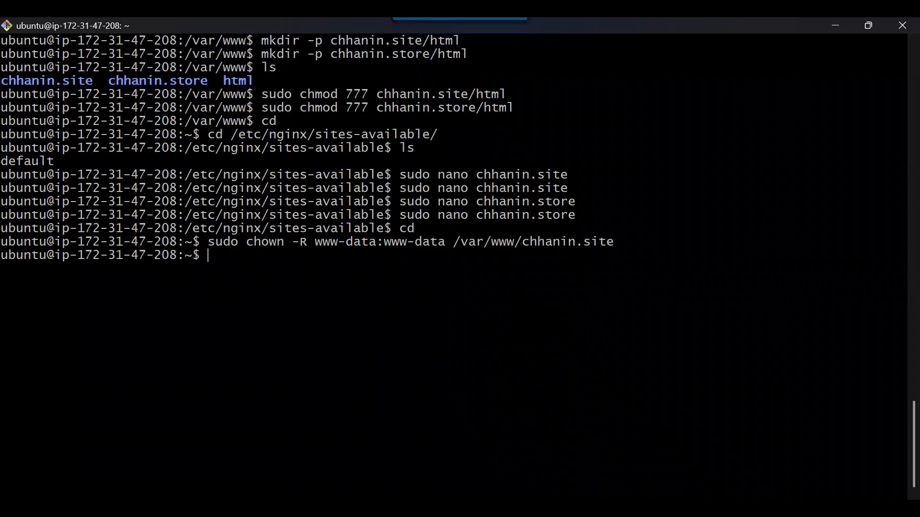
# Rerun the chown command for /var/www/chhanin.store, setting its owner and group recursively to www-data:www-data.
pyautogui.press('Up')
pyautogui.press('BackSpace')
pyautogui.press('BackSpace')
pyautogui.press('BackSpace')
pyautogui.write('tore')
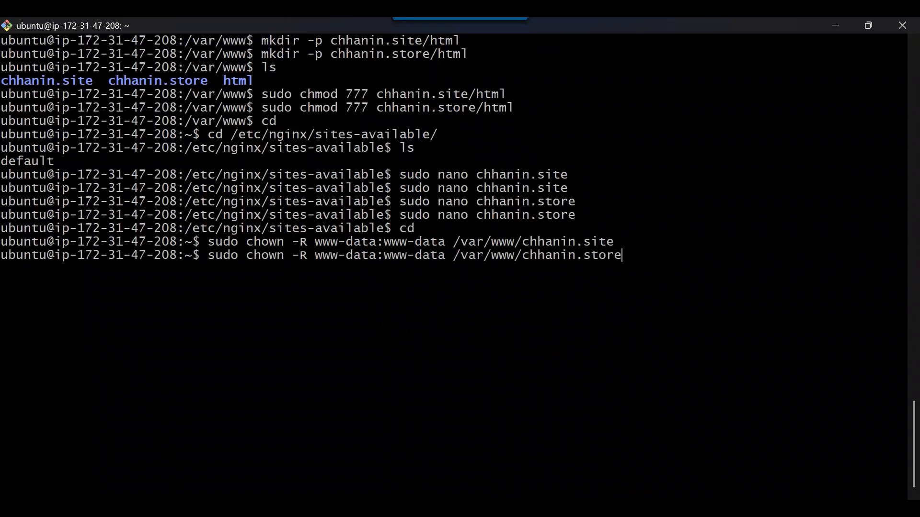
pyautogui.hotkey('alt', 'Tab')
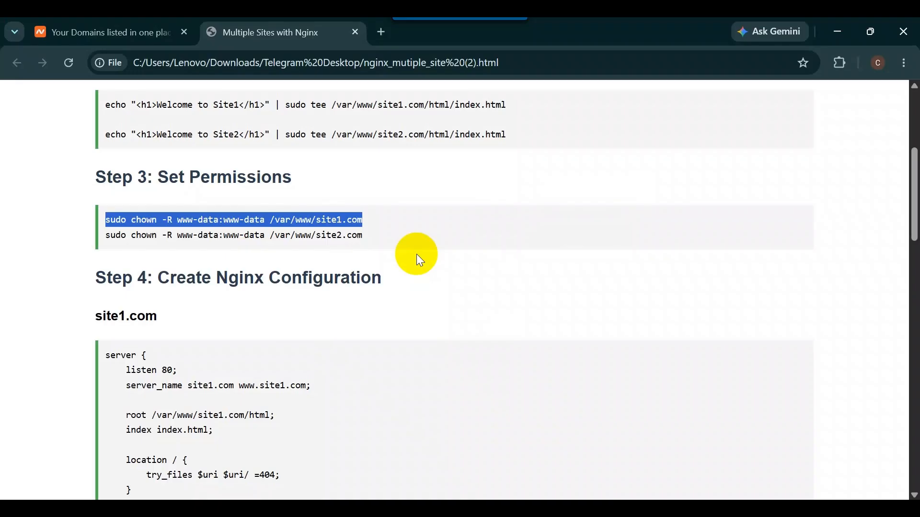
pyautogui.hotkey('alt', 'Tab')
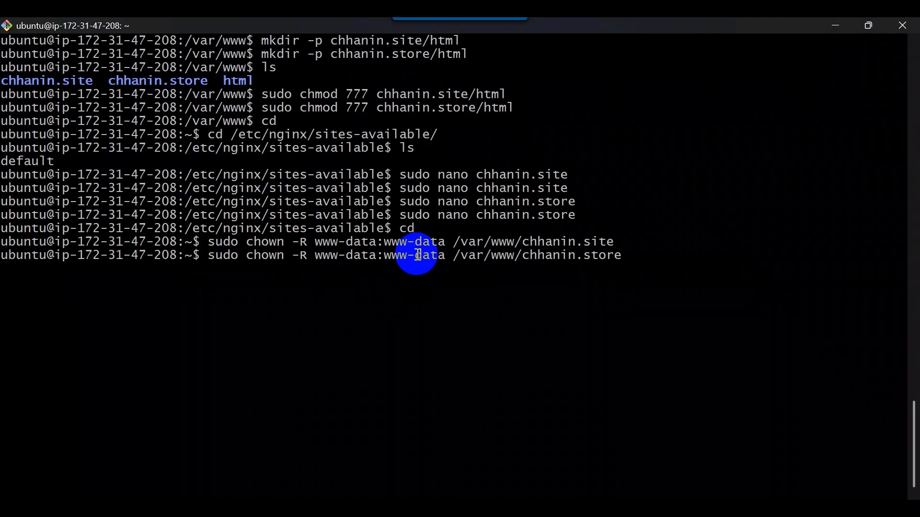
pyautogui.press('Return')
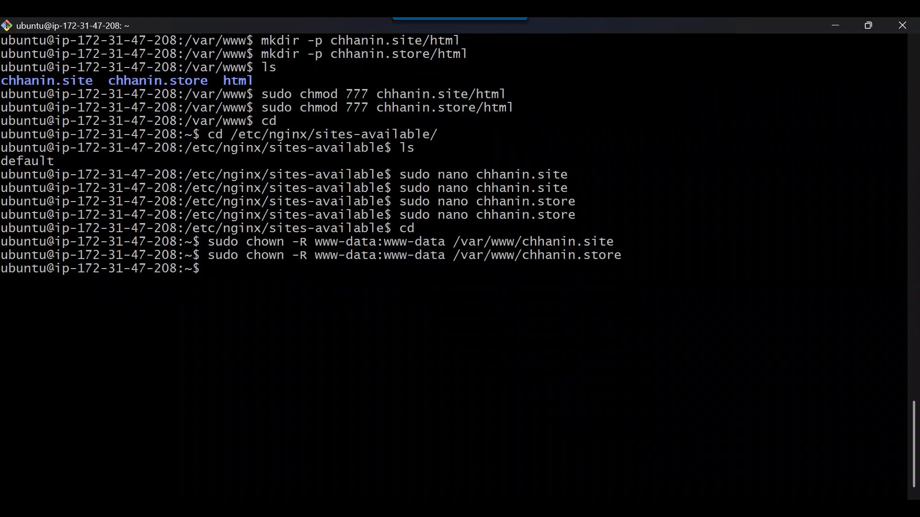
# Copy the Step 5 sudo ln -s command for site1.com from the Nginx guide in Chrome and paste it at the terminal prompt.
pyautogui.click(415, 265)
pyautogui.hotkey('alt', 'Tab')
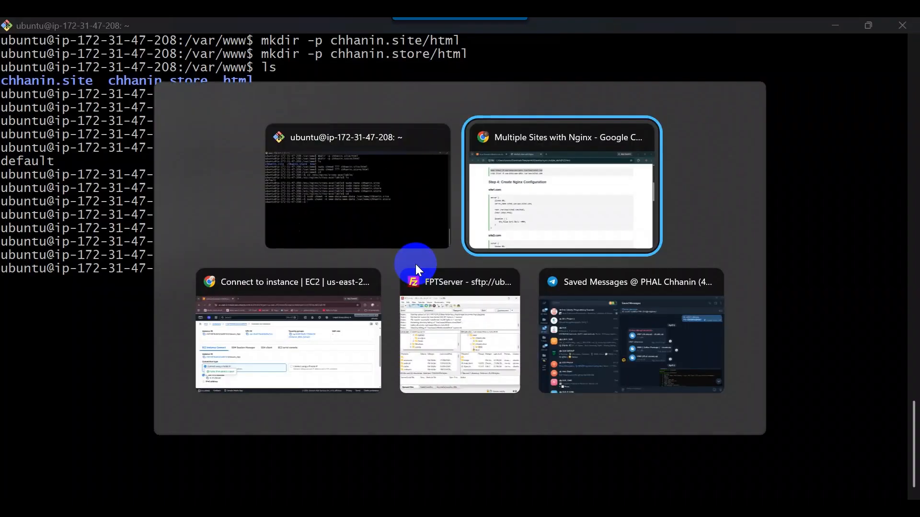
pyautogui.scroll(-5, 316, 302)
pyautogui.scroll(-4, 307, 308)
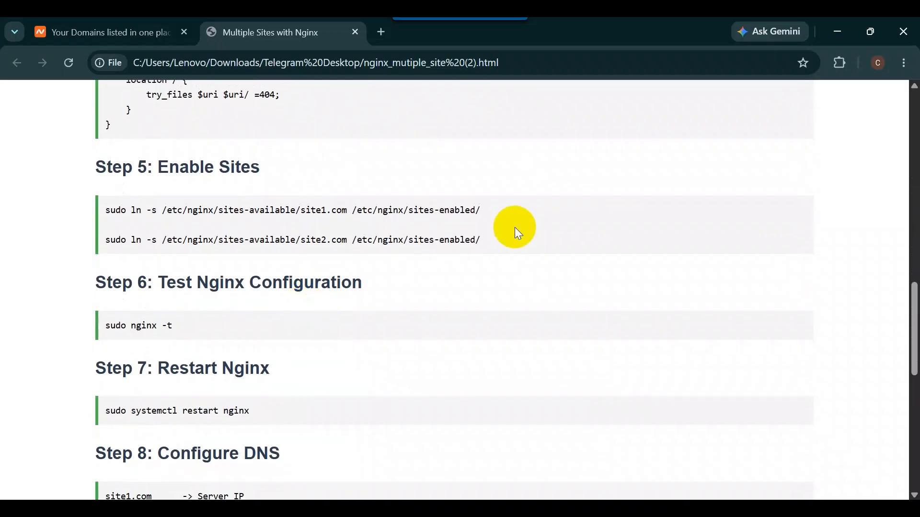
pyautogui.moveTo(507, 208); pyautogui.dragTo(99, 191)
pyautogui.press('super+c')
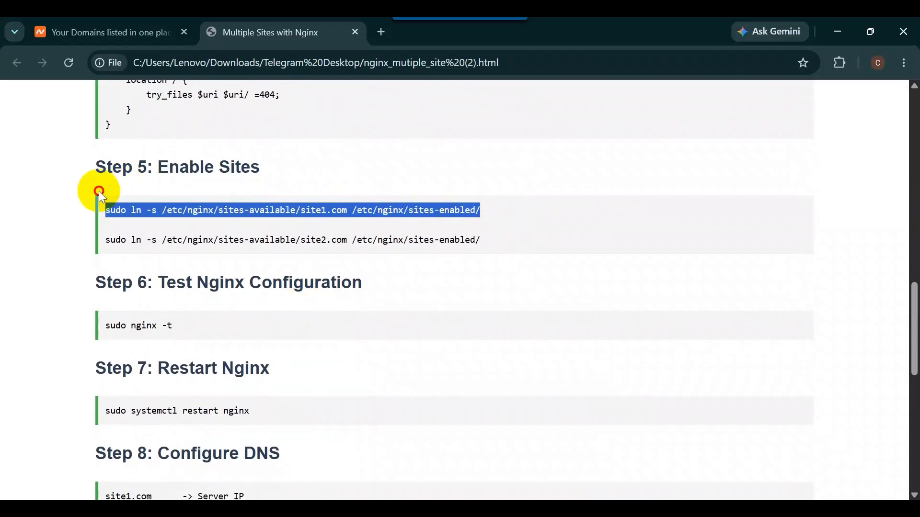
pyautogui.hotkey('alt', 'Tab')
pyautogui.rightClick(342, 283)
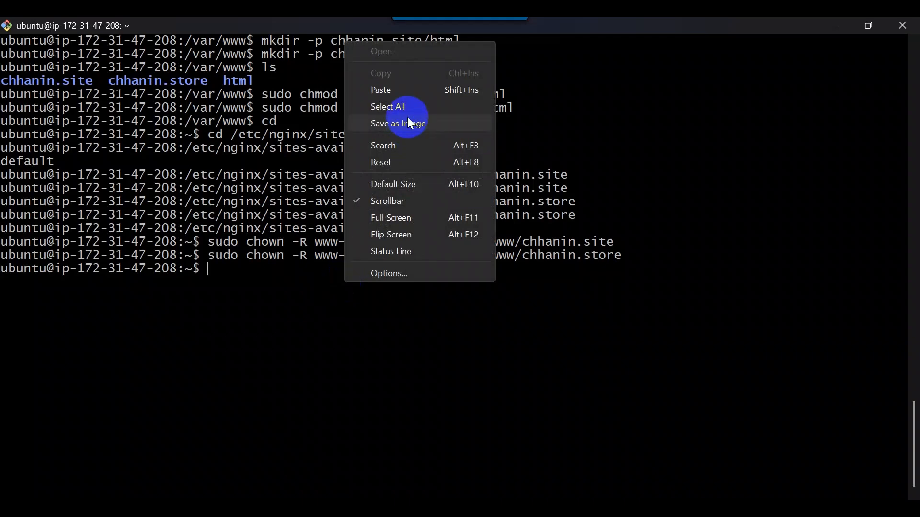
pyautogui.click(410, 93)
pyautogui.press('Right')
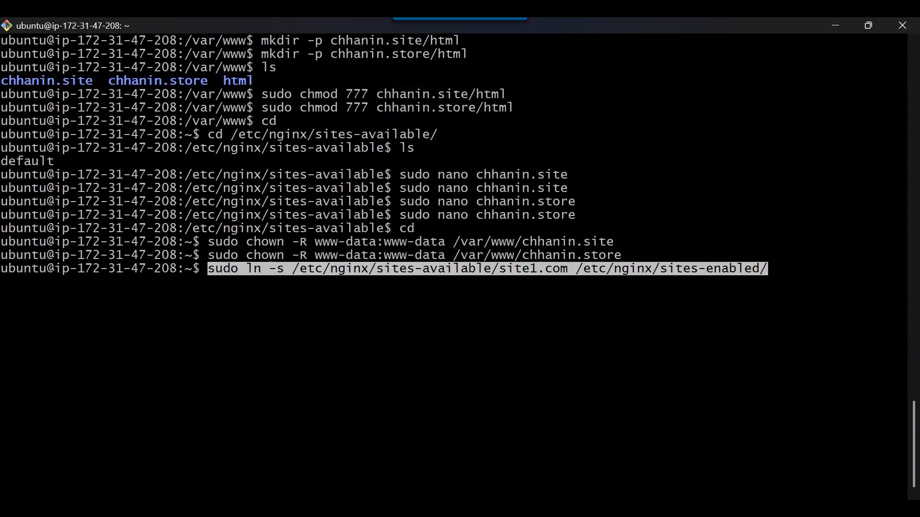
# Change site1.com to chhanin.site in the pasted ln -s command and run it to link the site into /etc/nginx/sites-enabled/.
pyautogui.press('Left')
pyautogui.press('Left')
pyautogui.press('Left')
pyautogui.press('Left')
pyautogui.press('Left')
pyautogui.press('Left')
pyautogui.press('Left')
pyautogui.press('Left')
pyautogui.press('Left')
pyautogui.press('Left')
pyautogui.press('Left')
pyautogui.press('Left')
pyautogui.press('Left')
pyautogui.press('Left')
pyautogui.press('Left')
pyautogui.press('Left')
pyautogui.press('Left')
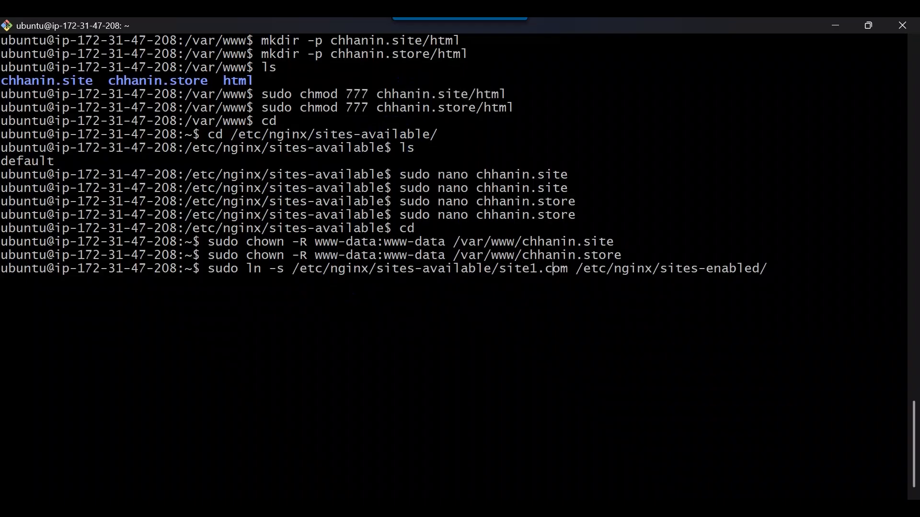
pyautogui.press('BackSpace')
pyautogui.press('BackSpace')
pyautogui.press('BackSpace')
pyautogui.press('BackSpace')
pyautogui.press('BackSpace')
pyautogui.press('BackSpace')
pyautogui.press('BackSpace')
pyautogui.press('BackSpace')
pyautogui.press('BackSpace')
pyautogui.write('chhanin.site')
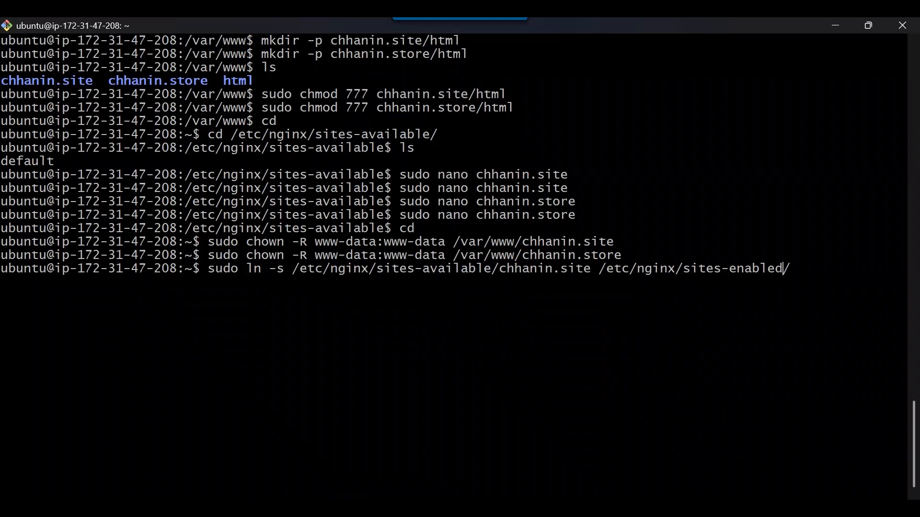
pyautogui.press('Return')
# Rerun the ln -s command with chhanin.store as the source file to link it into /etc/nginx/sites-enabled/.
pyautogui.press('Up')
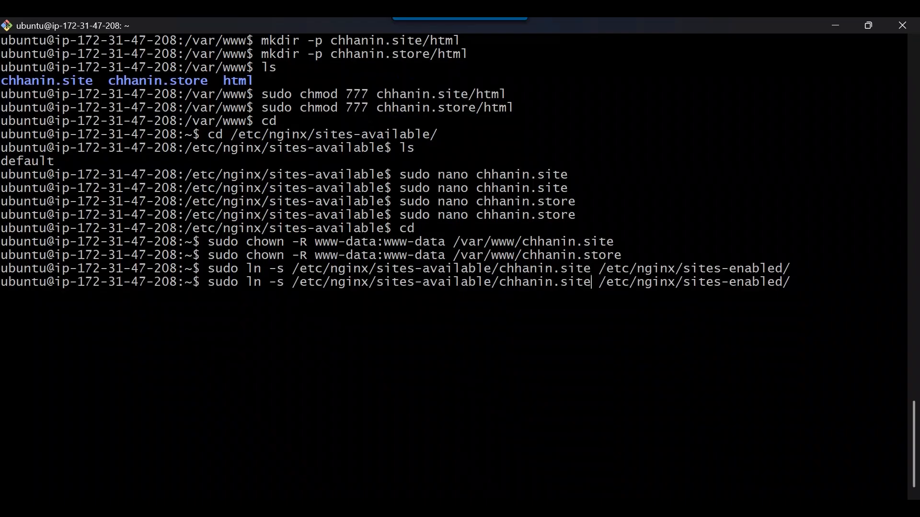
pyautogui.press('BackSpace')
pyautogui.press('BackSpace')
pyautogui.press('BackSpace')
pyautogui.write('tore')
pyautogui.press('Return')
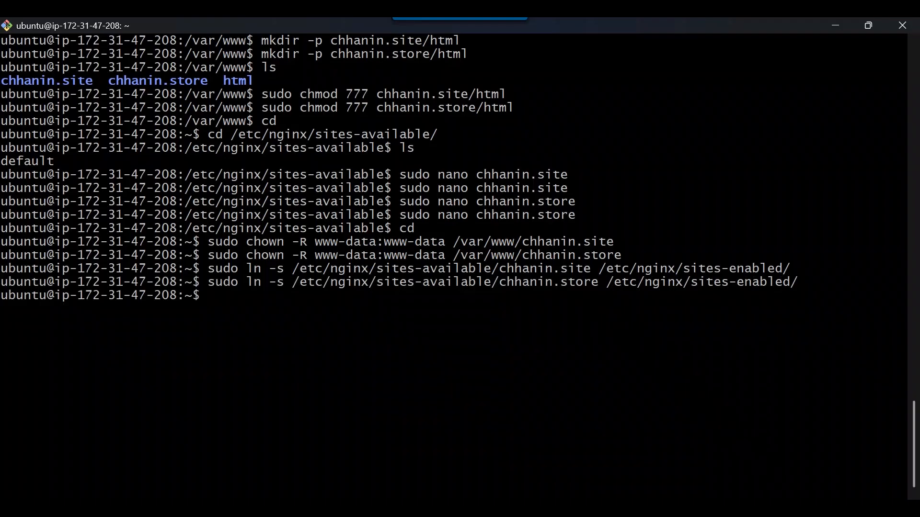
# Copy sudo nginx -t from Step 6 of the guide in Chrome and run it in the terminal to test the Nginx configuration.
pyautogui.hotkey('alt', 'Tab')
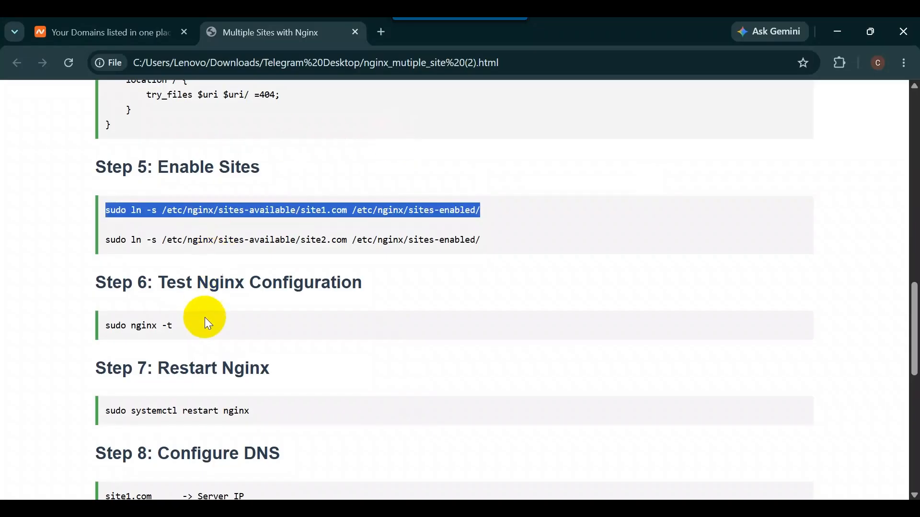
pyautogui.click(206, 322)
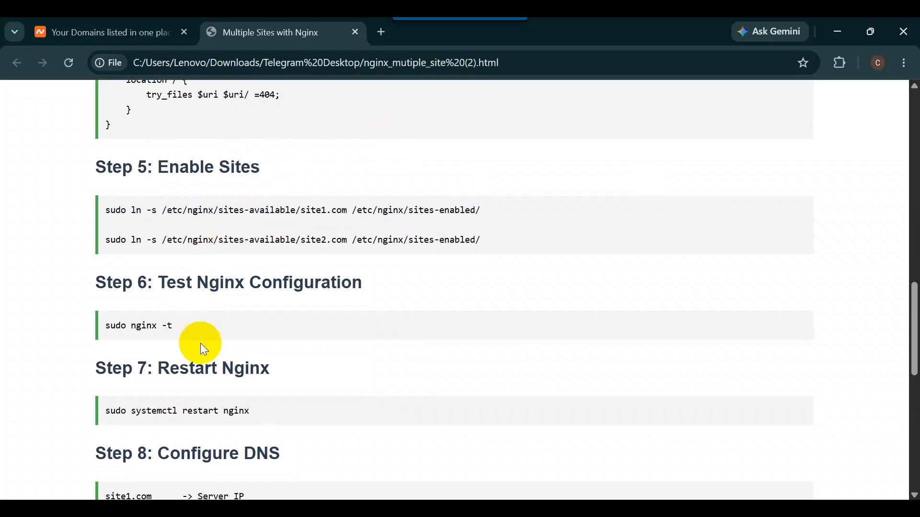
pyautogui.moveTo(185, 326); pyautogui.dragTo(106, 316)
pyautogui.press('super+c')
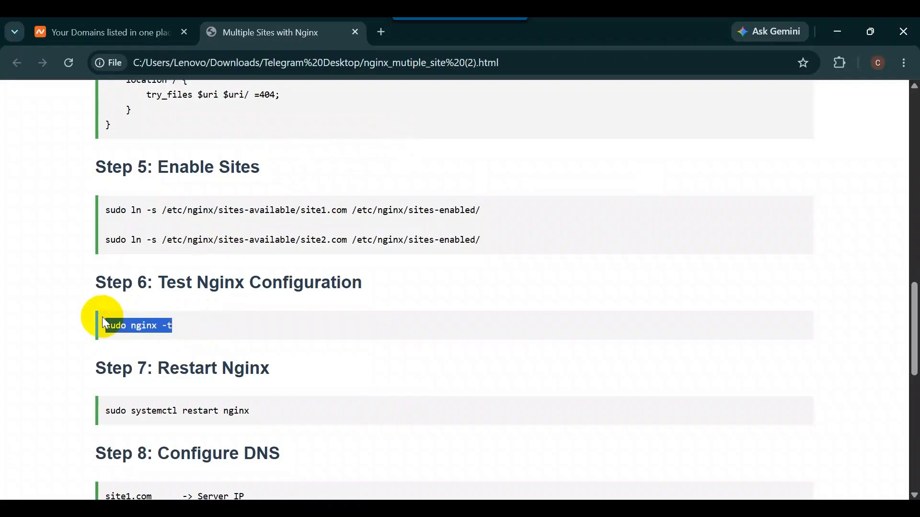
pyautogui.hotkey('alt', 'Tab')
pyautogui.rightClick(250, 308)
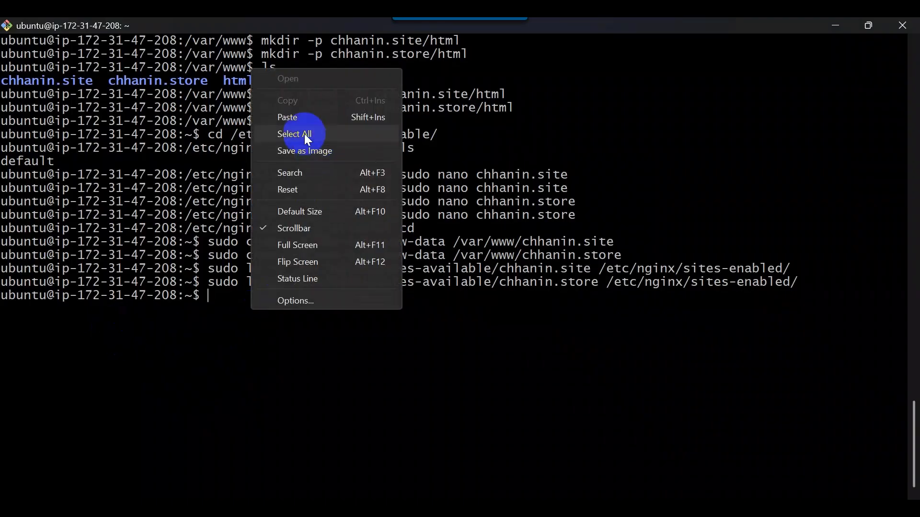
pyautogui.click(300, 118)
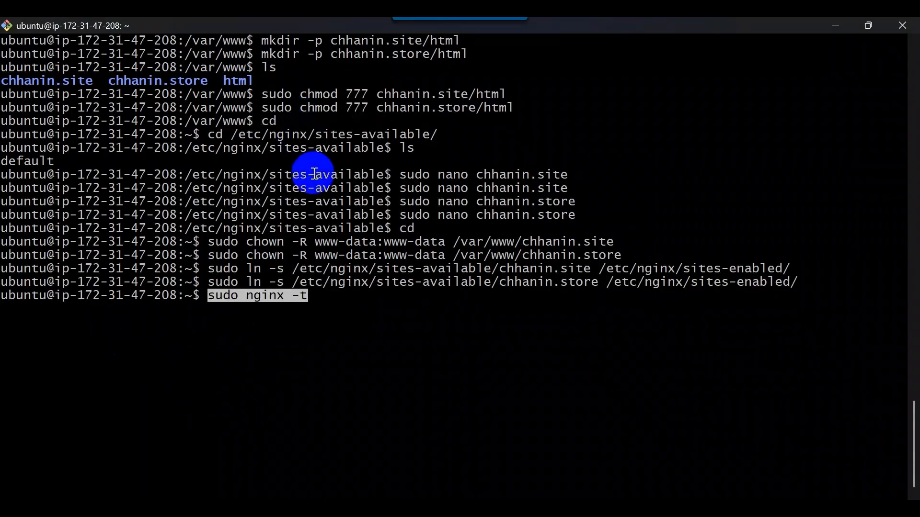
pyautogui.press('Return')
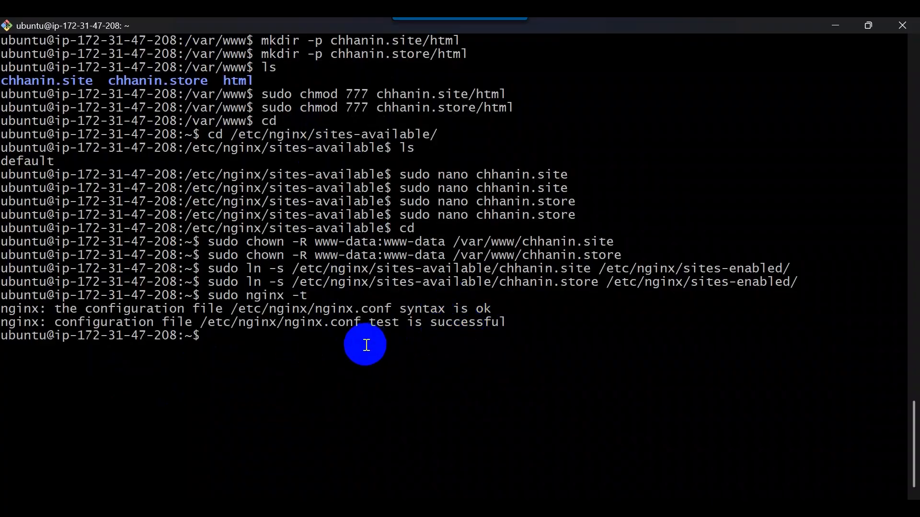
# Copy sudo systemctl restart nginx from Step 7 of the guide in Chrome and run it in the terminal.
pyautogui.hotkey('alt', 'Tab')
pyautogui.scroll(-1, 216, 354)
pyautogui.moveTo(288, 335); pyautogui.dragTo(103, 340)
pyautogui.press('super+c')
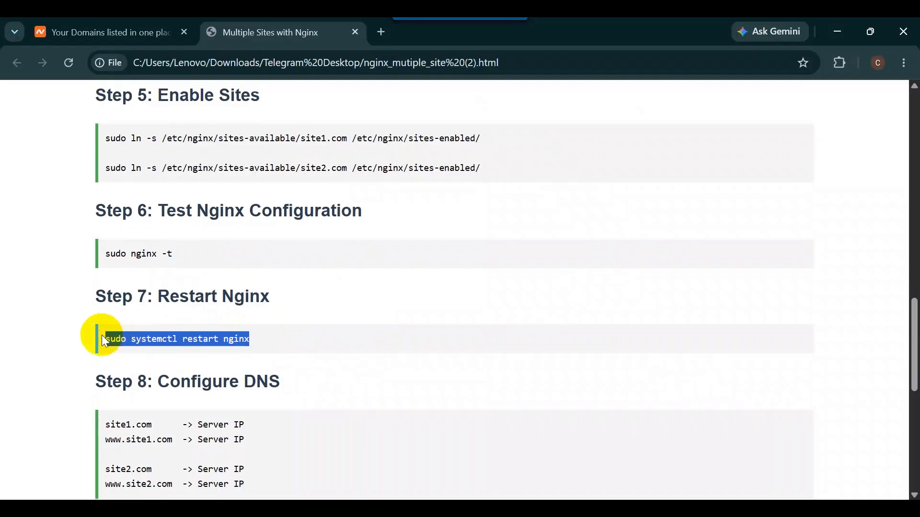
pyautogui.hotkey('alt', 'Tab')
pyautogui.rightClick(270, 341)
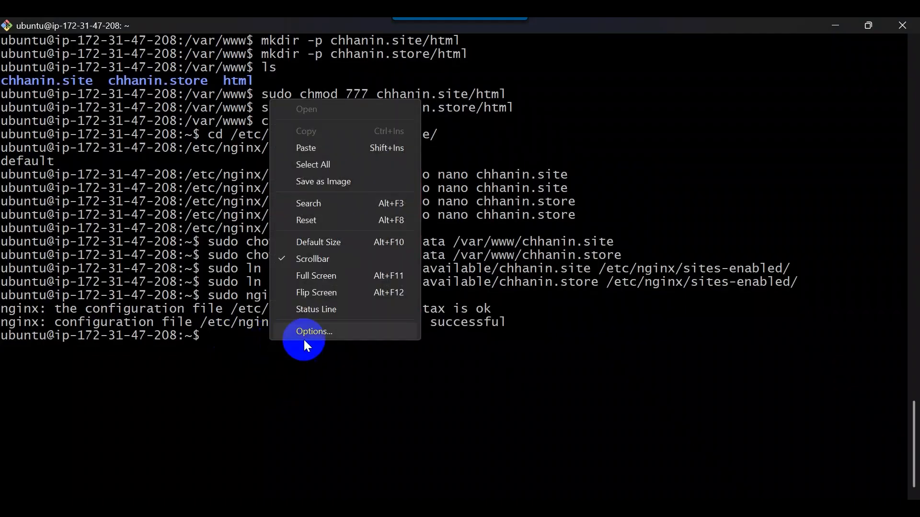
pyautogui.click(305, 148)
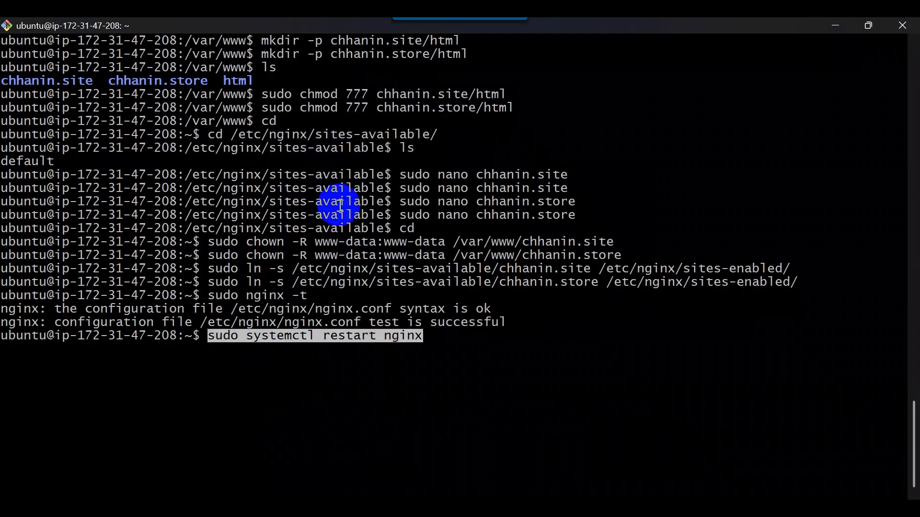
pyautogui.press('Return')
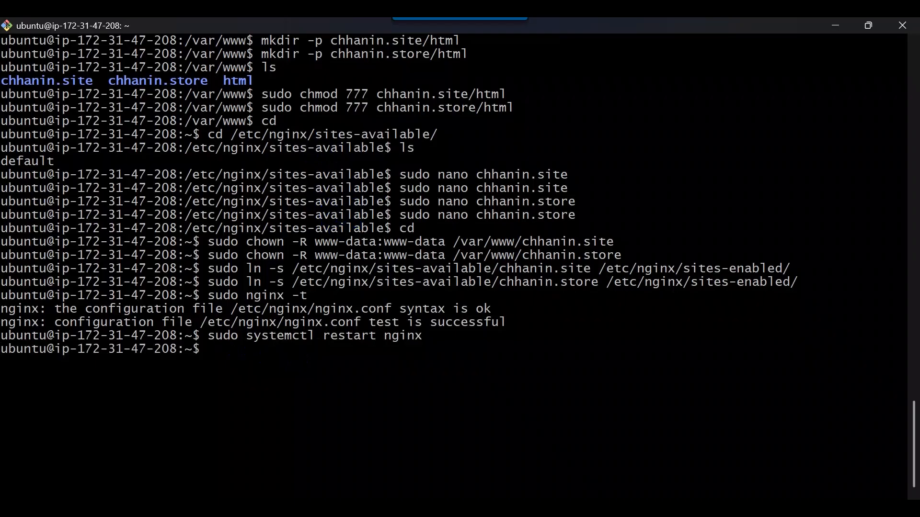
# Switch to the Nginx guide in Chrome and read through the Step 8 DNS configuration and the steps around it.
pyautogui.hotkey('alt', 'Tab')
pyautogui.scroll(-1, 297, 278)
pyautogui.scroll(-2, 290, 289)
pyautogui.scroll(-2, 395, 291)
pyautogui.scroll(1, 395, 291)
pyautogui.scroll(1, 395, 291)
pyautogui.scroll(1, 395, 291)
# Switch to the AWS console in Chrome, search the services for route 53 and open Route 53.
pyautogui.hotkey('alt', 'Tab')
pyautogui.hotkey('alt', 'Tab')
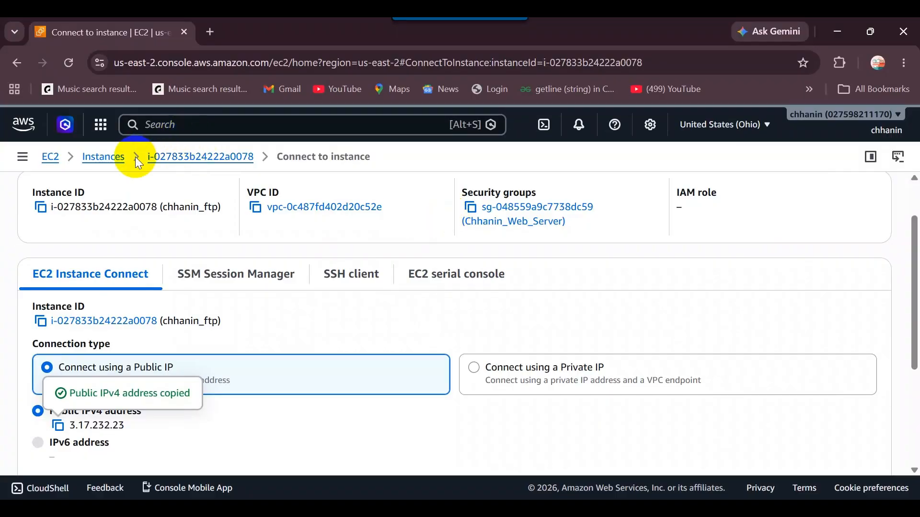
pyautogui.click(181, 157)
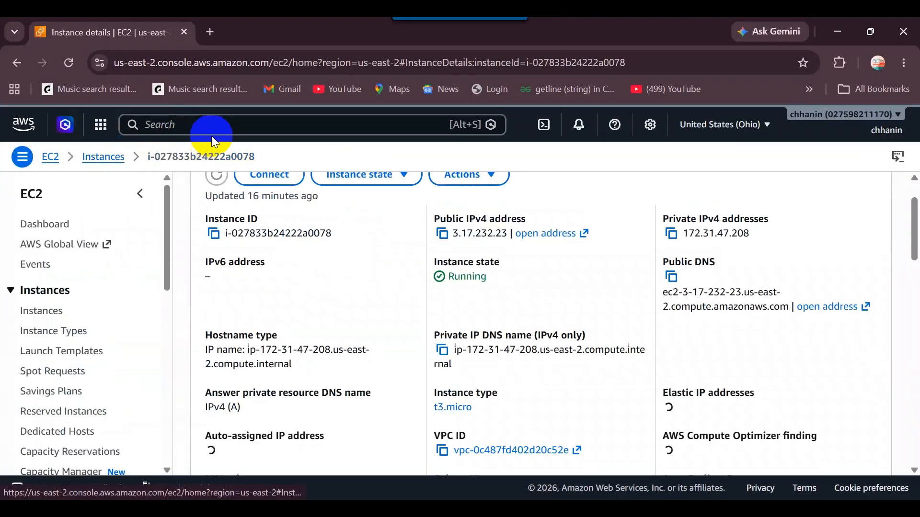
pyautogui.write('route')
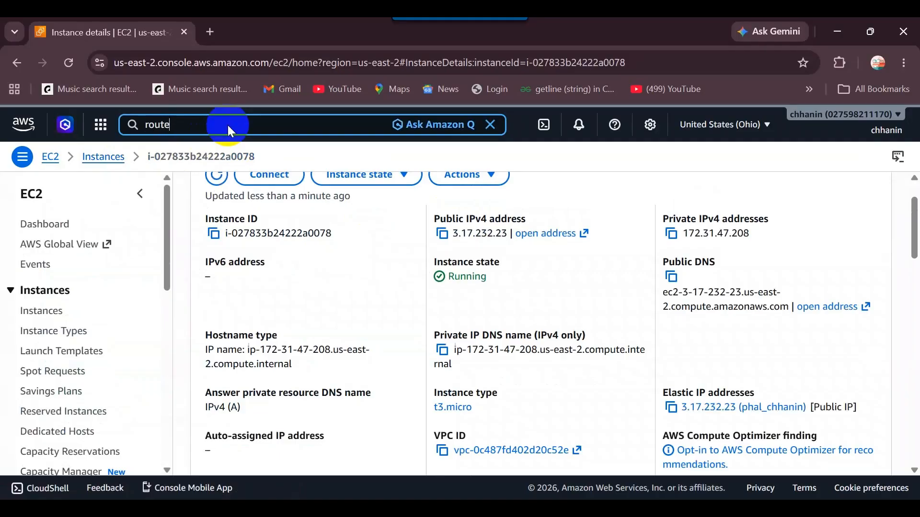
pyautogui.write(' 53')
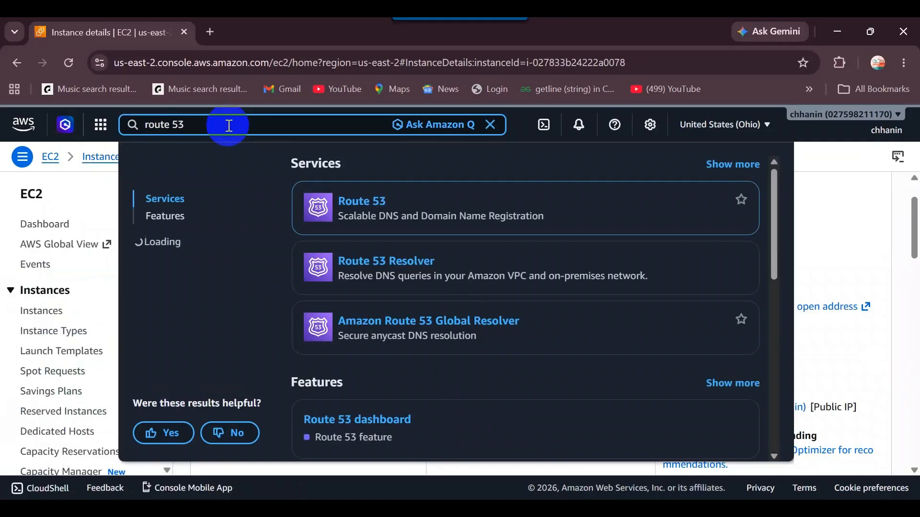
pyautogui.click(368, 200)
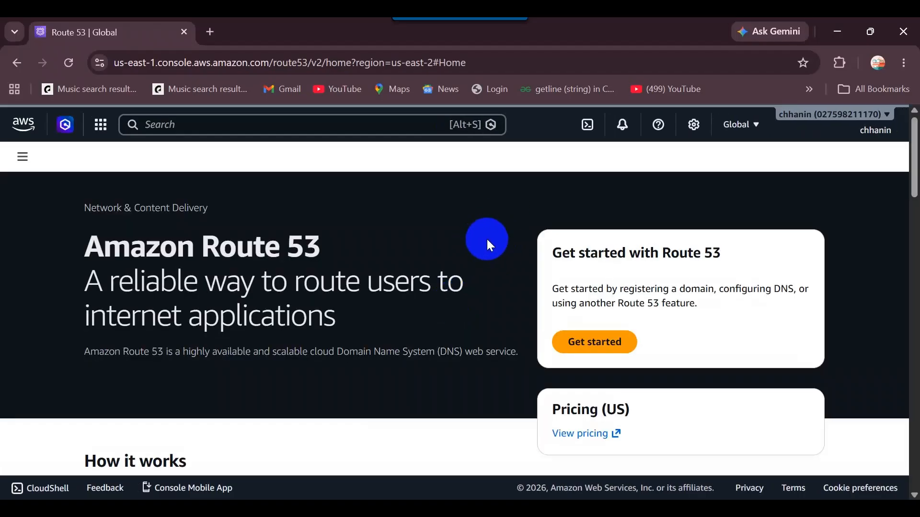
# Open the Route 53 hosted zones list and bring up the form for creating a hosted zone.
pyautogui.scroll(-5, 645, 299)
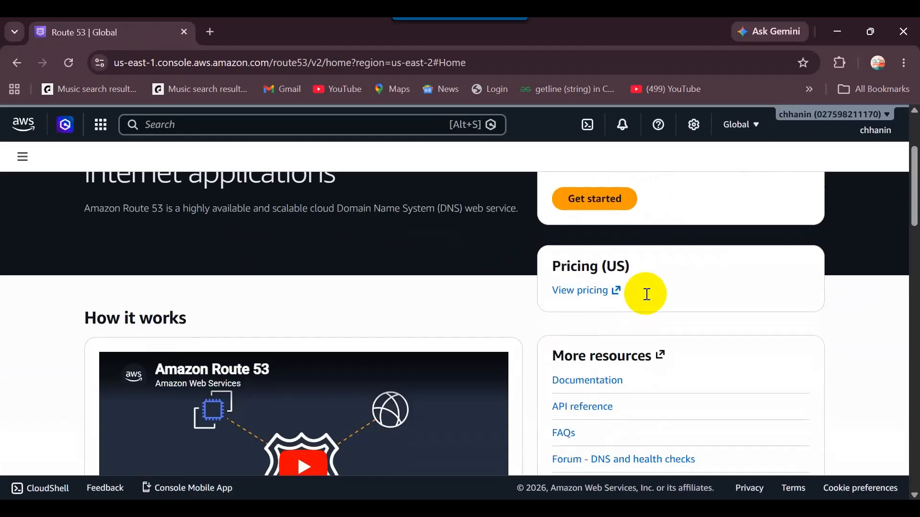
pyautogui.scroll(5, 647, 294)
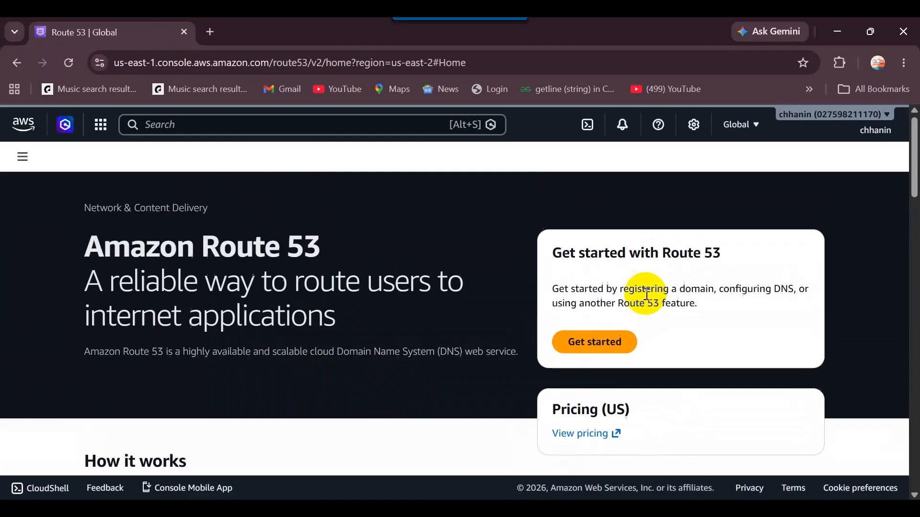
pyautogui.click(25, 157)
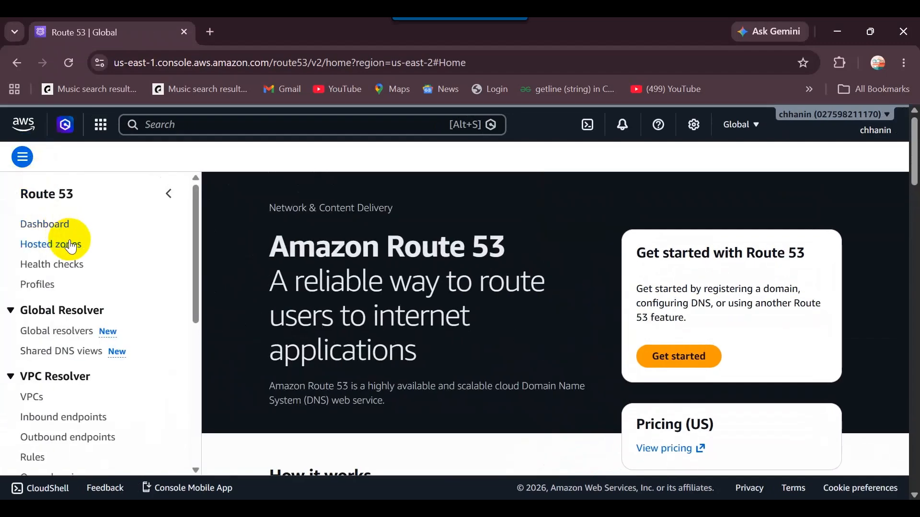
pyautogui.click(70, 244)
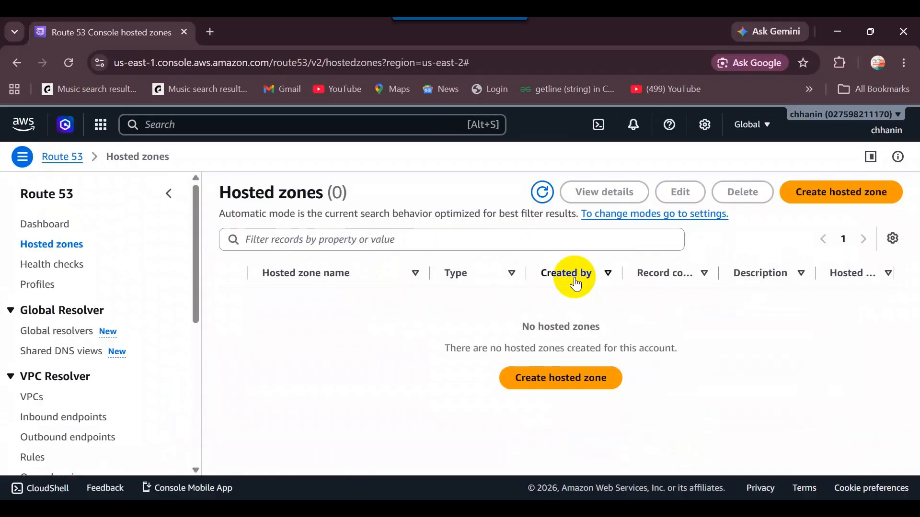
pyautogui.click(547, 378)
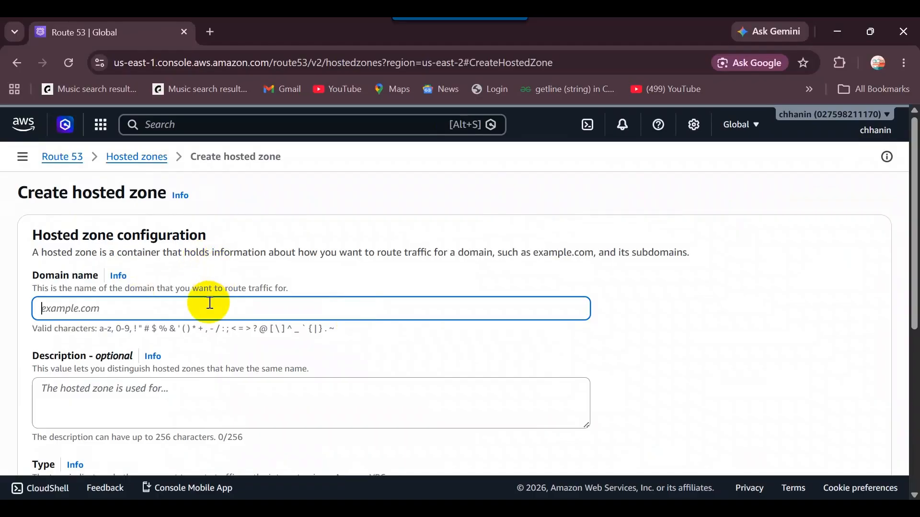
# Create a public hosted zone for the domain name chhanin.site, without a description or tags.
pyautogui.write('chhanin')
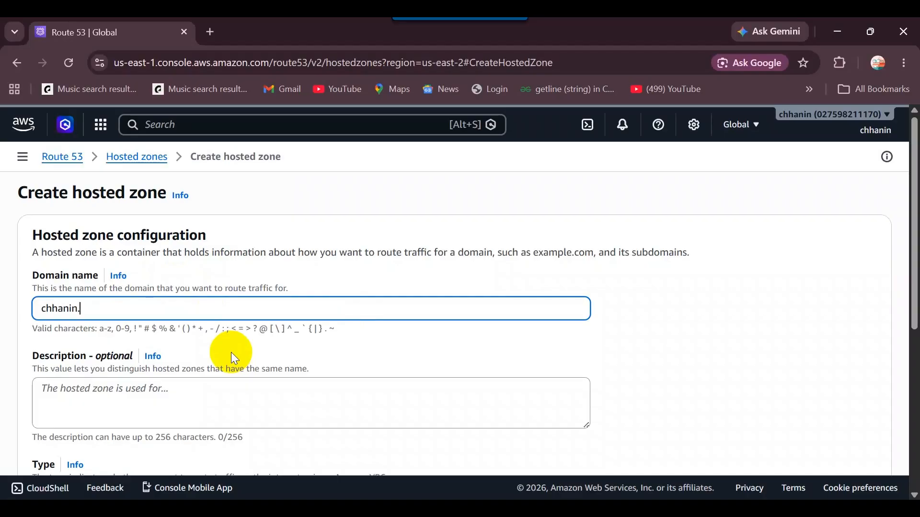
pyautogui.write('.site')
pyautogui.scroll(-1, 231, 352)
pyautogui.scroll(-1, 231, 352)
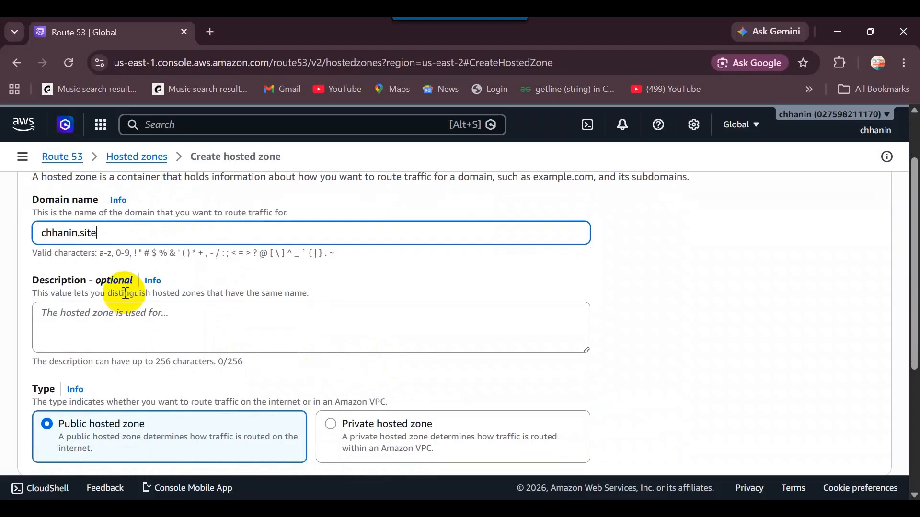
pyautogui.scroll(-3, 220, 316)
pyautogui.scroll(-2, 218, 314)
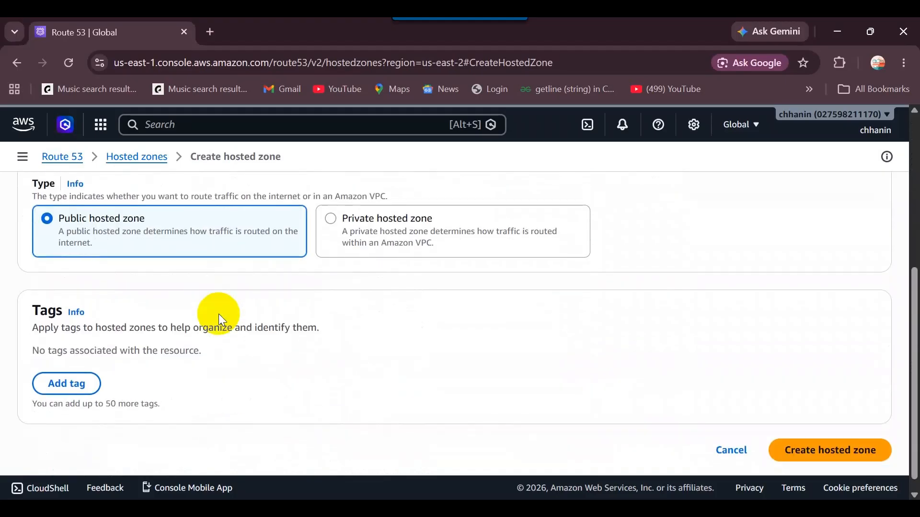
pyautogui.click(846, 433)
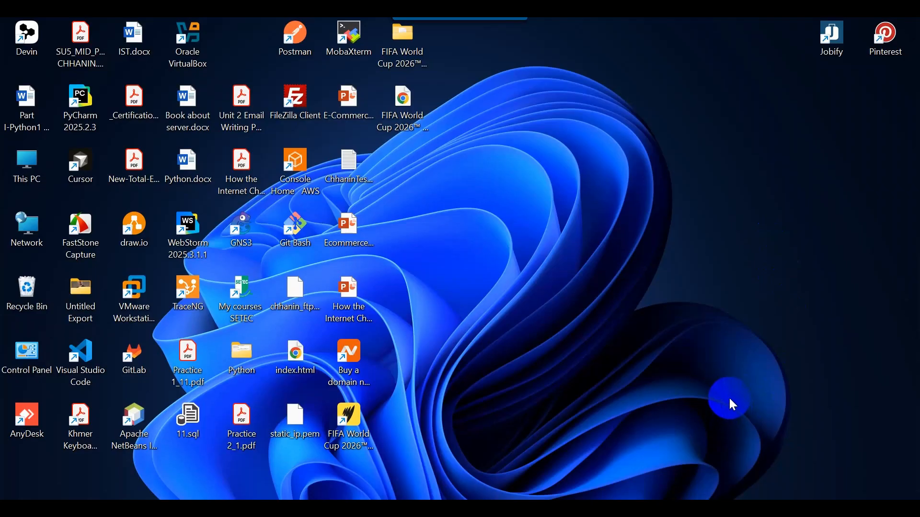
# Switch to Namecheap in Chrome, open the domain list and look through the registered domains and their status.
pyautogui.click(663, 509)
pyautogui.scroll(3, 390, 212)
pyautogui.click(149, 20)
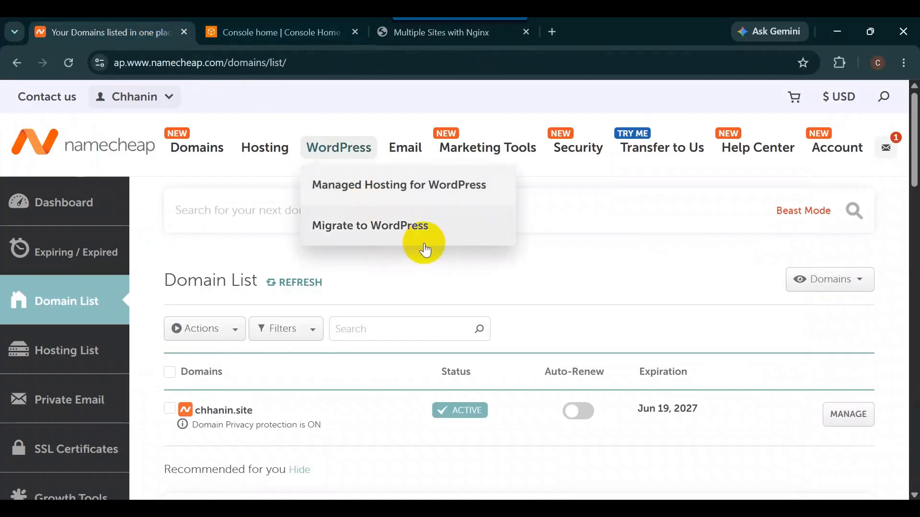
pyautogui.click(59, 277)
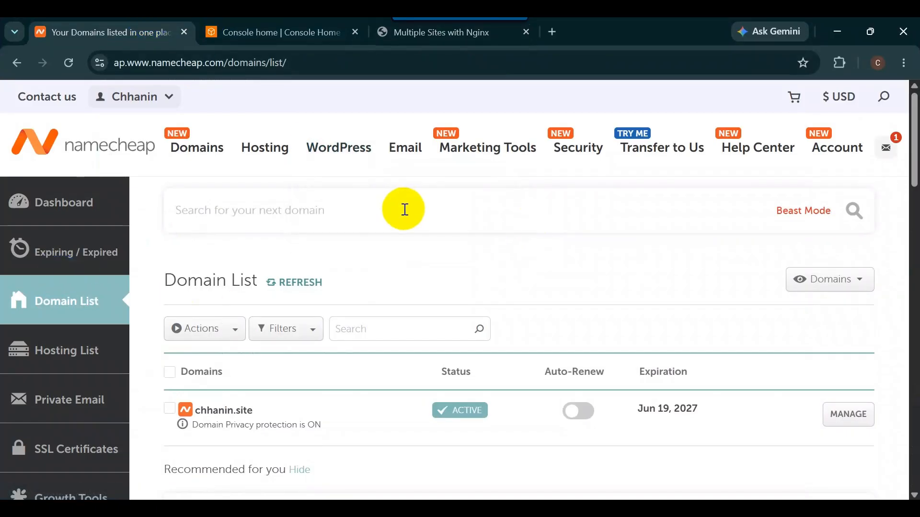
pyautogui.scroll(-1, 405, 211)
pyautogui.scroll(-3, 416, 223)
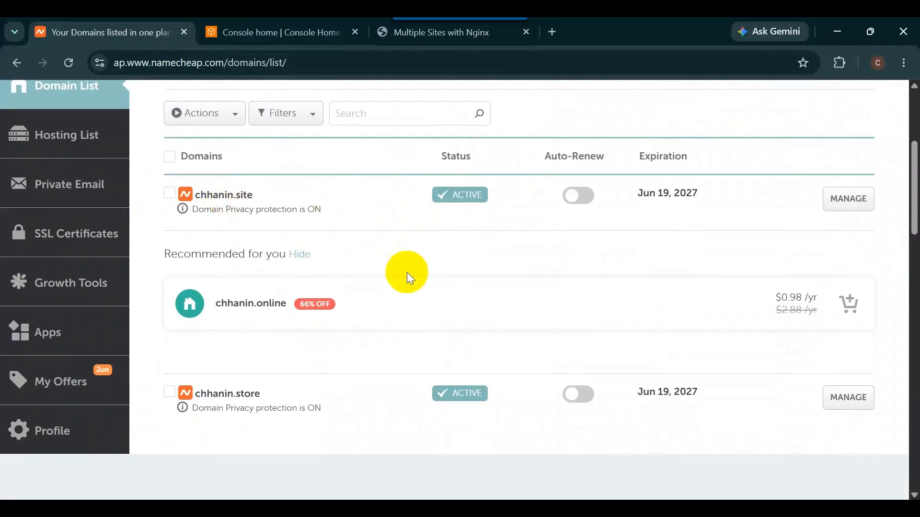
pyautogui.scroll(3, 459, 326)
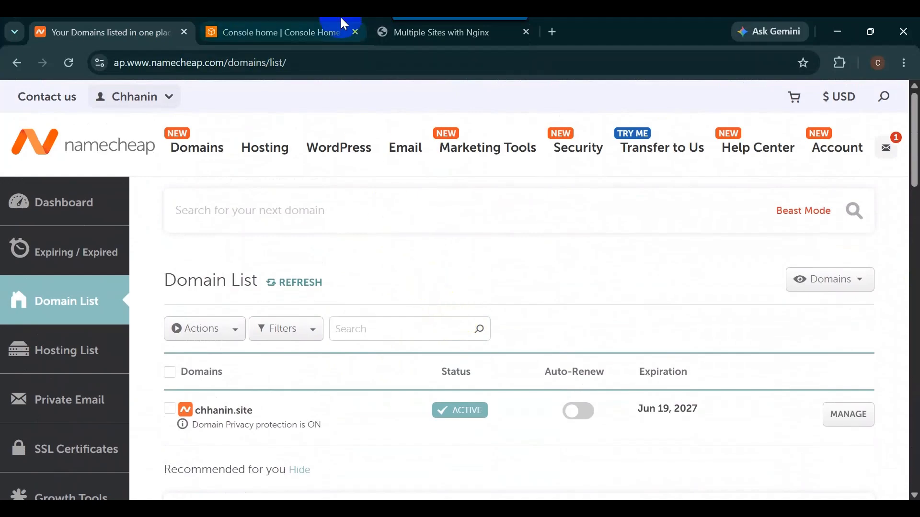
# Switch to the AWS Console Home page in Chrome.
pyautogui.click(330, 27)
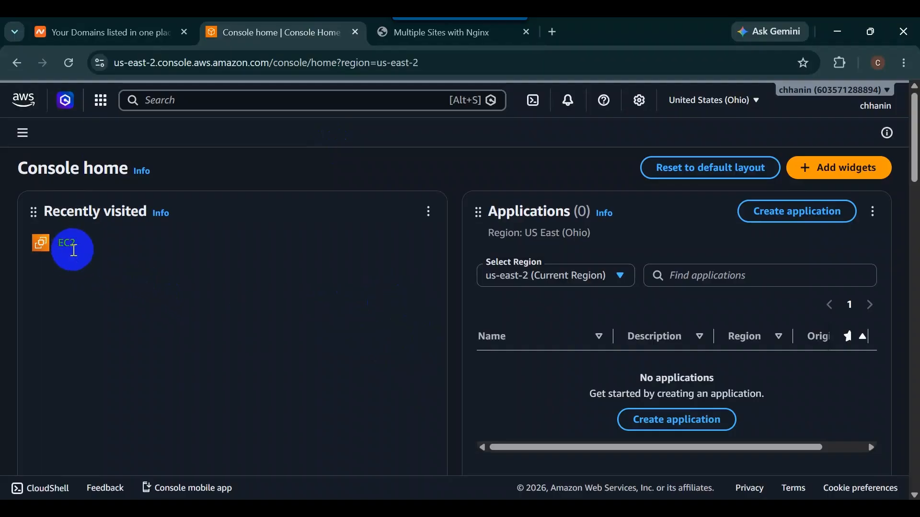
# Open the SSH client connection instructions for the running SU5 instance from the EC2 dashboard.
pyautogui.click(67, 242)
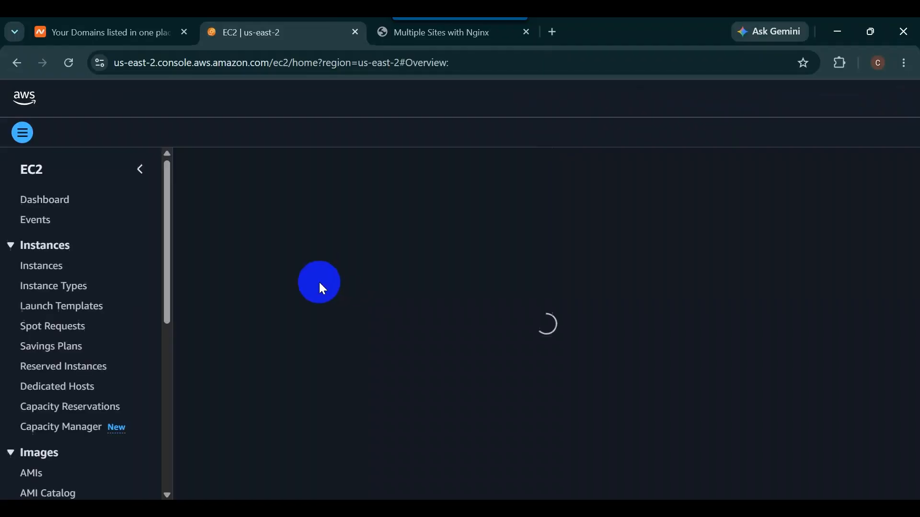
pyautogui.click(70, 205)
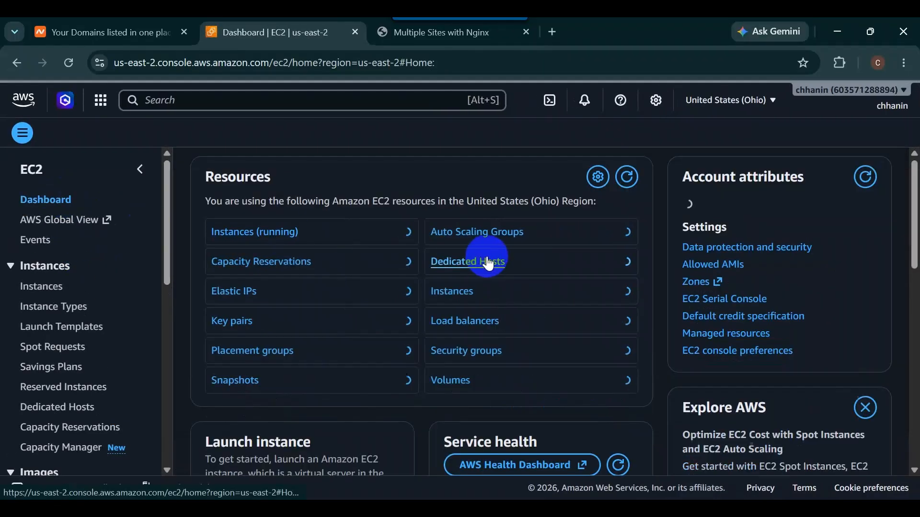
pyautogui.click(297, 234)
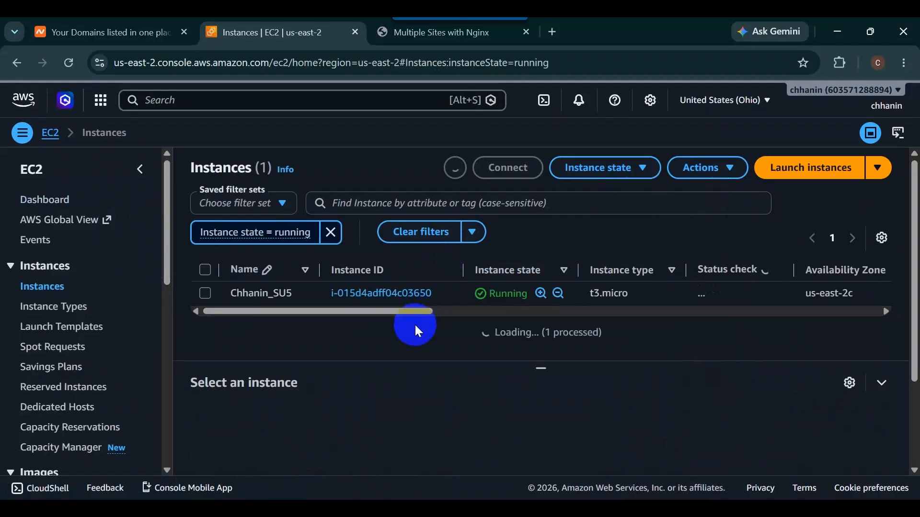
pyautogui.click(406, 293)
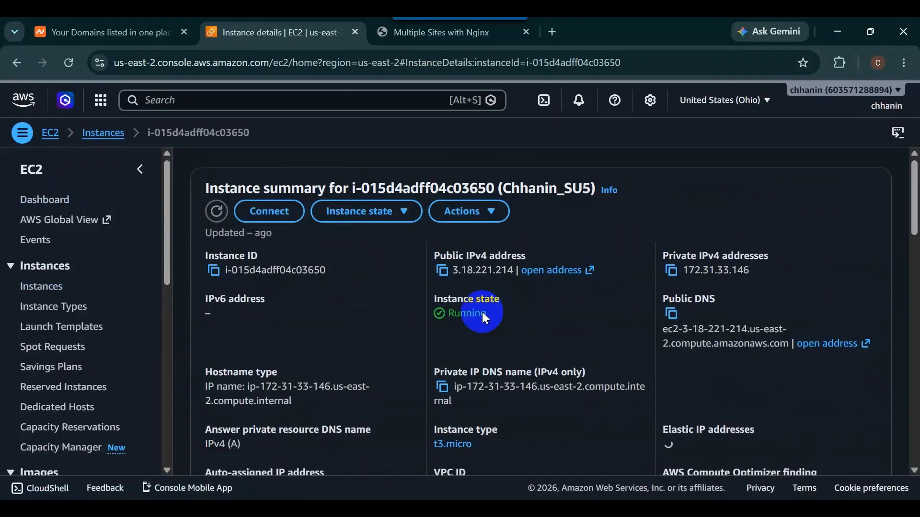
pyautogui.scroll(-3, 550, 306)
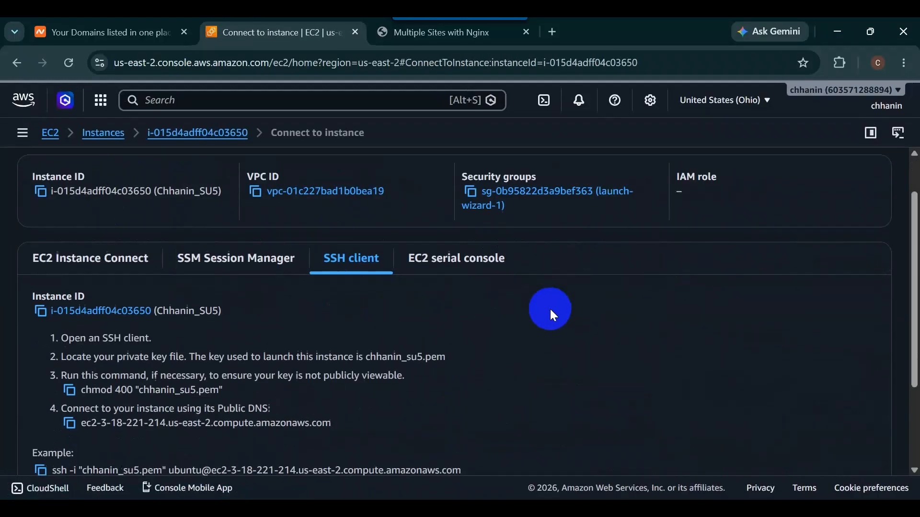
pyautogui.scroll(3, 305, 369)
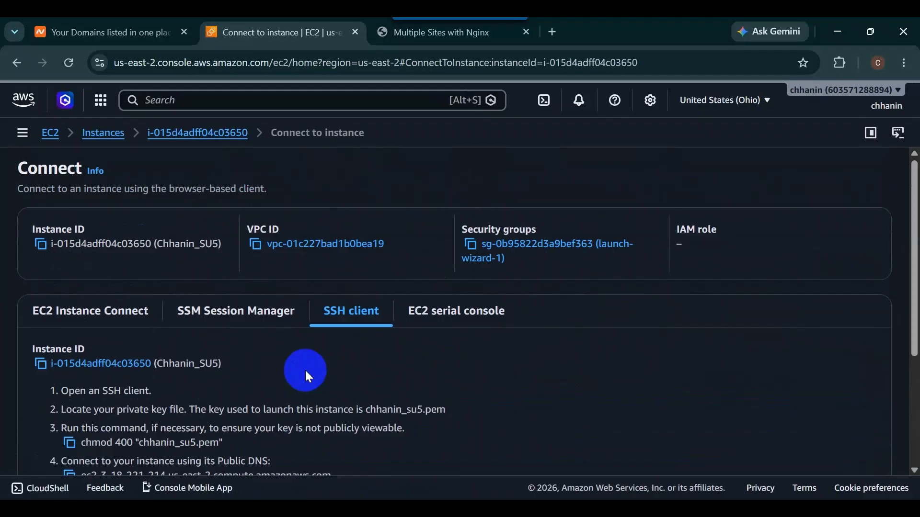
pyautogui.scroll(-3, 672, 435)
# Minimize the browser and open a Git Bash terminal in the Desktop folder.
pyautogui.click(838, 31)
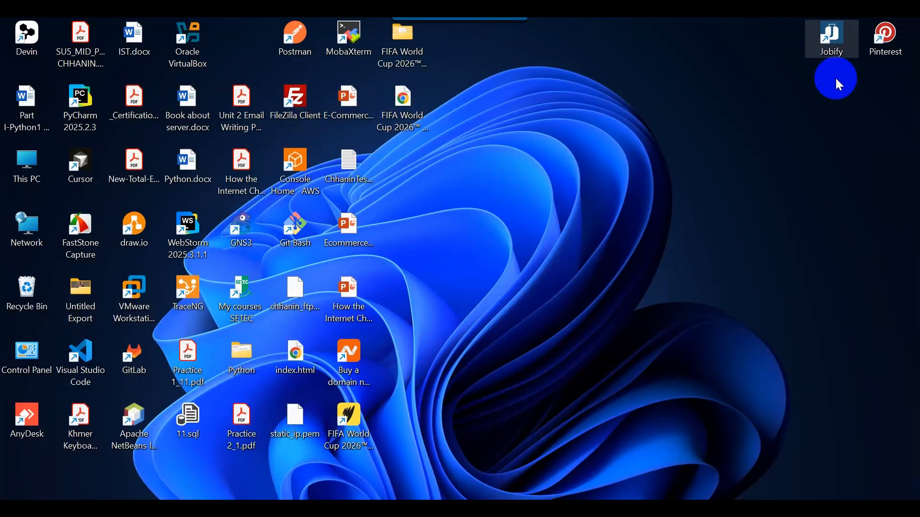
pyautogui.rightClick(643, 117)
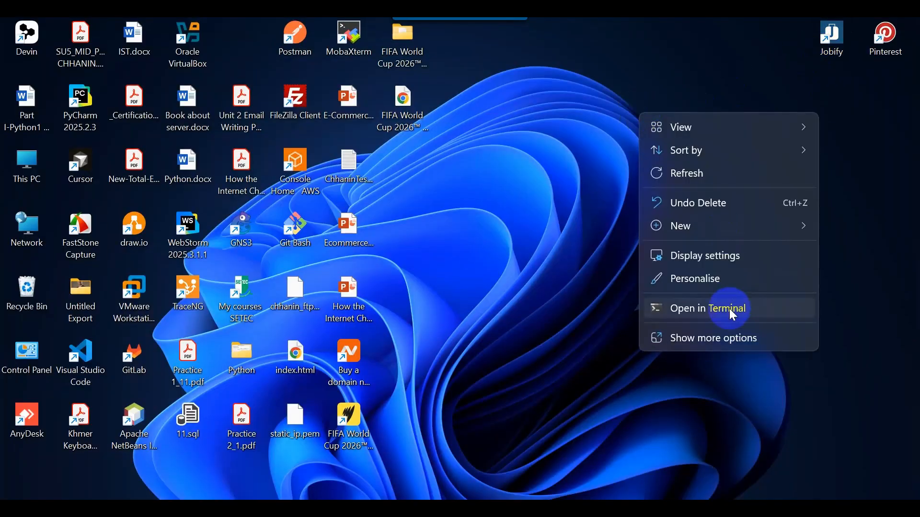
pyautogui.click(714, 339)
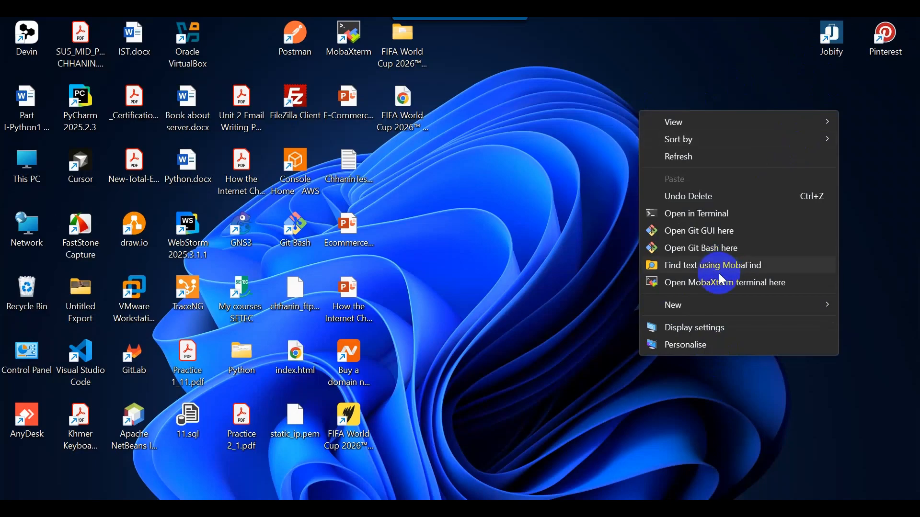
pyautogui.click(728, 247)
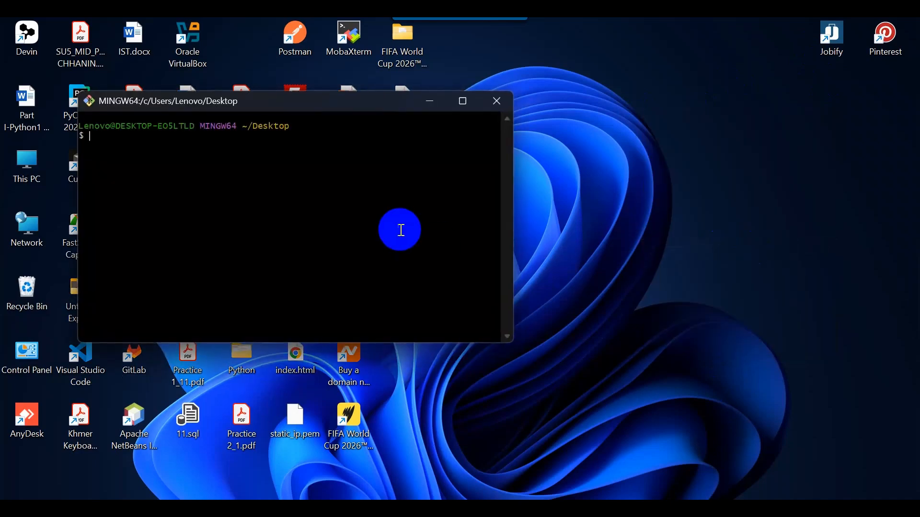
# Copy the SU5 instance's example SSH command from AWS, try to connect with it in Git Bash, and maximize the terminal.
pyautogui.click(611, 508)
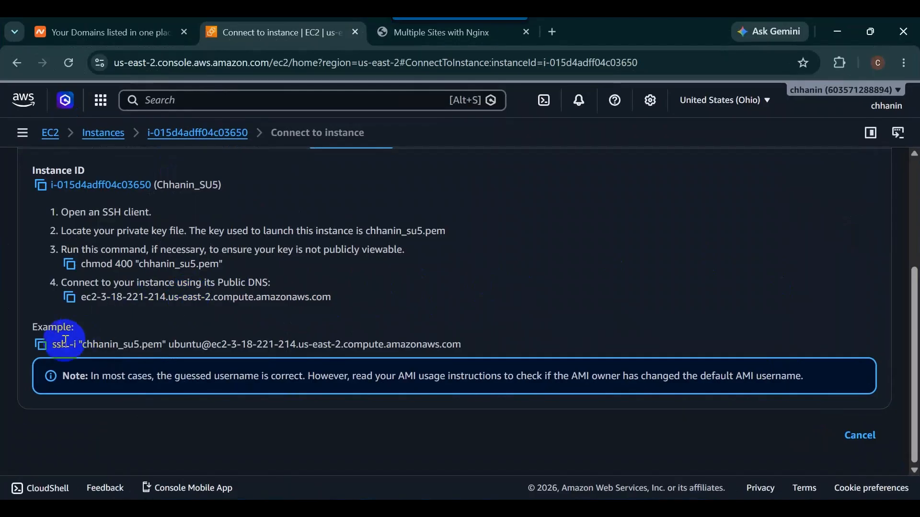
pyautogui.click(41, 345)
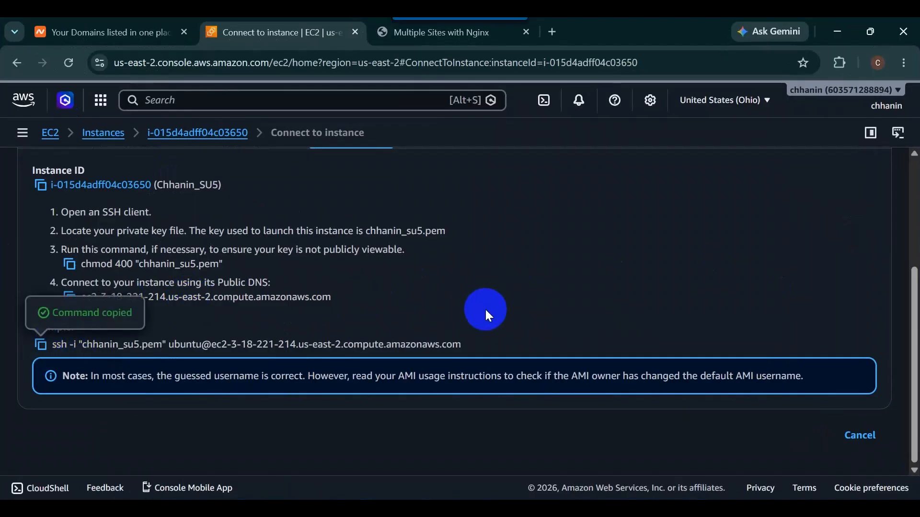
pyautogui.hotkey('alt', 'Tab')
pyautogui.rightClick(320, 154)
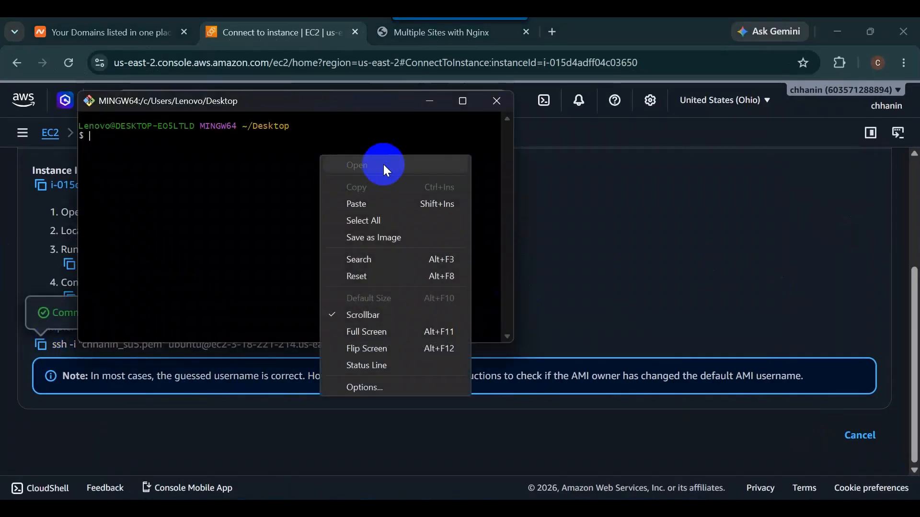
pyautogui.click(383, 204)
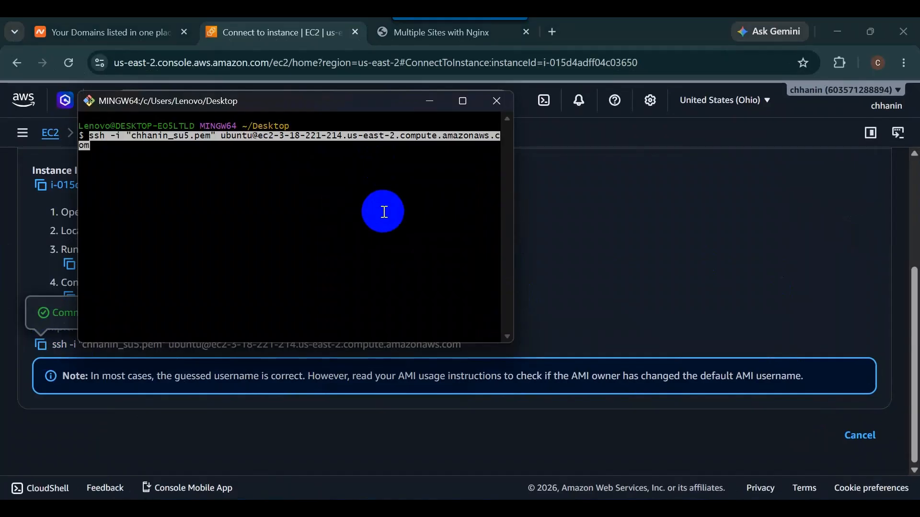
pyautogui.press('Return')
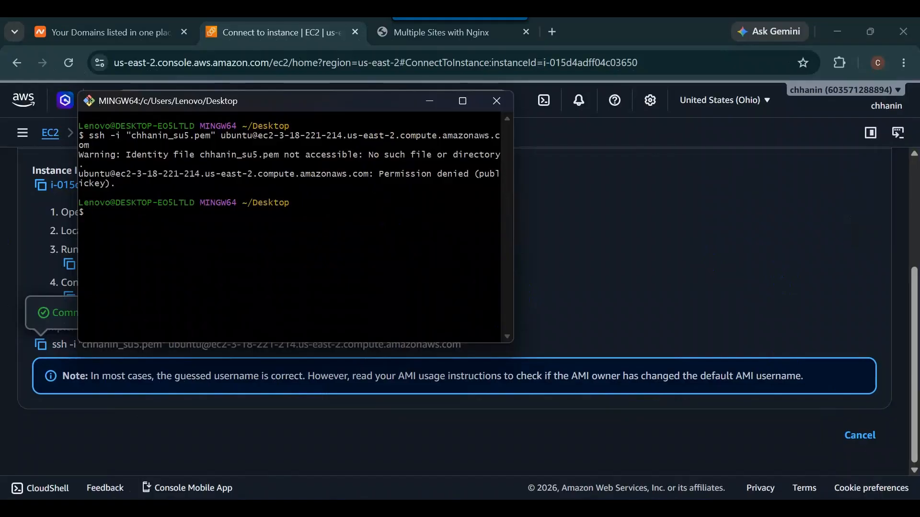
pyautogui.click(483, 168)
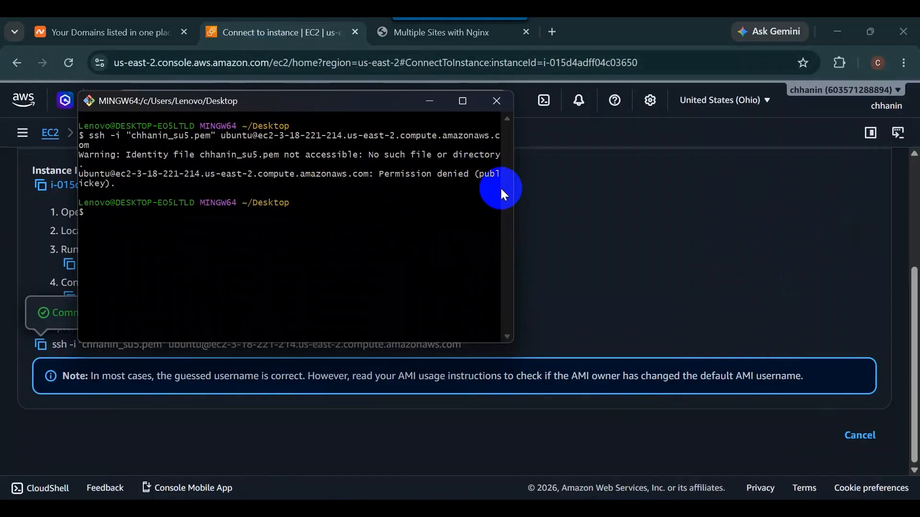
pyautogui.press('super+Up')
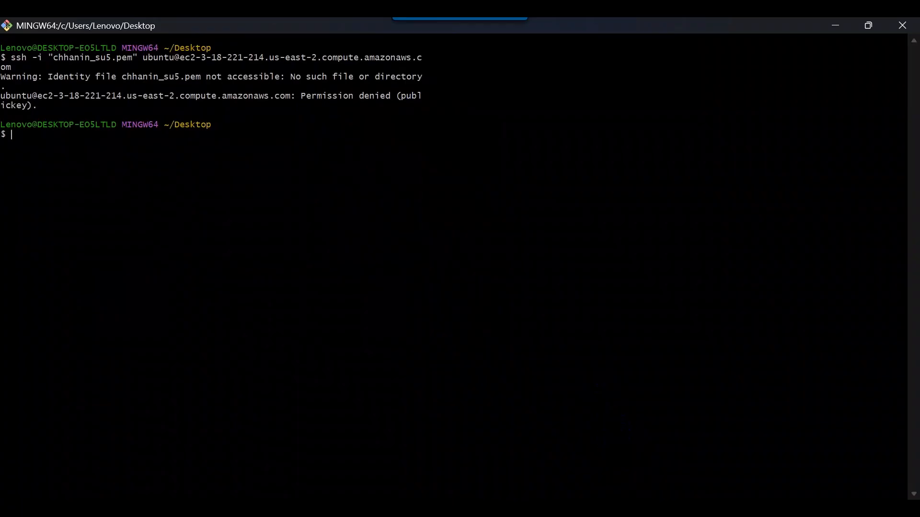
# Close the SU5 instance's connection page and switch to the other browser window showing the FTP server instance.
pyautogui.click(537, 455)
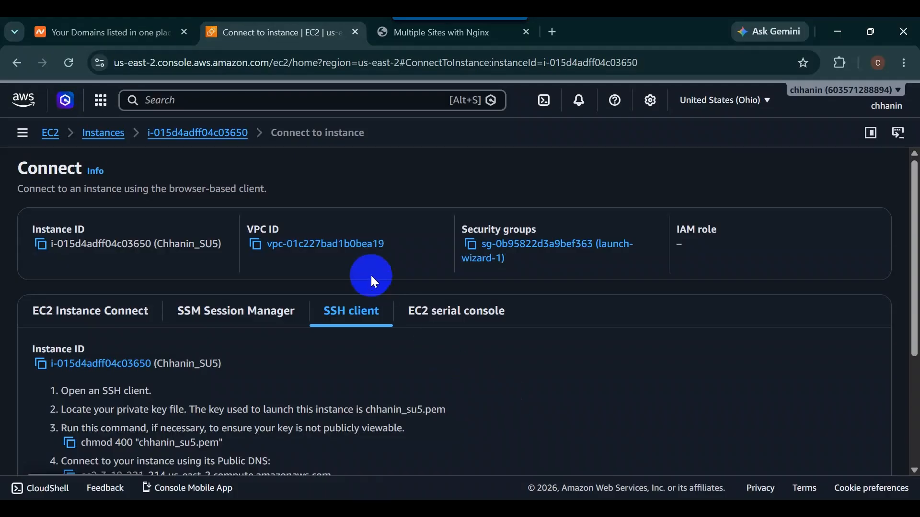
pyautogui.click(355, 32)
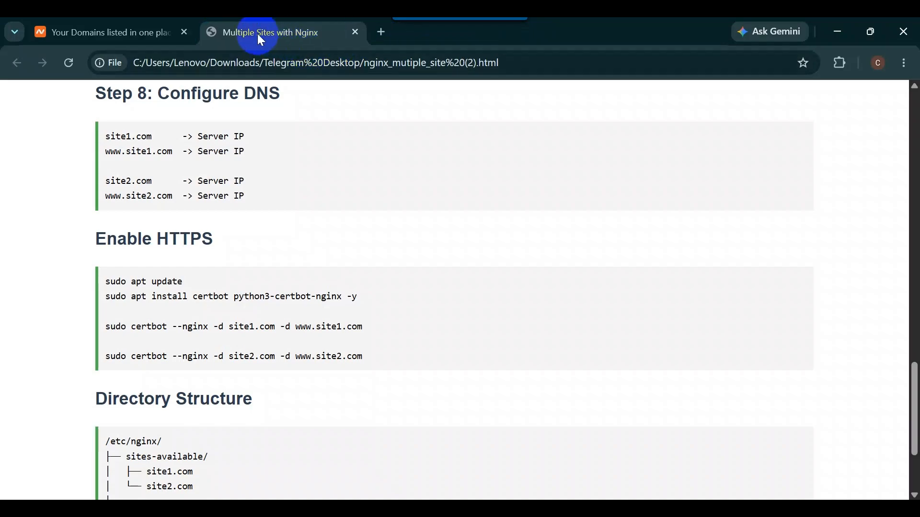
pyautogui.hotkey('alt', 'Tab')
pyautogui.hotkey('alt', 'Tab')
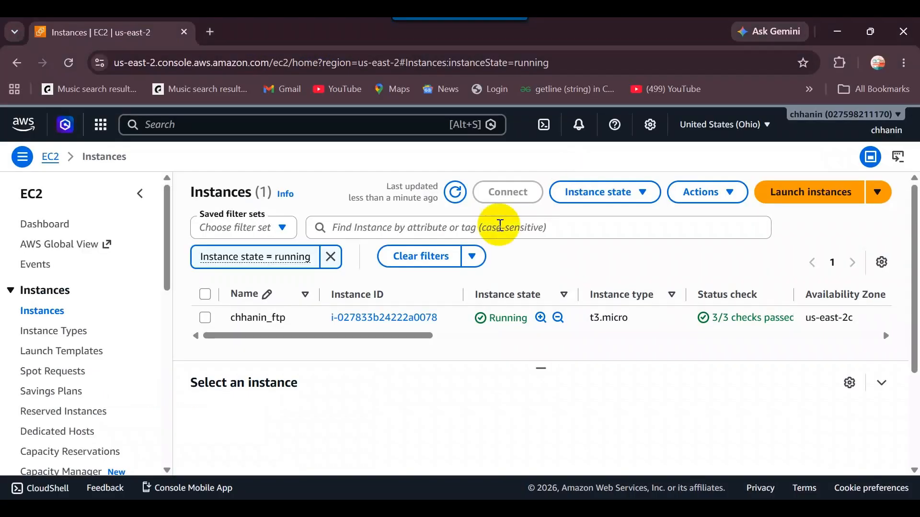
# Open the FTP server instance's SSH client connection instructions and copy the example ssh command.
pyautogui.click(389, 318)
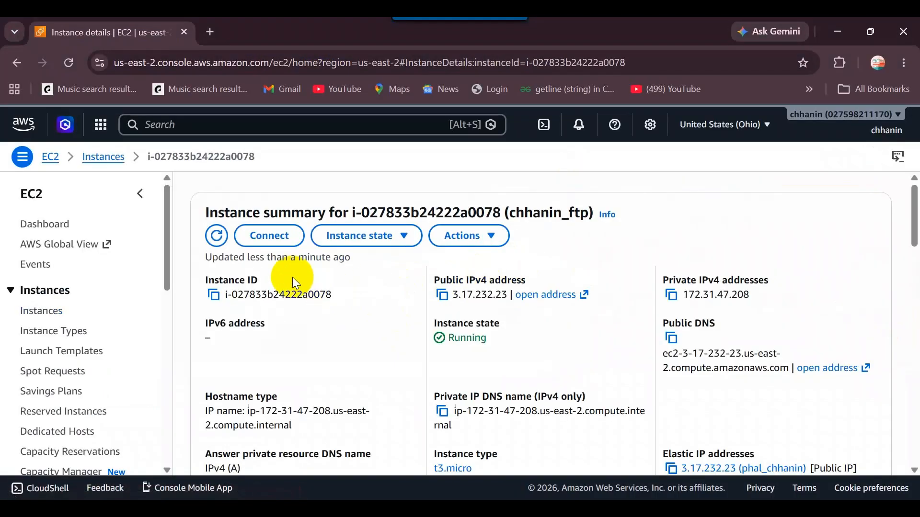
pyautogui.click(286, 236)
pyautogui.scroll(-3, 456, 263)
pyautogui.scroll(-2, 456, 263)
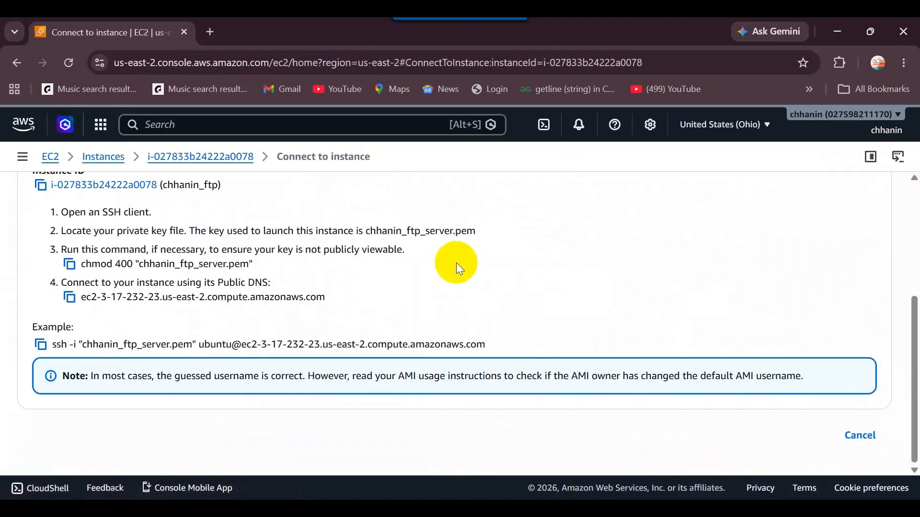
pyautogui.scroll(5, 456, 262)
pyautogui.scroll(-4, 456, 266)
pyautogui.scroll(-1, 456, 266)
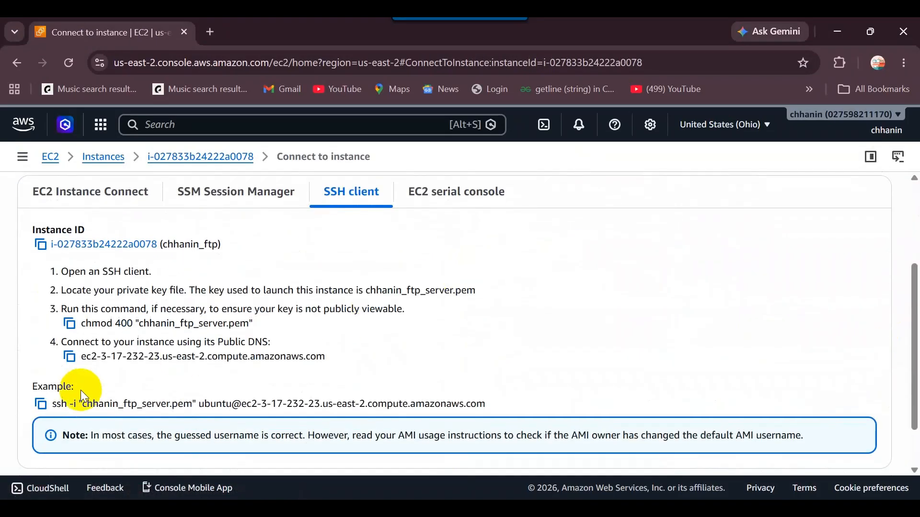
pyautogui.click(41, 404)
# Switch to Git Bash and connect to the FTP server instance as ubuntu using the copied ssh command.
pyautogui.hotkey('alt', 'Tab')
pyautogui.hotkey('alt', 'Tab')
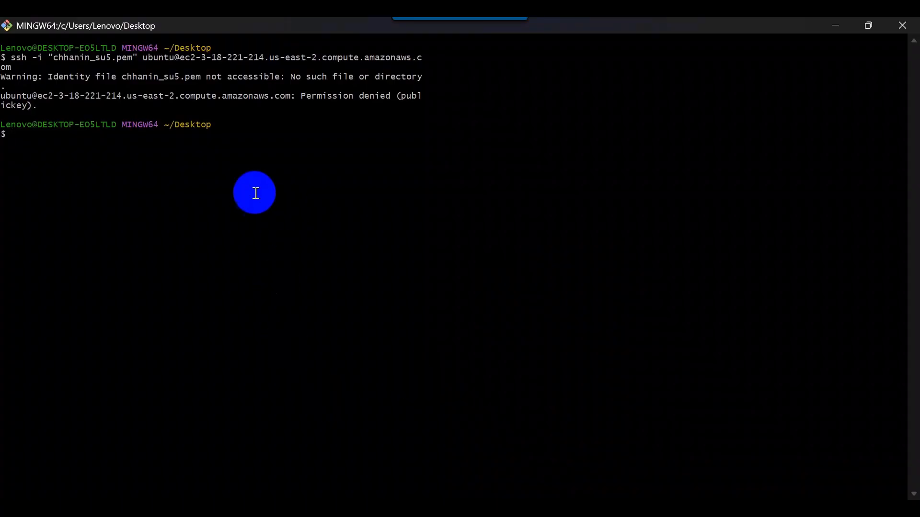
pyautogui.rightClick(218, 154)
pyautogui.click(308, 205)
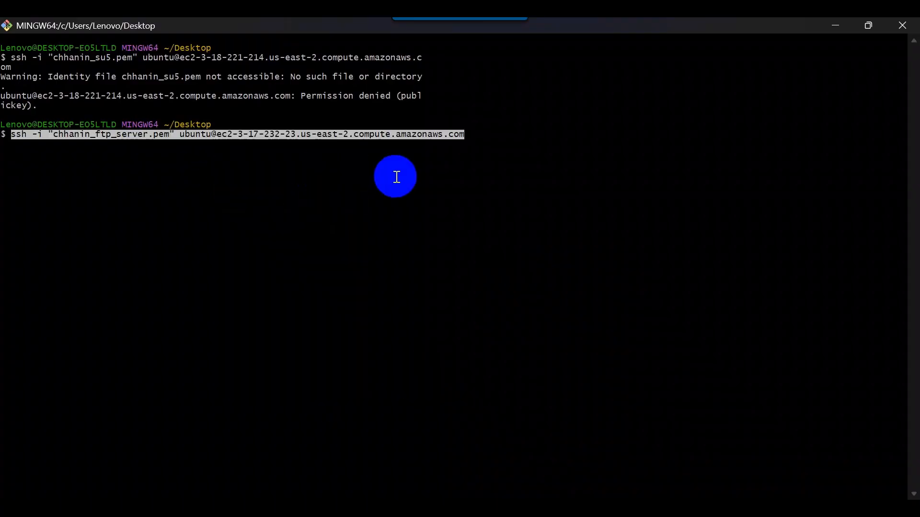
pyautogui.press('Return')
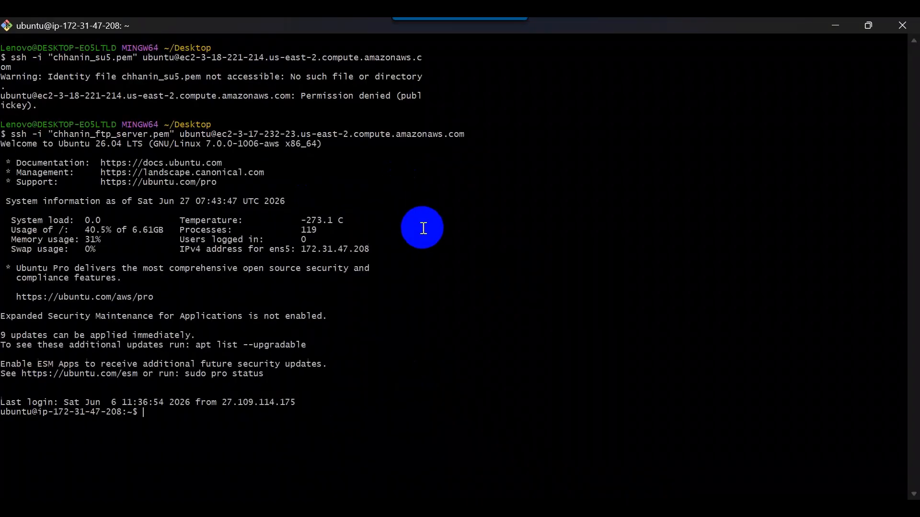
# Clear the terminal and refresh the server's package lists with sudo apt update.
pyautogui.hotkey('ctrl', 'l')
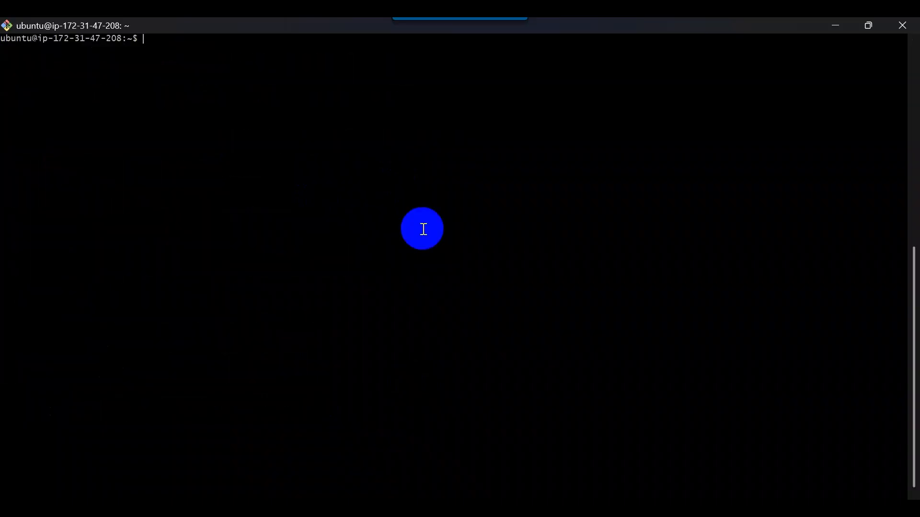
pyautogui.write('su')
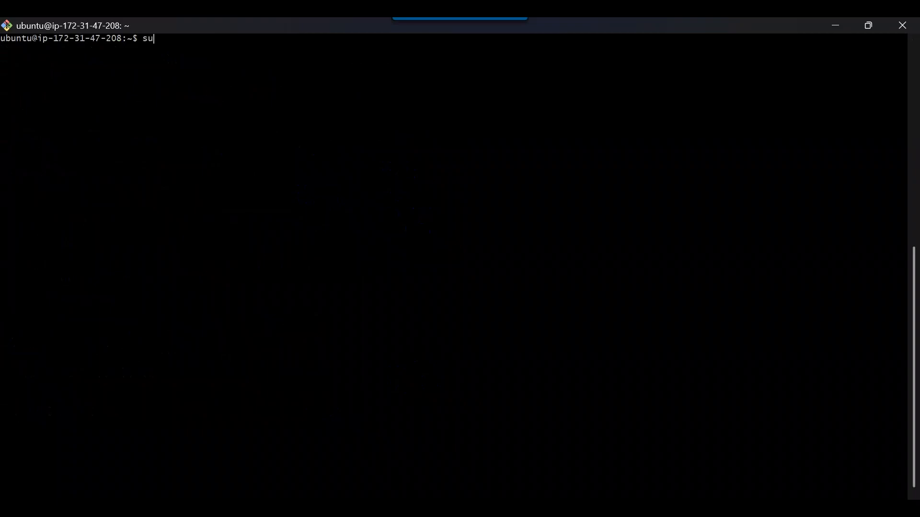
pyautogui.write('do ap')
pyautogui.press('BackSpace')
pyautogui.write('t update')
pyautogui.press('Return')
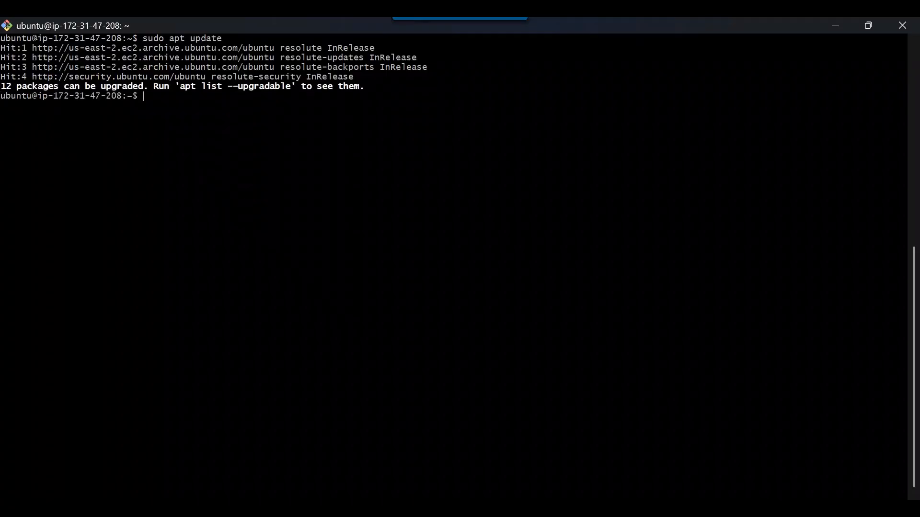
# Upgrade the server's installed packages with sudo apt upgrade, answering y to continue.
pyautogui.press('Up')
pyautogui.press('BackSpace')
pyautogui.press('BackSpace')
pyautogui.press('BackSpace')
pyautogui.press('BackSpace')
pyautogui.press('BackSpace')
pyautogui.press('BackSpace')
pyautogui.write('upgre')
pyautogui.press('BackSpace')
pyautogui.write('ade')
pyautogui.press('Return')
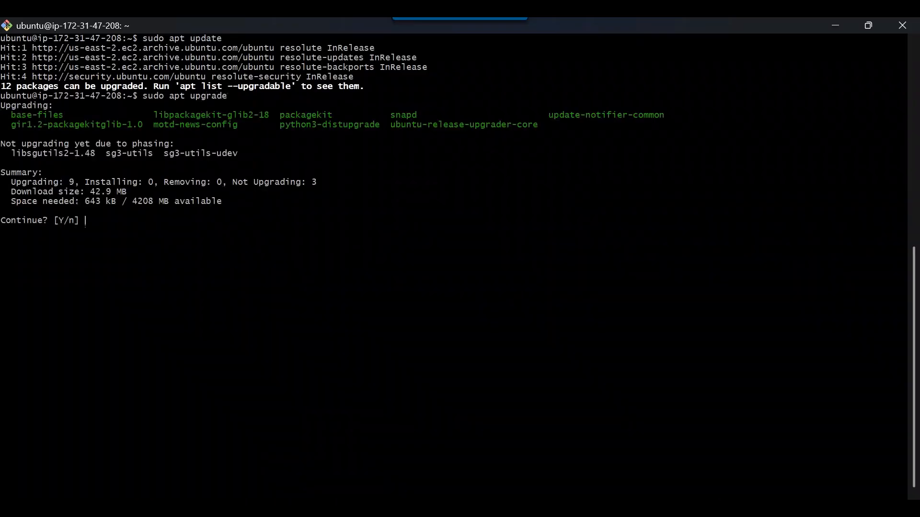
pyautogui.write('y')
pyautogui.press('Return')
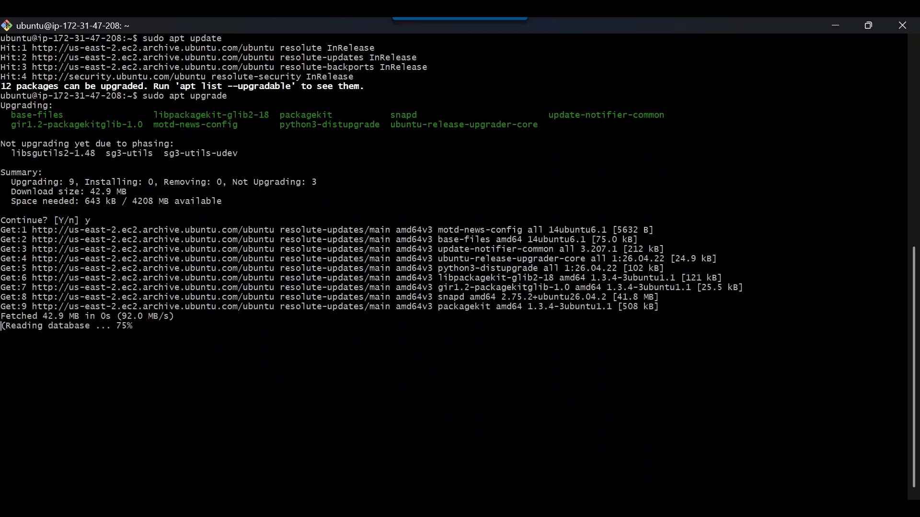
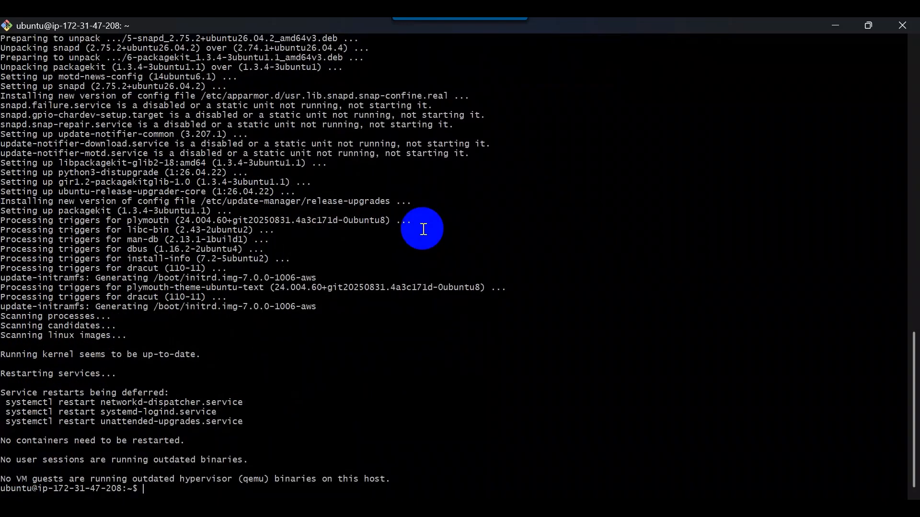
# Change to the /var/www directory and list its contents with ls.
pyautogui.write('cd /var/')
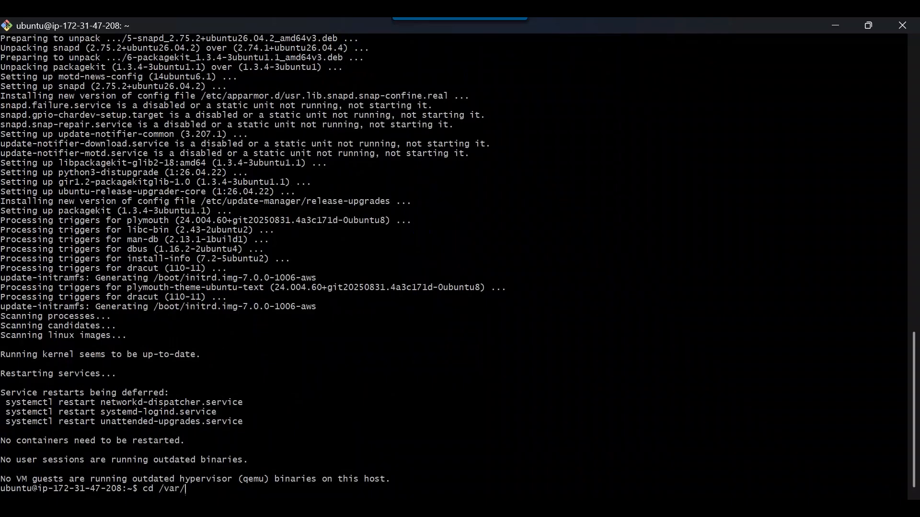
pyautogui.write('www')
pyautogui.press('Return')
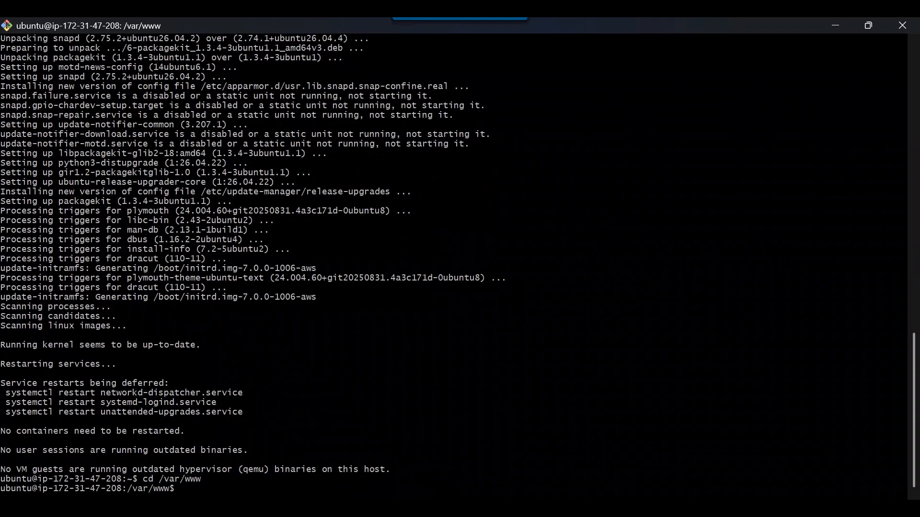
pyautogui.write('ls')
pyautogui.press('Return')
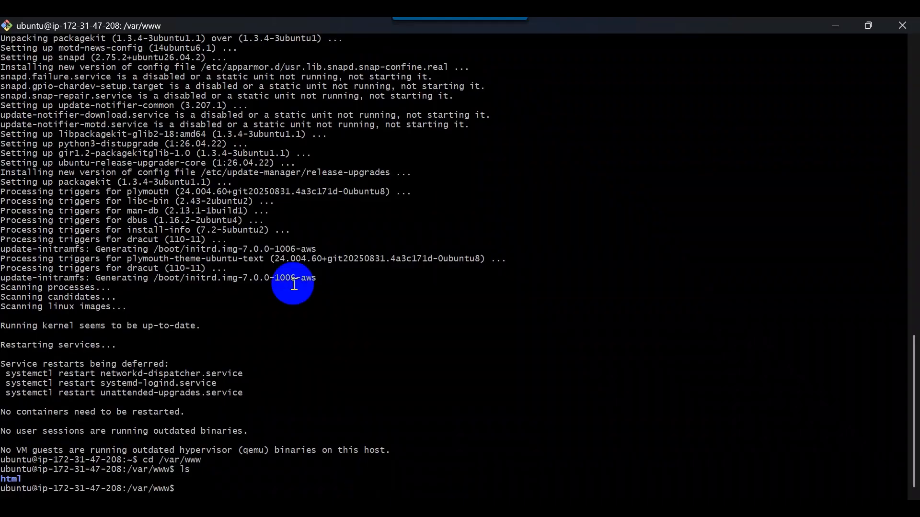
# Clear the terminal, check the domain names in the Namecheap domain list, and create the chhanin.site/html directory with mkdir -p.
pyautogui.hotkey('ctrl', 'l')
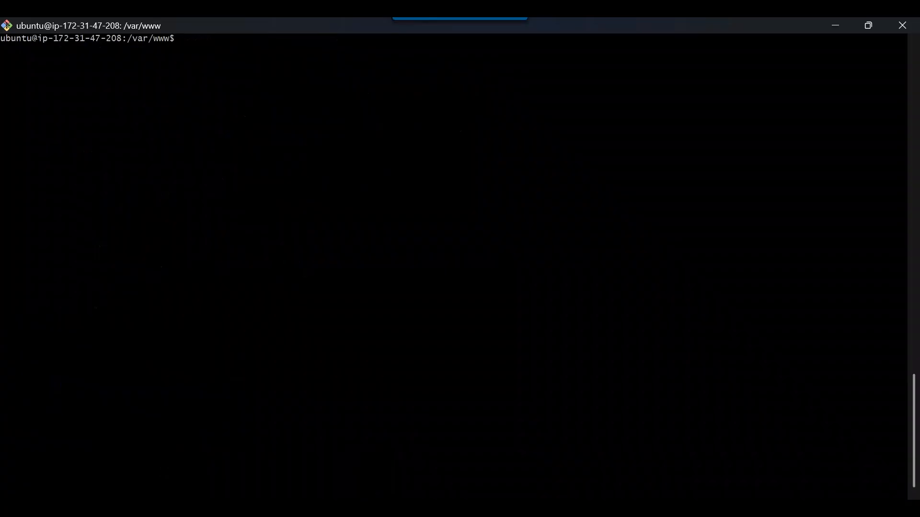
pyautogui.write('mkdir -p')
pyautogui.hotkey('alt', 'Tab')
pyautogui.press('Tab')
pyautogui.click(77, 25)
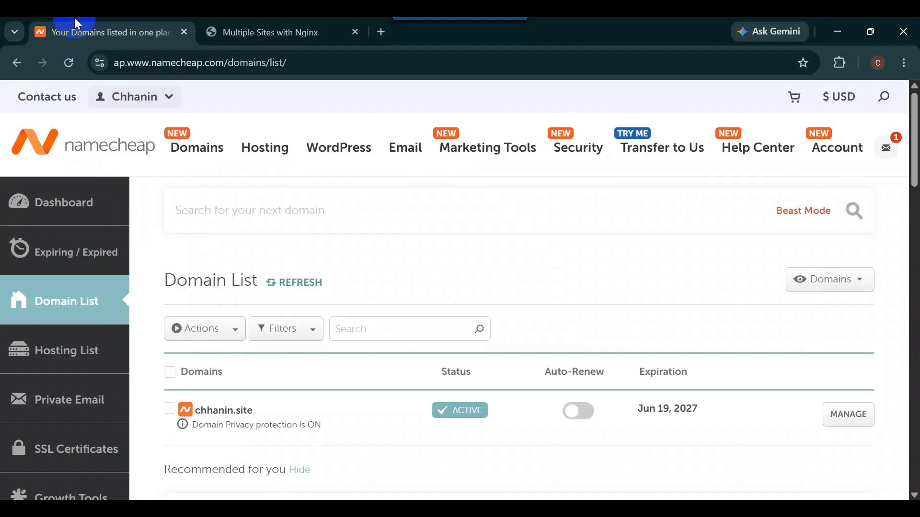
pyautogui.scroll(-3, 288, 308)
pyautogui.scroll(-2, 289, 271)
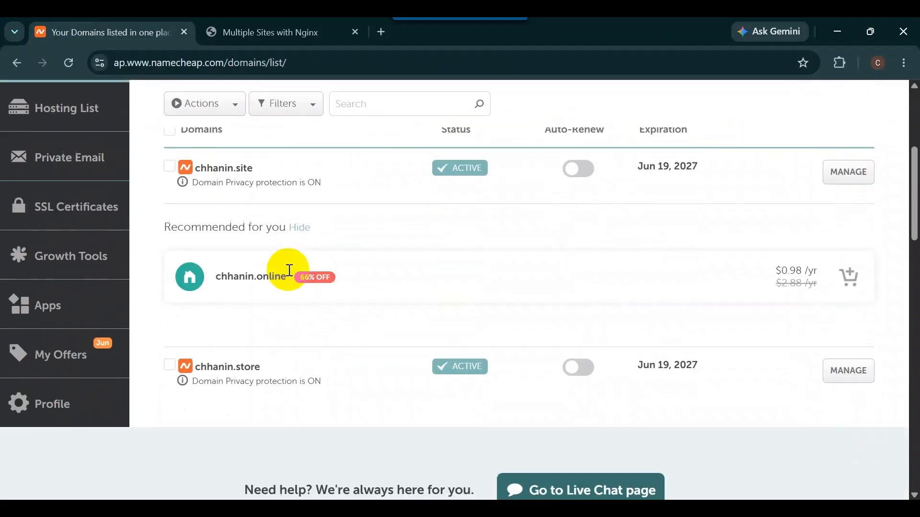
pyautogui.scroll(4, 290, 271)
pyautogui.hotkey('alt', 'Tab')
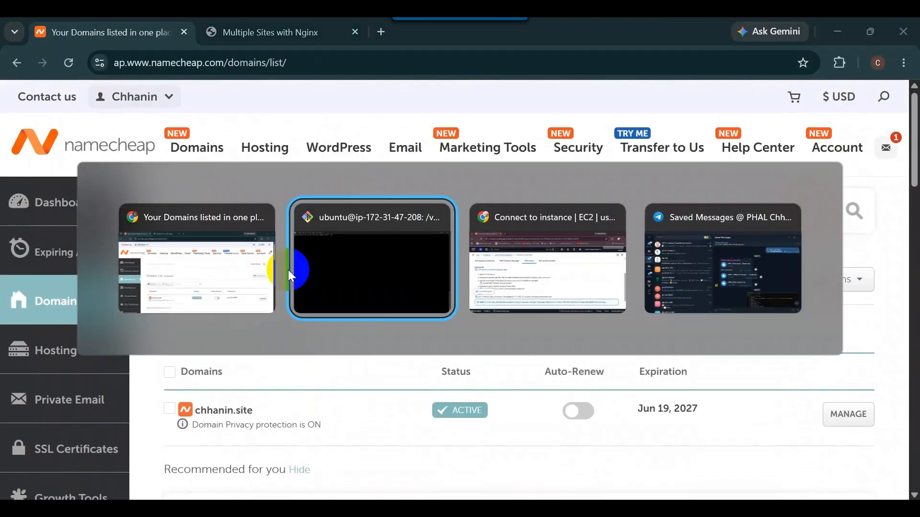
pyautogui.write('c')
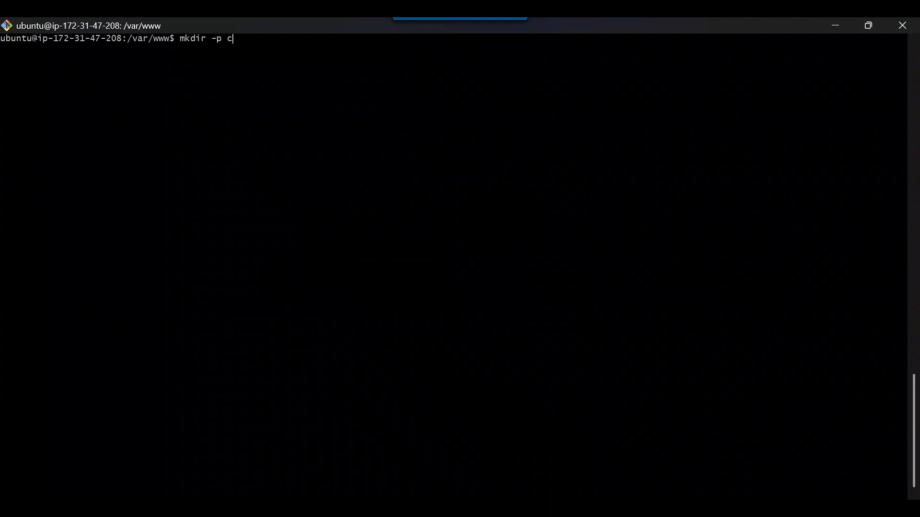
pyautogui.write('hhanin.site/html')
pyautogui.press('Return')
# Create the chhanin.store/html directory with mkdir -p, checking the name against the domain list, and list /var/www with ls.
pyautogui.press('Up')
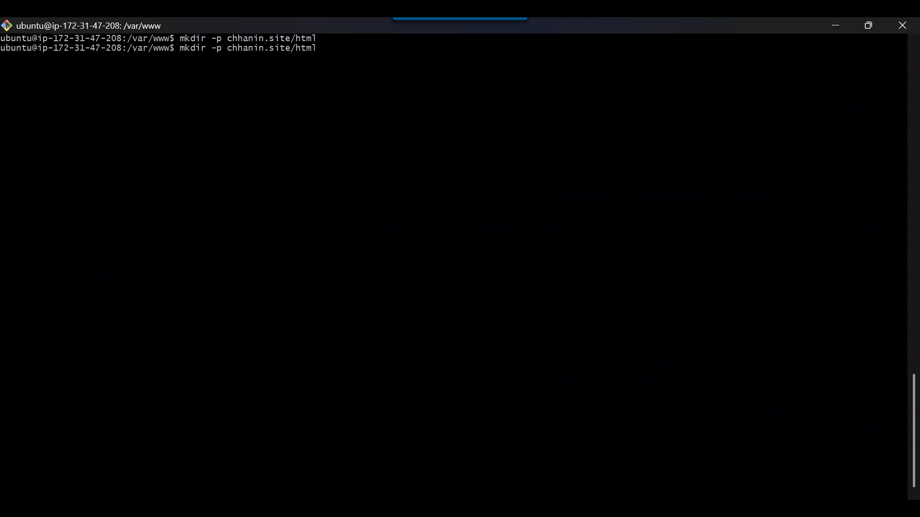
pyautogui.press('BackSpace')
pyautogui.press('BackSpace')
pyautogui.press('BackSpace')
pyautogui.press('BackSpace')
pyautogui.write('store')
pyautogui.hotkey('alt', 'Tab')
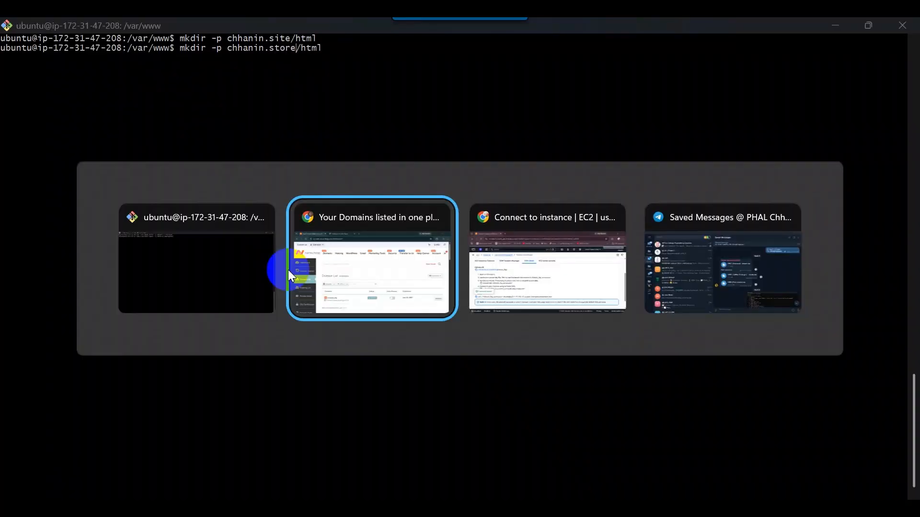
pyautogui.scroll(-7, 288, 269)
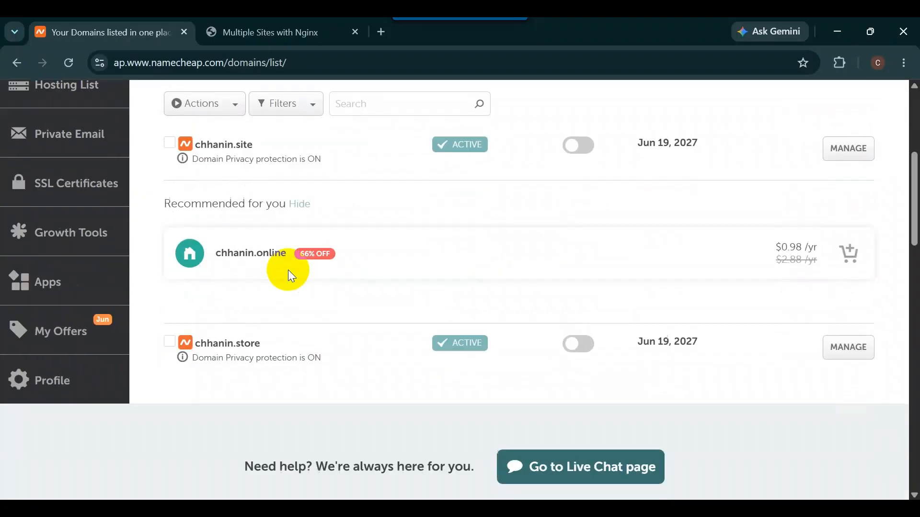
pyautogui.hotkey('alt', 'Tab')
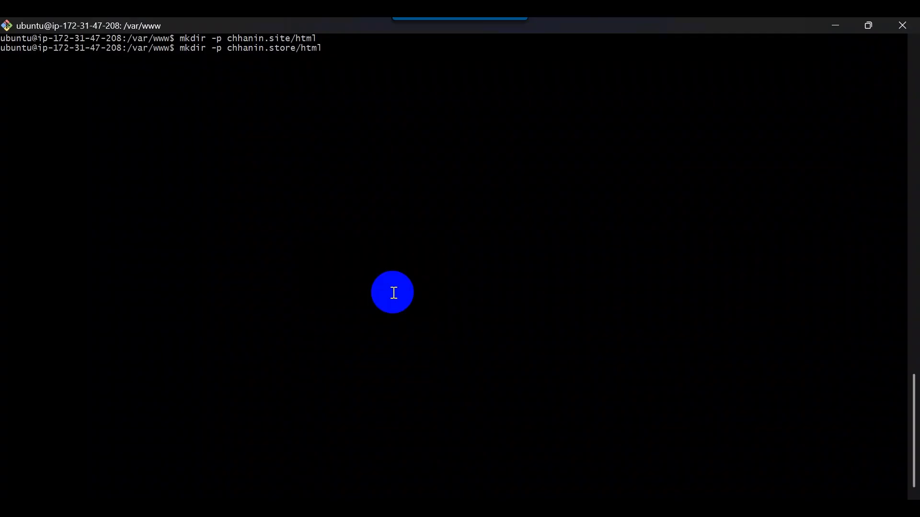
pyautogui.press('Right')
pyautogui.press('Right')
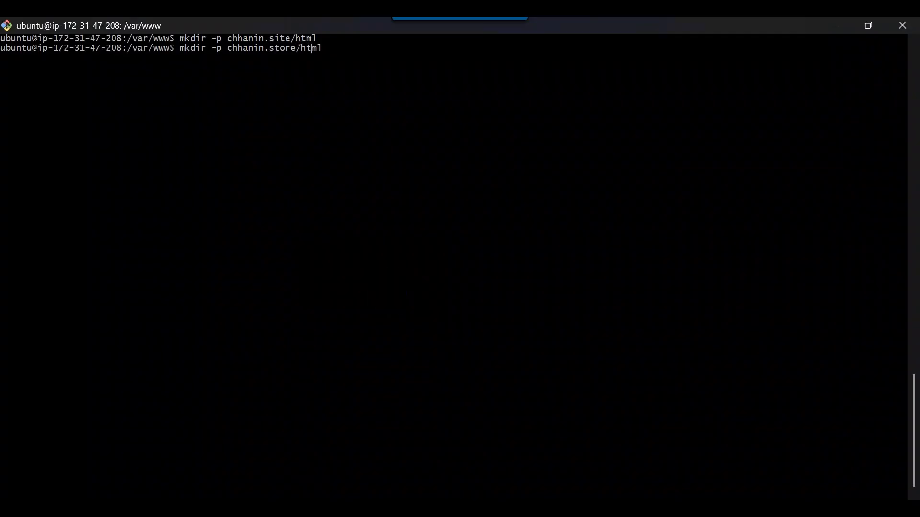
pyautogui.press('Return')
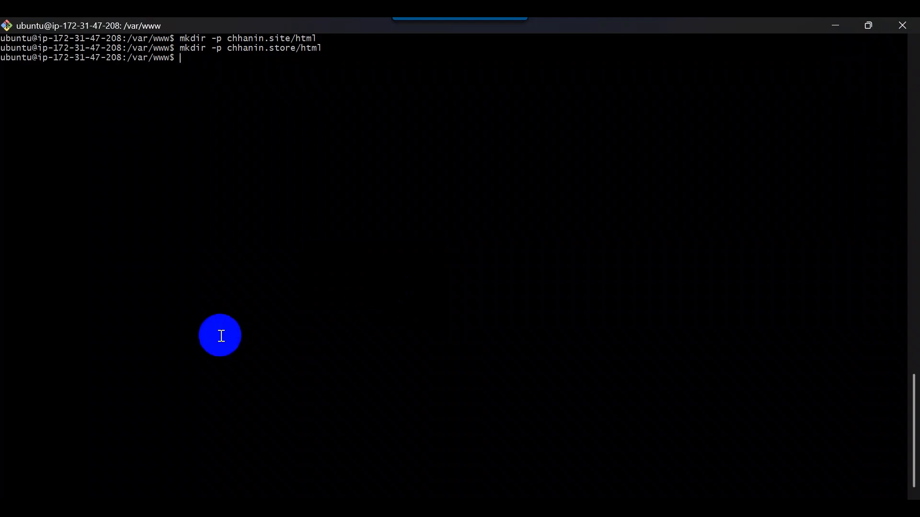
pyautogui.write('ls')
pyautogui.press('Return')
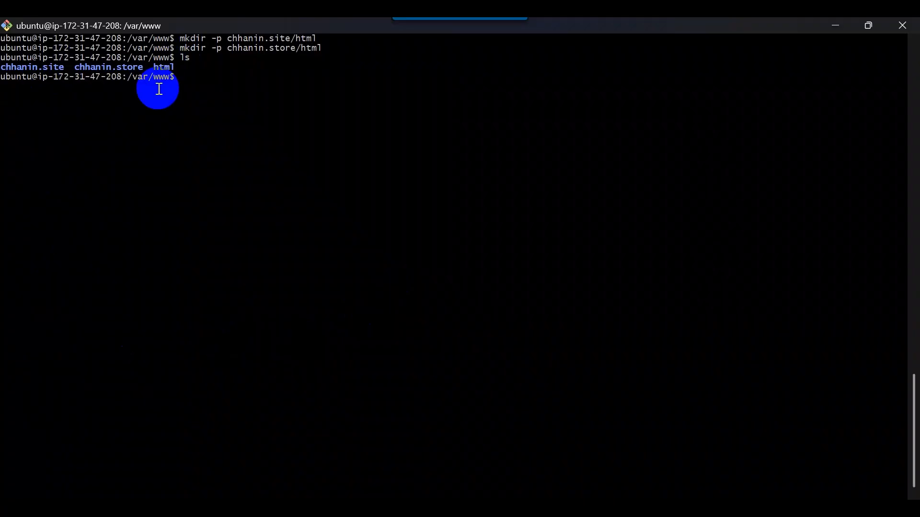
# Switch to the Multiple Sites with Nginx guide in Chrome and review its directory, test page, permission and configuration steps.
pyautogui.hotkey('alt', 'Tab')
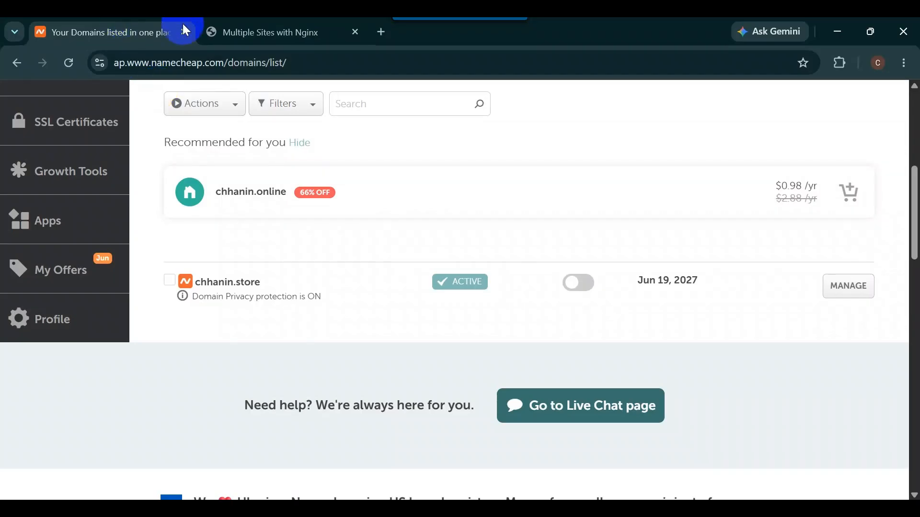
pyautogui.click(239, 29)
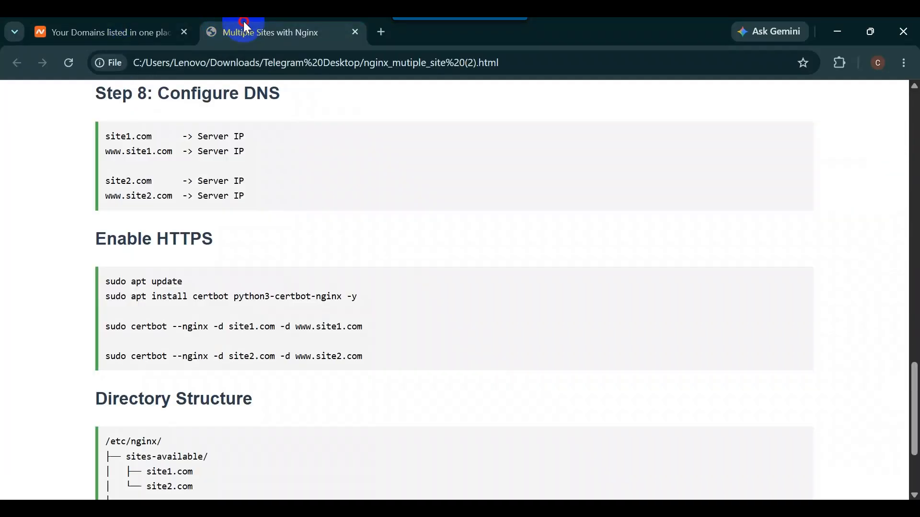
pyautogui.scroll(20, 258, 307)
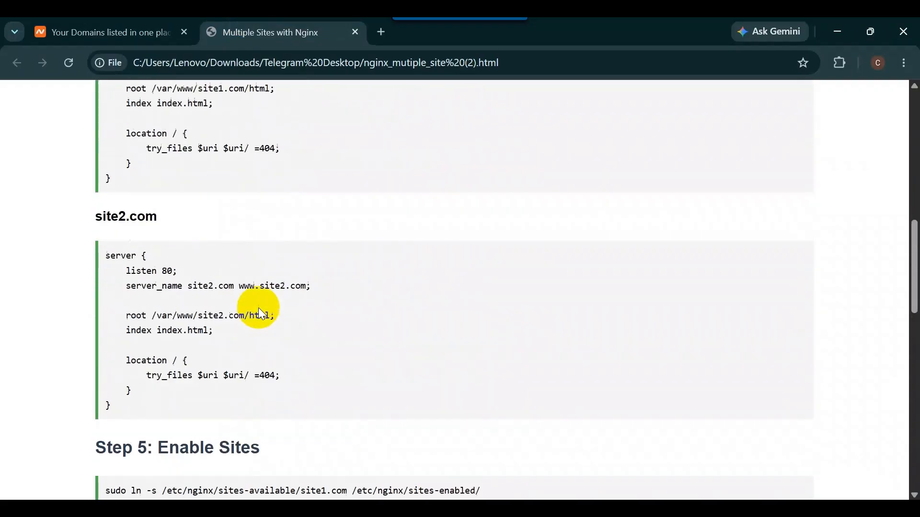
pyautogui.scroll(-4, 257, 308)
pyautogui.scroll(2, 258, 308)
pyautogui.scroll(-1, 258, 308)
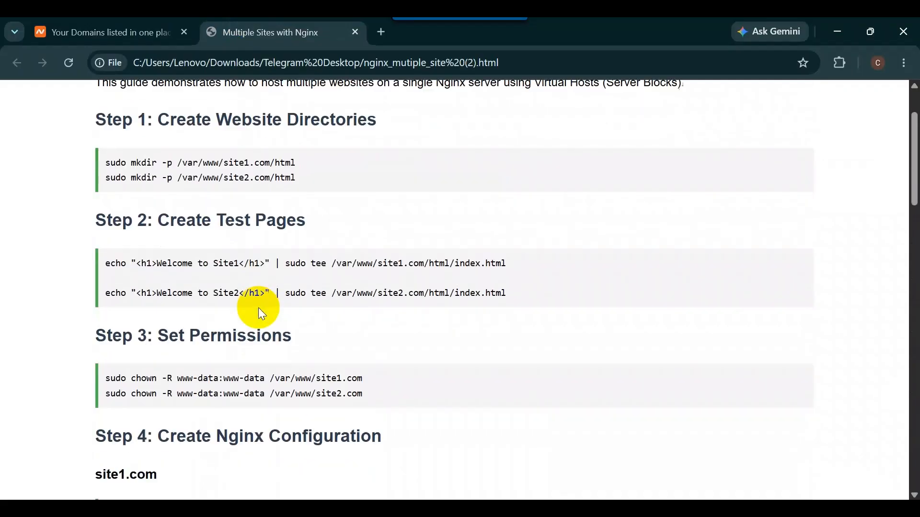
pyautogui.scroll(-3, 258, 308)
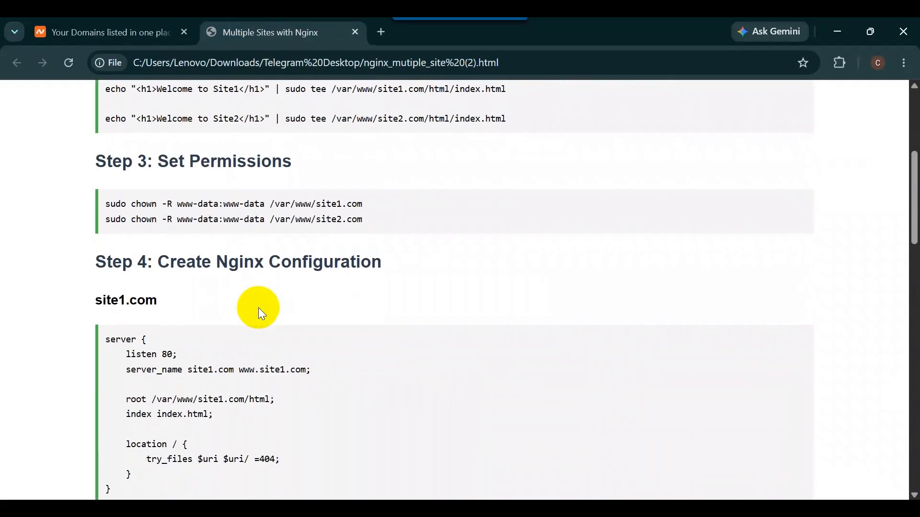
pyautogui.scroll(5, 257, 308)
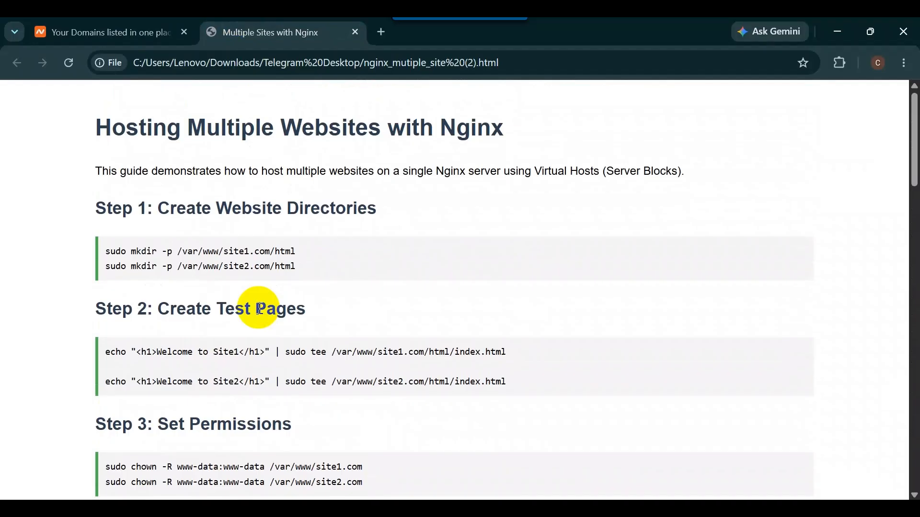
# Switch back to Git Bash and give chhanin.site/html full permissions with sudo chmod 777.
pyautogui.hotkey('alt', 'Tab')
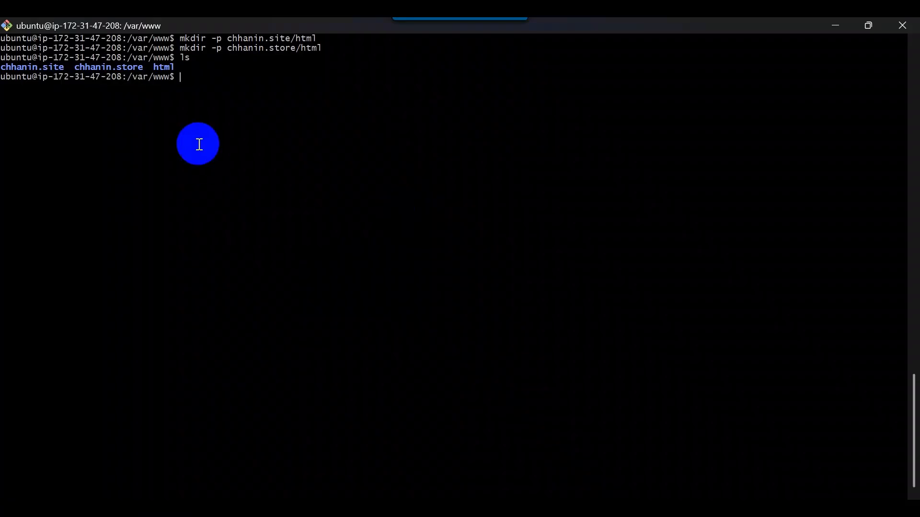
pyautogui.write('sudo')
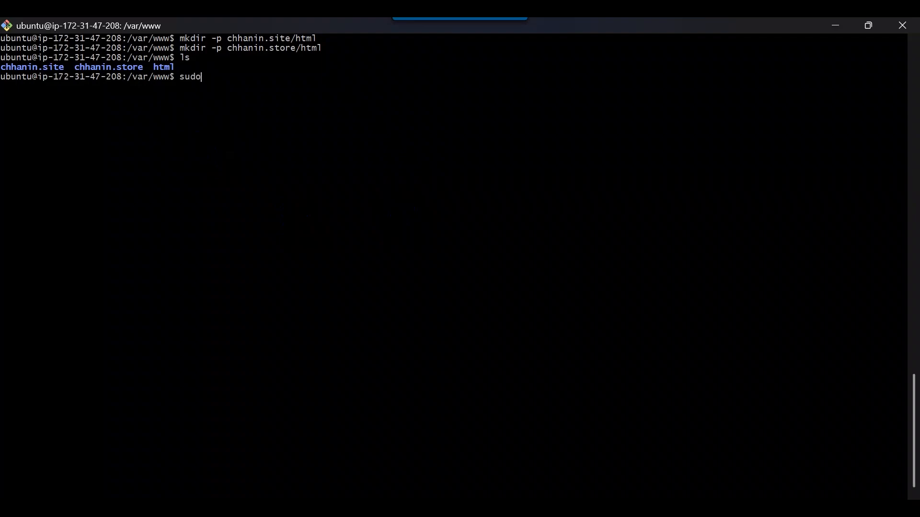
pyautogui.write(' chmod 77 7chhanin.site')
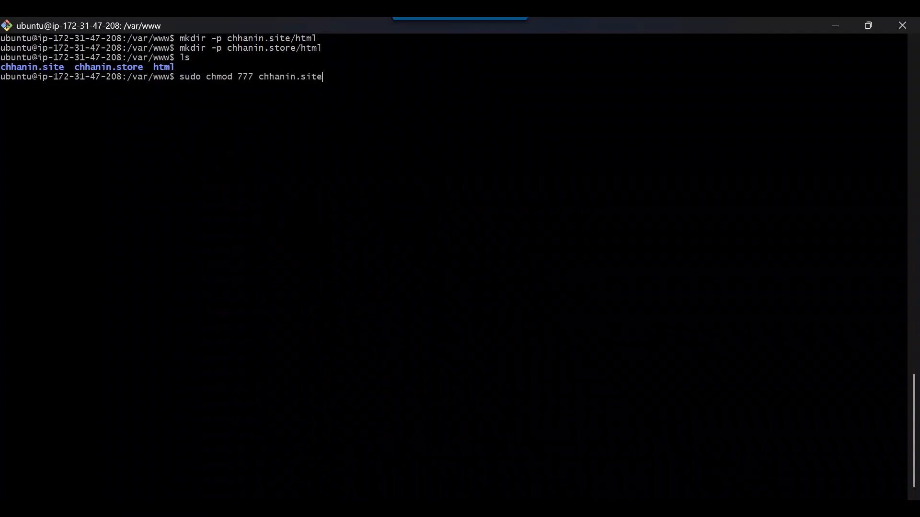
pyautogui.write('/html')
pyautogui.press('Return')
# Apply the same sudo chmod 777 command to the chhanin.store/html directory.
pyautogui.press('Up')
pyautogui.press('Left')
pyautogui.press('Left')
pyautogui.press('Left')
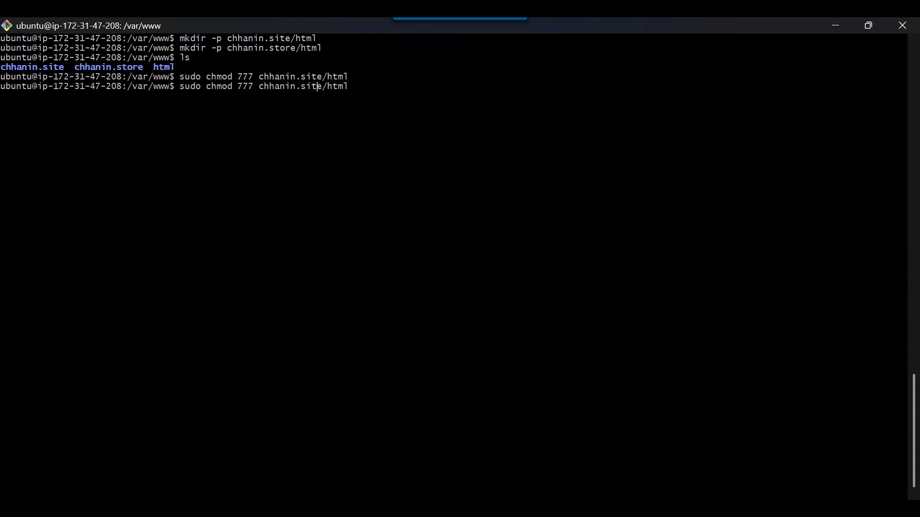
pyautogui.press('BackSpace')
pyautogui.press('BackSpace')
pyautogui.press('BackSpace')
pyautogui.write('tore')
pyautogui.press('Return')
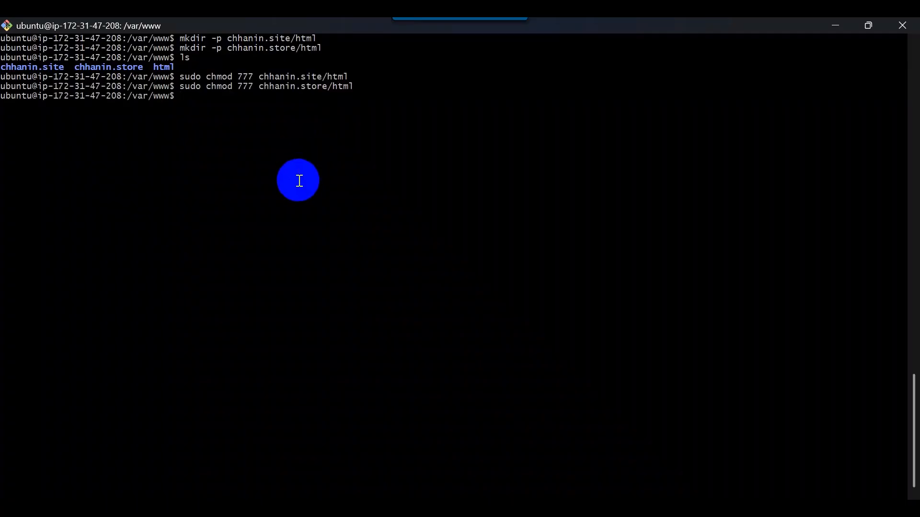
# Launch FileZilla, maximize its window, and open the Site Manager.
pyautogui.press('super')
pyautogui.write('fi')
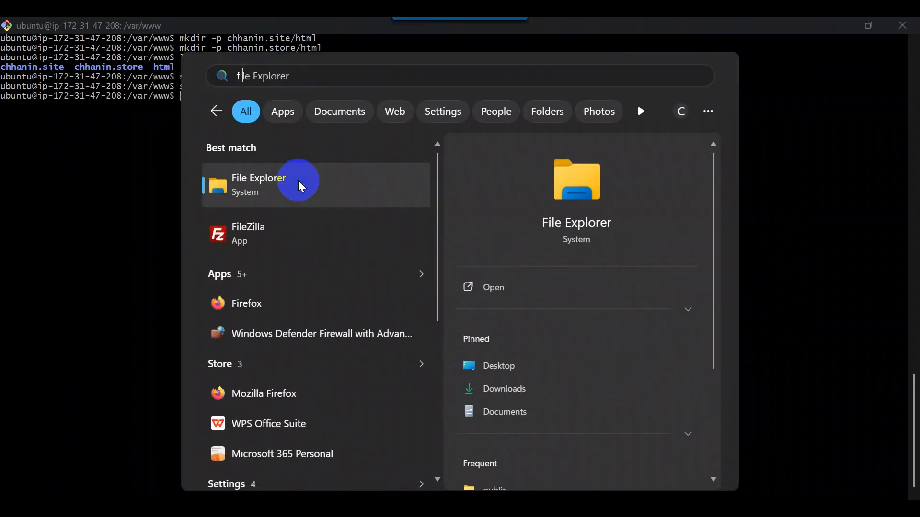
pyautogui.press('Down')
pyautogui.press('Return')
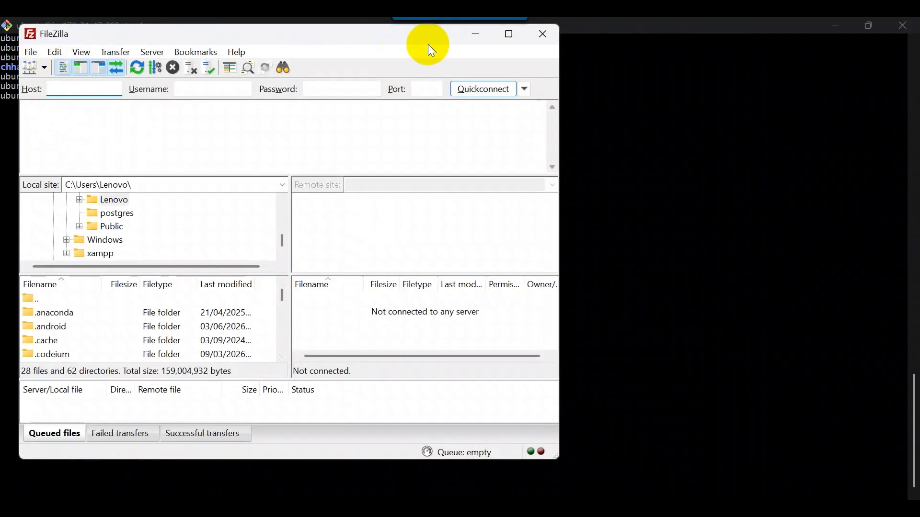
pyautogui.click(509, 34)
pyautogui.click(12, 42)
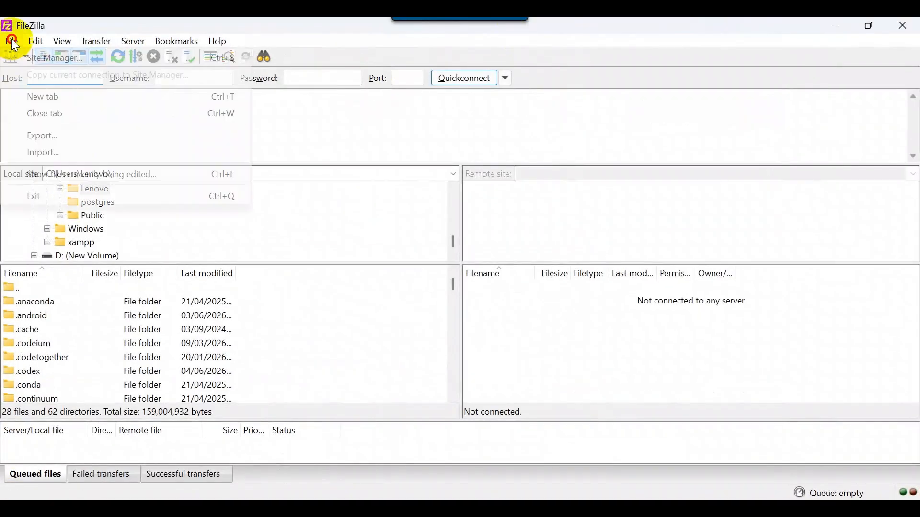
pyautogui.click(12, 41)
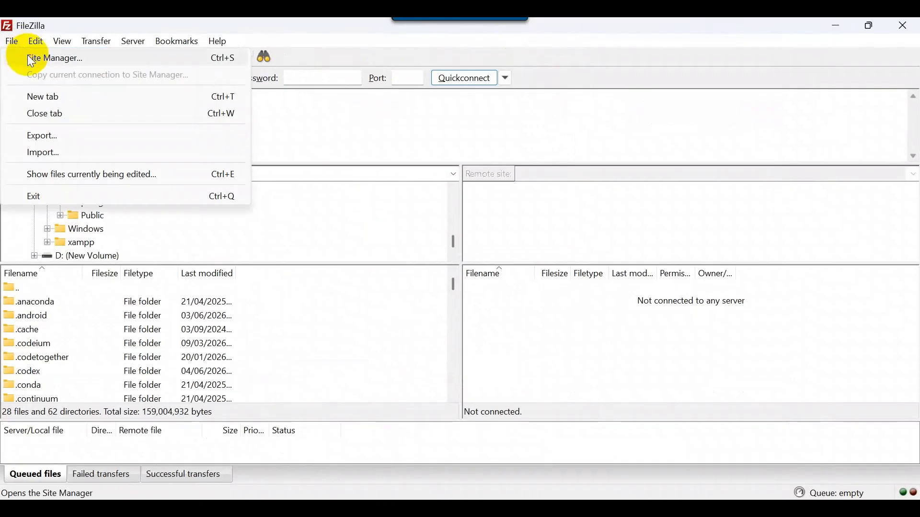
pyautogui.click(31, 59)
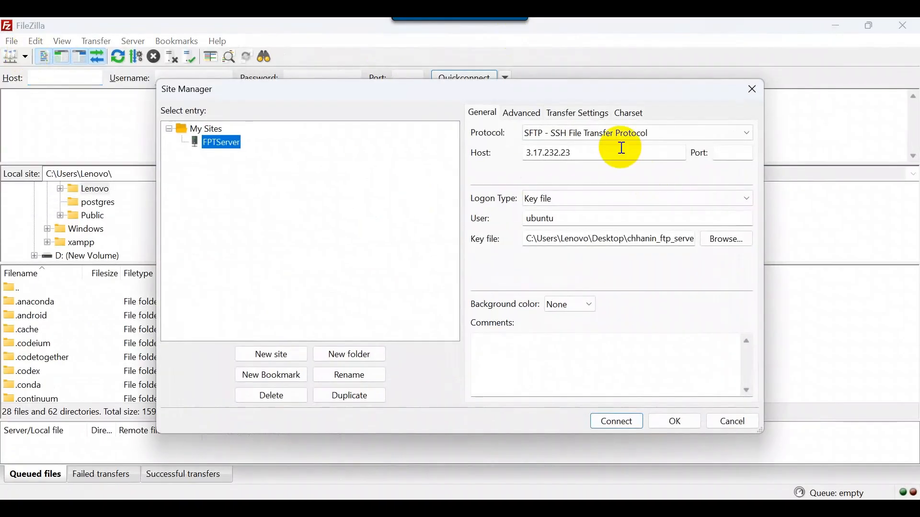
# Switch to the AWS console and reopen the running instance's connection page to examine its SSH client details and public DNS.
pyautogui.hotkey('alt', 'Tab')
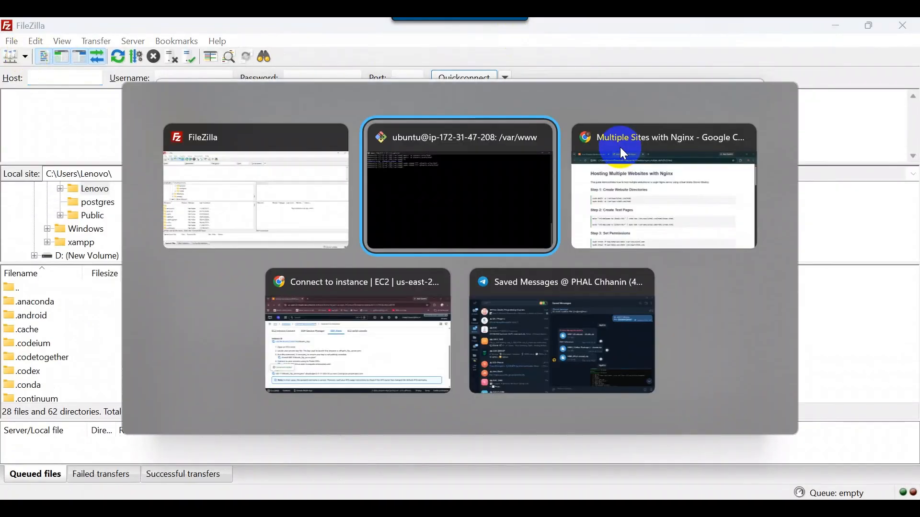
pyautogui.press('Tab')
pyautogui.press('Tab')
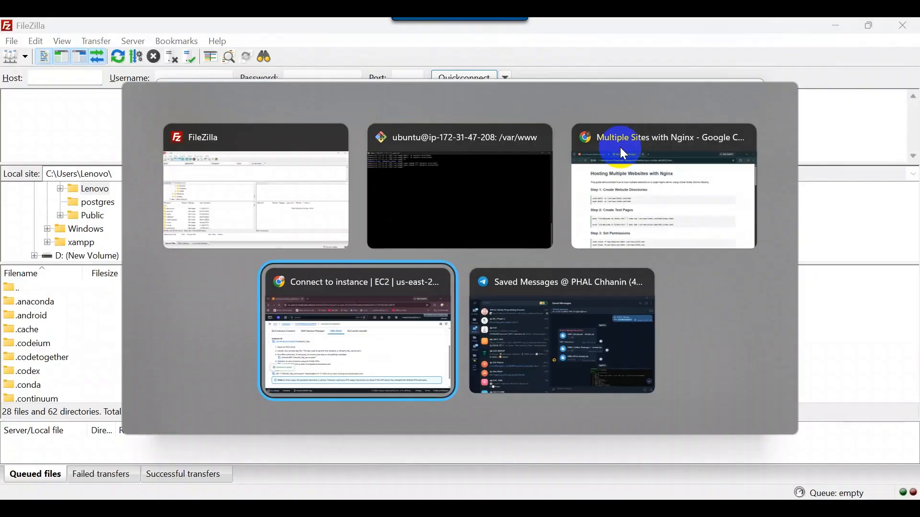
pyautogui.scroll(-1, 369, 220)
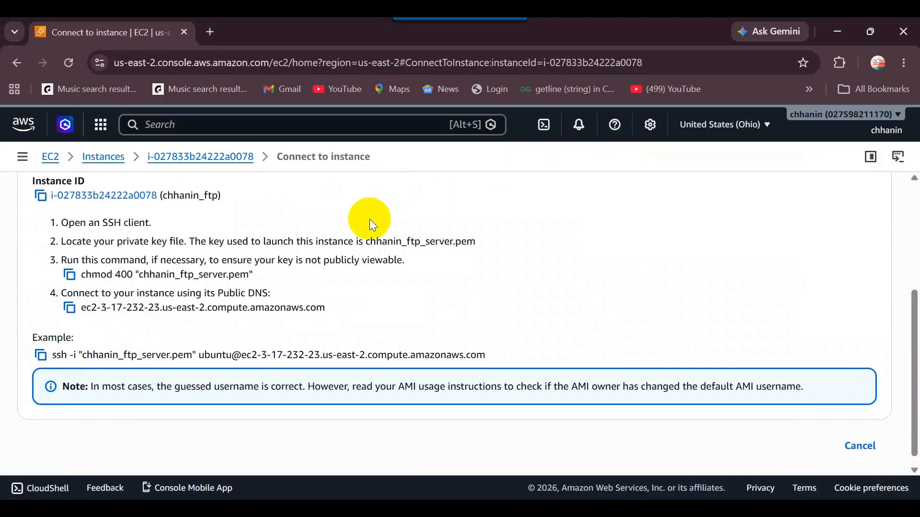
pyautogui.scroll(4, 369, 220)
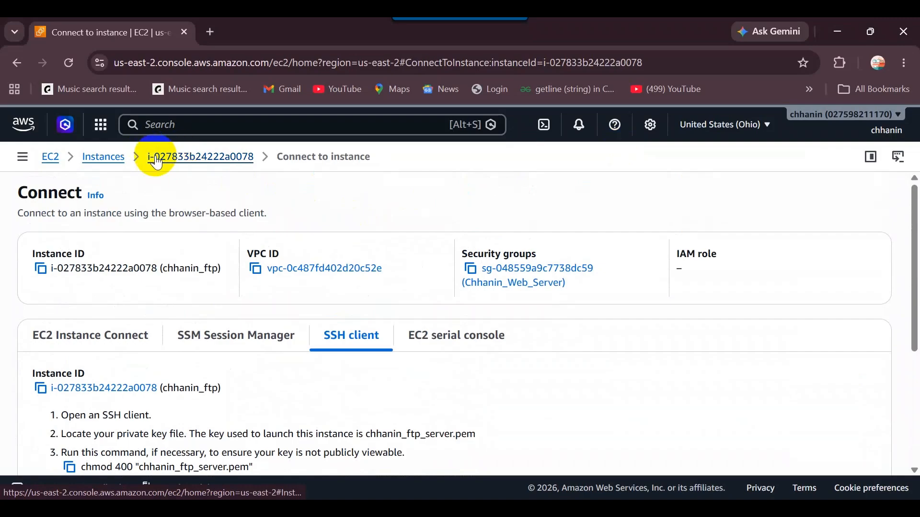
pyautogui.click(118, 164)
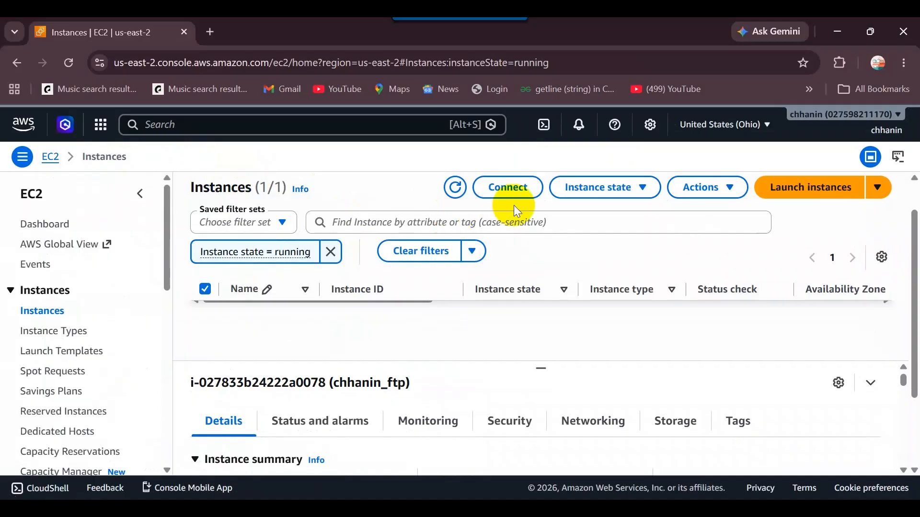
pyautogui.click(515, 185)
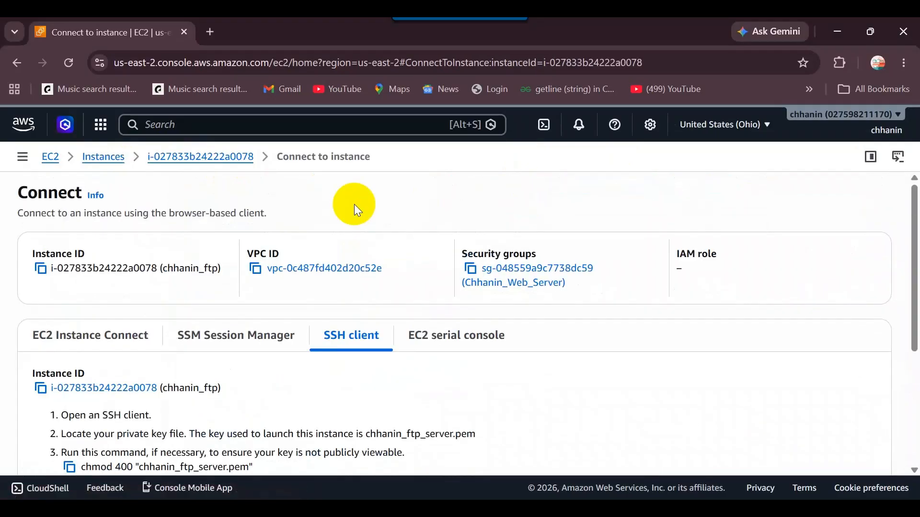
pyautogui.scroll(-3, 355, 204)
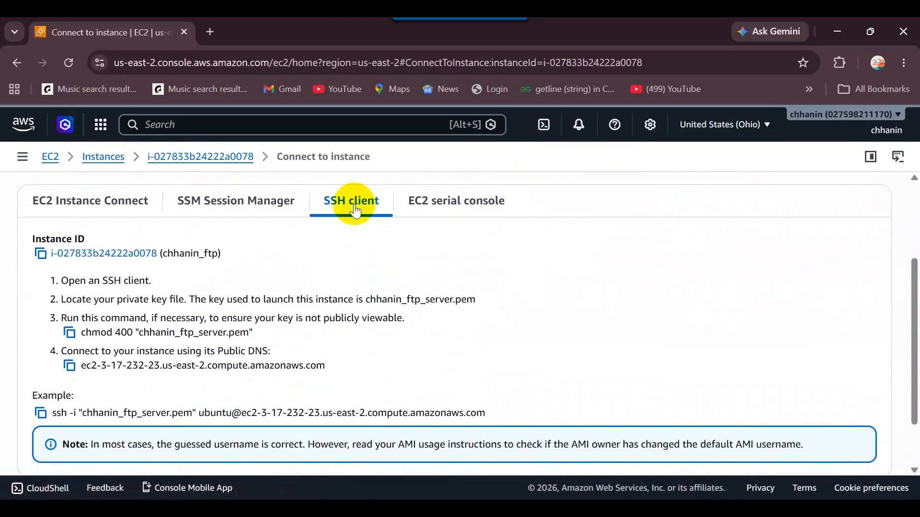
# Show the instance's EC2 Instance Connect details and copy its public IPv4 address.
pyautogui.scroll(3, 308, 294)
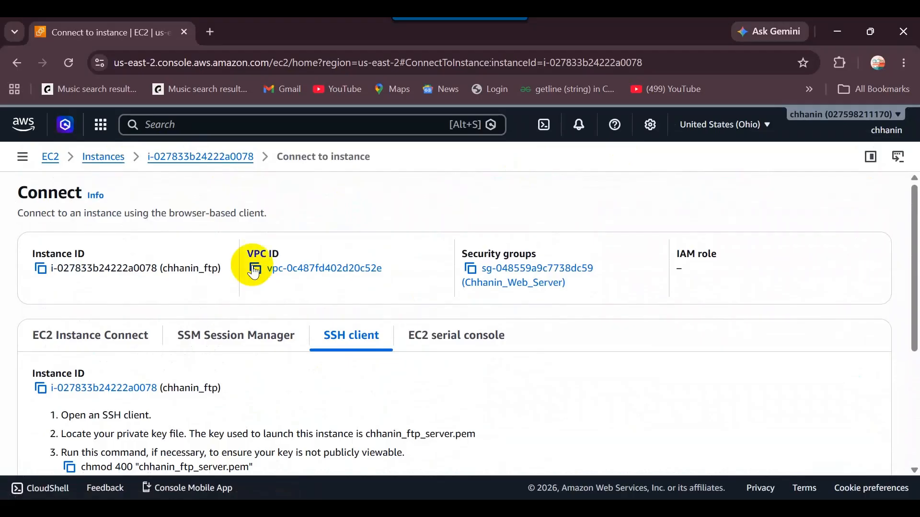
pyautogui.click(131, 343)
pyautogui.scroll(-2, 271, 329)
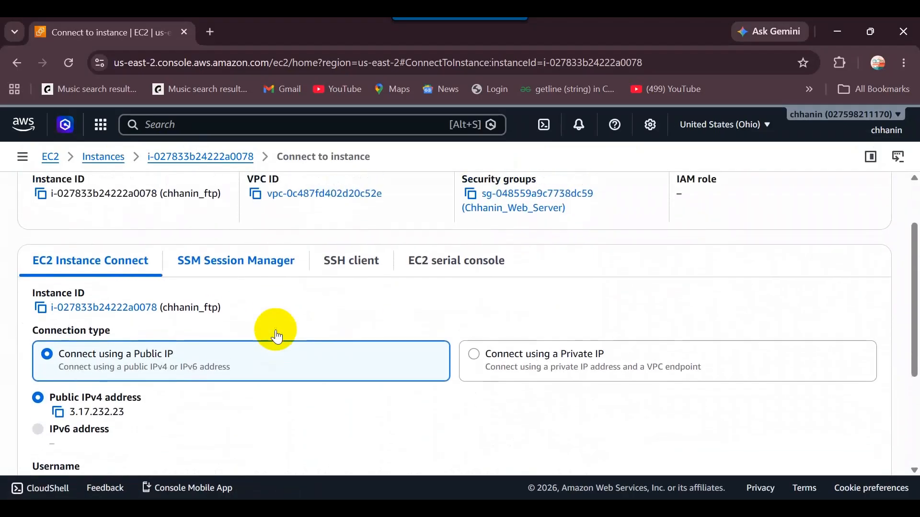
pyautogui.scroll(1, 278, 335)
pyautogui.click(58, 427)
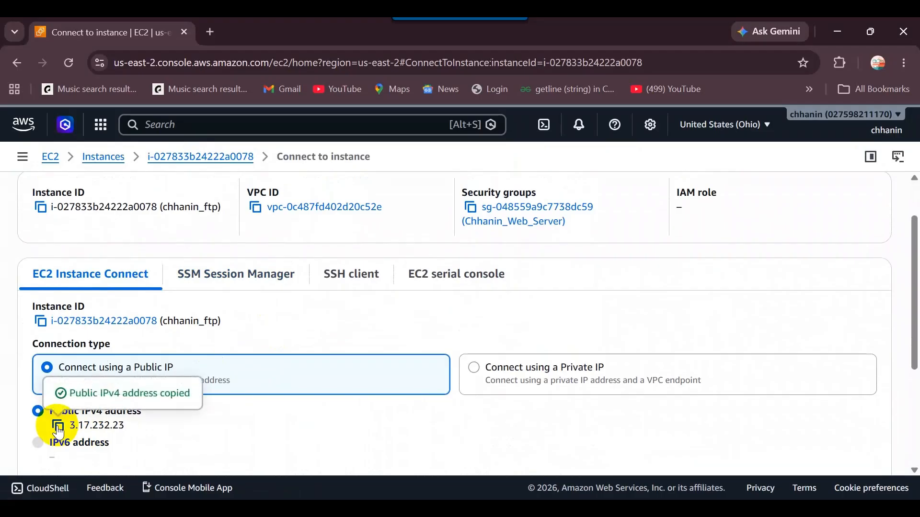
# Switch to FileZilla and connect to the saved FPTServer site over SFTP.
pyautogui.hotkey('alt', 'Tab')
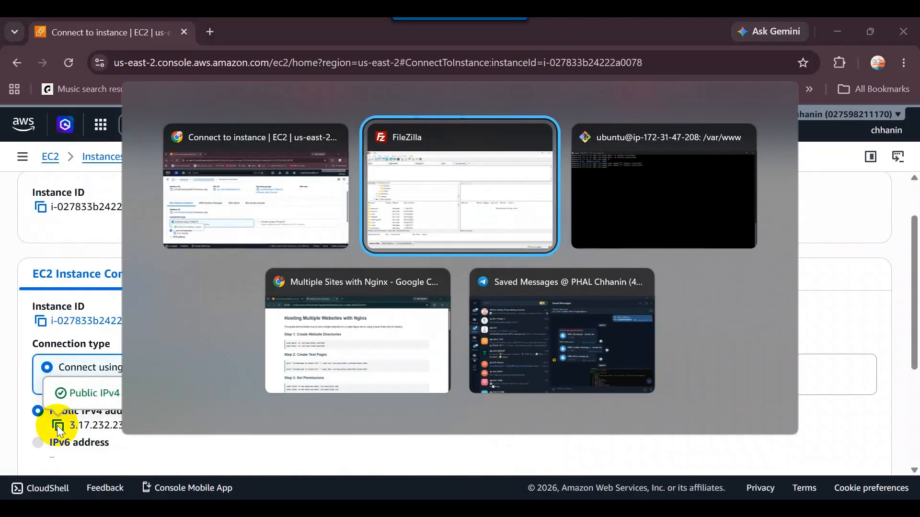
pyautogui.hotkey('alt', 'Tab')
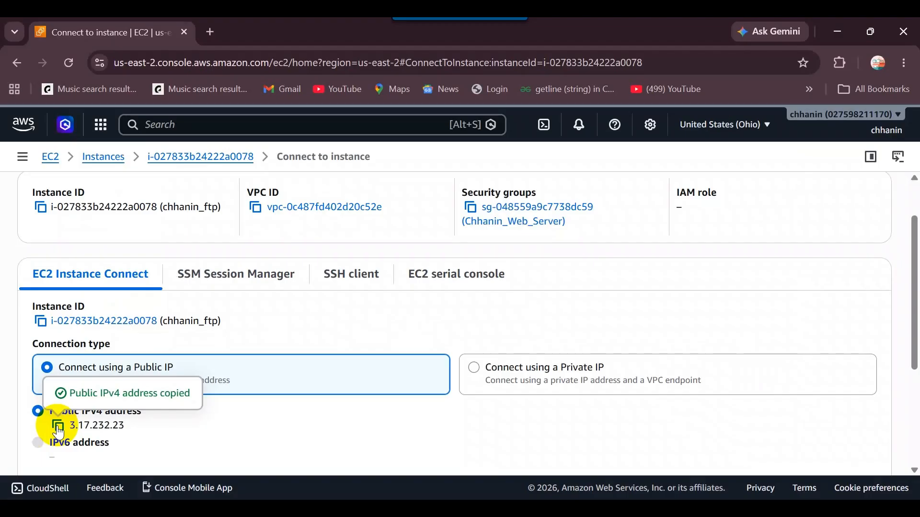
pyautogui.hotkey('alt', 'Tab')
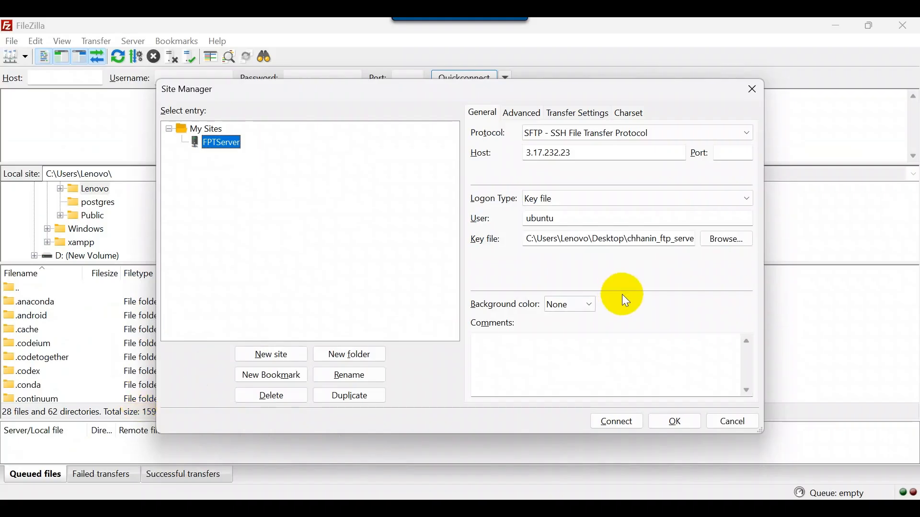
pyautogui.click(623, 422)
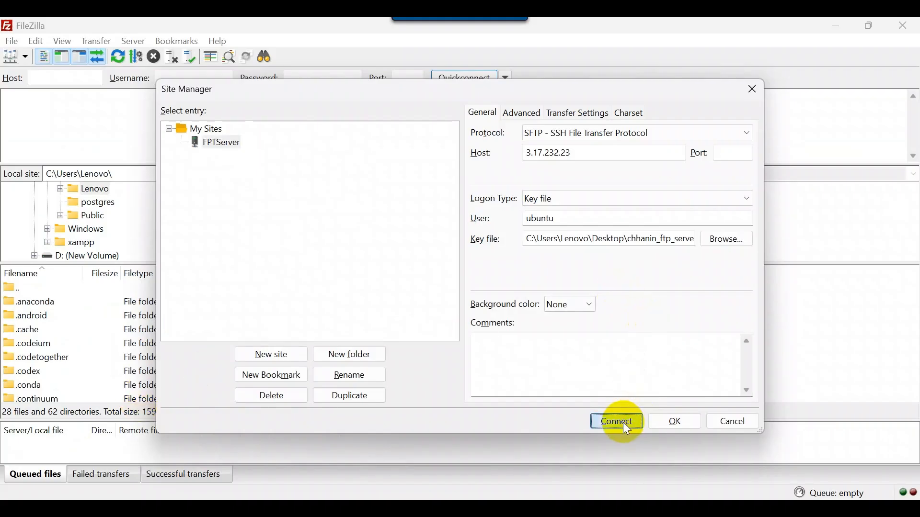
pyautogui.click(434, 312)
pyautogui.click(557, 335)
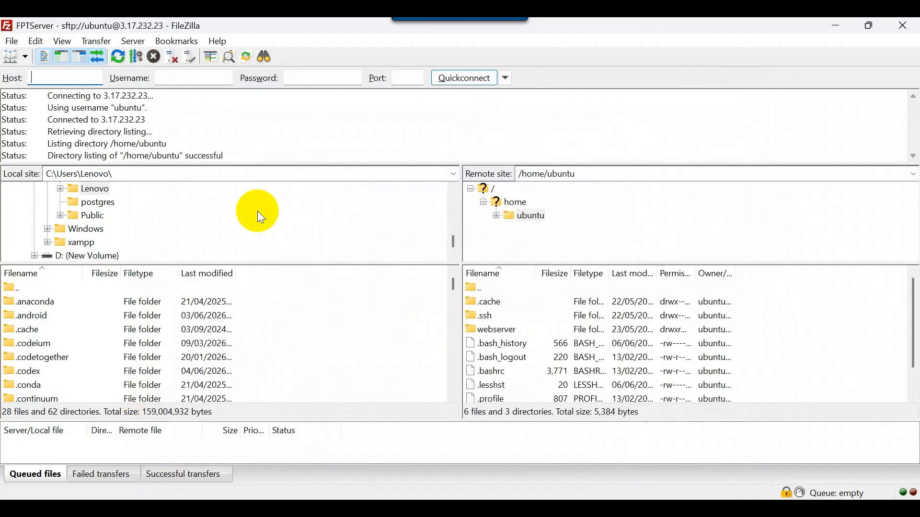
# Browse the remote server from the root directory to /var/www/chhanin.site.
pyautogui.click(491, 188)
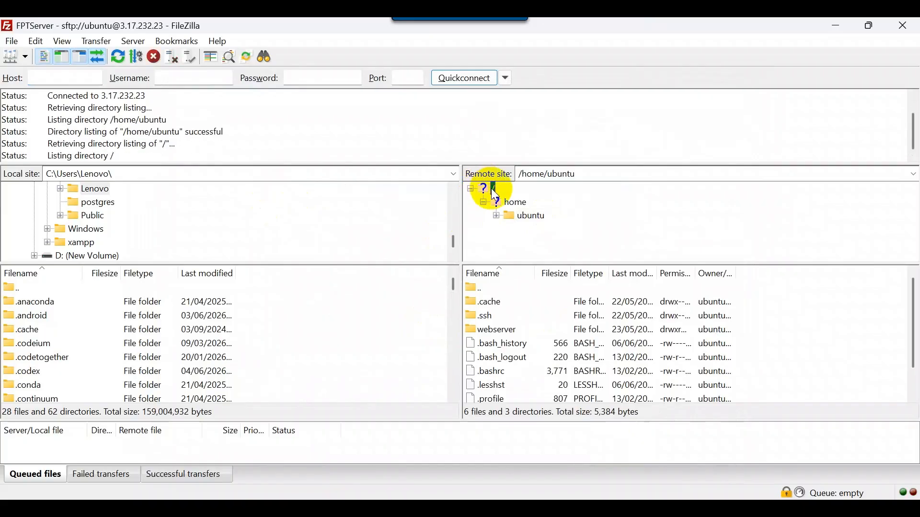
pyautogui.scroll(-6, 524, 248)
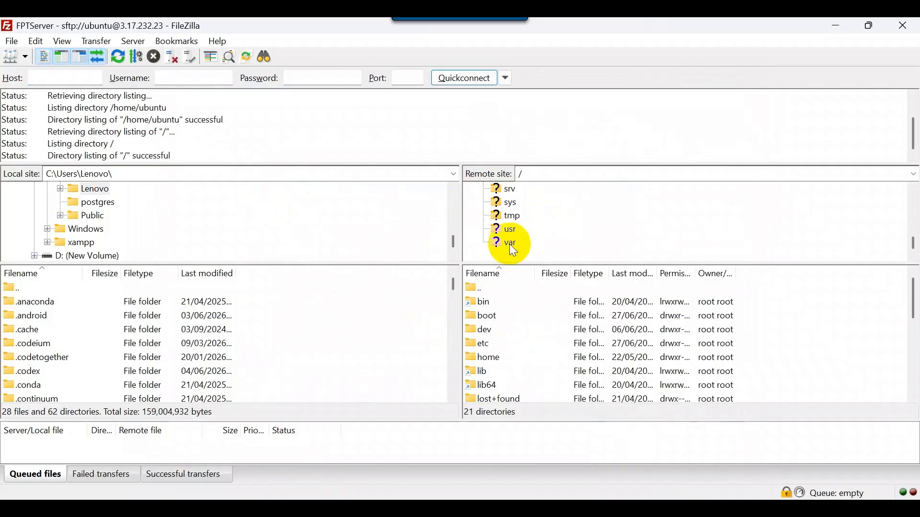
pyautogui.click(501, 244)
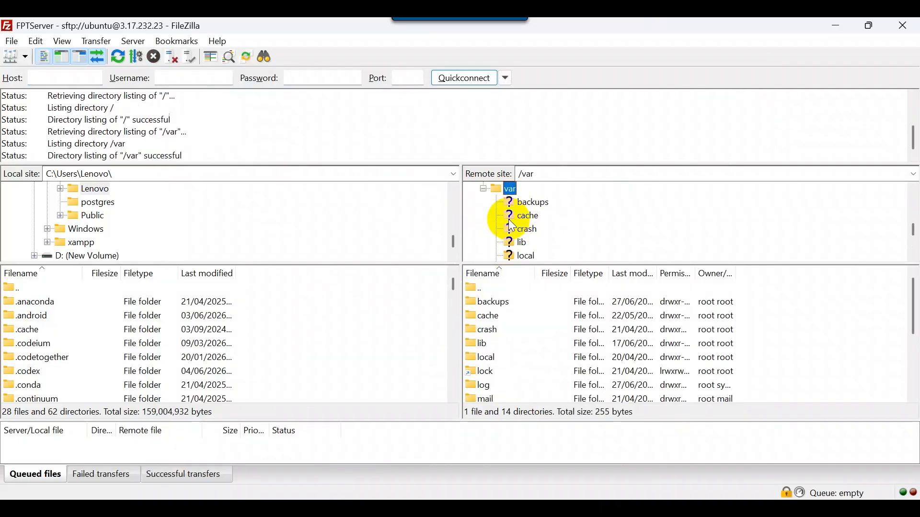
pyautogui.scroll(-3, 512, 227)
pyautogui.click(511, 246)
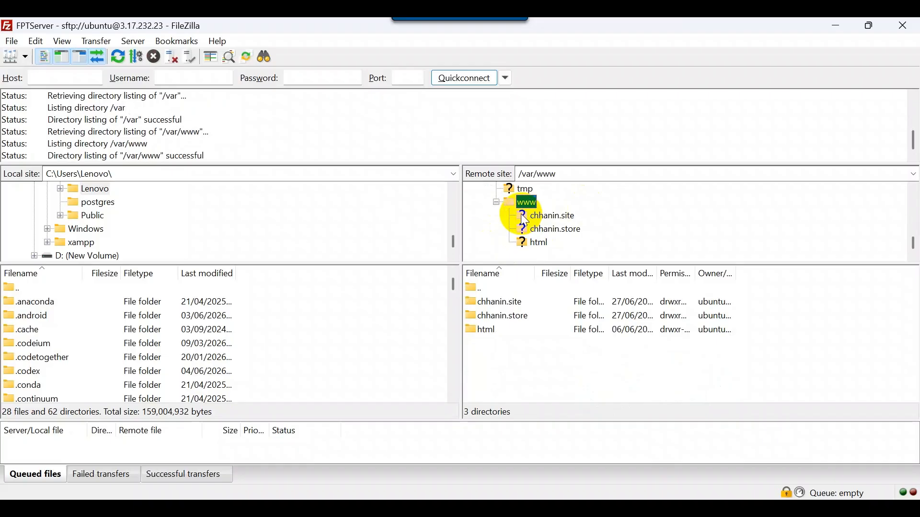
pyautogui.click(526, 220)
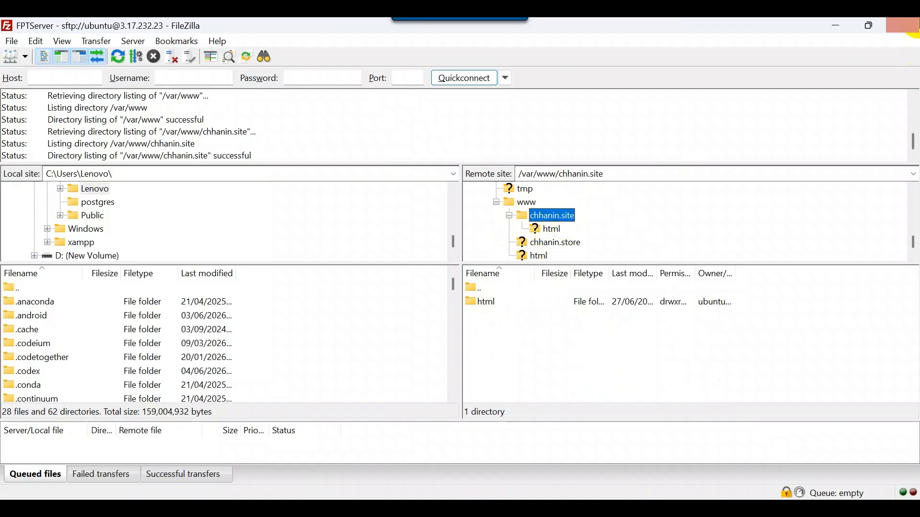
# Restore FileZilla to a smaller window, then switch to File Explorer and open the portfolio folder in LIN_II's New folder.
pyautogui.click(875, 27)
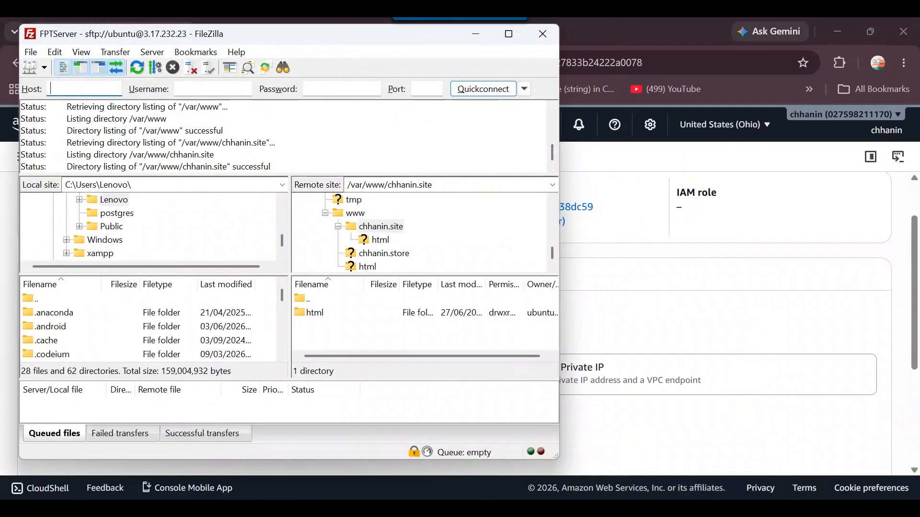
pyautogui.press('super+e')
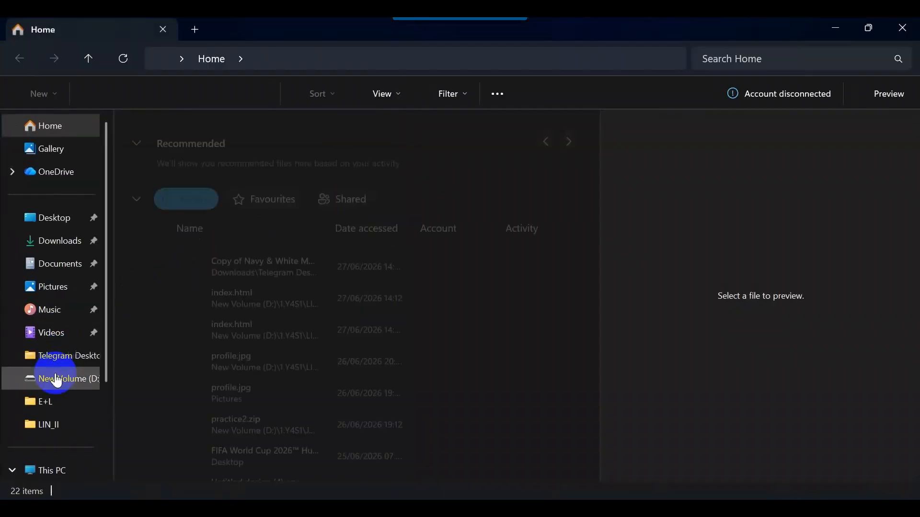
pyautogui.click(63, 431)
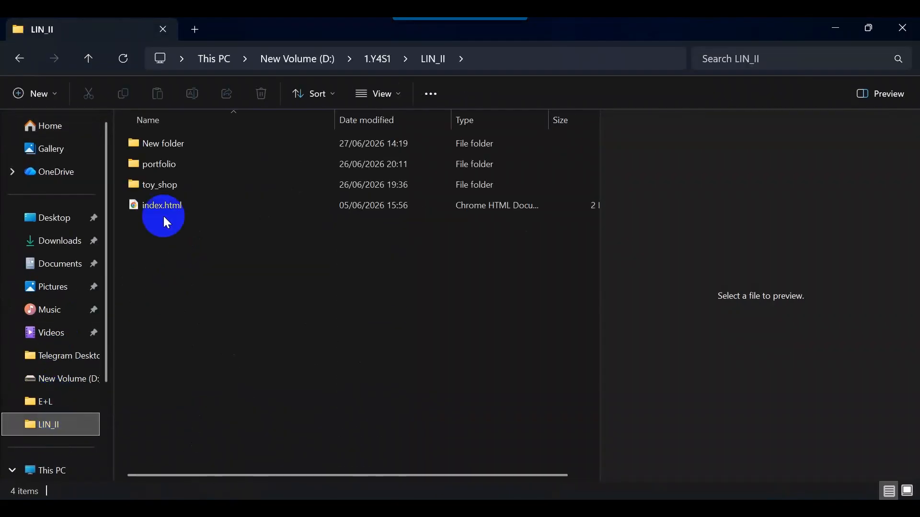
pyautogui.doubleClick(173, 149)
pyautogui.doubleClick(154, 146)
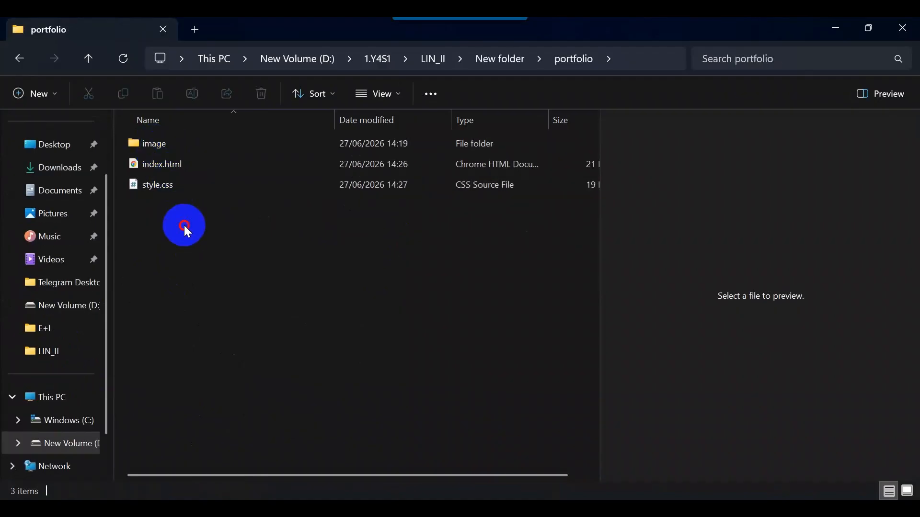
pyautogui.click(171, 145)
pyautogui.keyDown('shift'); pyautogui.click(172, 180); pyautogui.keyUp('shift')
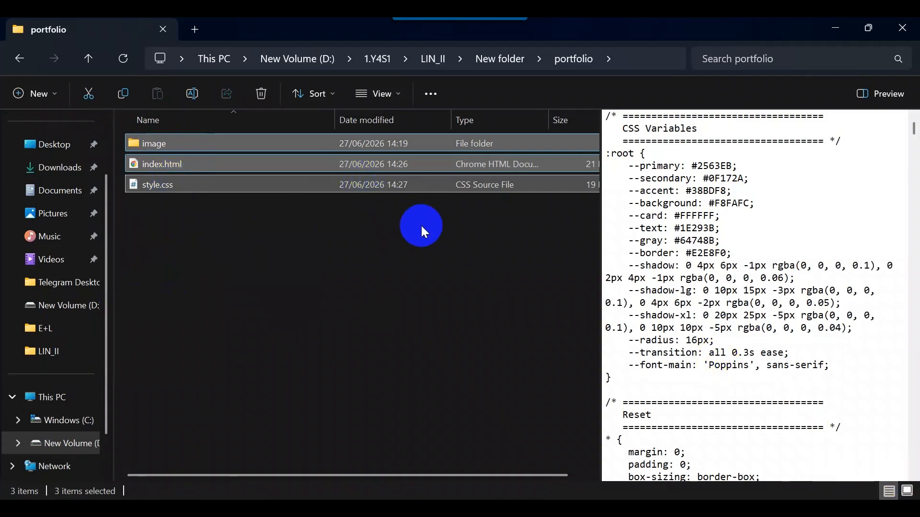
pyautogui.rightClick(215, 141)
pyautogui.moveTo(216, 140); pyautogui.dragTo(338, 221)
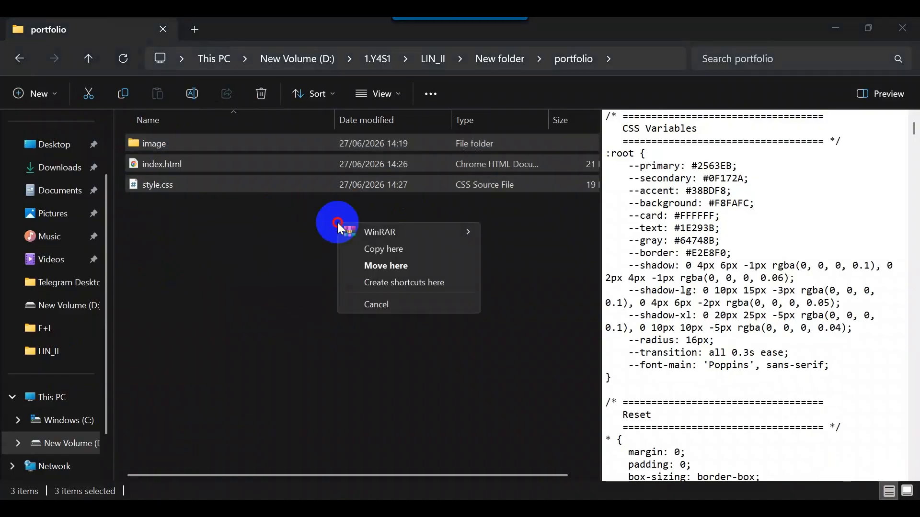
pyautogui.click(291, 216)
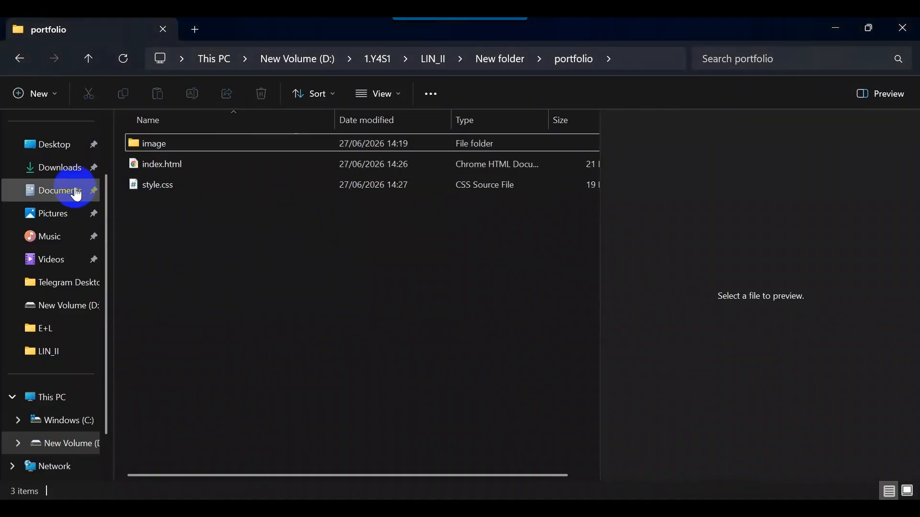
# Narrow the portfolio folder window, open the remote chhanin.site/html directory in FileZilla, and place both windows side by side.
pyautogui.click(872, 30)
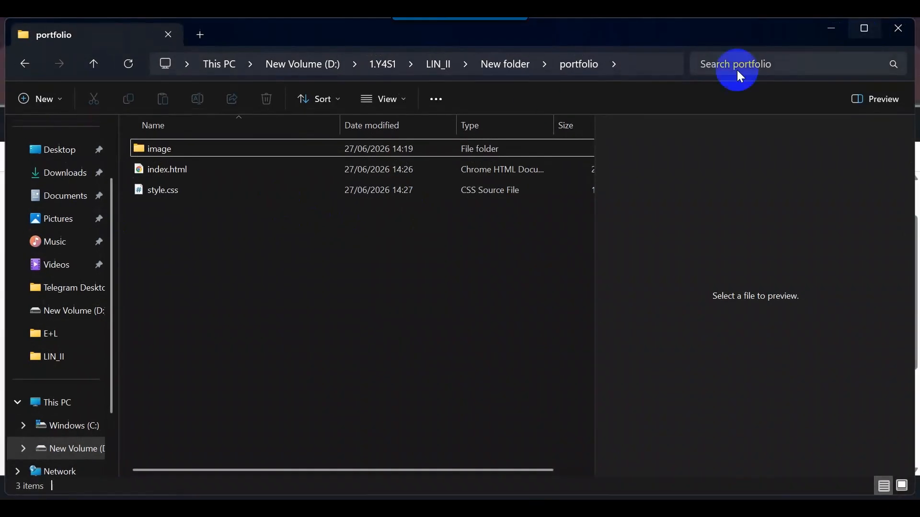
pyautogui.moveTo(912, 70); pyautogui.dragTo(273, 20)
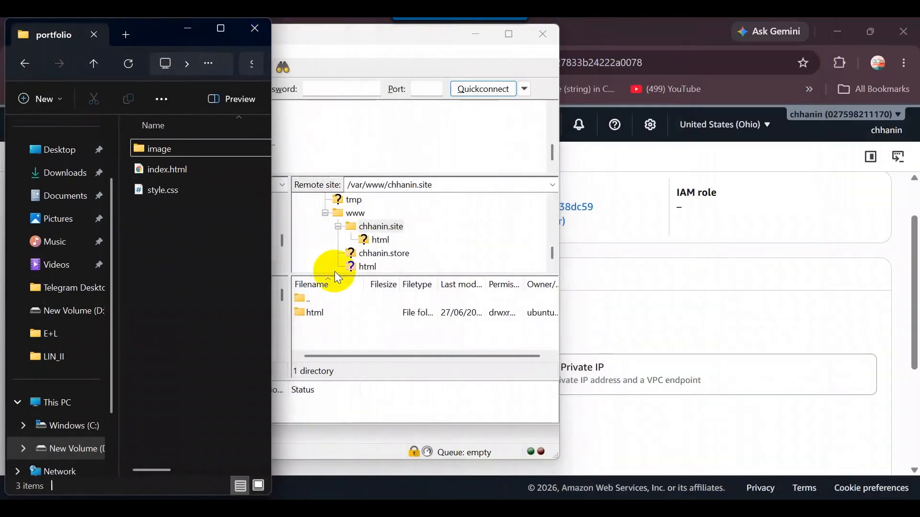
pyautogui.click(410, 301)
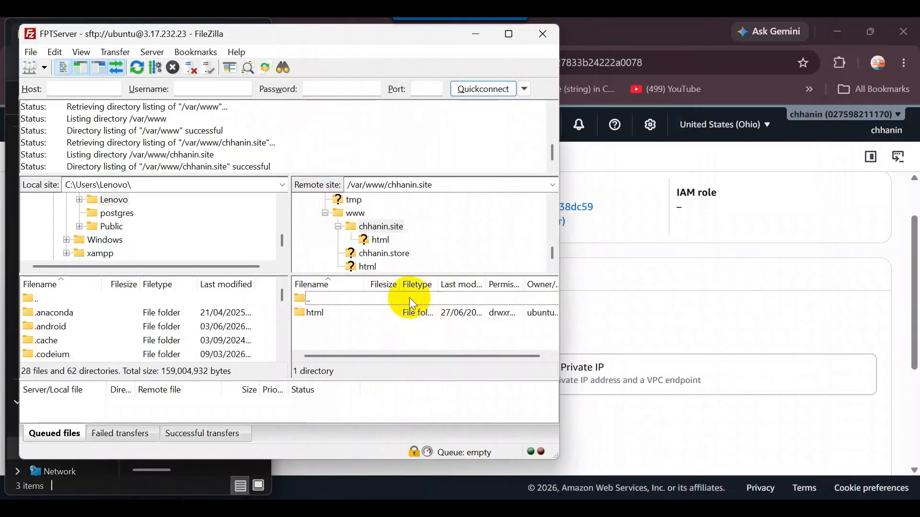
pyautogui.click(380, 240)
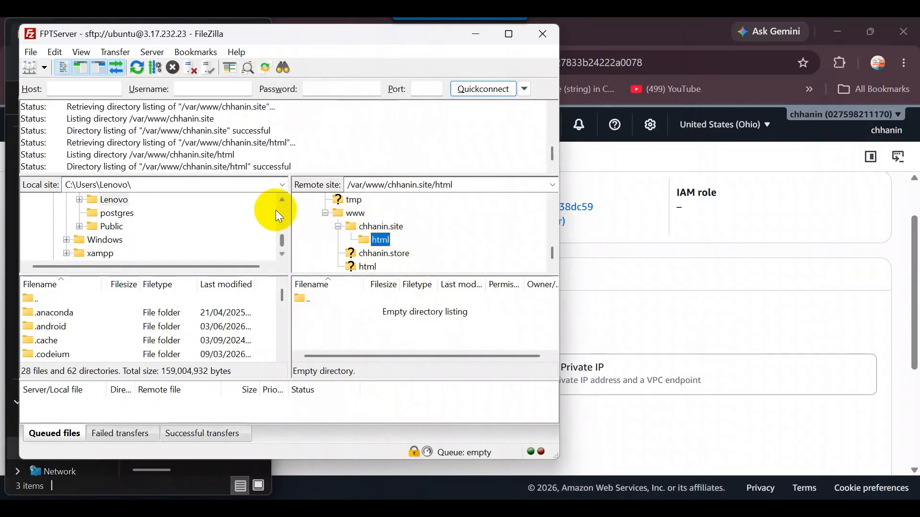
pyautogui.moveTo(448, 31); pyautogui.dragTo(791, 70)
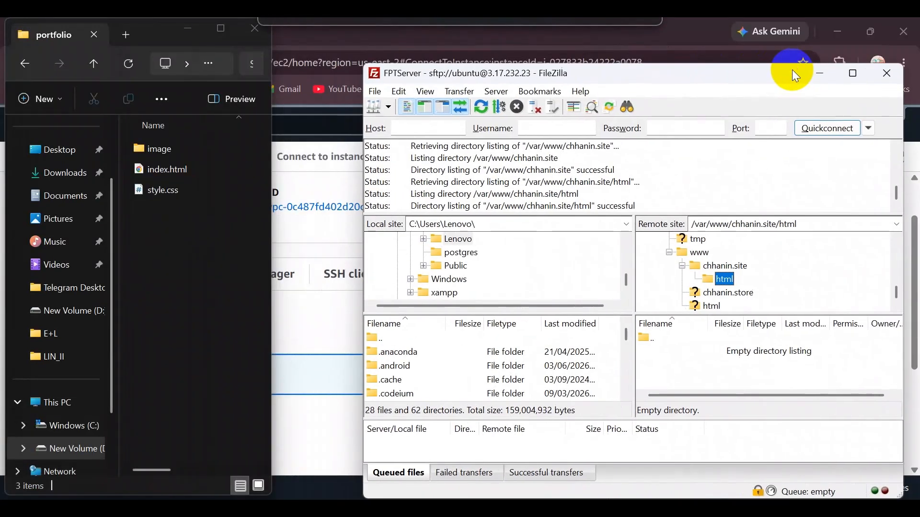
# Upload the portfolio's image folder, index.html and style.css to /var/www/chhanin.site/html.
pyautogui.click(189, 148)
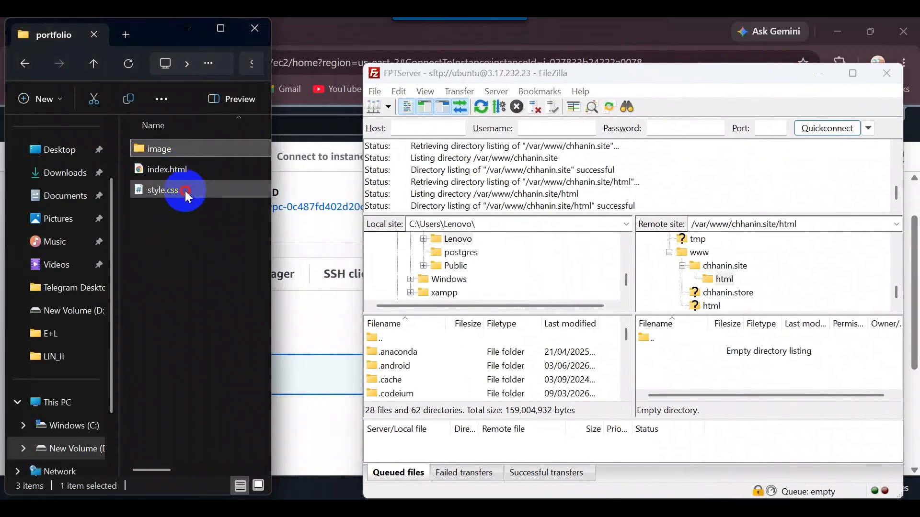
pyautogui.keyDown('shift'); pyautogui.click(185, 190); pyautogui.keyUp('shift')
pyautogui.moveTo(191, 148); pyautogui.dragTo(748, 370)
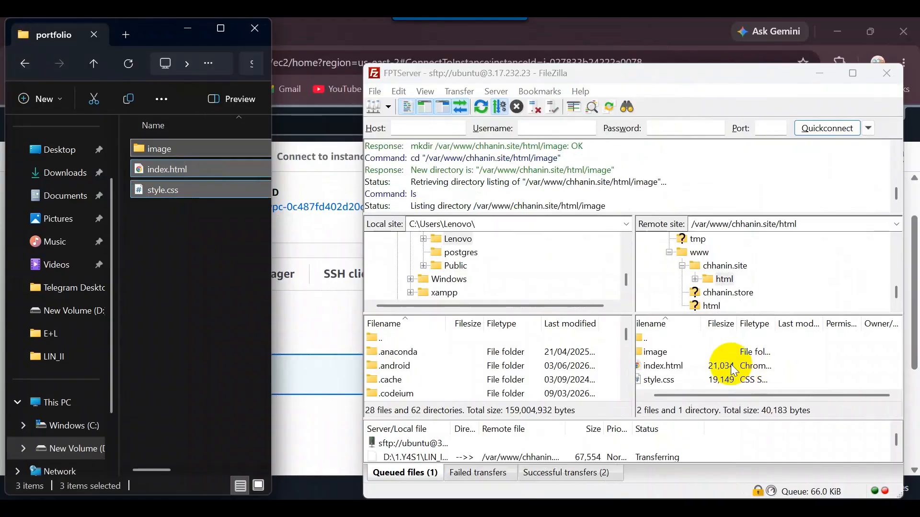
pyautogui.hscroll(-1, 731, 367)
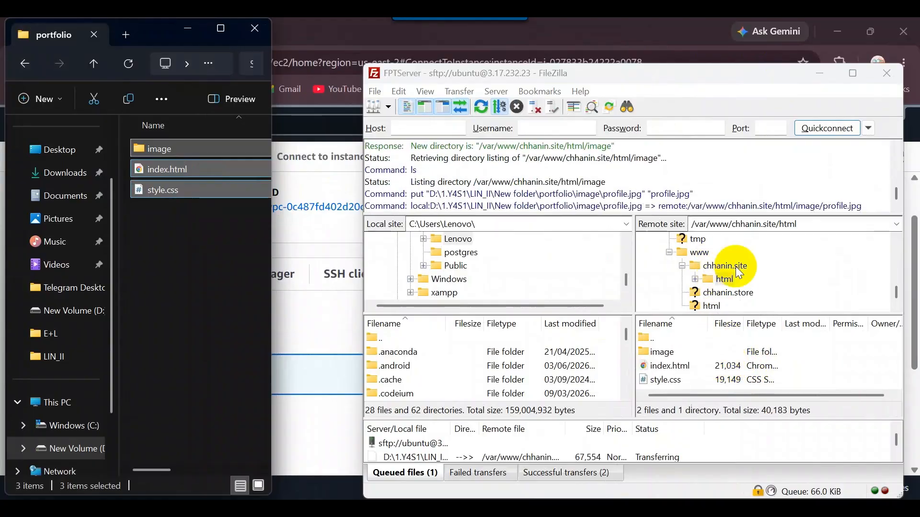
# Expand the remote chhanin.store directory and open its html folder.
pyautogui.click(706, 293)
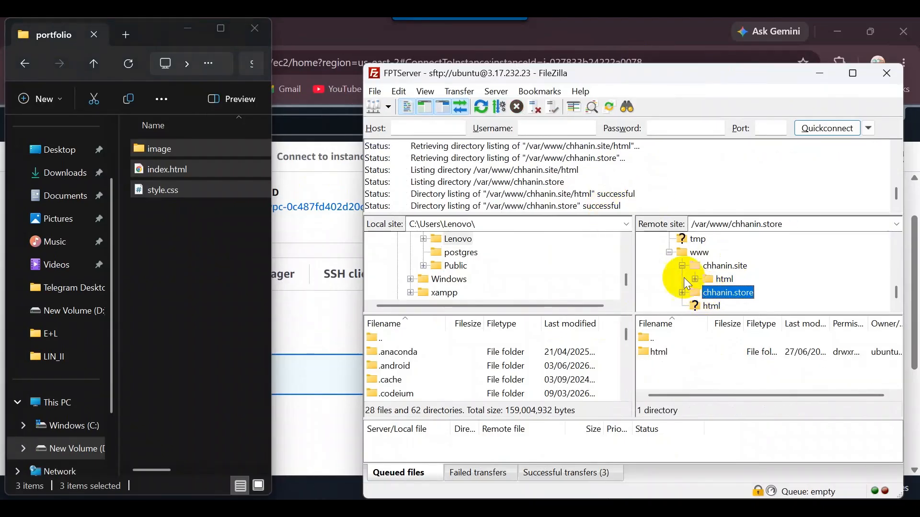
pyautogui.doubleClick(696, 293)
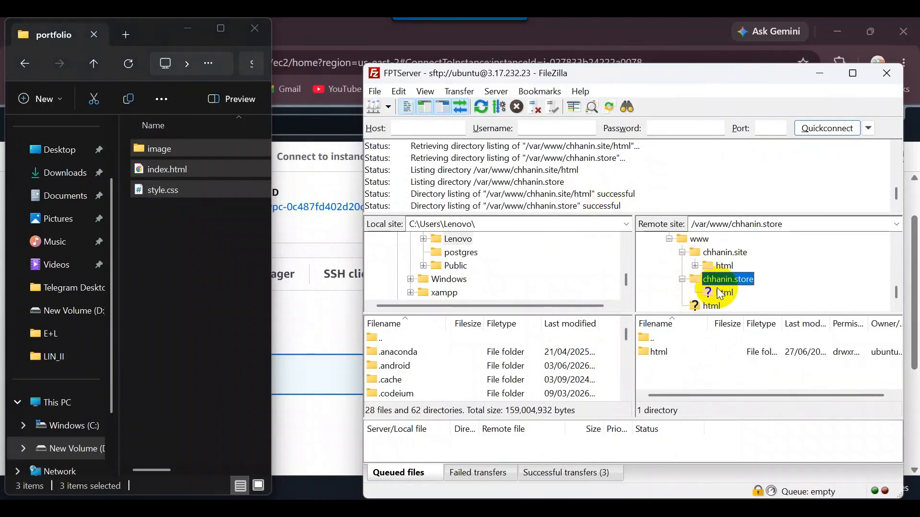
pyautogui.click(719, 293)
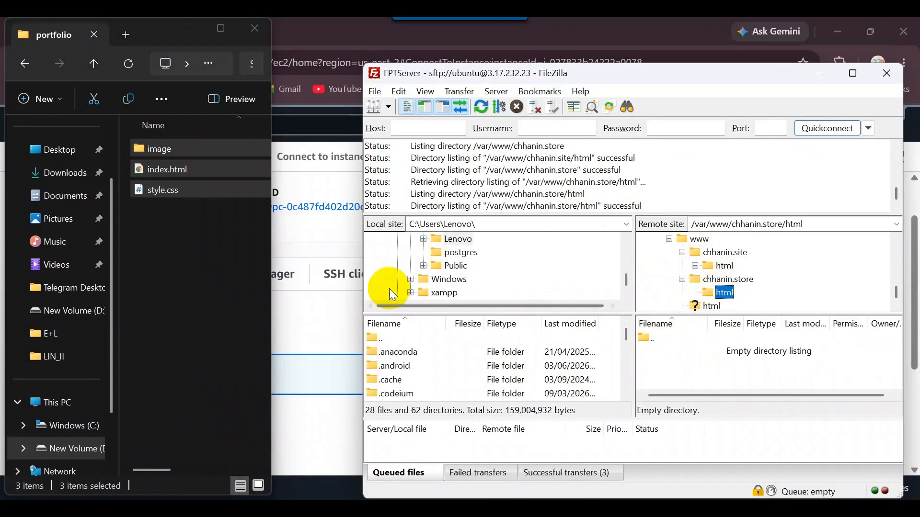
# Upload all contents of the local toy_shop folder to /var/www/chhanin.store/html and minimize FileZilla.
pyautogui.click(235, 246)
pyautogui.hotkey('alt', 'Left')
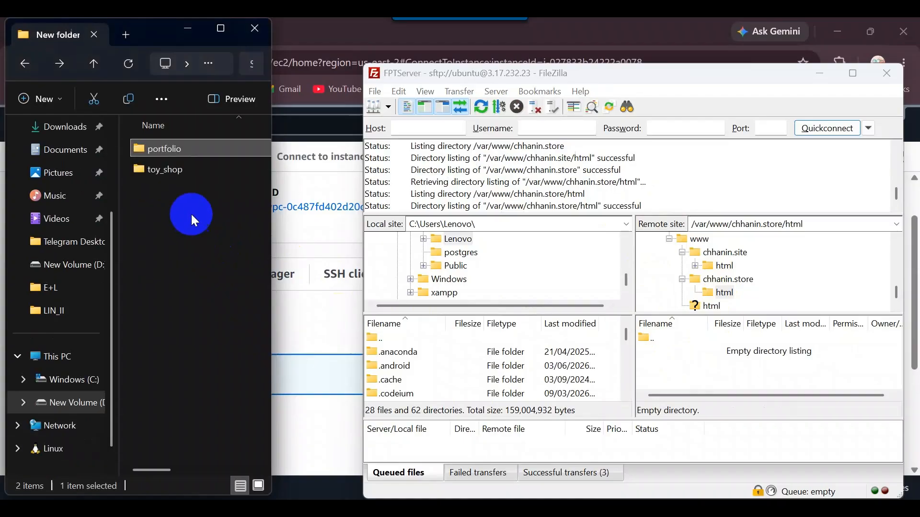
pyautogui.doubleClick(189, 172)
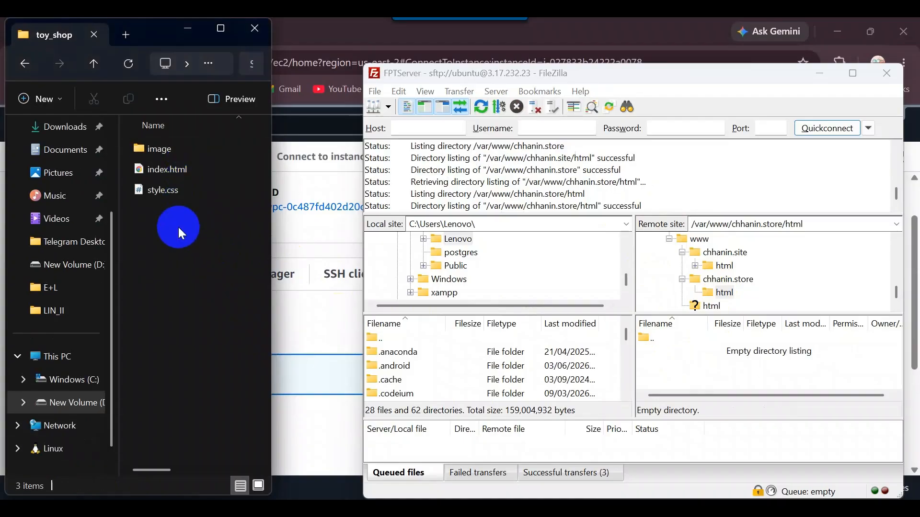
pyautogui.hotkey('ctrl', 'a')
pyautogui.moveTo(182, 203); pyautogui.dragTo(692, 355)
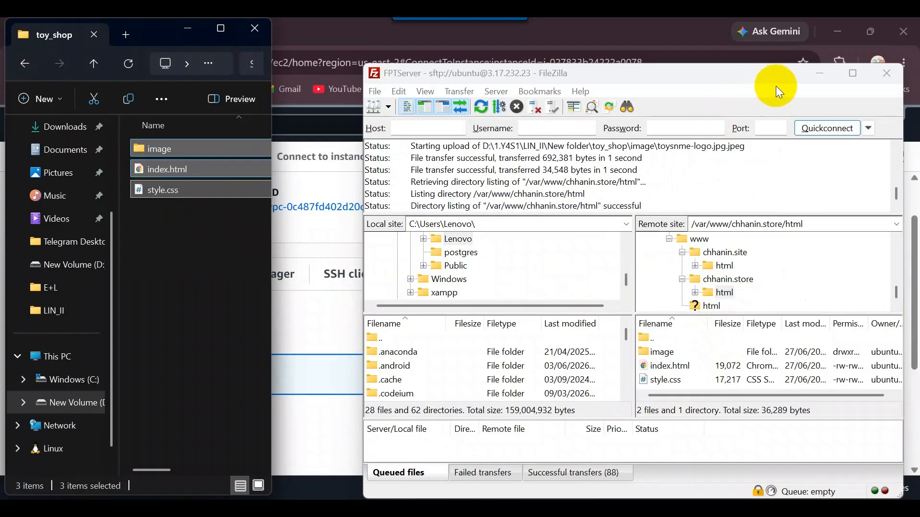
pyautogui.click(827, 71)
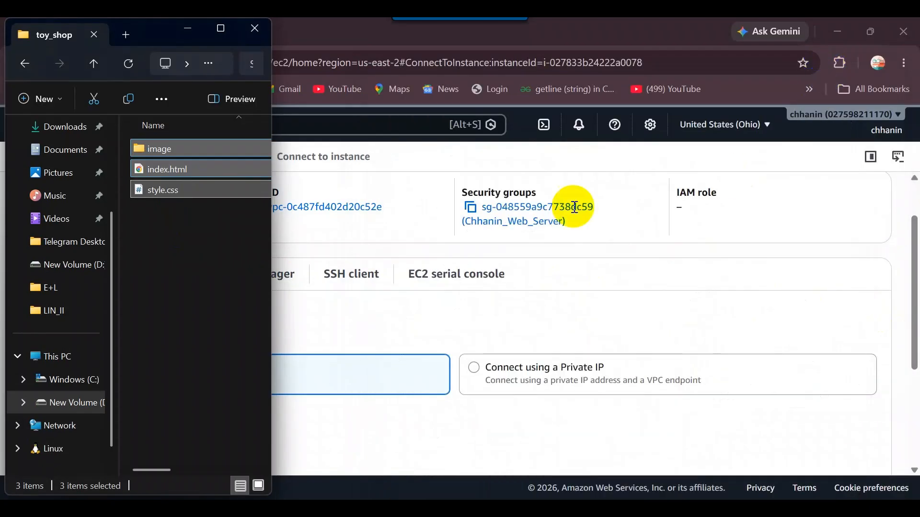
# Minimize the toy_shop folder window, switch to the Ubuntu server terminal, and return to the home directory.
pyautogui.click(243, 32)
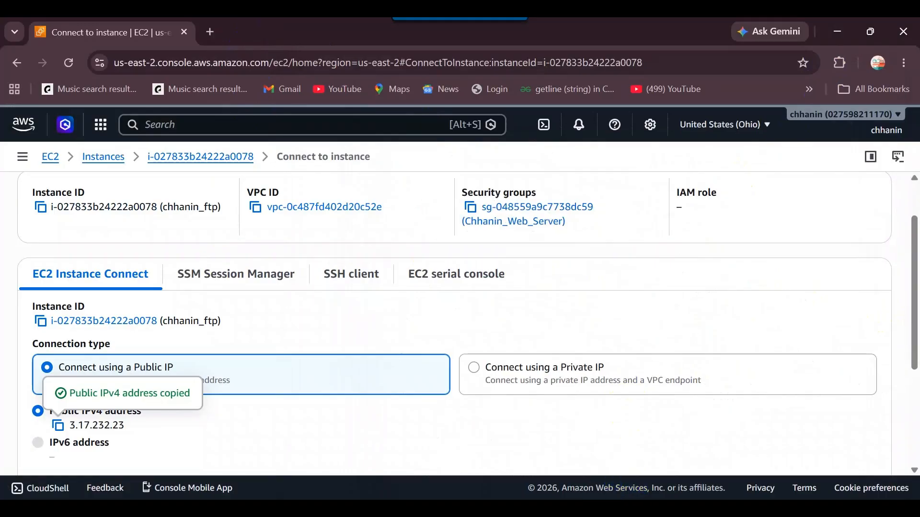
pyautogui.hotkey('alt', 'Tab')
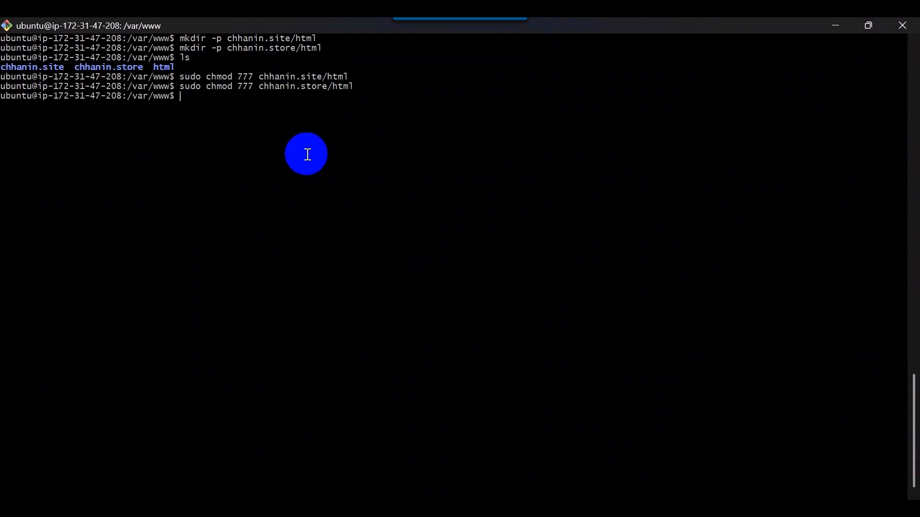
pyautogui.scroll(4, 307, 154)
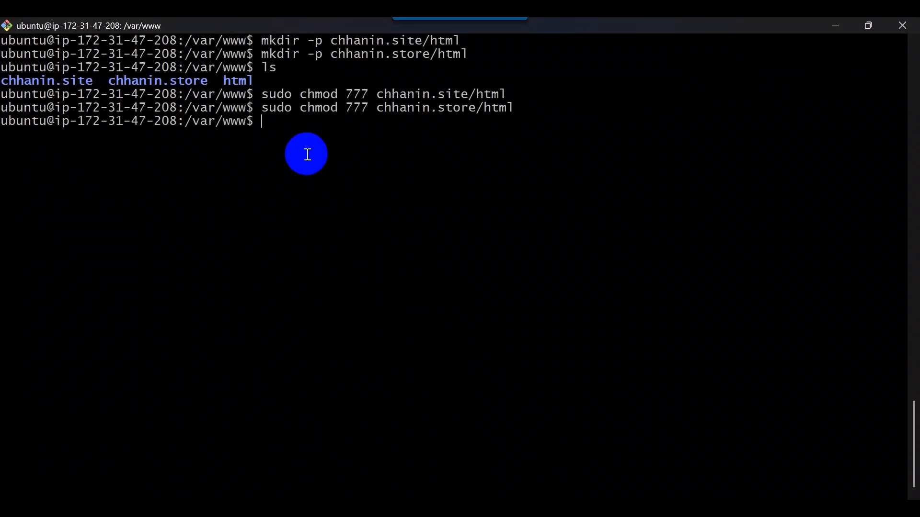
pyautogui.write('cd')
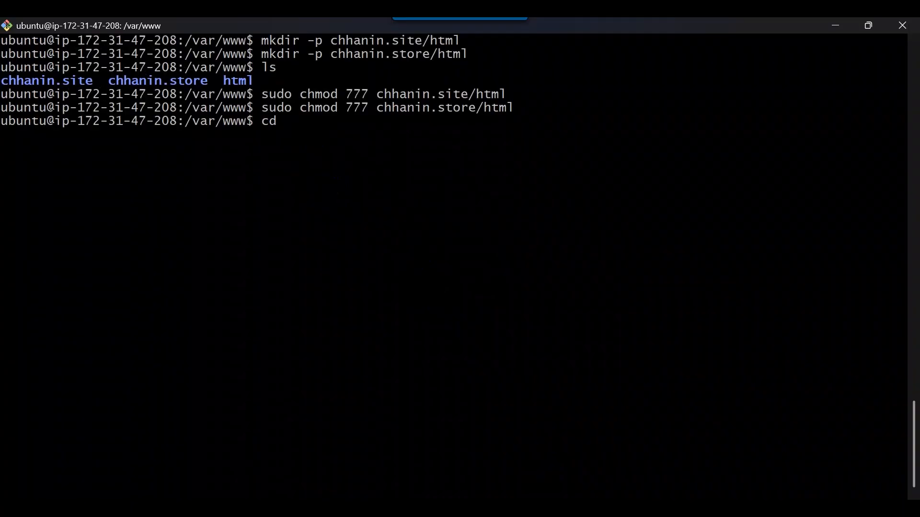
pyautogui.press('Return')
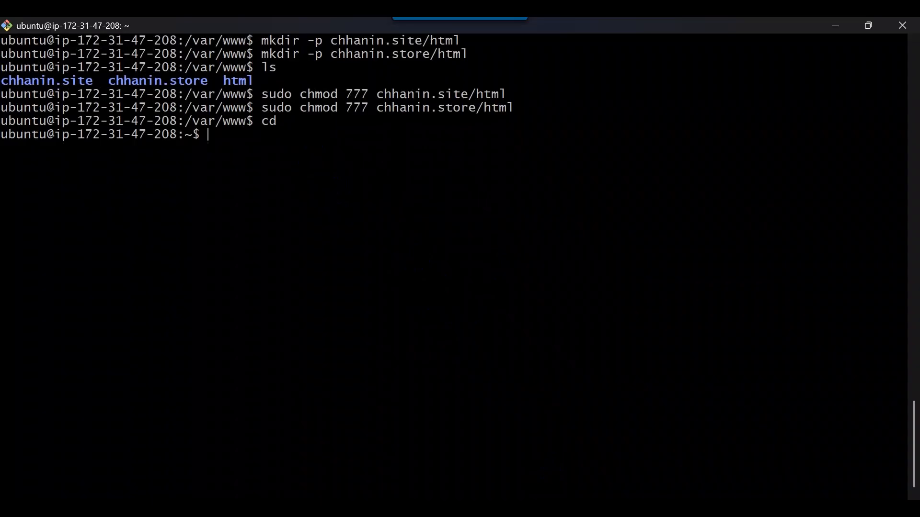
# Change to the /etc/nginx/sites-available/ directory and list its files.
pyautogui.write('cd /etc/ngin')
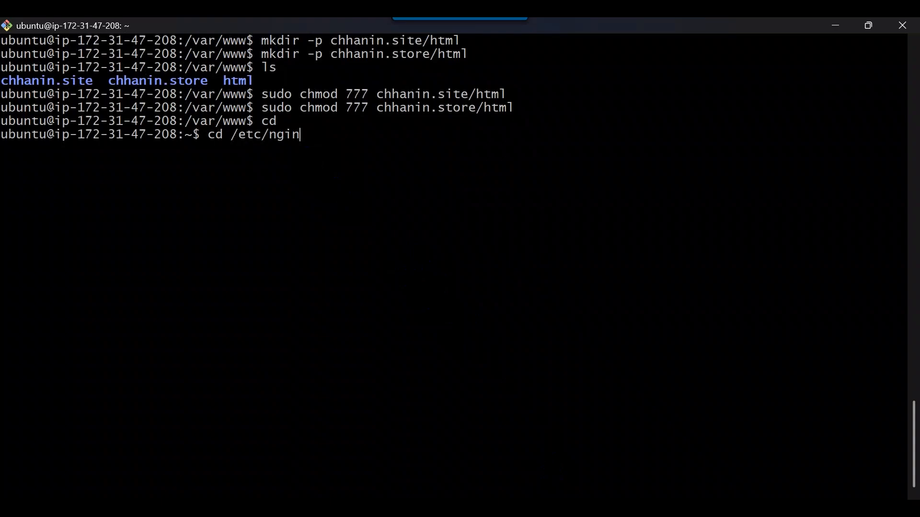
pyautogui.write('x/sites-ava')
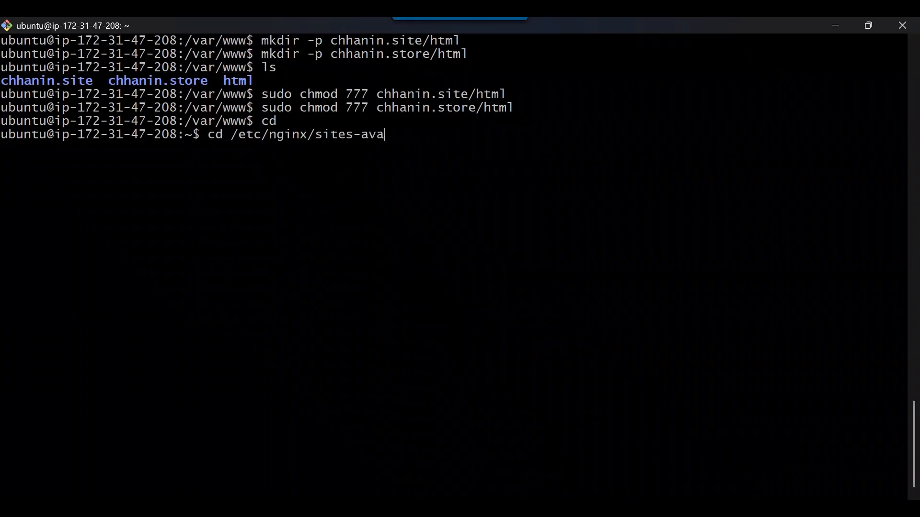
pyautogui.write('ilable/')
pyautogui.press('Return')
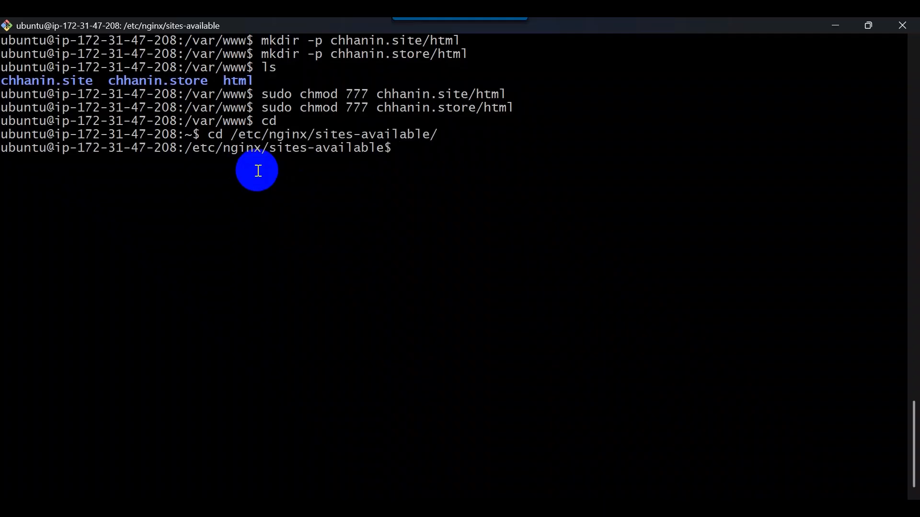
pyautogui.write('ls')
pyautogui.press('Return')
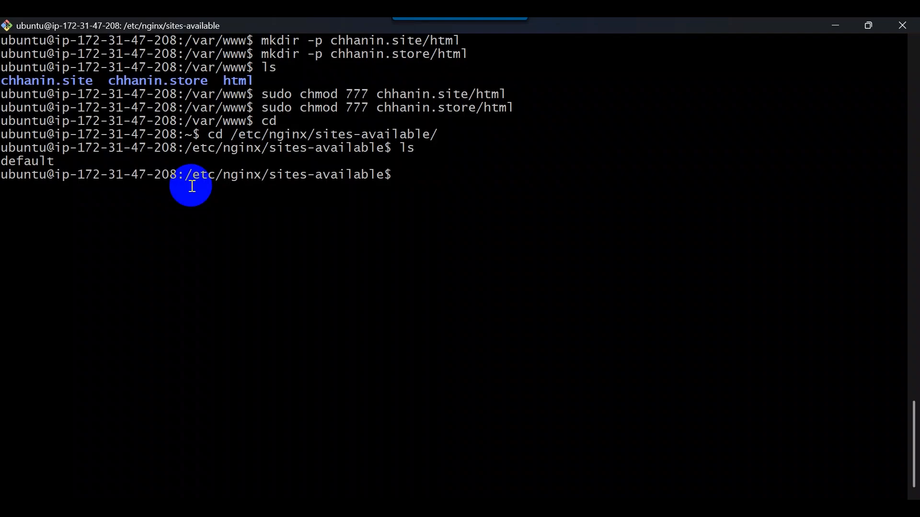
# Create a configuration file named chhanin.site in nano with sudo.
pyautogui.write('sudo')
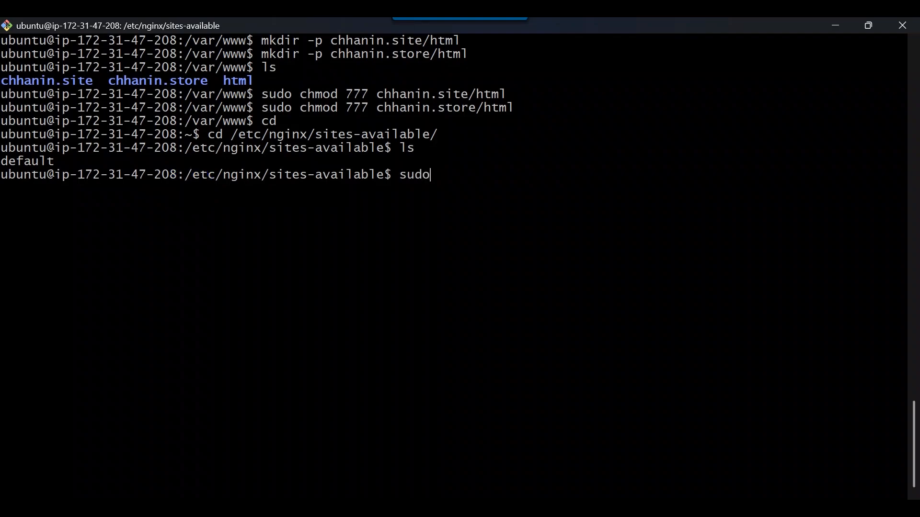
pyautogui.write(' nano chhanin.s')
pyautogui.press('BackSpace')
pyautogui.write('site')
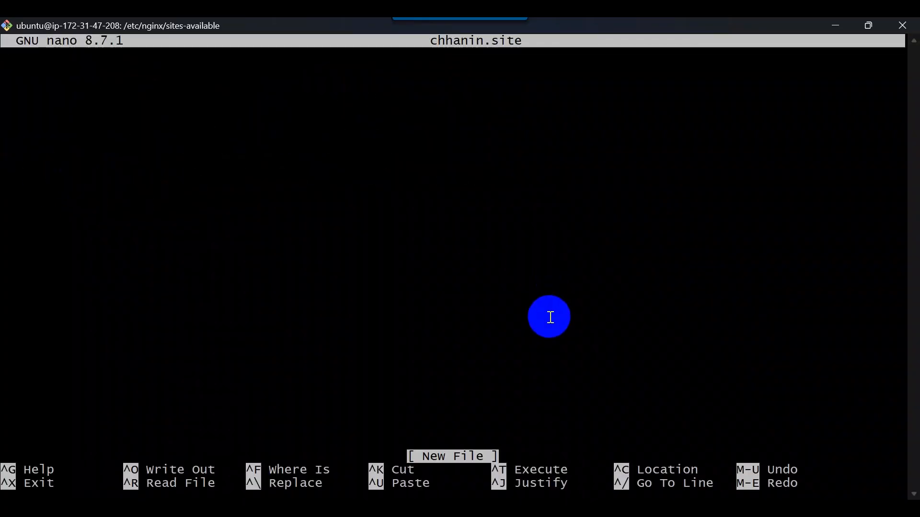
# Copy the site1.com server block from Step 4 of the Nginx guide in the browser and paste it into chhanin.site.
pyautogui.hotkey('alt', 'Tab')
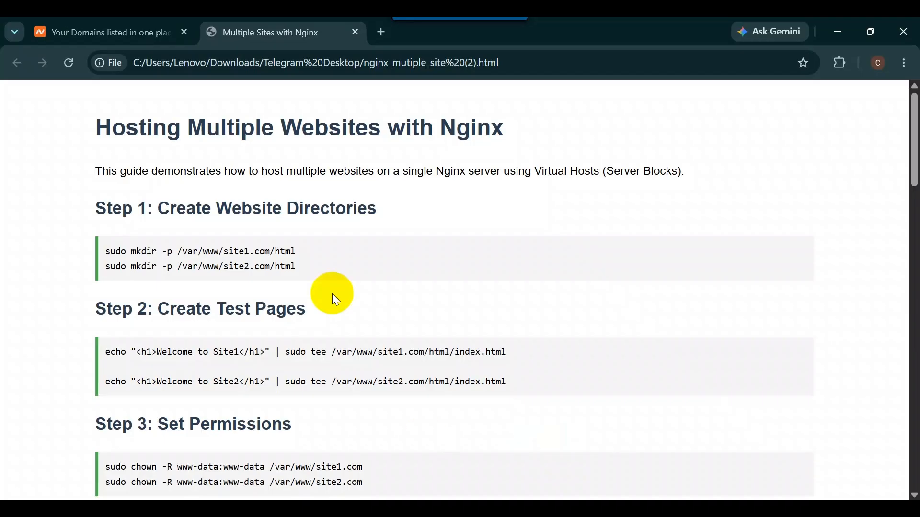
pyautogui.scroll(-3, 334, 295)
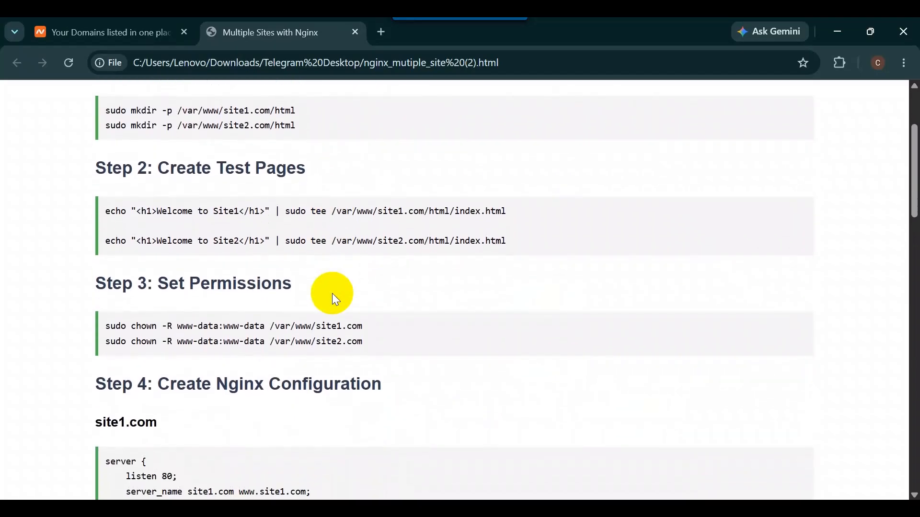
pyautogui.scroll(-6, 334, 300)
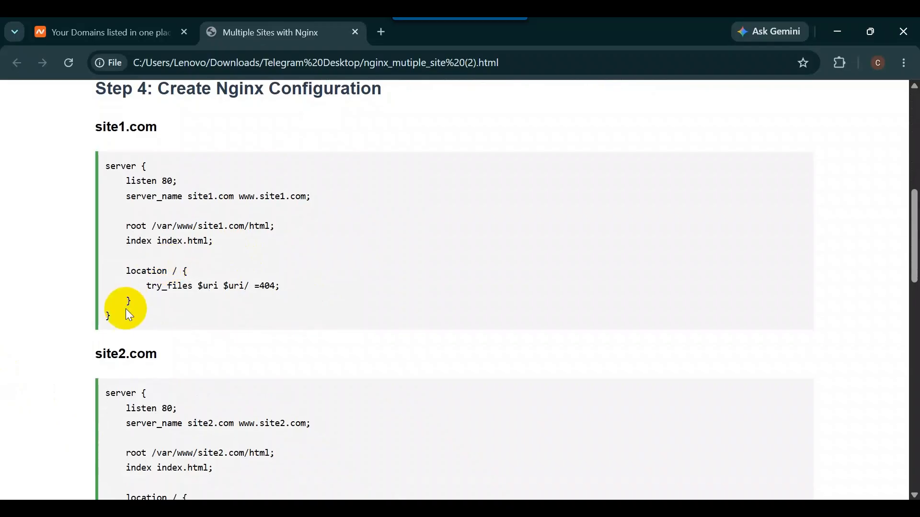
pyautogui.moveTo(107, 307); pyautogui.dragTo(94, 163)
pyautogui.press('super+c')
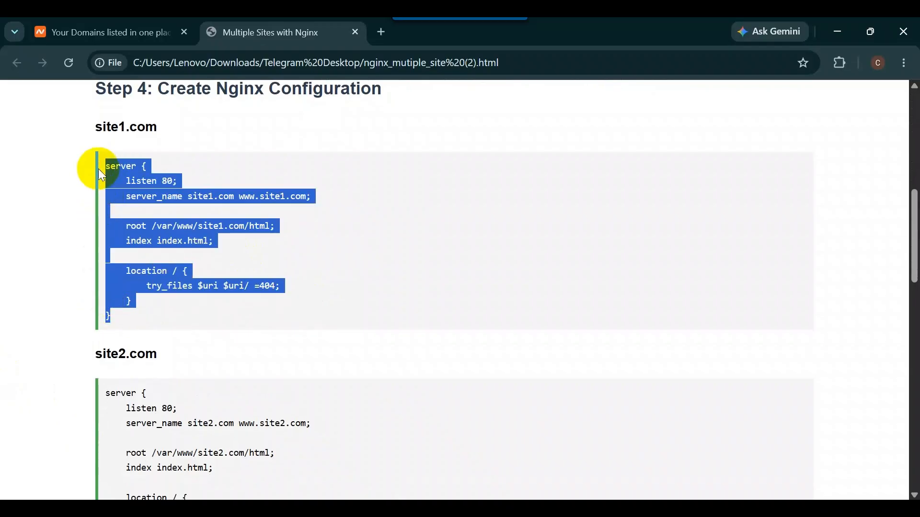
pyautogui.hotkey('alt', 'Tab')
pyautogui.rightClick(137, 142)
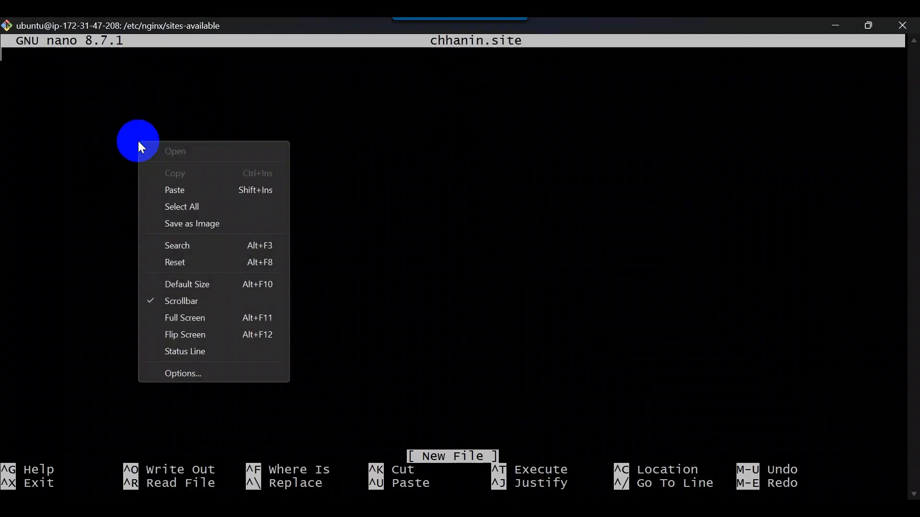
pyautogui.click(173, 191)
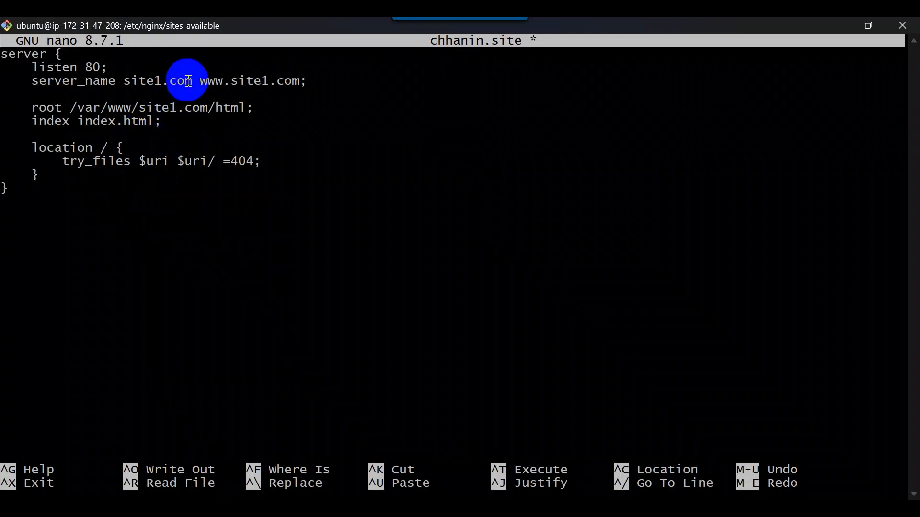
# Set the root path in the server block to /var/www/chhanin.site/html.
pyautogui.press('Left')
pyautogui.press('Left')
pyautogui.press('Left')
pyautogui.press('Left')
pyautogui.press('Left')
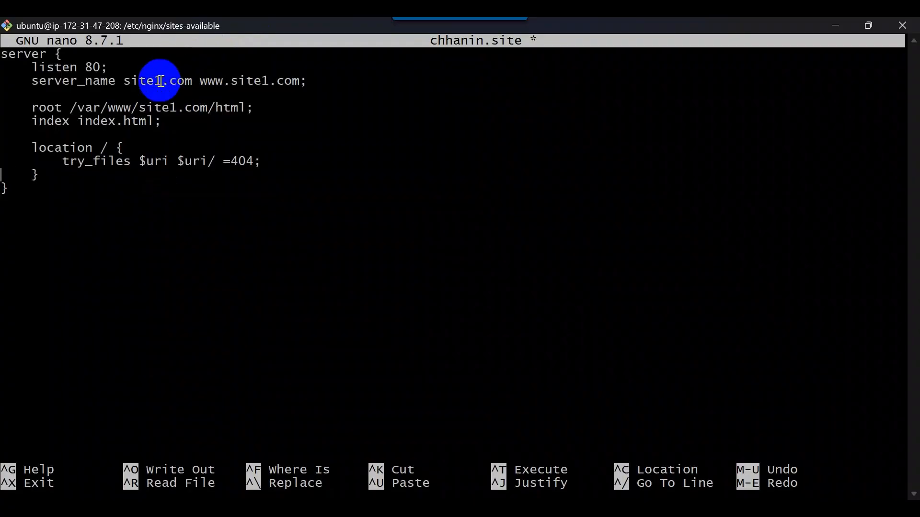
pyautogui.press('Up')
pyautogui.press('Up')
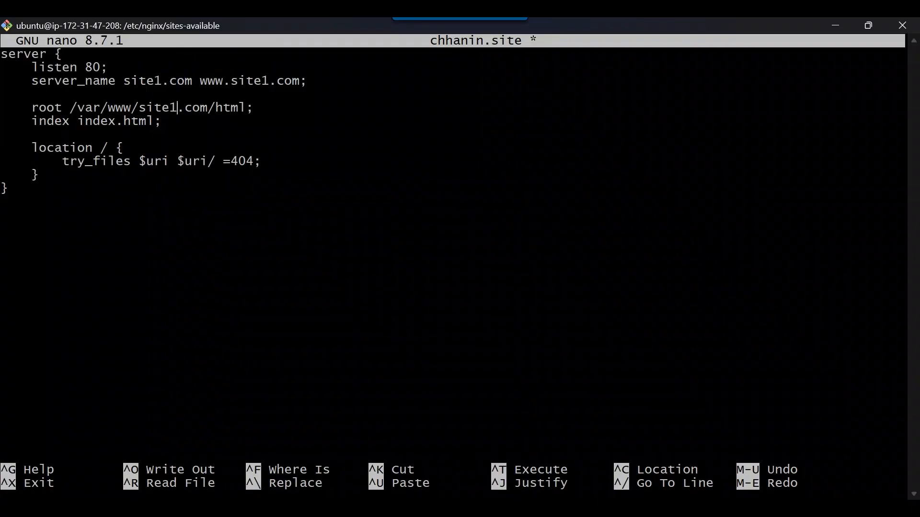
pyautogui.press('BackSpace')
pyautogui.press('BackSpace')
pyautogui.press('BackSpace')
pyautogui.write('site')
pyautogui.press('Left')
pyautogui.press('Left')
pyautogui.press('Left')
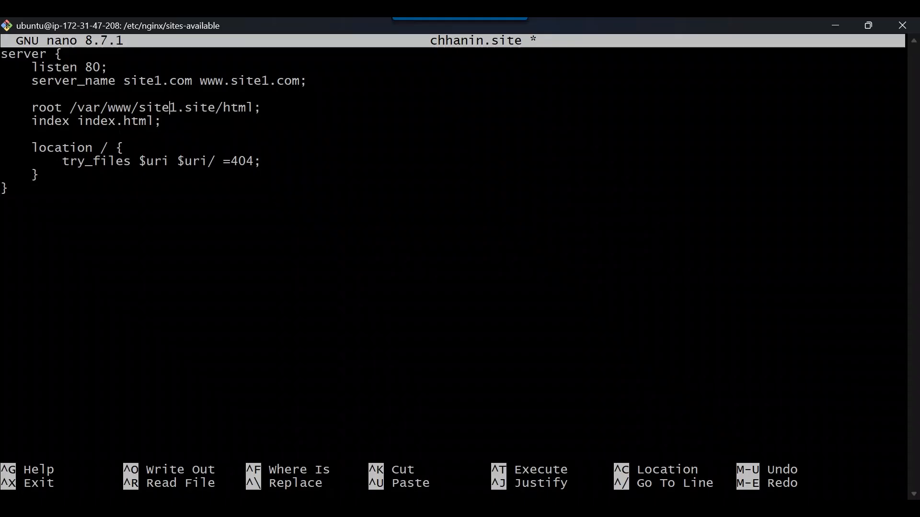
pyautogui.press('BackSpace')
pyautogui.press('BackSpace')
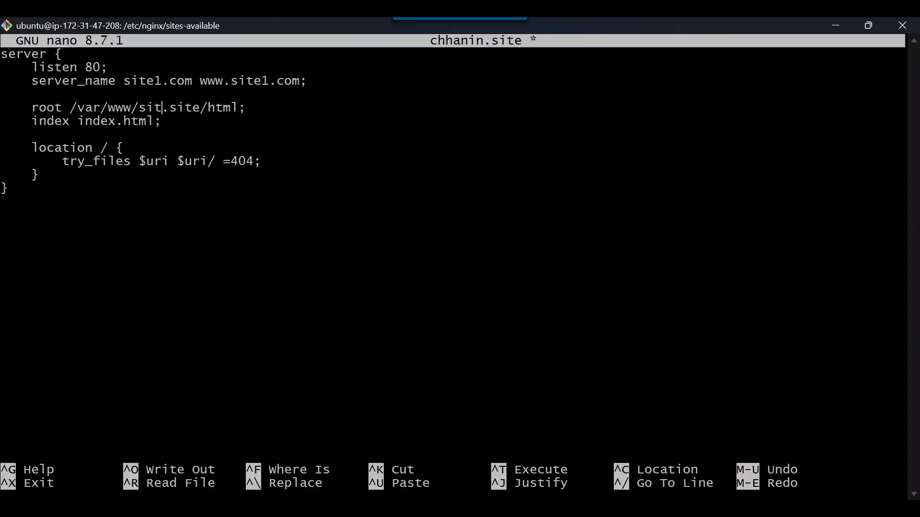
pyautogui.press('BackSpace')
pyautogui.press('BackSpace')
pyautogui.press('BackSpace')
pyautogui.write('chhanin')
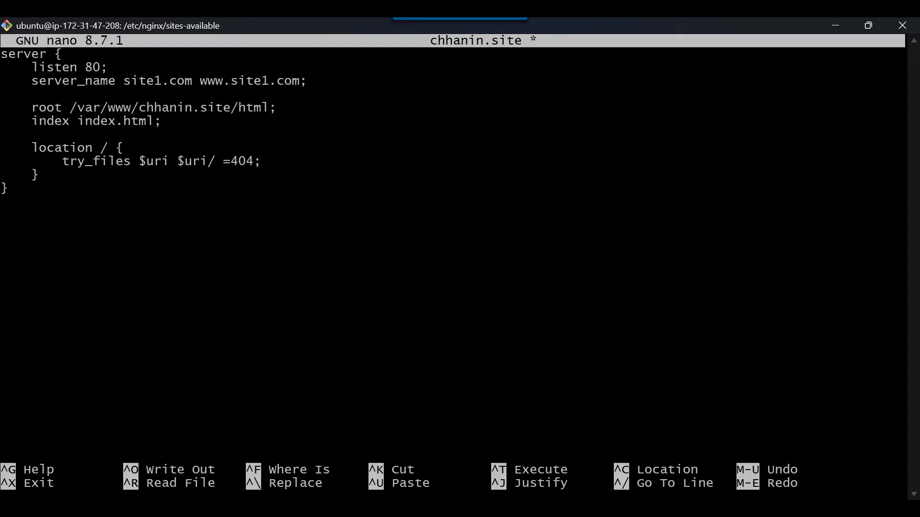
pyautogui.press('Left')
pyautogui.press('Left')
pyautogui.press('Left')
pyautogui.press('Left')
pyautogui.press('Left')
pyautogui.press('Left')
pyautogui.press('Left')
pyautogui.press('Left')
pyautogui.press('Left')
pyautogui.press('Left')
pyautogui.press('Left')
pyautogui.press('Left')
pyautogui.press('Left')
pyautogui.press('Left')
pyautogui.press('Left')
pyautogui.press('Left')
pyautogui.press('Left')
pyautogui.press('Left')
pyautogui.press('Left')
pyautogui.press('Left')
pyautogui.press('Right')
pyautogui.press('Right')
pyautogui.press('Right')
pyautogui.press('Right')
pyautogui.press('Right')
pyautogui.press('BackSpace')
pyautogui.press('BackSpace')
pyautogui.press('BackSpace')
pyautogui.write('site')
pyautogui.press('Left')
pyautogui.press('Left')
pyautogui.press('Left')
pyautogui.press('Left')
pyautogui.press('BackSpace')
pyautogui.press('BackSpace')
pyautogui.press('BackSpace')
pyautogui.press('BackSpace')
pyautogui.press('BackSpace')
pyautogui.write('chhanin')
# Replace site1.com in the server_name line with chhanin.site, then save and close the file.
pyautogui.press('Left')
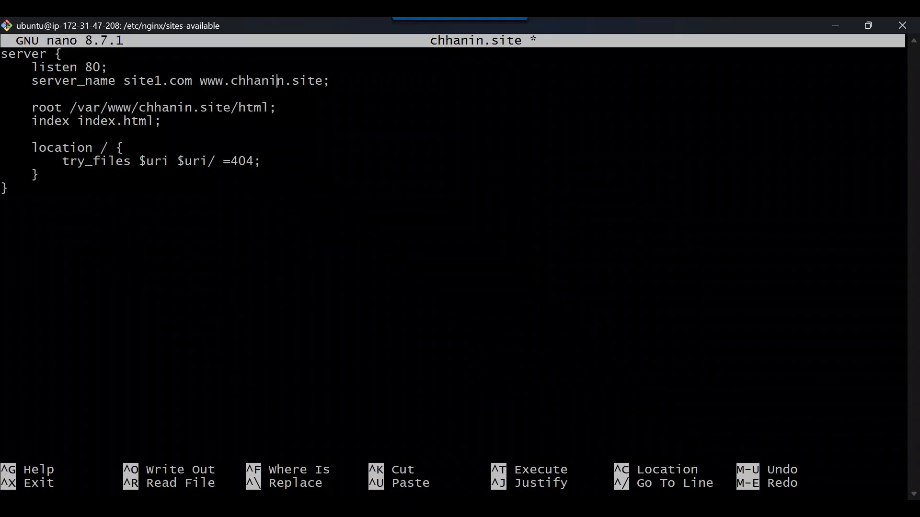
pyautogui.press('Left')
pyautogui.press('Left')
pyautogui.press('Left')
pyautogui.press('Left')
pyautogui.press('Left')
pyautogui.press('Left')
pyautogui.press('Left')
pyautogui.press('Left')
pyautogui.press('Left')
pyautogui.press('Left')
pyautogui.press('Left')
pyautogui.press('Left')
pyautogui.press('Right')
pyautogui.press('BackSpace')
pyautogui.press('BackSpace')
pyautogui.press('BackSpace')
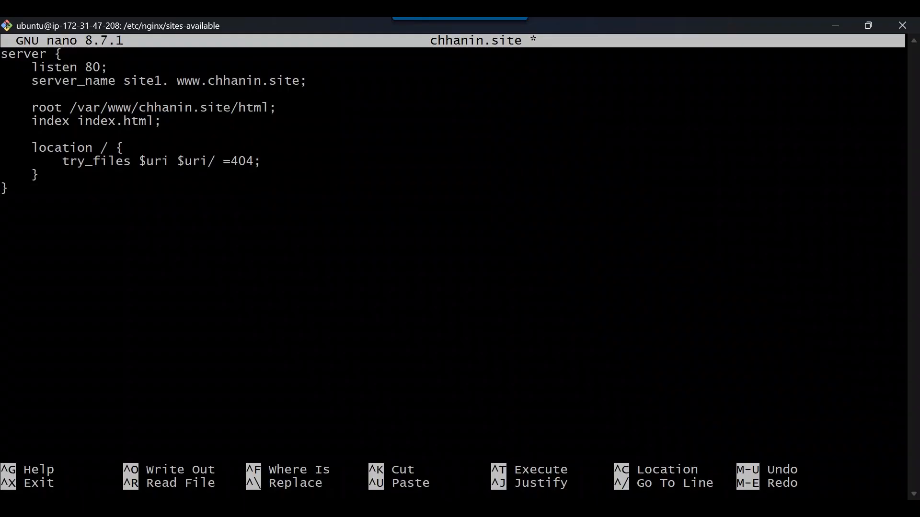
pyautogui.write('site')
pyautogui.press('Left')
pyautogui.press('Left')
pyautogui.press('Left')
pyautogui.press('Left')
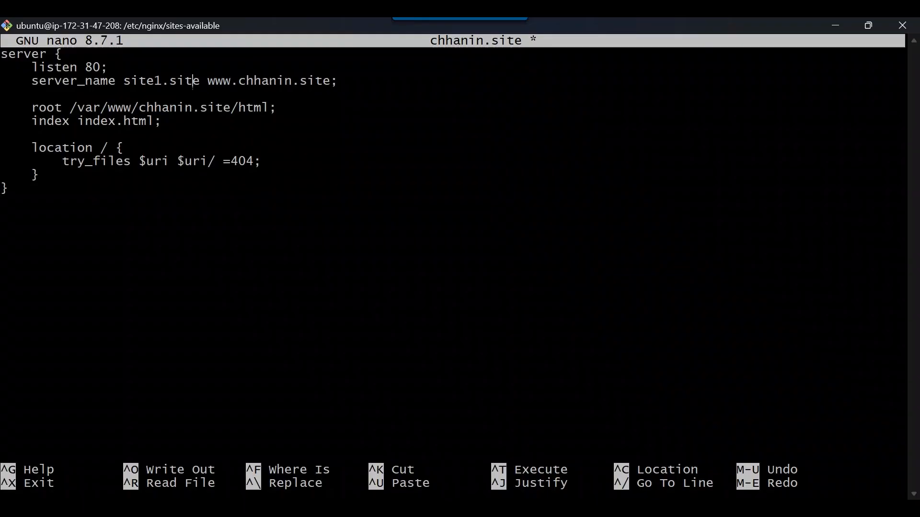
pyautogui.press('BackSpace')
pyautogui.press('BackSpace')
pyautogui.press('BackSpace')
pyautogui.press('BackSpace')
pyautogui.press('BackSpace')
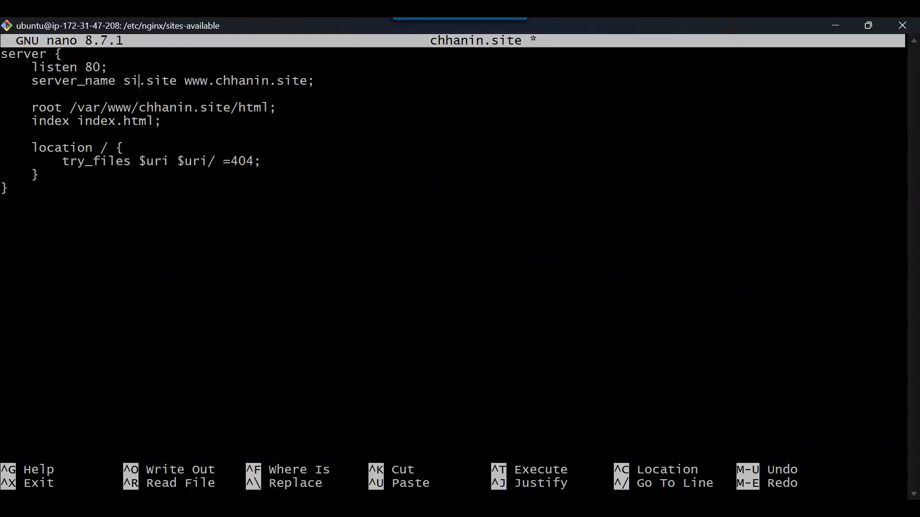
pyautogui.write('chhanin')
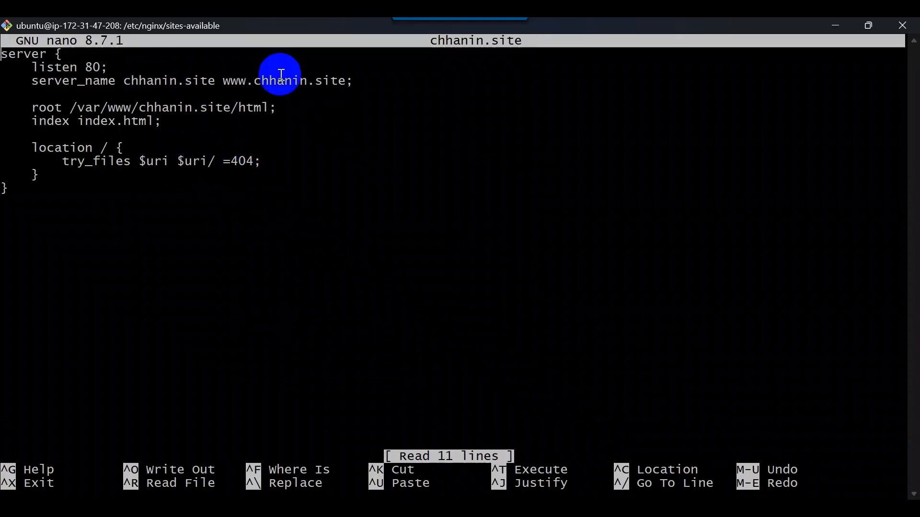
pyautogui.hotkey('ctrl', 'x')
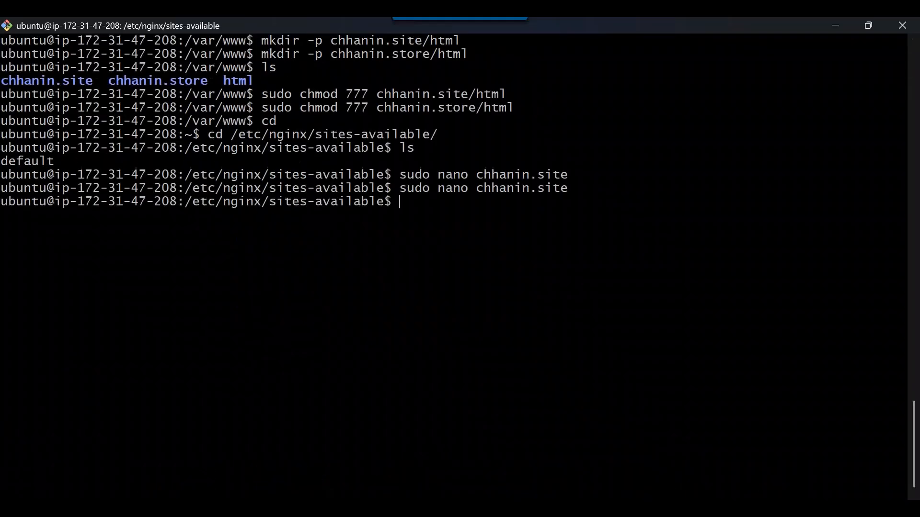
# Create a second configuration file named chhanin.store in nano with sudo.
pyautogui.press('Up')
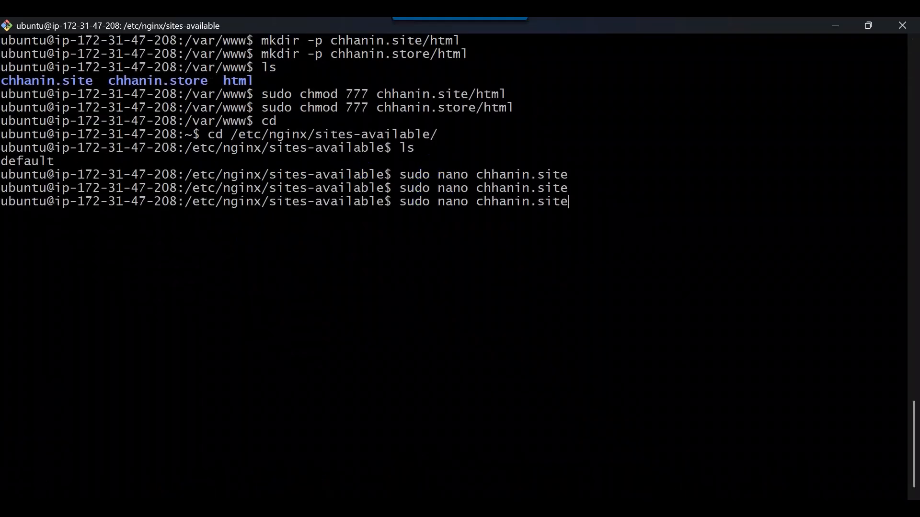
pyautogui.press('BackSpace')
pyautogui.press('BackSpace')
pyautogui.press('BackSpace')
pyautogui.write('tore')
pyautogui.press('Return')
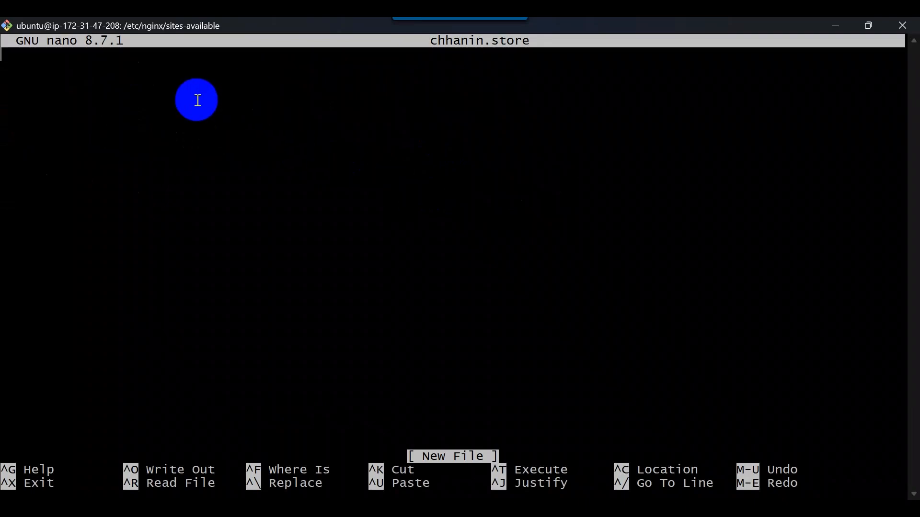
pyautogui.rightClick(197, 101)
pyautogui.click(237, 148)
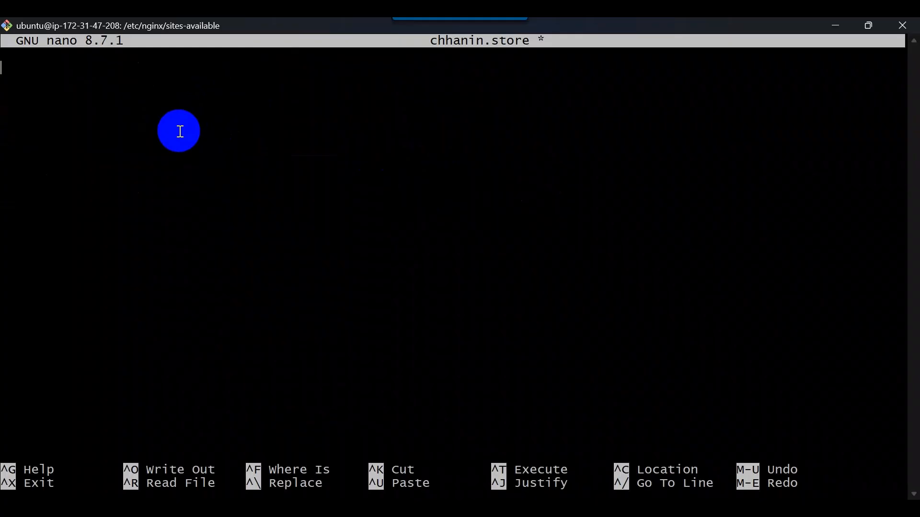
pyautogui.press('BackSpace')
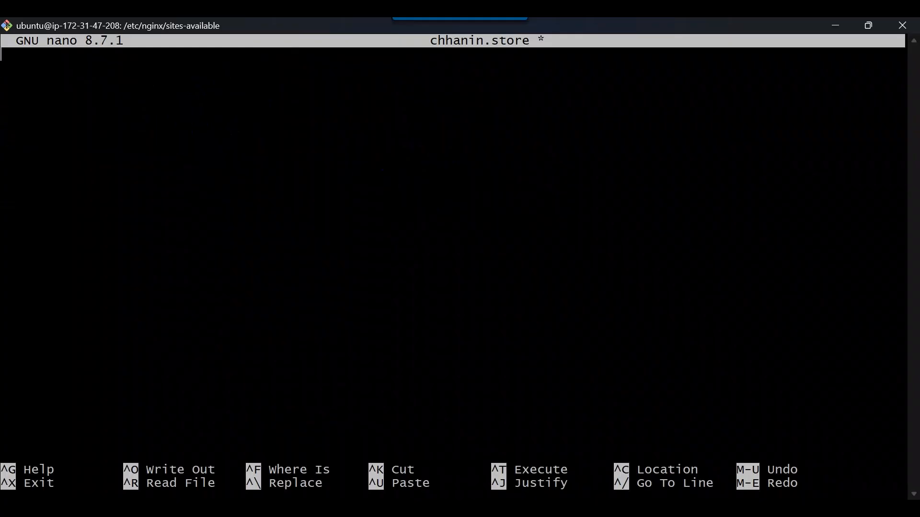
# Copy the site1.com server block from the browser guide again and paste it into chhanin.store.
pyautogui.hotkey('alt', 'Tab')
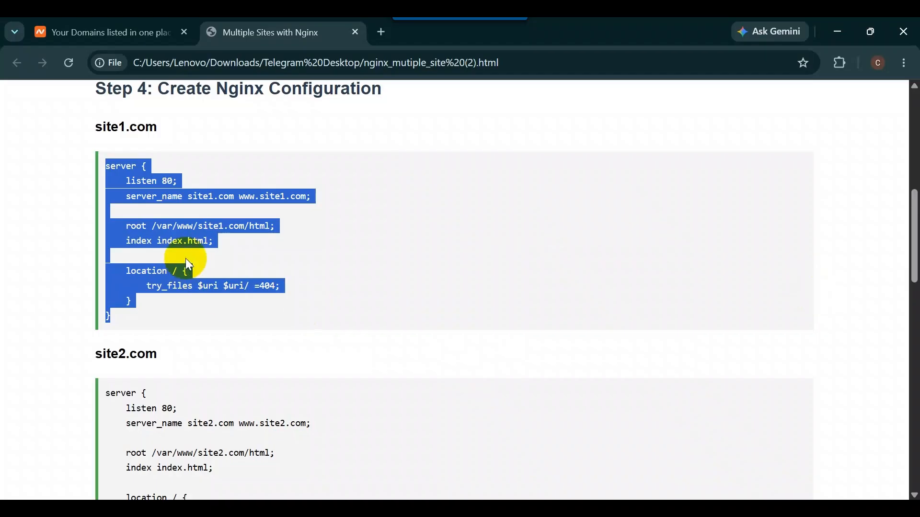
pyautogui.hotkey('alt', 'Tab')
pyautogui.rightClick(176, 137)
pyautogui.click(214, 188)
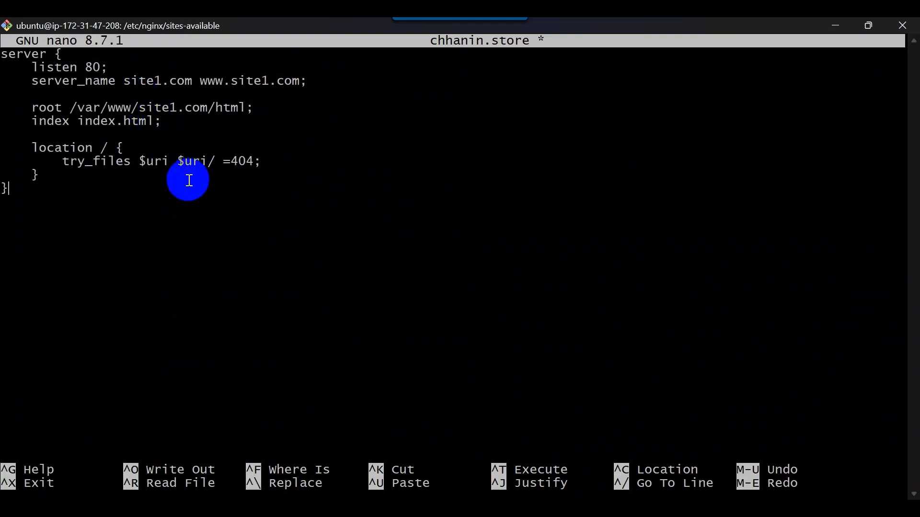
# Set the root path in the chhanin.store server block to /var/www/chhanin.store/html.
pyautogui.press('Up')
pyautogui.press('Up')
pyautogui.press('Up')
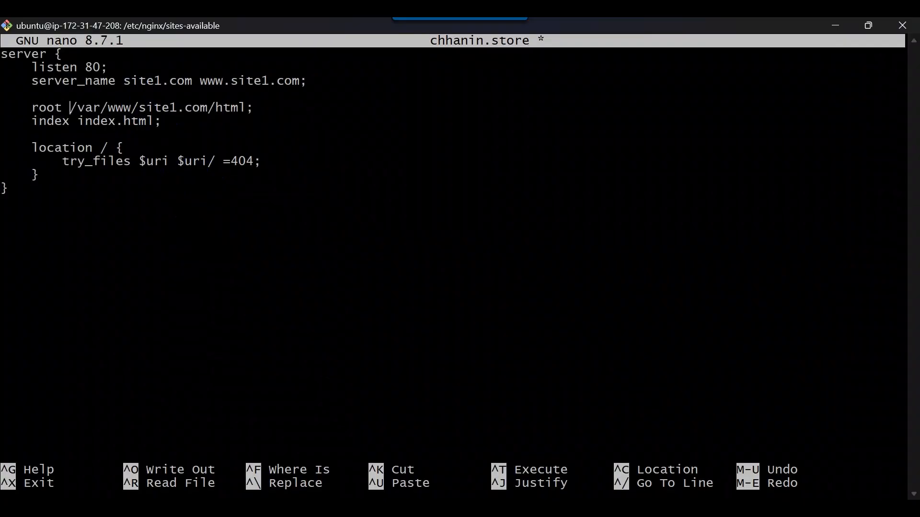
pyautogui.press('Right')
pyautogui.press('Right')
pyautogui.press('Right')
pyautogui.press('Right')
pyautogui.press('Right')
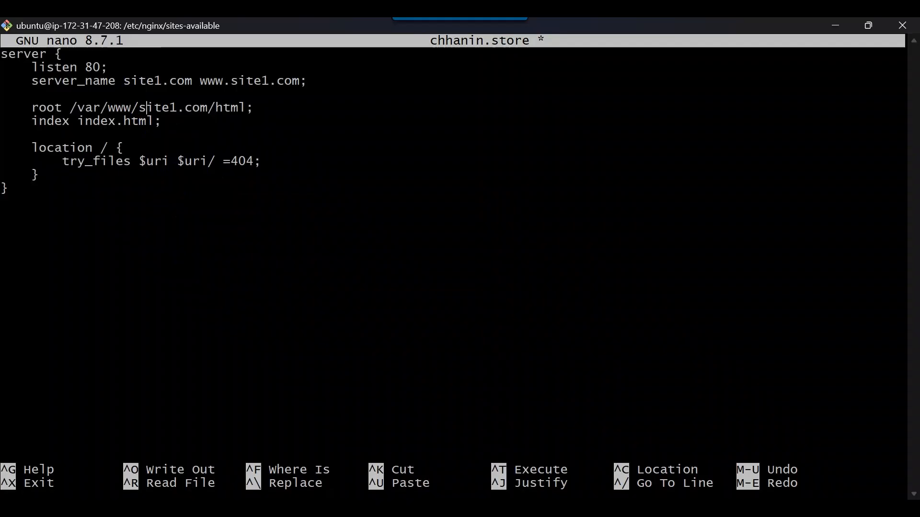
pyautogui.hotkey('shift', 'Left')
pyautogui.hotkey('shift', 'Left')
pyautogui.hotkey('shift', 'Left')
pyautogui.hotkey('shift', 'Left')
pyautogui.hotkey('shift', 'Left')
pyautogui.write('chhanin')
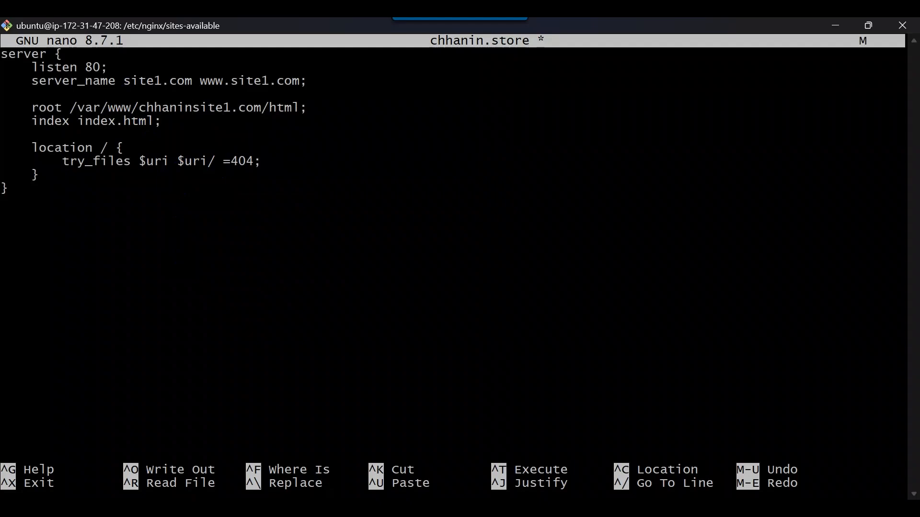
pyautogui.hotkey('shift', 'Right')
pyautogui.hotkey('shift', 'Right')
pyautogui.write('s')
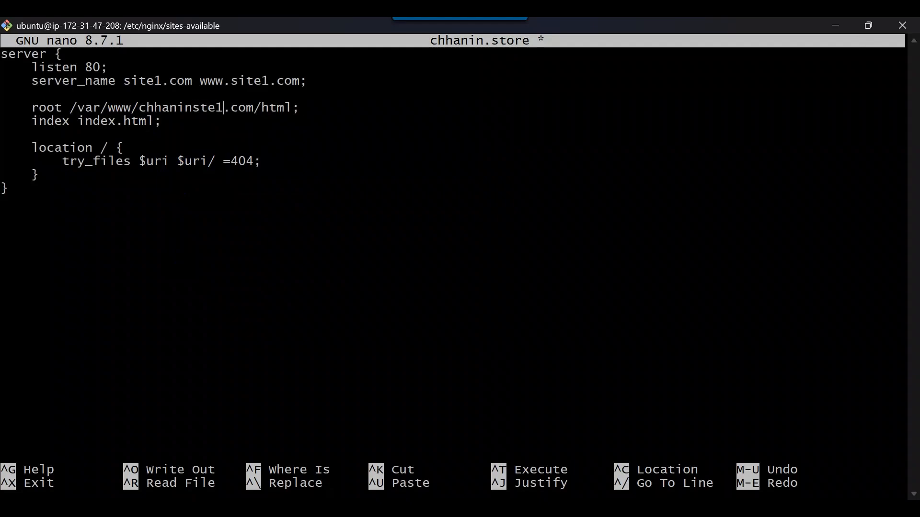
pyautogui.press('BackSpace')
pyautogui.press('BackSpace')
pyautogui.press('BackSpace')
pyautogui.press('BackSpace')
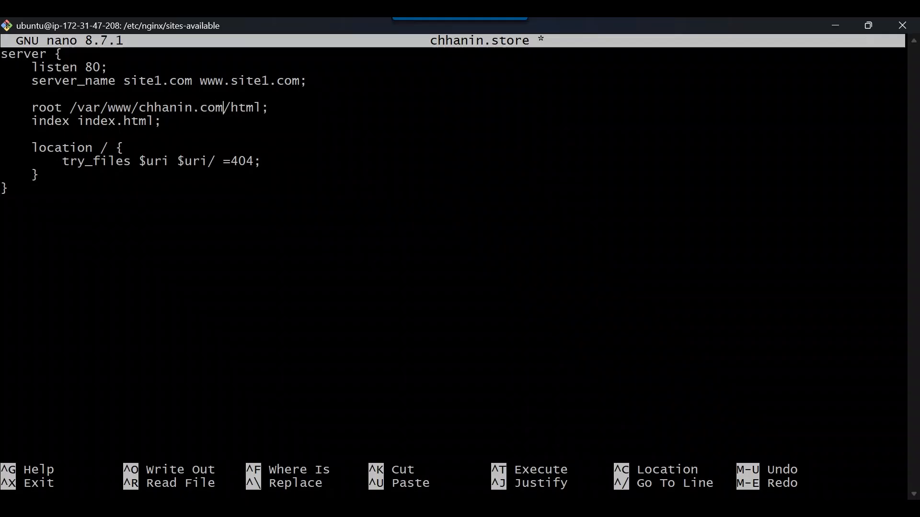
pyautogui.press('BackSpace')
pyautogui.press('BackSpace')
pyautogui.press('BackSpace')
pyautogui.write('store')
pyautogui.press('Right')
pyautogui.press('Right')
pyautogui.press('Right')
pyautogui.press('Right')
pyautogui.press('Right')
pyautogui.press('Right')
pyautogui.press('Right')
pyautogui.press('Right')
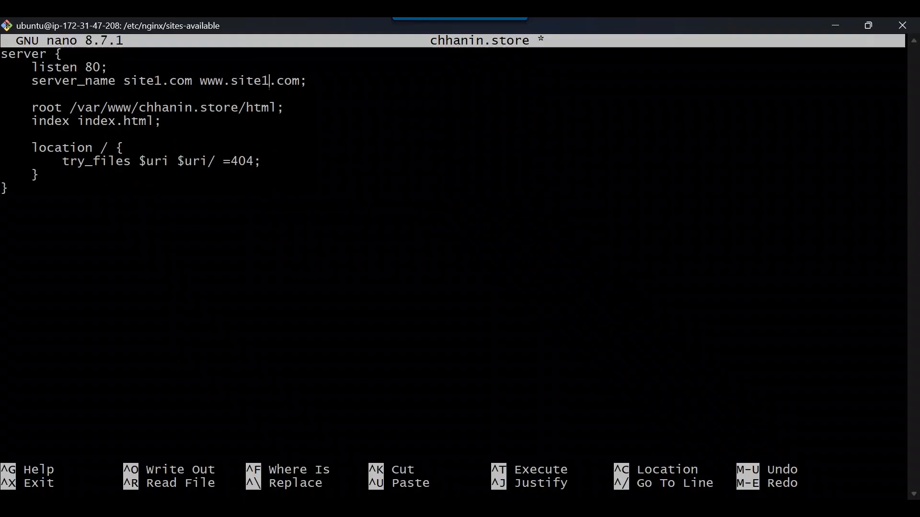
pyautogui.press('BackSpace')
pyautogui.press('BackSpace')
pyautogui.press('BackSpace')
pyautogui.press('BackSpace')
pyautogui.press('BackSpace')
pyautogui.press('BackSpace')
pyautogui.press('BackSpace')
pyautogui.press('BackSpace')
pyautogui.press('BackSpace')
pyautogui.write('chhanin.store')
# Replace site1.com in the server_name line with chhanin.store, then save and close the file.
pyautogui.press('Left')
pyautogui.press('Left')
pyautogui.press('Left')
pyautogui.press('Left')
pyautogui.press('Left')
pyautogui.press('Left')
pyautogui.press('Left')
pyautogui.press('Left')
pyautogui.press('Left')
pyautogui.press('Left')
pyautogui.press('Left')
pyautogui.press('Left')
pyautogui.press('Left')
pyautogui.press('Left')
pyautogui.press('Left')
pyautogui.press('Left')
pyautogui.press('Left')
pyautogui.press('Left')
pyautogui.press('Left')
pyautogui.press('Left')
pyautogui.press('Left')
pyautogui.press('Left')
pyautogui.press('Right')
pyautogui.press('Right')
pyautogui.press('Right')
pyautogui.press('Right')
pyautogui.press('BackSpace')
pyautogui.press('BackSpace')
pyautogui.press('BackSpace')
pyautogui.press('BackSpace')
pyautogui.press('BackSpace')
pyautogui.press('BackSpace')
pyautogui.press('BackSpace')
pyautogui.press('BackSpace')
pyautogui.press('BackSpace')
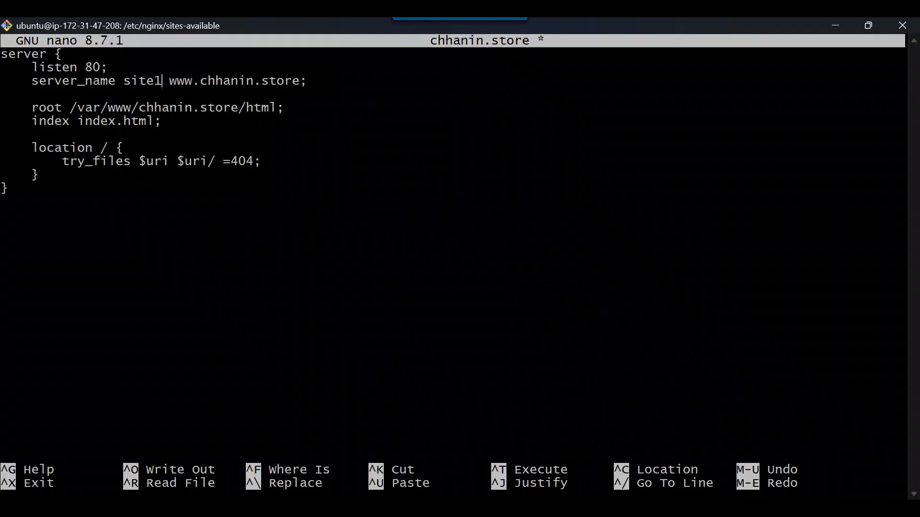
pyautogui.write('chhanin.')
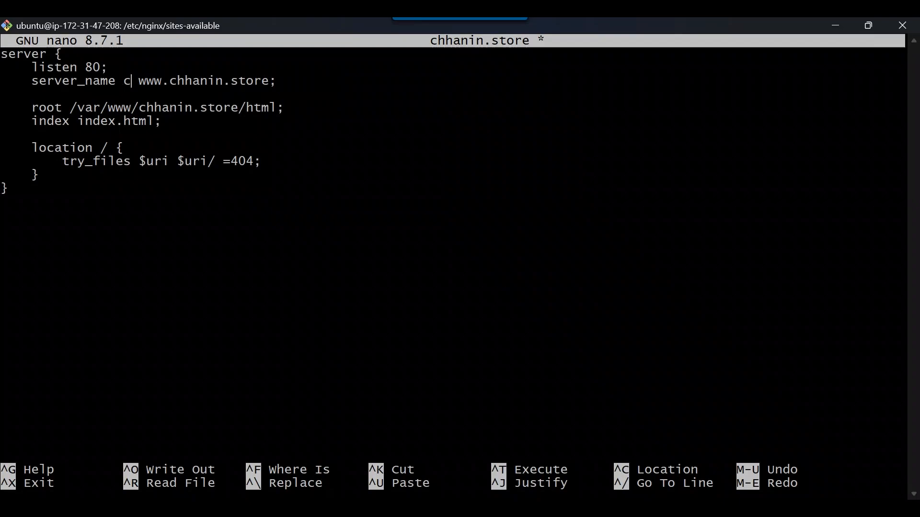
pyautogui.write('store')
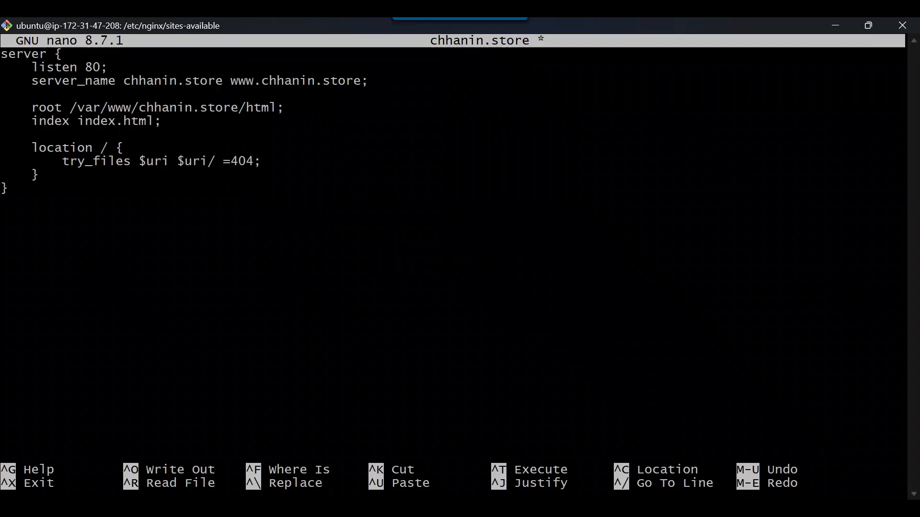
pyautogui.hotkey('ctrl', 'o')
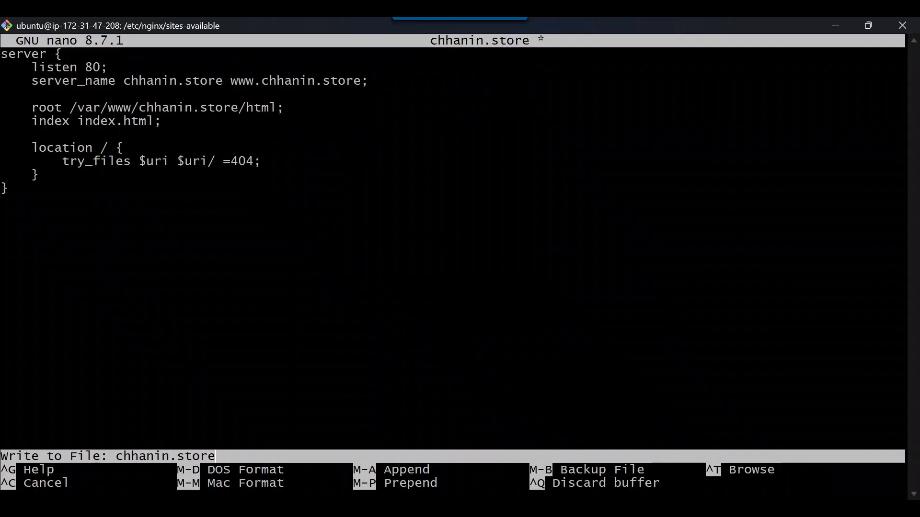
pyautogui.press('Return')
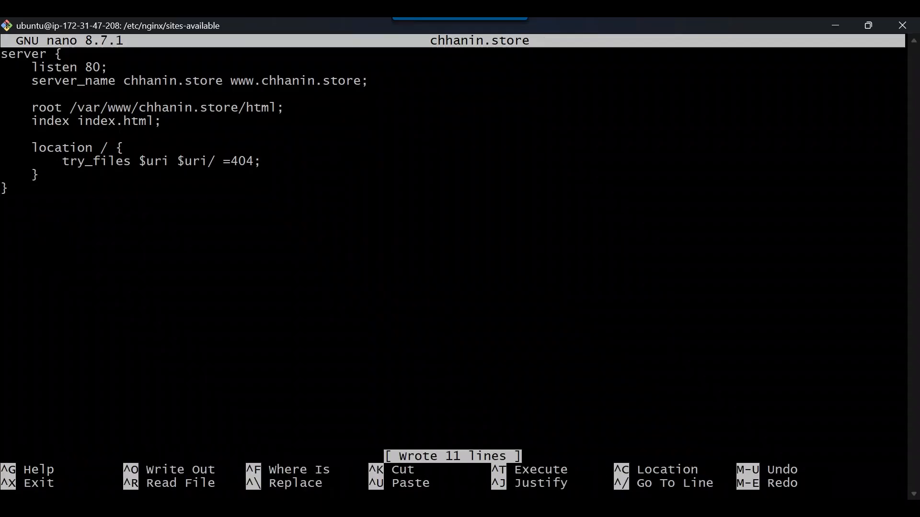
pyautogui.hotkey('ctrl', 'x')
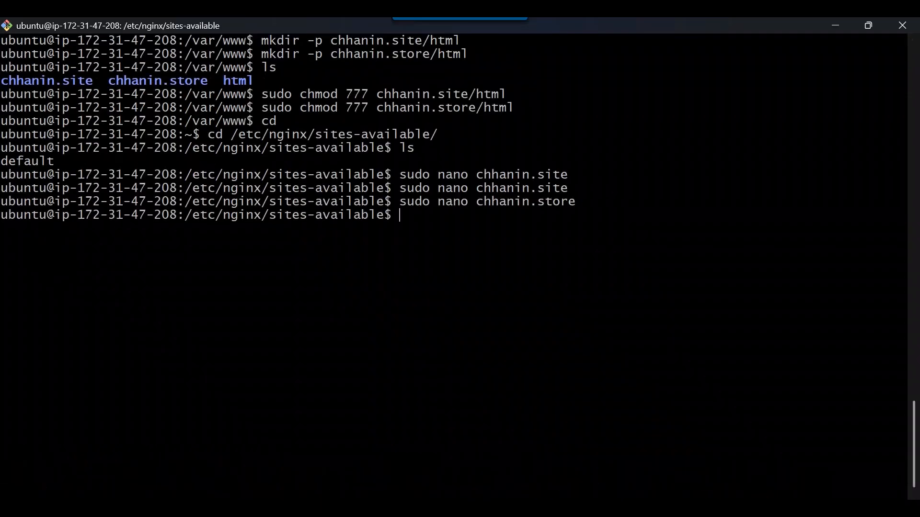
# Reopen chhanin.store in nano with sudo to check the saved server block, then close it.
pyautogui.press('Up')
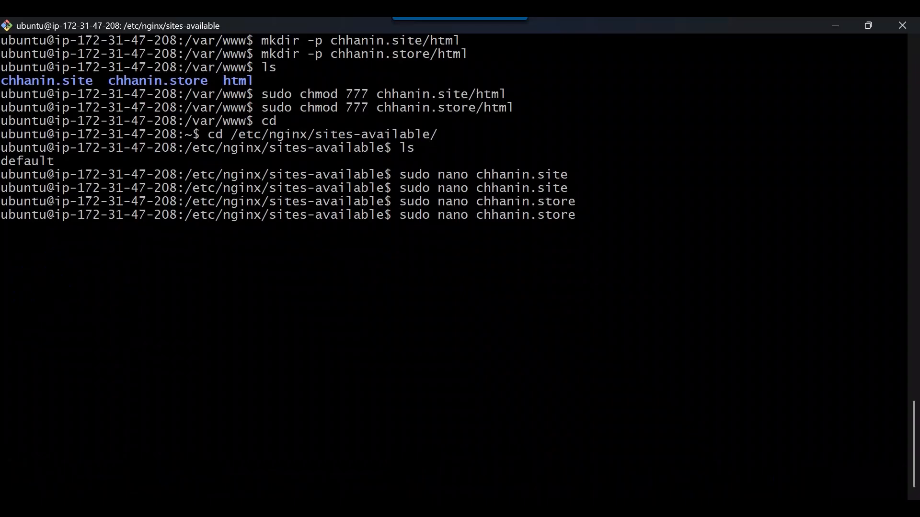
pyautogui.press('Return')
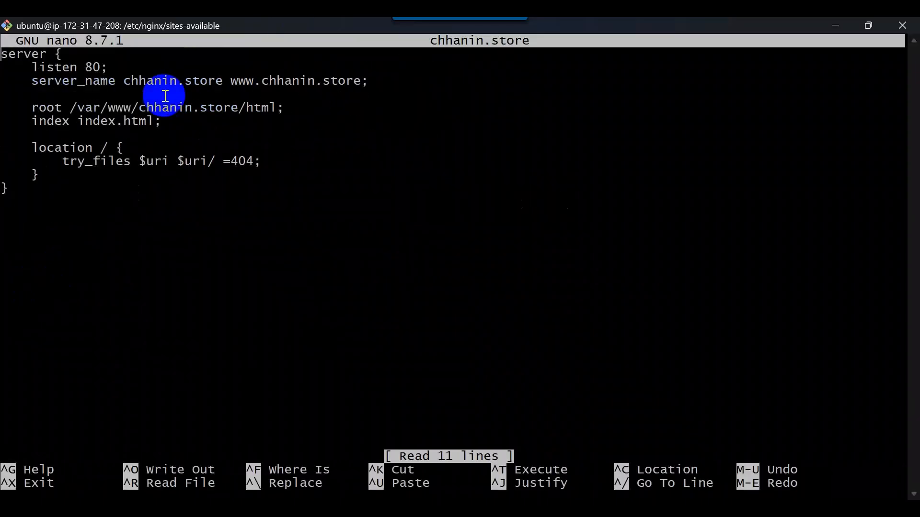
pyautogui.hotkey('ctrl', 'x')
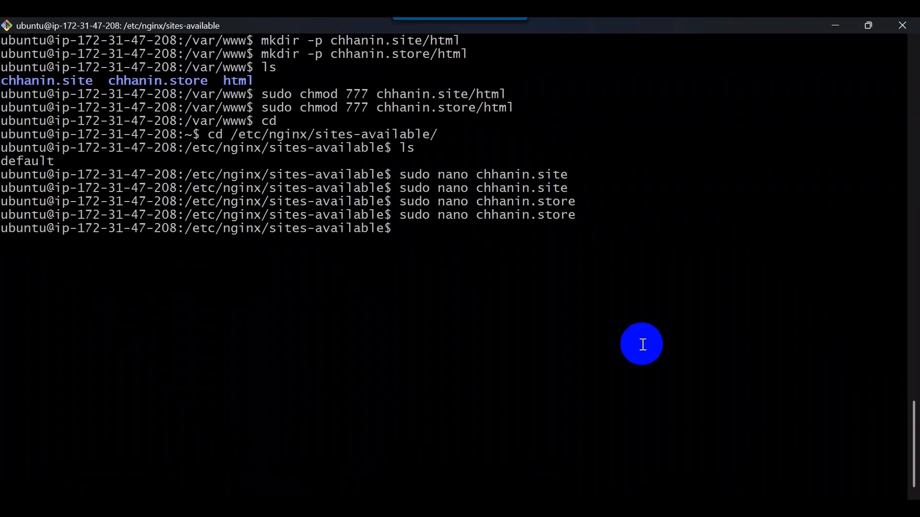
# Copy the site1.com symlink command from the browser guide's Enable Sites section and return the terminal to the home directory.
pyautogui.hotkey('alt', 'Tab')
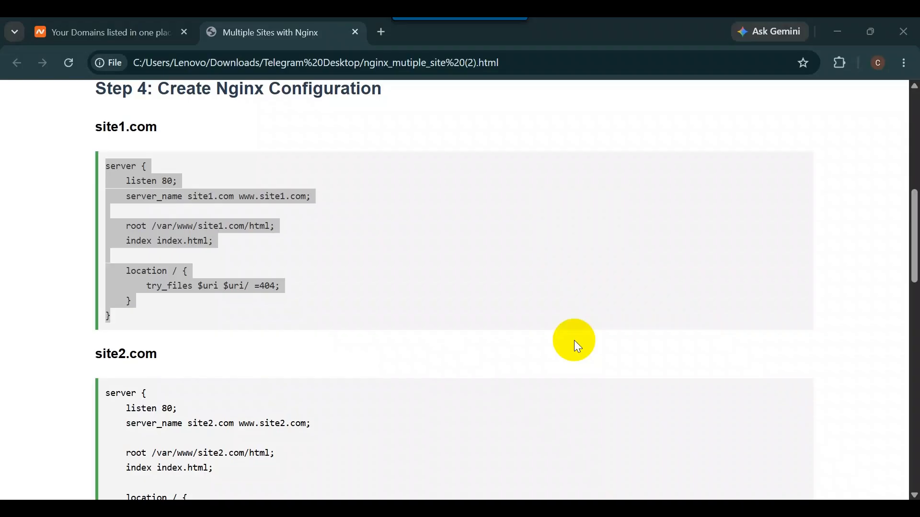
pyautogui.scroll(-3, 437, 346)
pyautogui.scroll(-4, 437, 346)
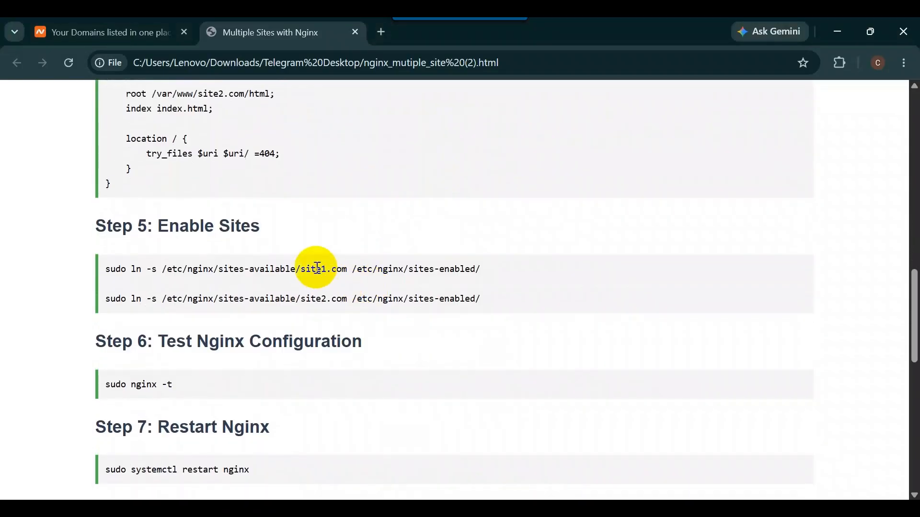
pyautogui.moveTo(484, 266); pyautogui.dragTo(73, 253)
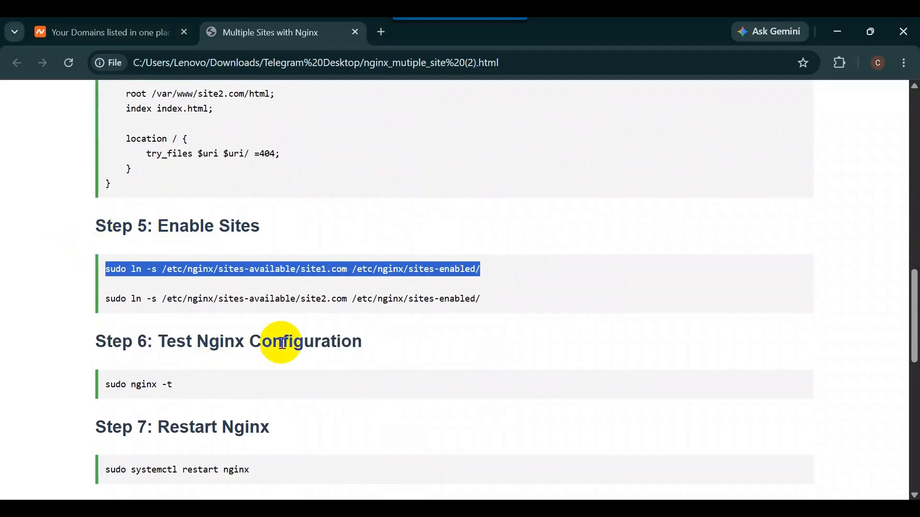
pyautogui.hotkey('alt', 'Tab')
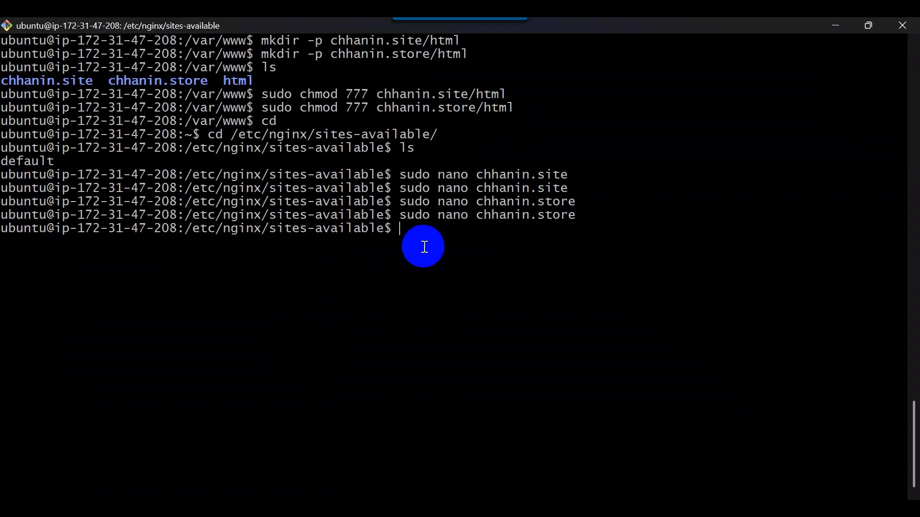
pyautogui.write('cd')
pyautogui.press('Return')
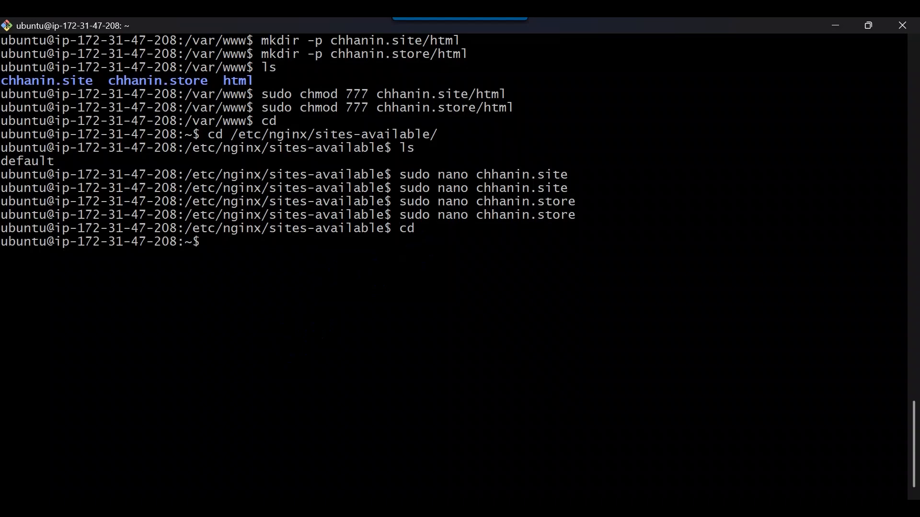
pyautogui.rightClick(333, 243)
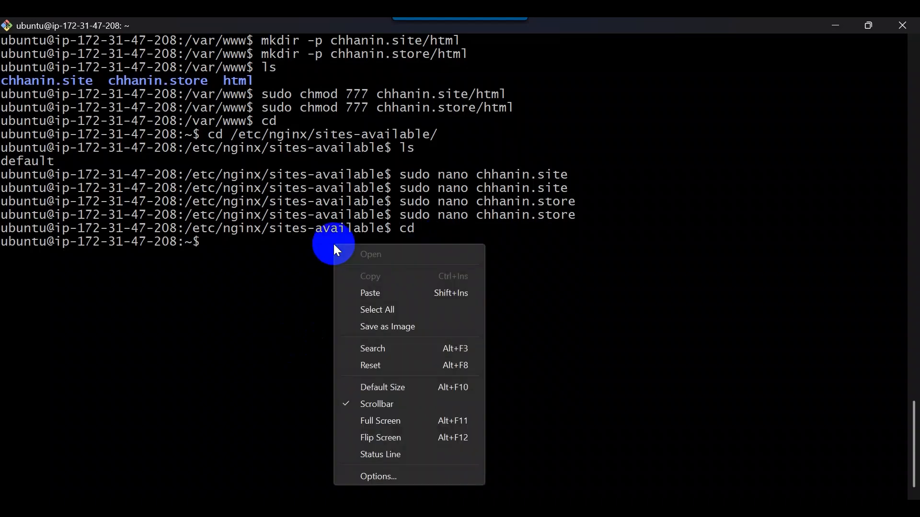
pyautogui.click(383, 295)
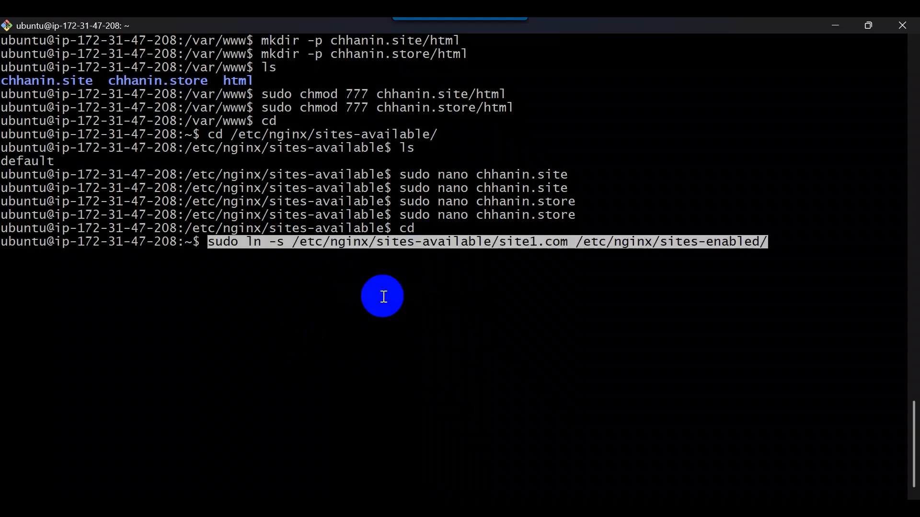
pyautogui.press('Right')
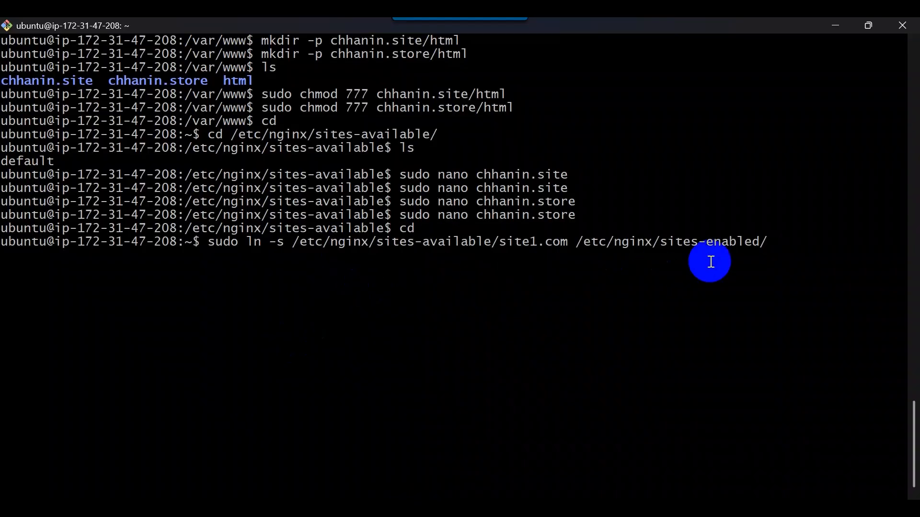
pyautogui.press('Right')
pyautogui.press('Right')
pyautogui.press('Right')
pyautogui.press('Right')
pyautogui.press('Right')
pyautogui.press('Right')
pyautogui.press('Right')
pyautogui.press('Right')
pyautogui.press('Right')
pyautogui.press('Right')
pyautogui.press('Right')
pyautogui.press('Right')
pyautogui.press('Right')
pyautogui.press('Right')
pyautogui.press('BackSpace')
pyautogui.press('BackSpace')
pyautogui.press('BackSpace')
pyautogui.press('BackSpace')
pyautogui.press('BackSpace')
pyautogui.press('BackSpace')
pyautogui.press('BackSpace')
pyautogui.press('BackSpace')
pyautogui.press('BackSpace')
pyautogui.press('BackSpace')
pyautogui.press('BackSpace')
pyautogui.press('BackSpace')
pyautogui.press('BackSpace')
pyautogui.press('BackSpace')
pyautogui.press('BackSpace')
pyautogui.press('BackSpace')
pyautogui.press('BackSpace')
pyautogui.press('BackSpace')
pyautogui.press('BackSpace')
pyautogui.press('BackSpace')
pyautogui.press('BackSpace')
pyautogui.press('BackSpace')
pyautogui.press('BackSpace')
pyautogui.press('BackSpace')
pyautogui.press('BackSpace')
pyautogui.press('BackSpace')
pyautogui.press('BackSpace')
pyautogui.press('BackSpace')
pyautogui.press('BackSpace')
pyautogui.press('BackSpace')
pyautogui.press('BackSpace')
pyautogui.press('BackSpace')
pyautogui.press('BackSpace')
pyautogui.press('BackSpace')
pyautogui.press('BackSpace')
pyautogui.press('BackSpace')
pyautogui.press('BackSpace')
pyautogui.press('BackSpace')
pyautogui.press('BackSpace')
pyautogui.press('BackSpace')
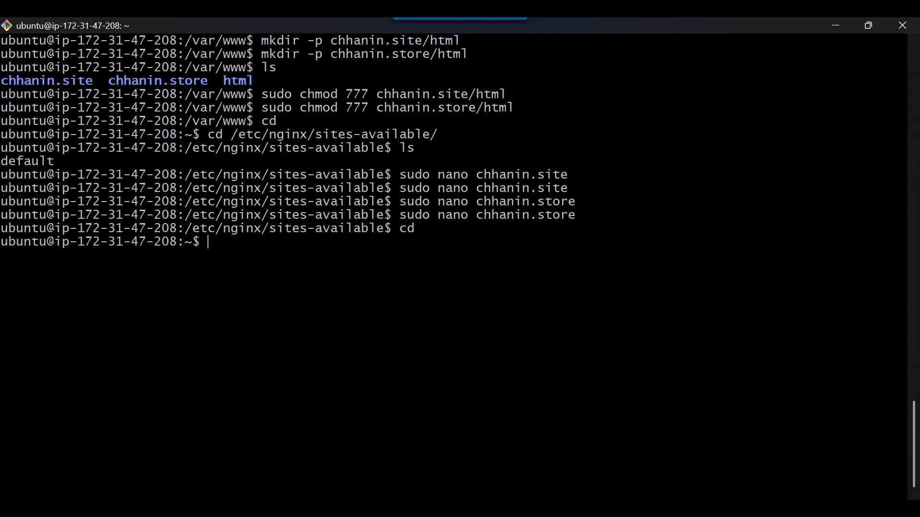
# Copy the site1.com chown command from the browser guide's Set Permissions section and paste it at the terminal prompt.
pyautogui.hotkey('alt', 'Tab')
pyautogui.scroll(8, 562, 239)
pyautogui.scroll(1, 561, 239)
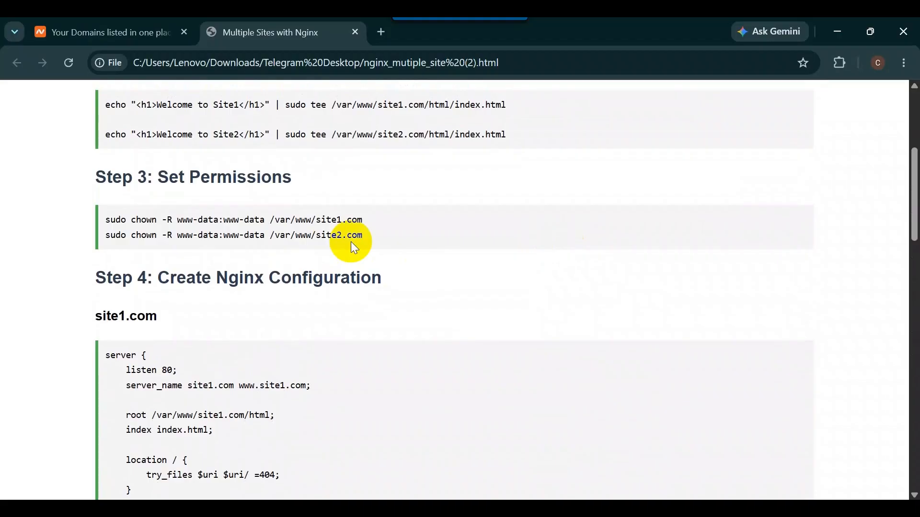
pyautogui.click(363, 220)
pyautogui.moveTo(363, 220); pyautogui.dragTo(103, 208)
pyautogui.hotkey('alt', 'Tab')
pyautogui.rightClick(391, 263)
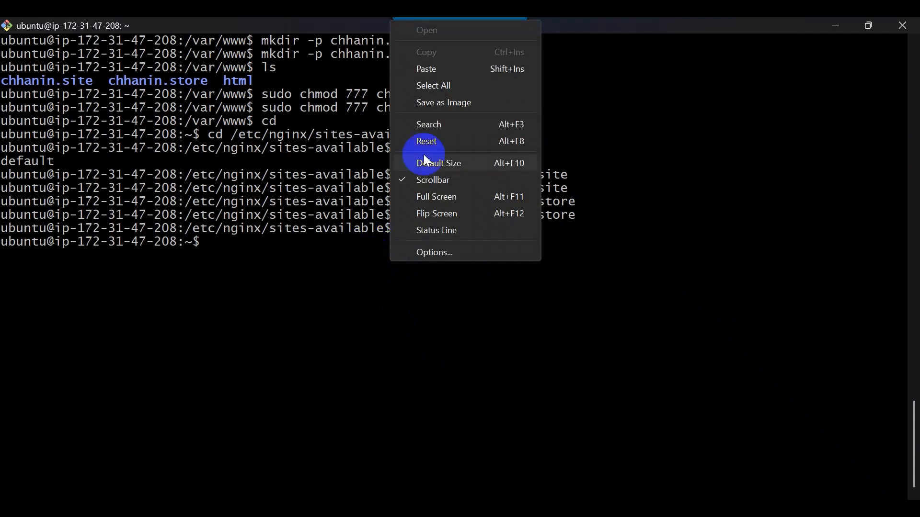
pyautogui.click(431, 71)
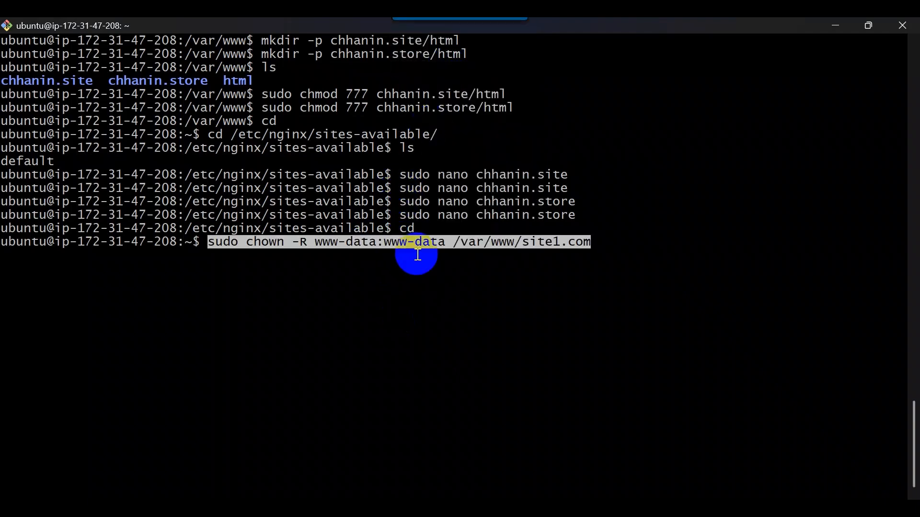
pyautogui.press('Right')
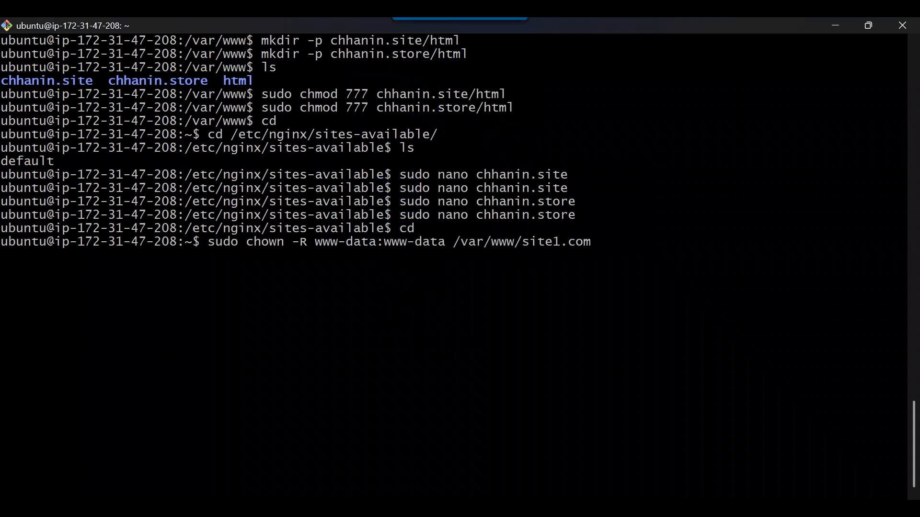
# Change the pasted chown command's target from site1.com to chhanin.site and run it recursively for www-data:www-data.
pyautogui.press('BackSpace')
pyautogui.press('BackSpace')
pyautogui.press('BackSpace')
pyautogui.press('BackSpace')
pyautogui.press('BackSpace')
pyautogui.press('BackSpace')
pyautogui.press('BackSpace')
pyautogui.press('BackSpace')
pyautogui.press('BackSpace')
pyautogui.write('chhanin.site')
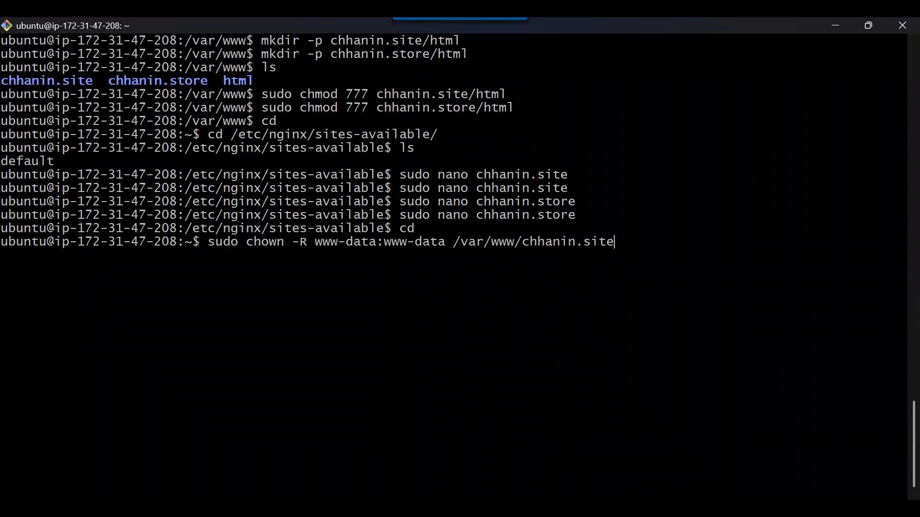
pyautogui.press('Return')
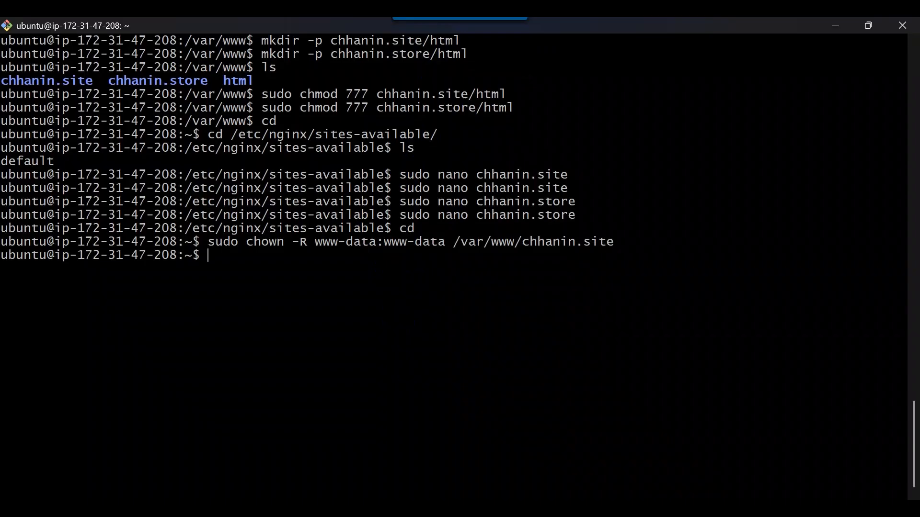
# Give www-data:www-data recursive ownership of /var/www/chhanin.store with sudo chown, reusing the previous command.
pyautogui.press('Up')
pyautogui.press('BackSpace')
pyautogui.press('BackSpace')
pyautogui.press('BackSpace')
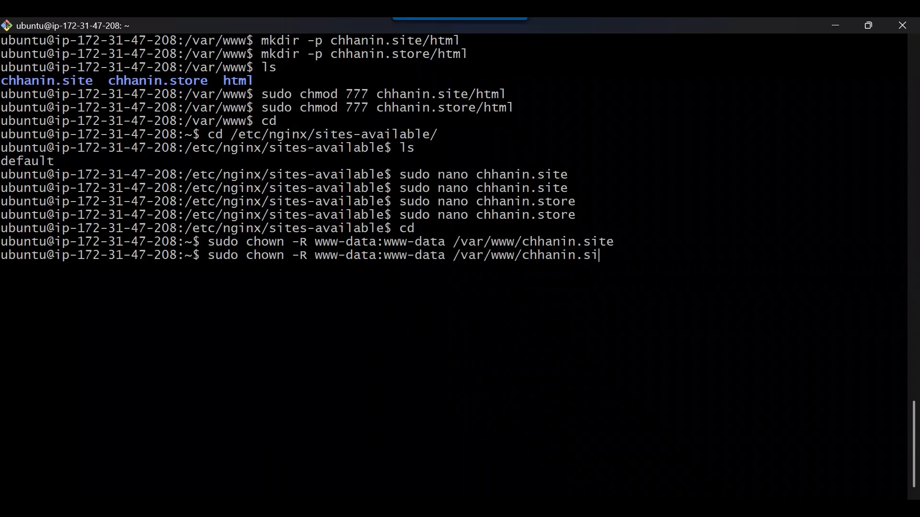
pyautogui.write('tore')
pyautogui.hotkey('alt', 'Tab')
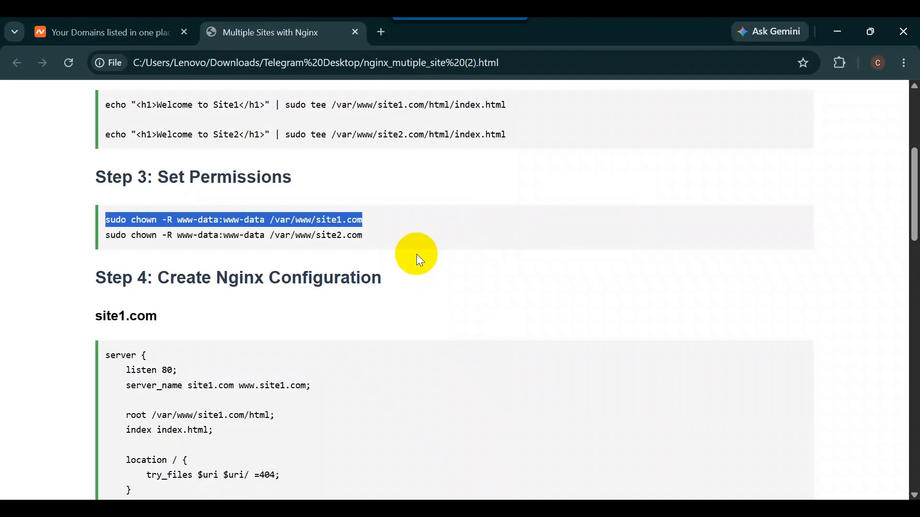
pyautogui.hotkey('alt', 'Tab')
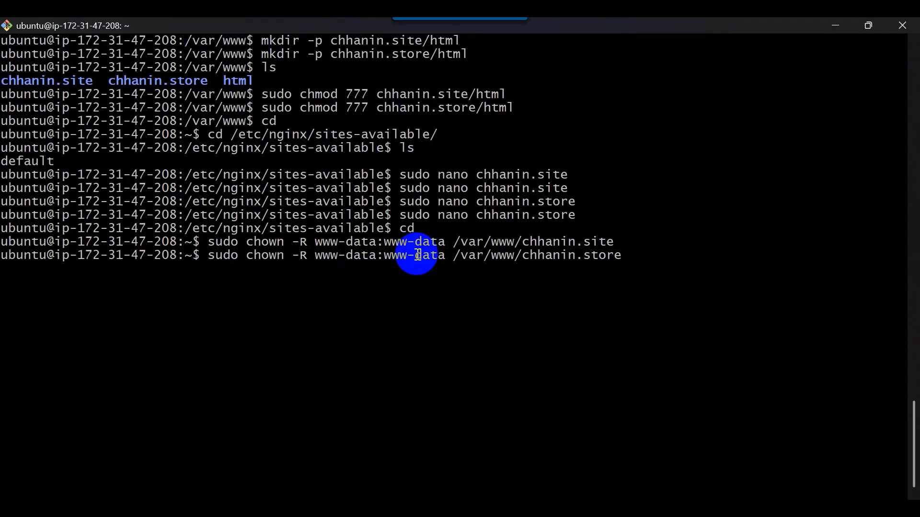
pyautogui.press('Return')
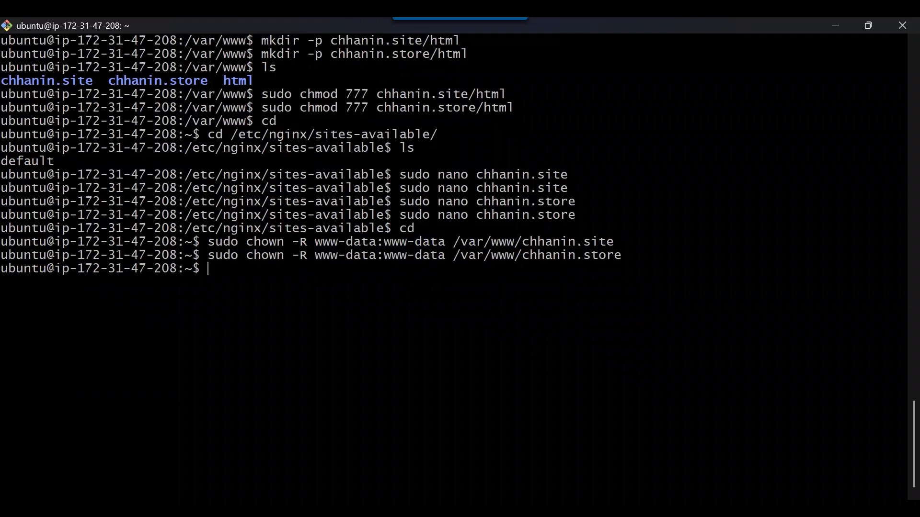
# Copy the site1.com symlink command from the browser guide's Enable Sites section and paste it at the terminal prompt.
pyautogui.hotkey('alt', 'Tab')
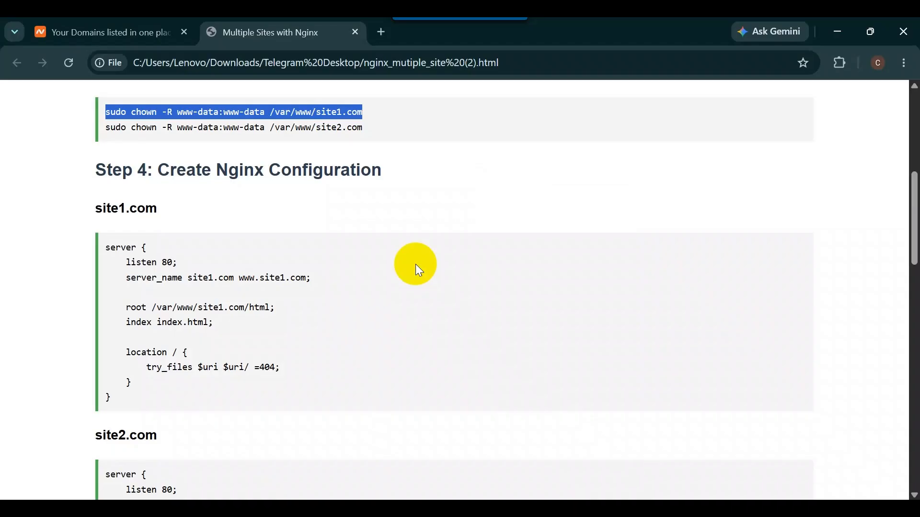
pyautogui.scroll(-7, 306, 305)
pyautogui.scroll(-2, 307, 307)
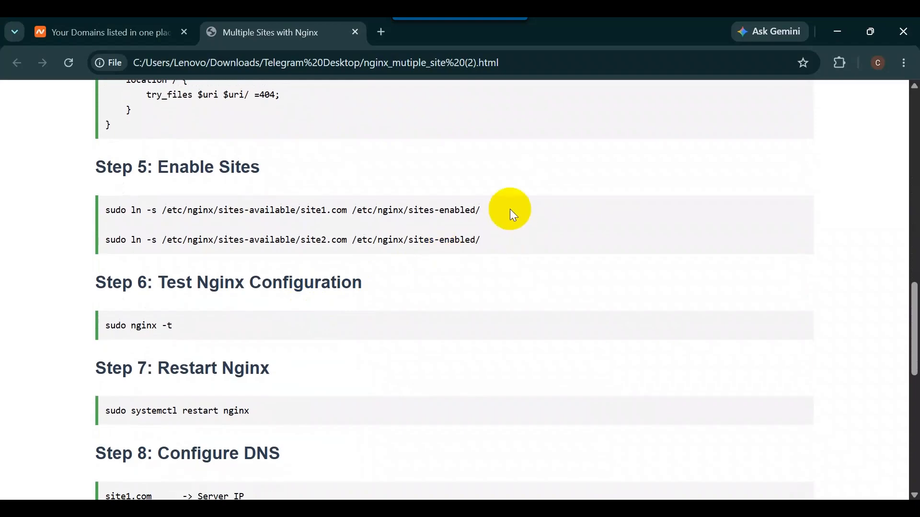
pyautogui.moveTo(509, 210); pyautogui.dragTo(110, 205)
pyautogui.hotkey('alt', 'Tab')
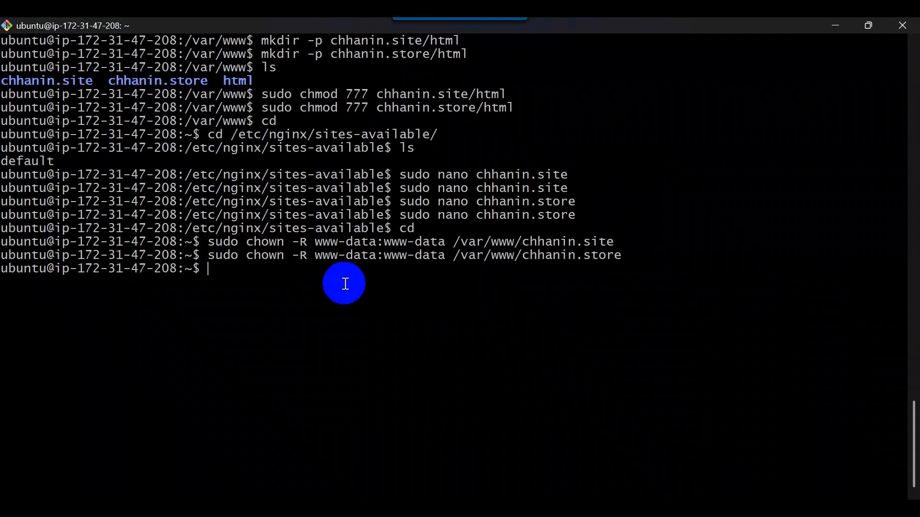
pyautogui.rightClick(344, 283)
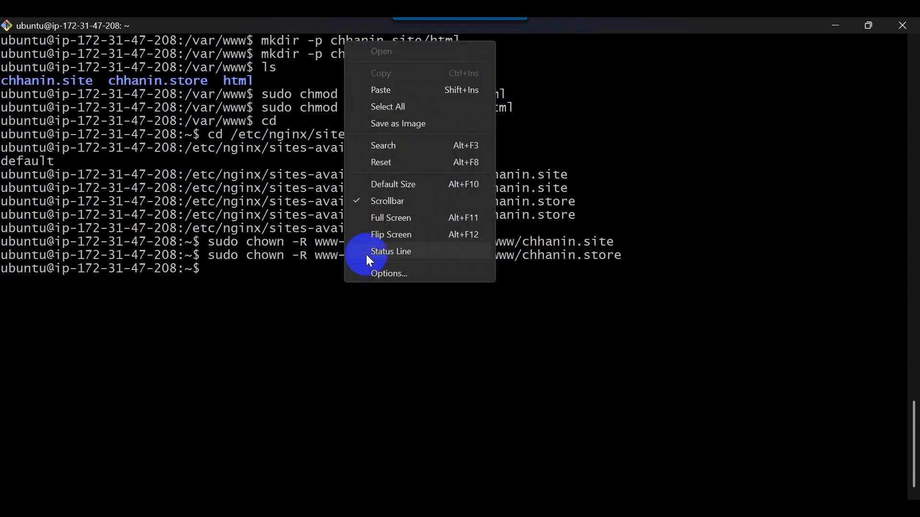
pyautogui.click(411, 94)
# Replace site1.com with chhanin.site in the pasted ln -s command and run it to link the site into /etc/nginx/sites-enabled/.
pyautogui.press('Left')
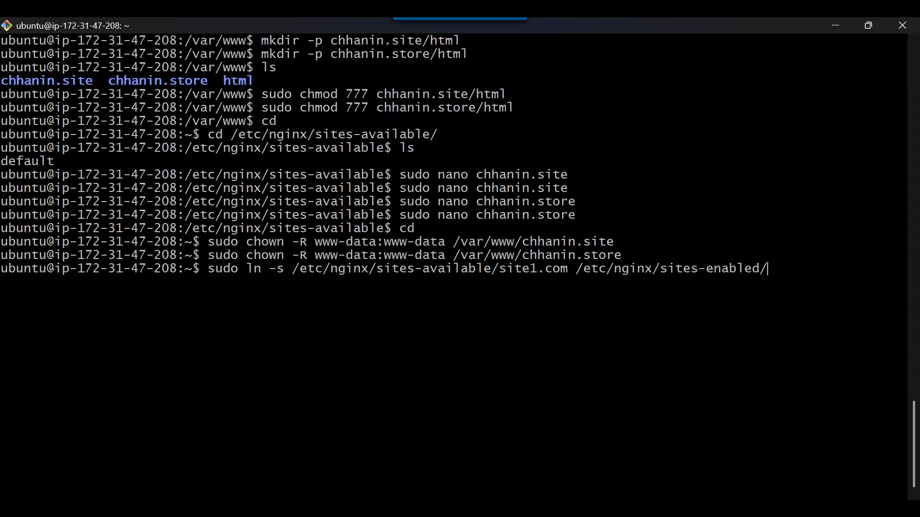
pyautogui.press('Left')
pyautogui.press('Left')
pyautogui.press('Left')
pyautogui.press('Left')
pyautogui.press('Left')
pyautogui.press('Left')
pyautogui.press('Left')
pyautogui.press('Left')
pyautogui.press('Left')
pyautogui.press('Left')
pyautogui.press('Left')
pyautogui.press('Left')
pyautogui.press('Left')
pyautogui.press('Left')
pyautogui.press('Left')
pyautogui.press('Left')
pyautogui.press('BackSpace')
pyautogui.press('BackSpace')
pyautogui.press('BackSpace')
pyautogui.press('BackSpace')
pyautogui.press('BackSpace')
pyautogui.press('BackSpace')
pyautogui.press('BackSpace')
pyautogui.press('BackSpace')
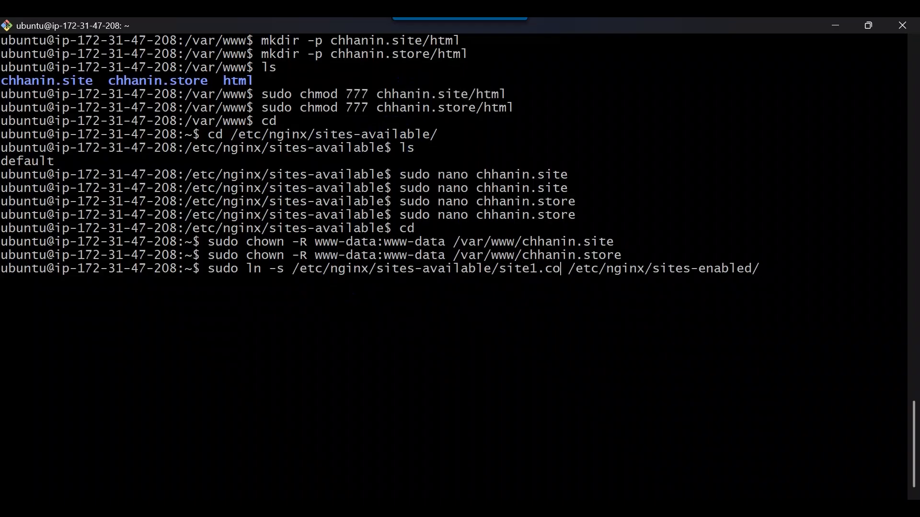
pyautogui.press('BackSpace')
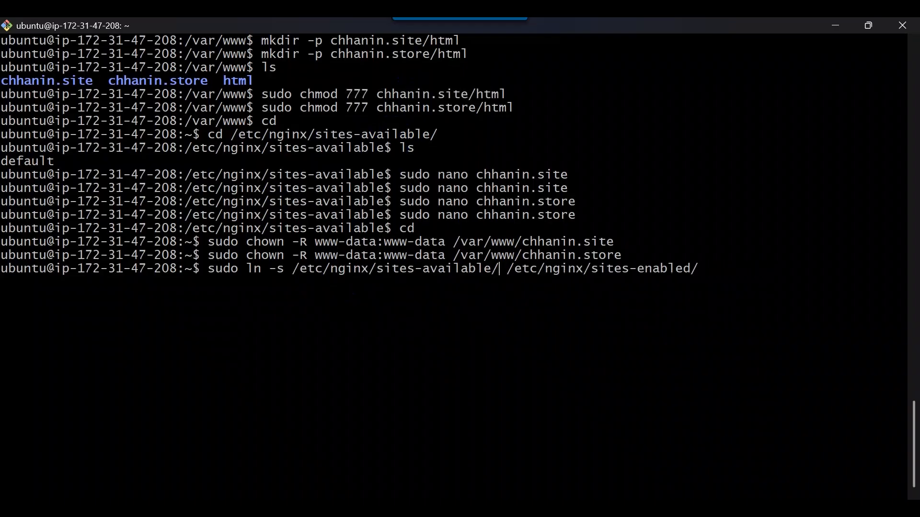
pyautogui.write('chhanin.')
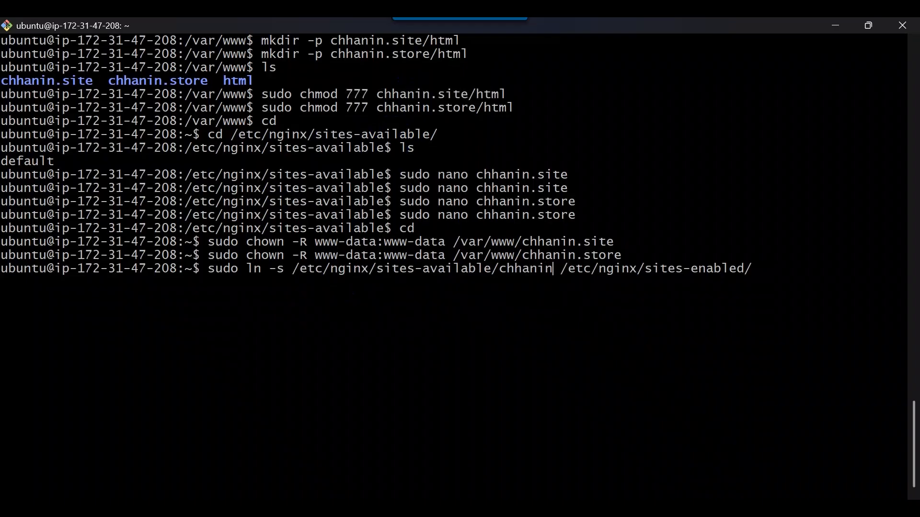
pyautogui.write('site')
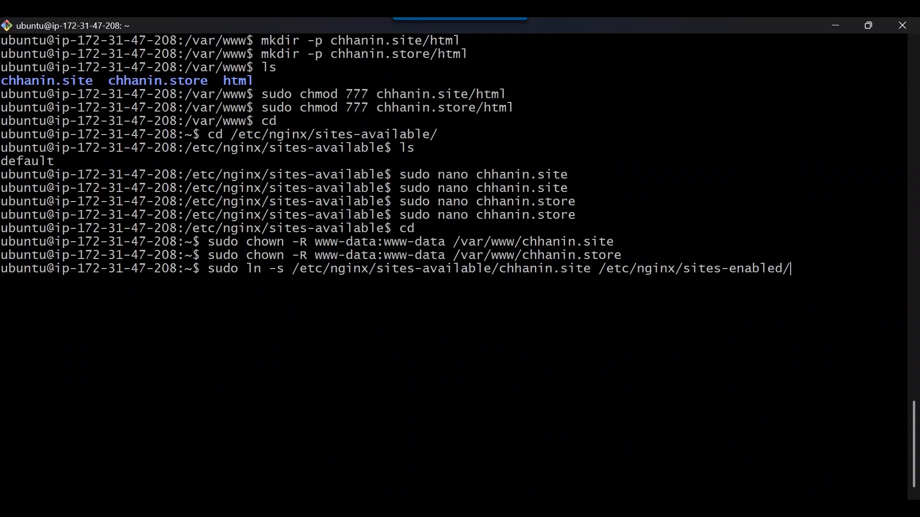
pyautogui.press('Return')
# Symlink /etc/nginx/sites-available/chhanin.store into /etc/nginx/sites-enabled/ by adapting the previous ln -s command.
pyautogui.press('Up')
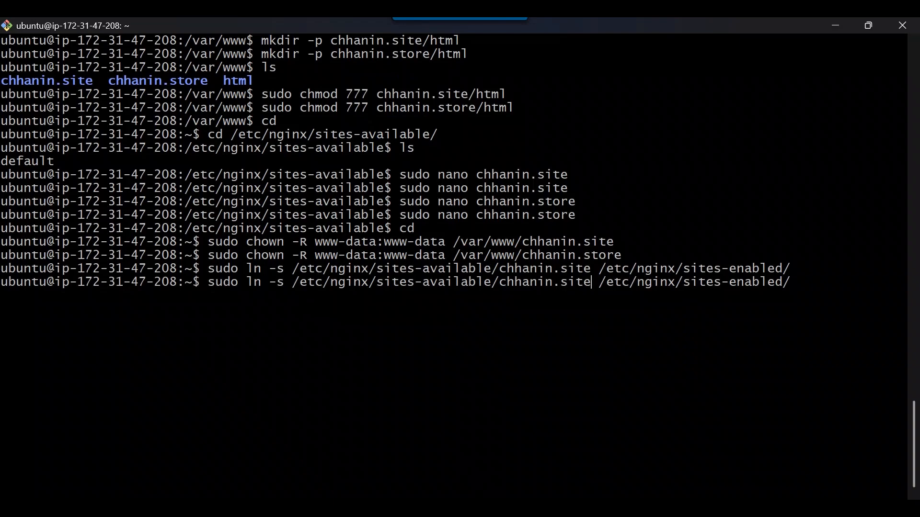
pyautogui.press('BackSpace')
pyautogui.press('BackSpace')
pyautogui.press('BackSpace')
pyautogui.write('tore')
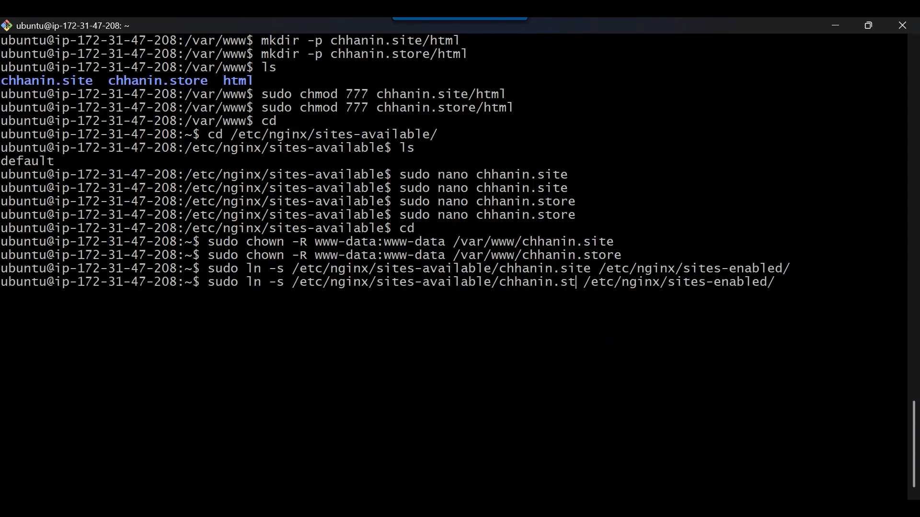
pyautogui.press('Return')
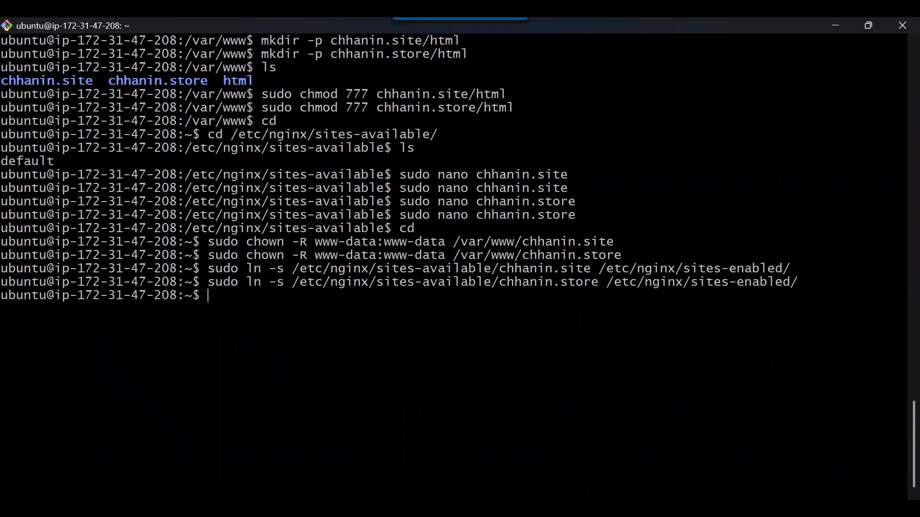
# Copy sudo nginx -t from the browser guide and run it in the terminal to test the Nginx configuration.
pyautogui.hotkey('alt', 'Tab')
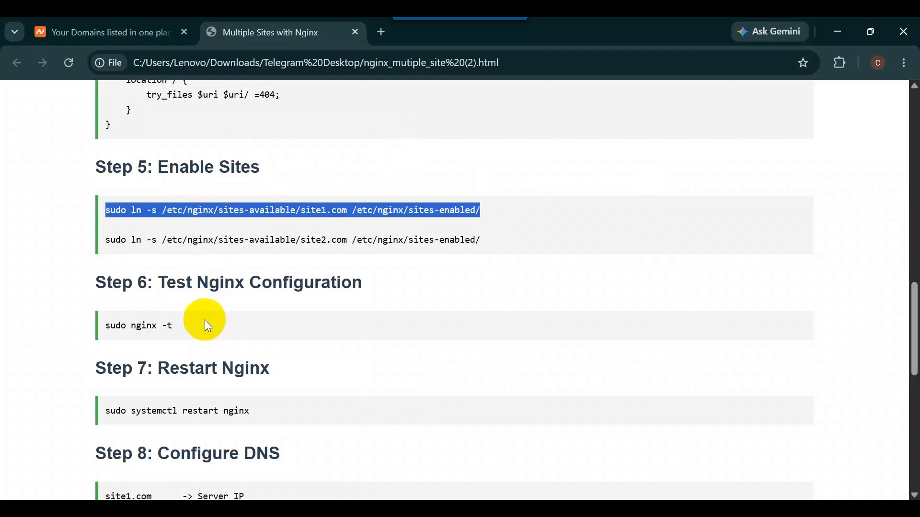
pyautogui.click(205, 320)
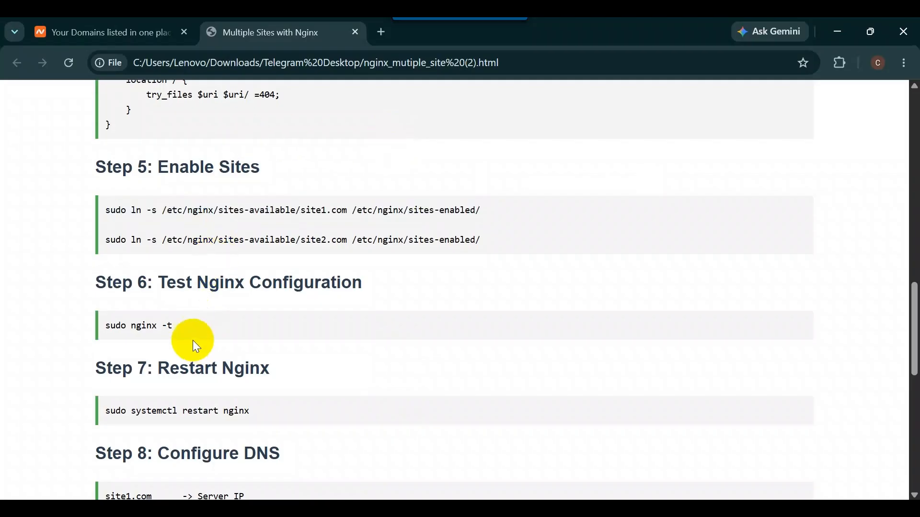
pyautogui.moveTo(184, 326); pyautogui.dragTo(103, 322)
pyautogui.press('super+c')
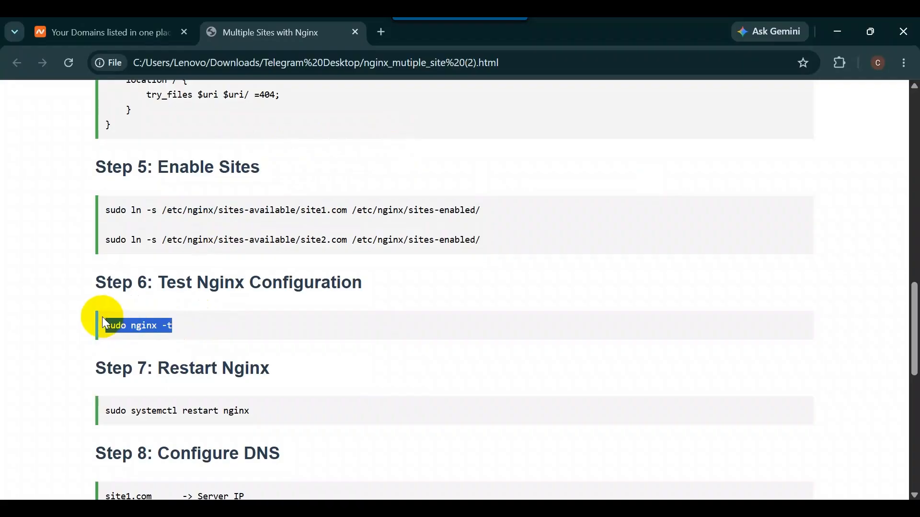
pyautogui.hotkey('alt', 'Tab')
pyautogui.rightClick(251, 309)
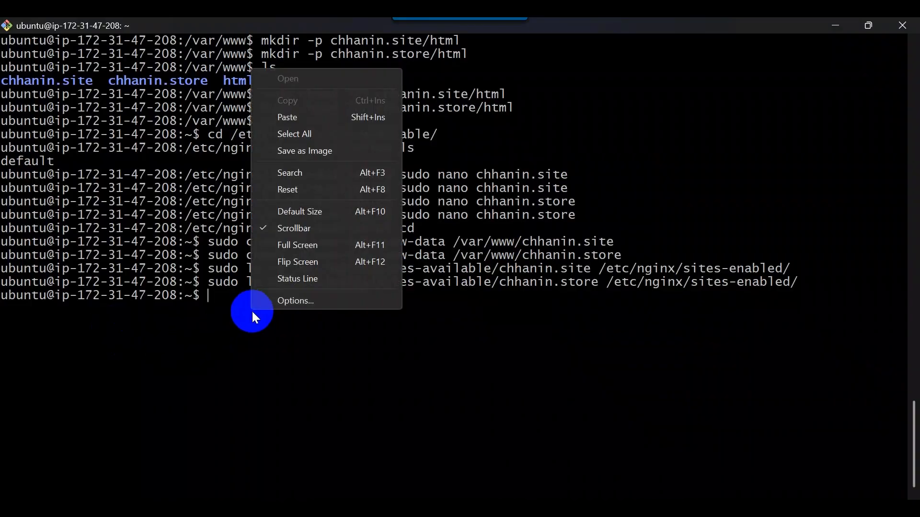
pyautogui.click(298, 118)
pyautogui.press('Return')
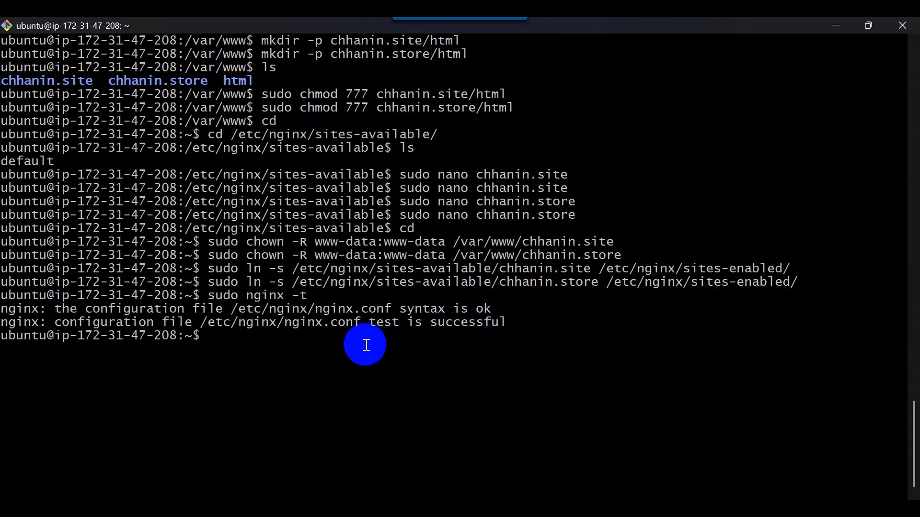
# Copy sudo systemctl restart nginx from the browser guide and run it in the terminal to restart Nginx.
pyautogui.hotkey('alt', 'Tab')
pyautogui.scroll(-2, 240, 335)
pyautogui.moveTo(266, 340); pyautogui.dragTo(101, 338)
pyautogui.press('super+c')
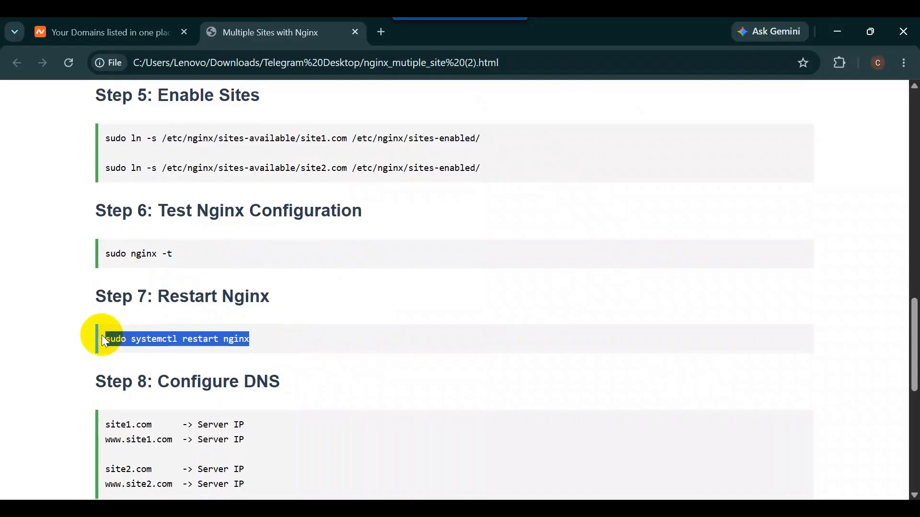
pyautogui.hotkey('alt', 'Tab')
pyautogui.rightClick(269, 341)
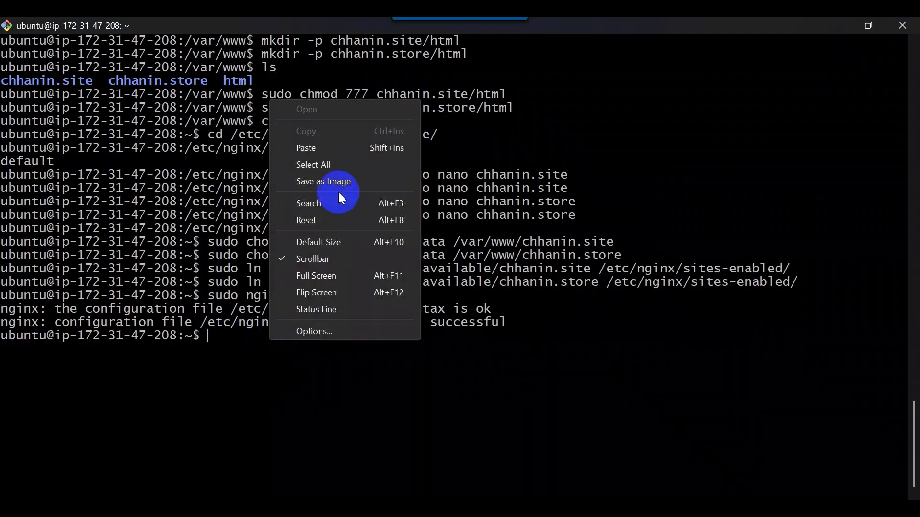
pyautogui.click(327, 150)
pyautogui.press('Return')
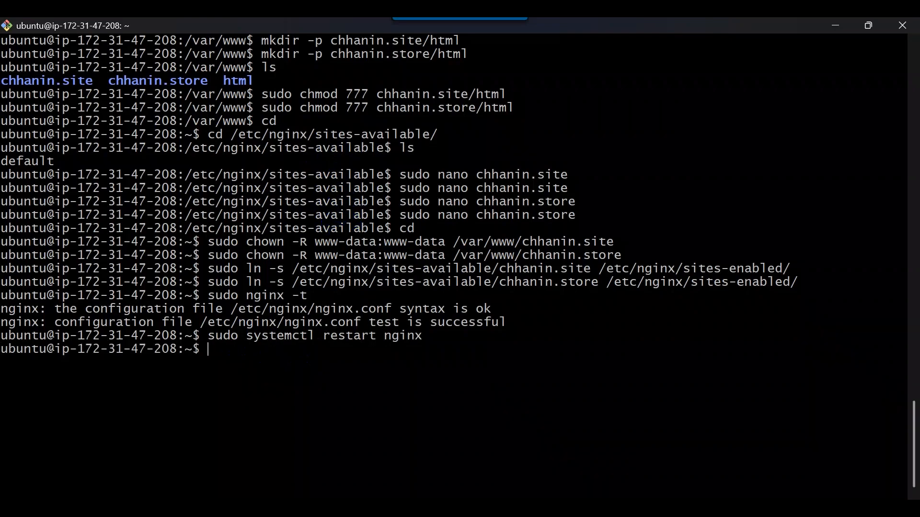
# Review the Configure DNS section of the browser guide for the records that point each site to the server IP.
pyautogui.hotkey('alt', 'Tab')
pyautogui.scroll(-2, 291, 288)
pyautogui.scroll(-1, 290, 288)
pyautogui.scroll(-2, 394, 292)
pyautogui.scroll(1, 395, 292)
pyautogui.scroll(2, 394, 292)
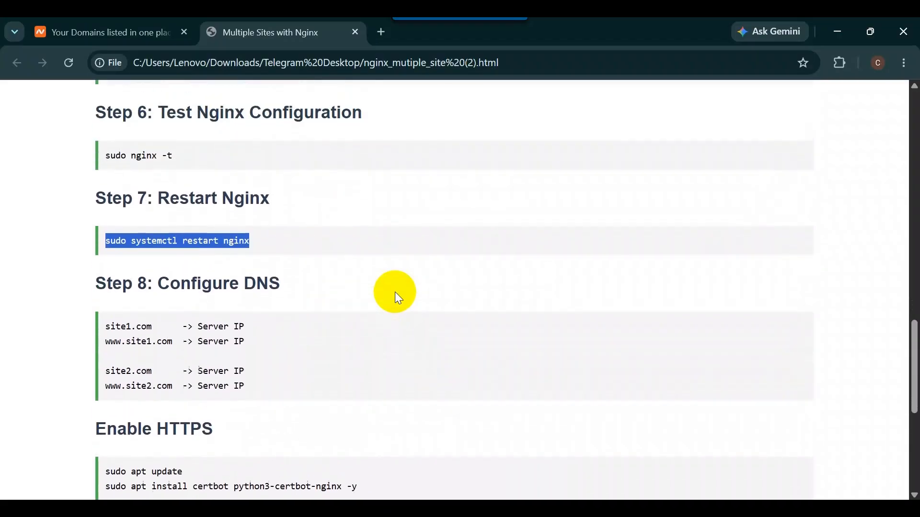
# Switch to the AWS console, search its services for route 53 and open Route 53.
pyautogui.hotkey('alt', 'Tab')
pyautogui.hotkey('alt', 'Tab')
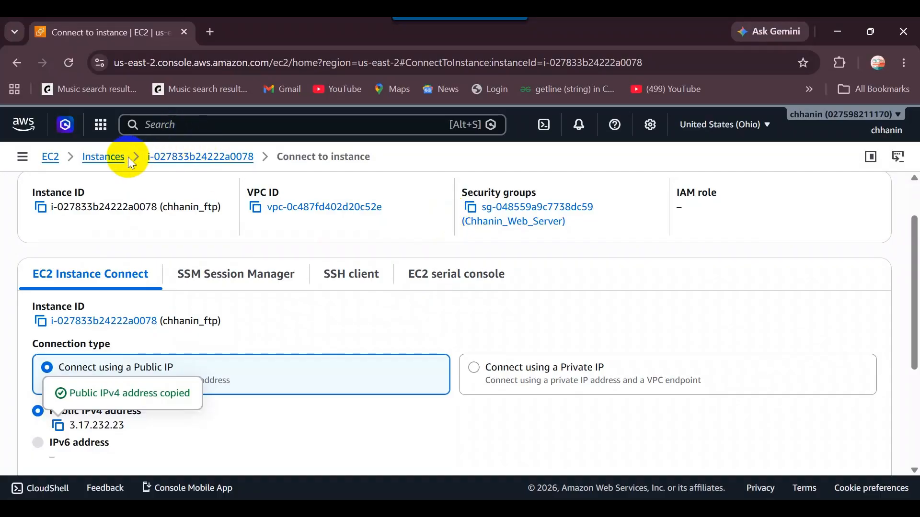
pyautogui.click(180, 156)
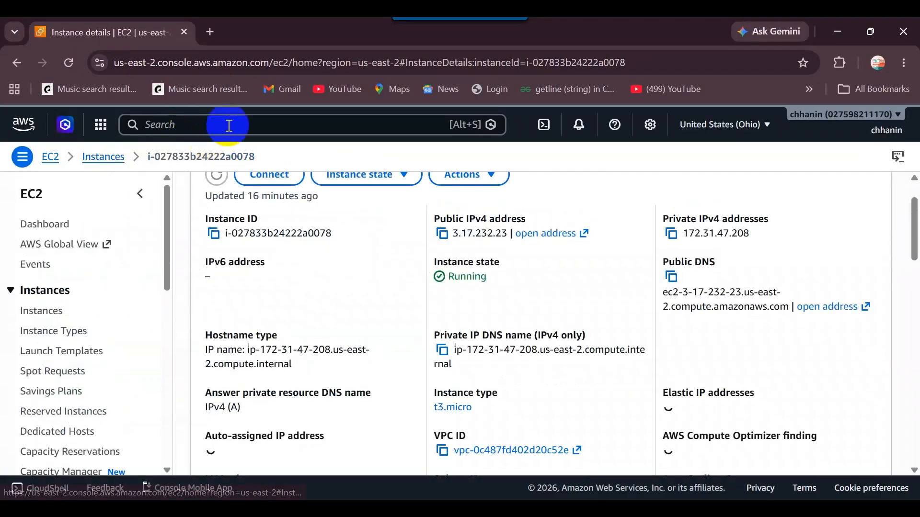
pyautogui.click(229, 125)
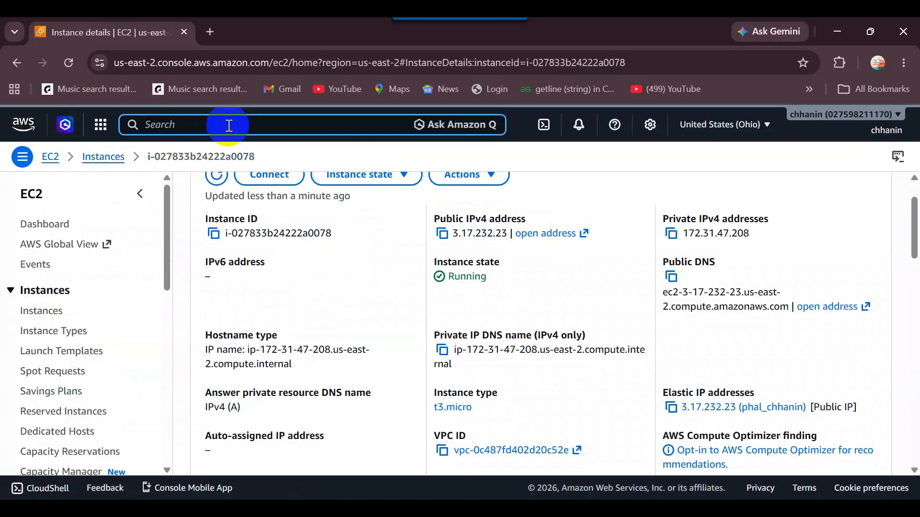
pyautogui.write('route')
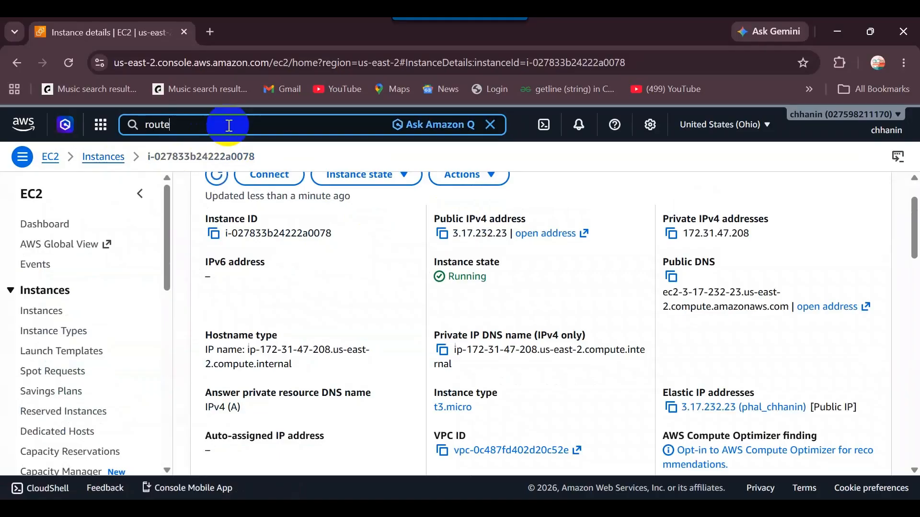
pyautogui.write(' 53')
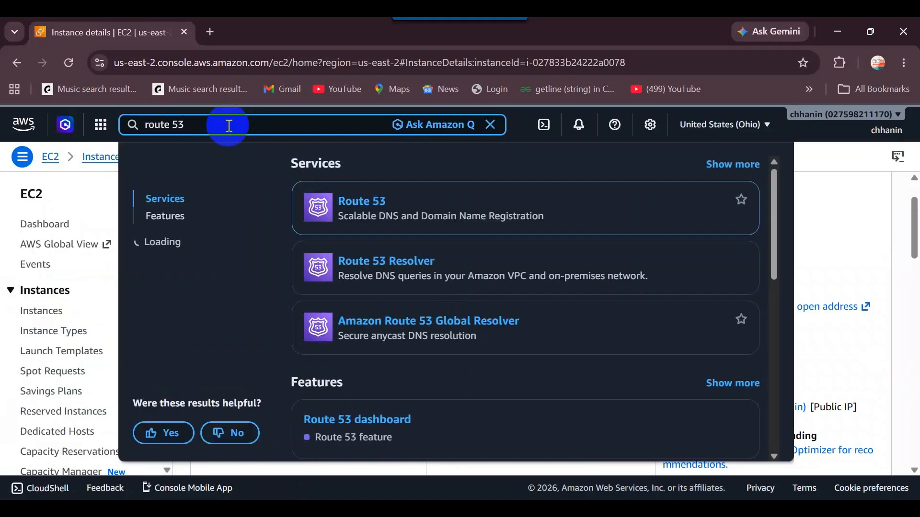
pyautogui.click(369, 201)
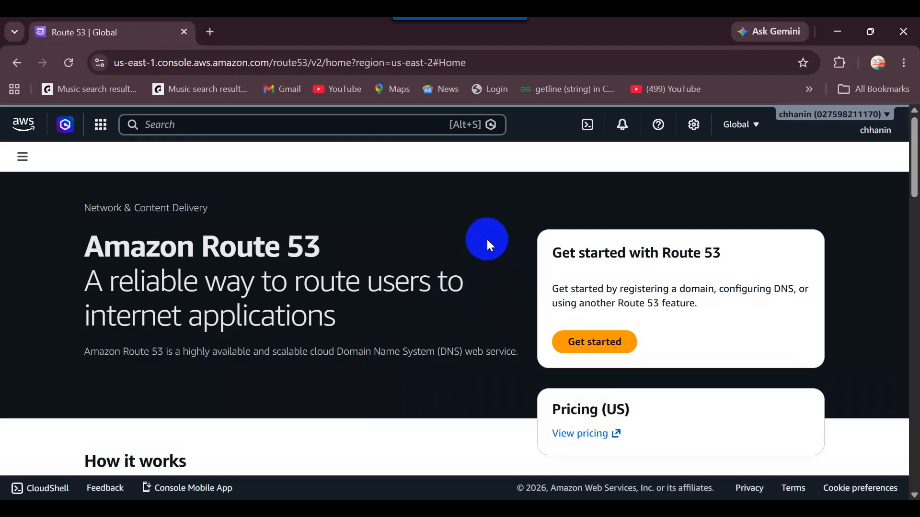
# Open the list of hosted zones in Route 53.
pyautogui.scroll(-5, 644, 294)
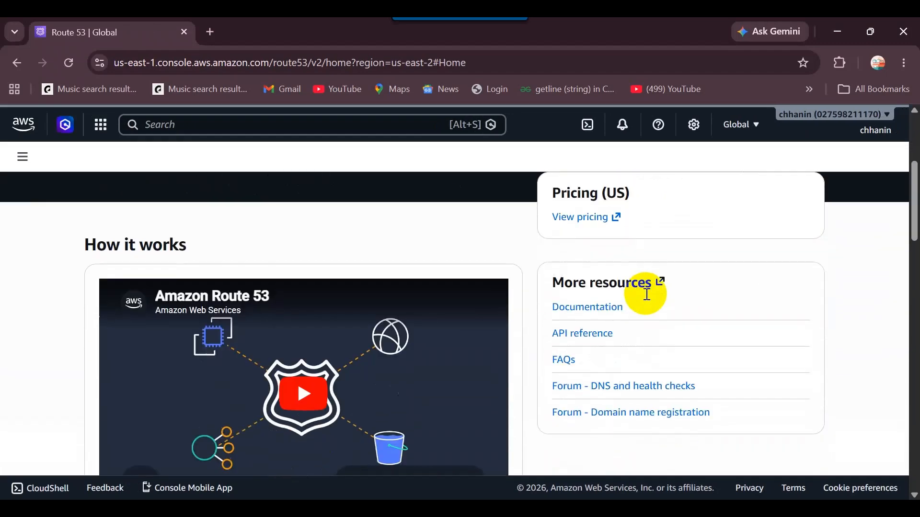
pyautogui.scroll(5, 646, 294)
pyautogui.click(24, 157)
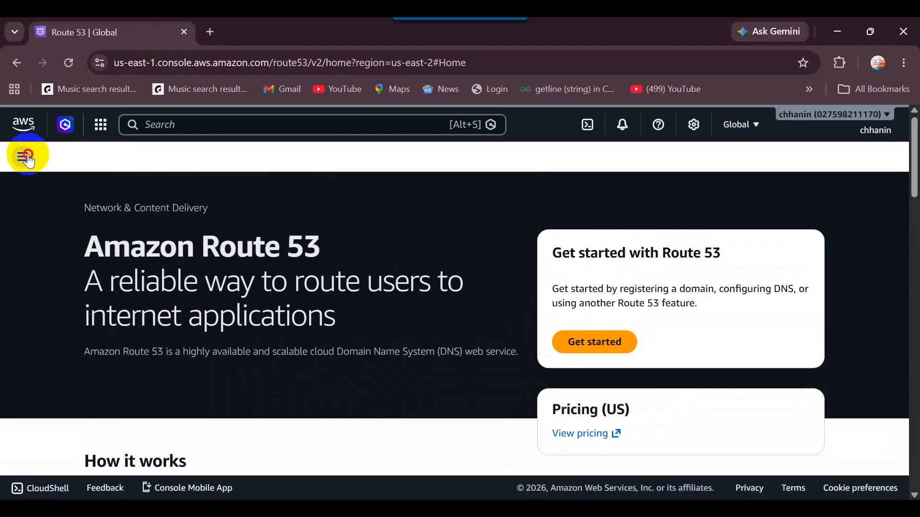
pyautogui.click(70, 242)
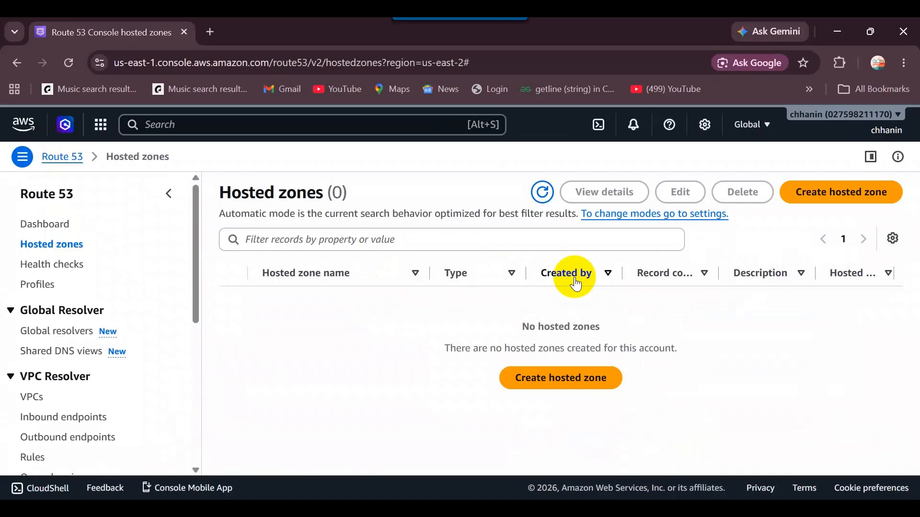
# Create a public hosted zone for the domain chhanin.site, without a description or tags.
pyautogui.click(551, 380)
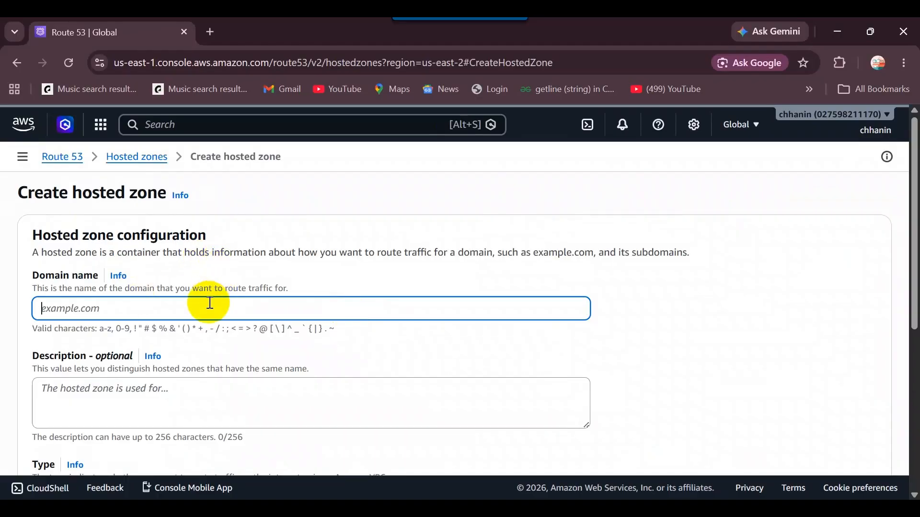
pyautogui.write('c')
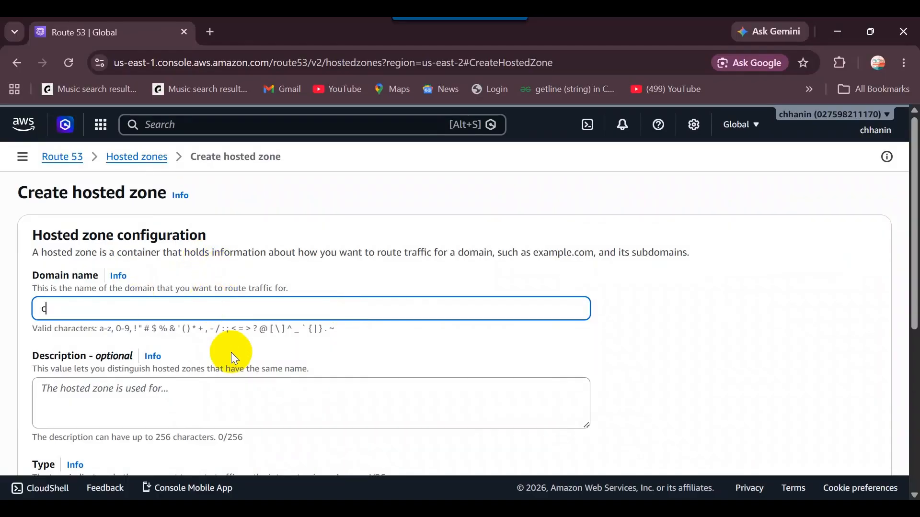
pyautogui.write('hhanin.site')
pyautogui.scroll(-2, 231, 352)
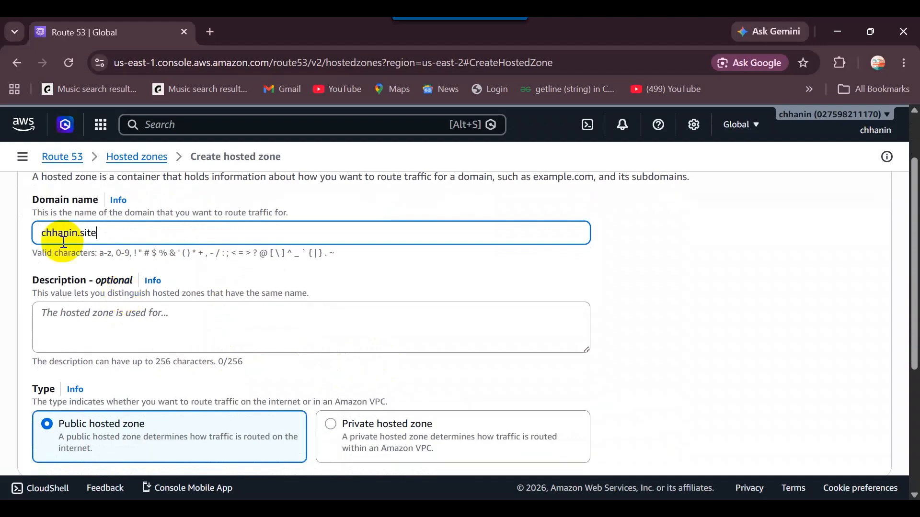
pyautogui.scroll(-3, 220, 315)
pyautogui.scroll(-2, 220, 315)
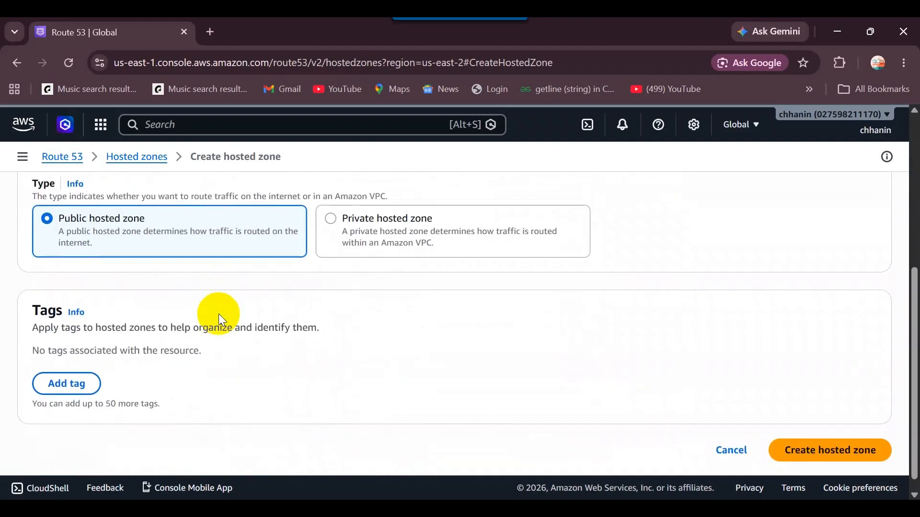
pyautogui.scroll(-1, 219, 314)
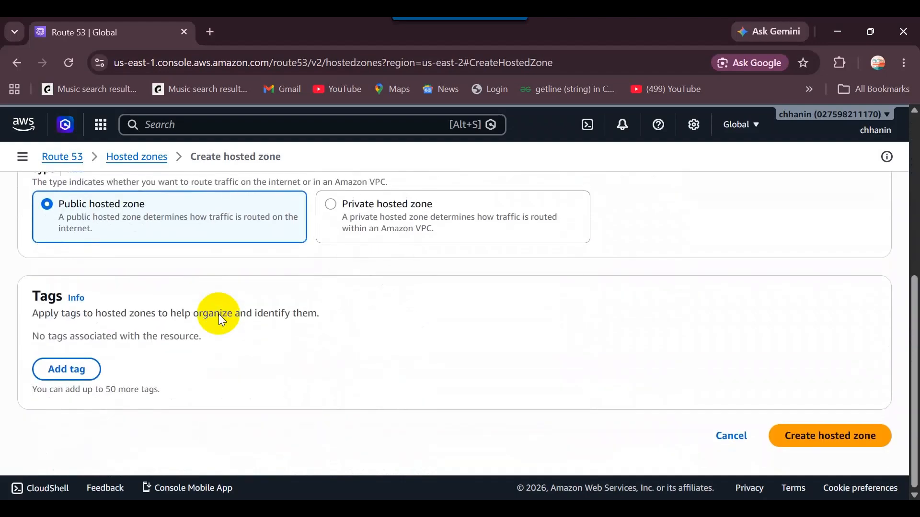
pyautogui.click(846, 433)
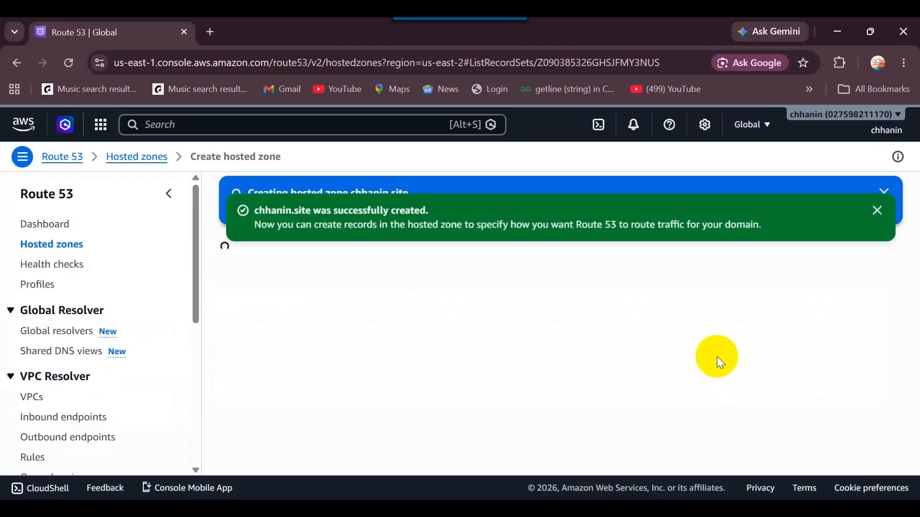